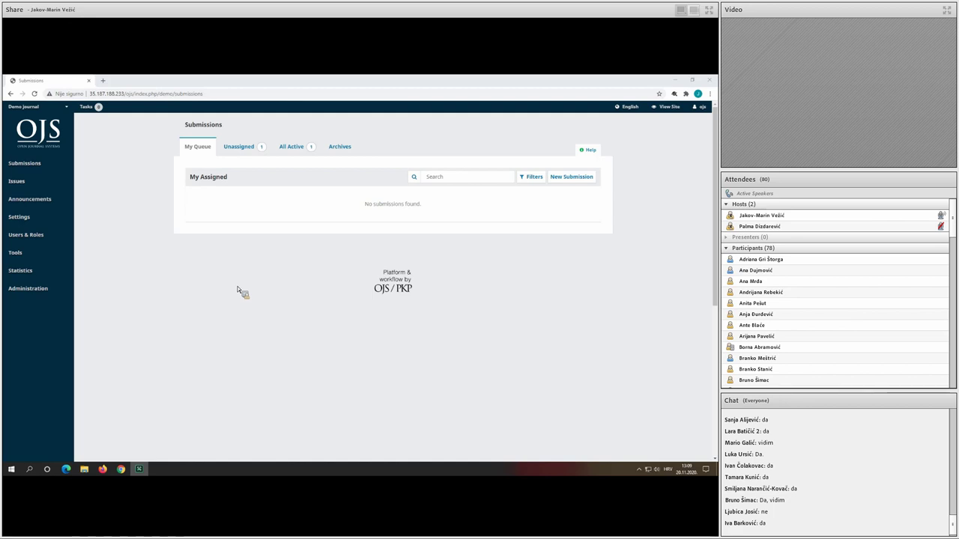
Bring up the Website Setup language settings showing the Hrvatski and English locales.
{"action": "mouse_move", "coordinate": [61, 225]}
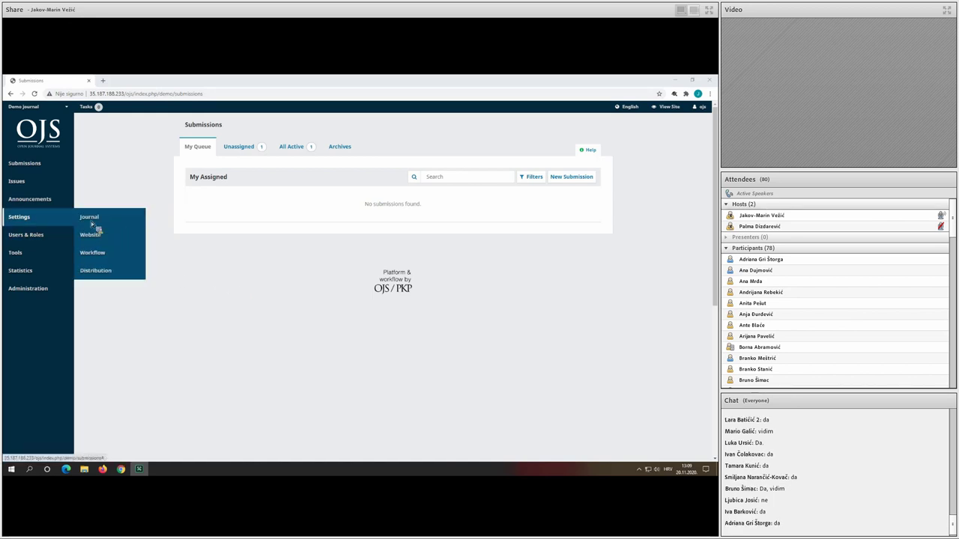
{"action": "left_click", "coordinate": [106, 238]}
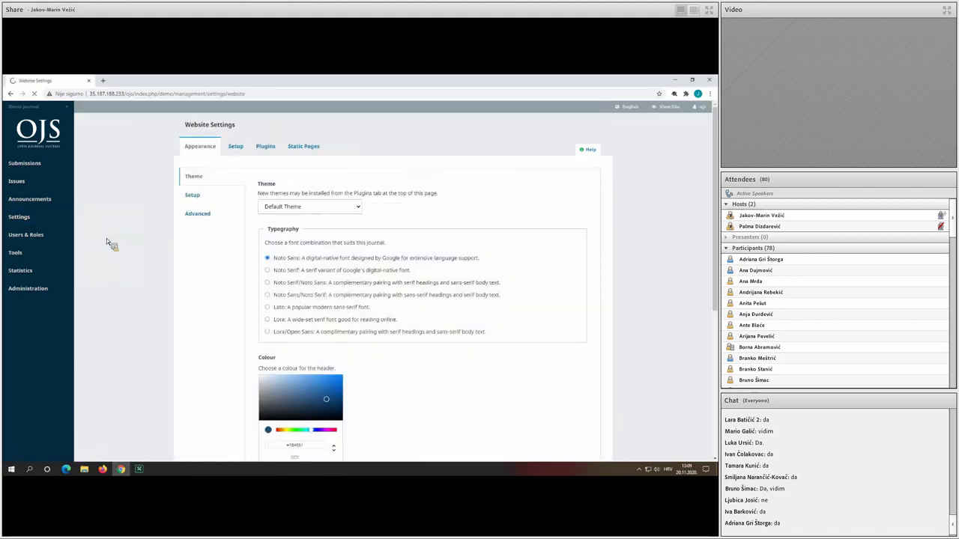
{"action": "left_click", "coordinate": [235, 149]}
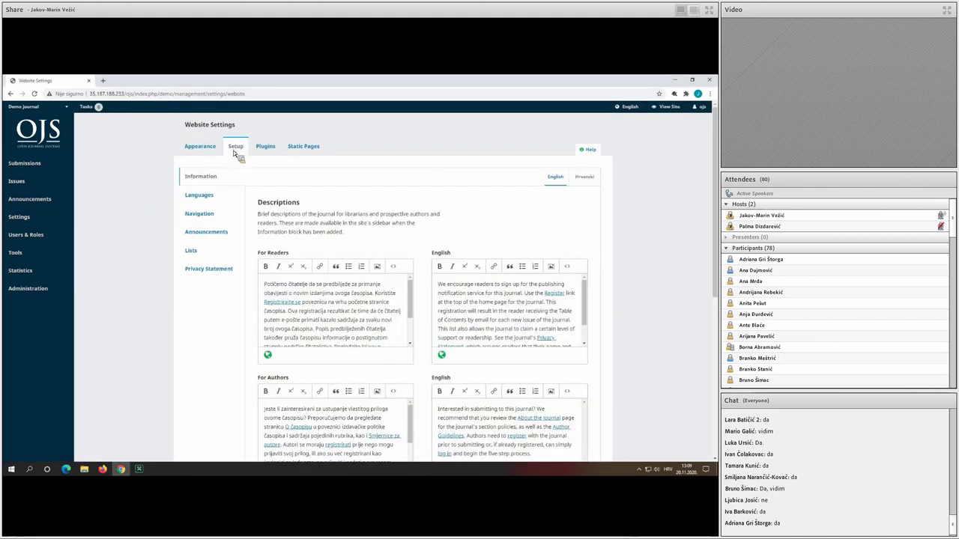
{"action": "left_click", "coordinate": [217, 197]}
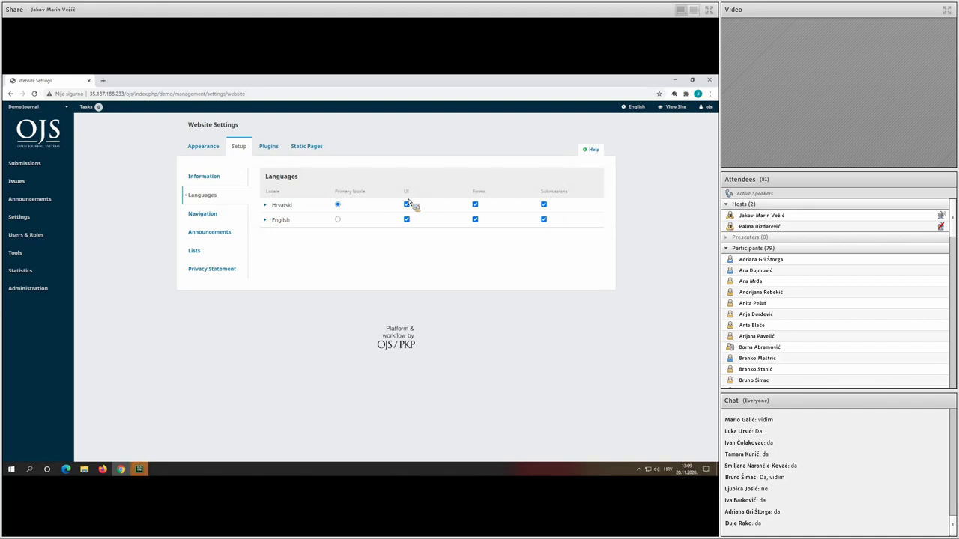
In the Journal masthead, replace 'journal' with 'Journal' so the English title reads 'Demo Journal'.
{"action": "mouse_move", "coordinate": [635, 106]}
{"action": "mouse_move", "coordinate": [123, 256]}
{"action": "left_click", "coordinate": [47, 219]}
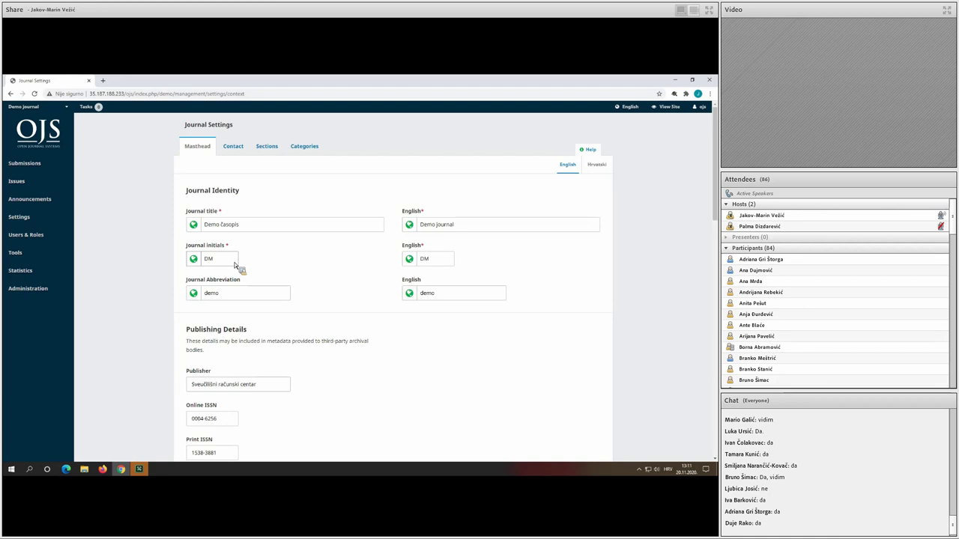
{"action": "left_click", "coordinate": [566, 176]}
{"action": "left_click", "coordinate": [566, 176]}
{"action": "double_click", "coordinate": [470, 225]}
{"action": "type", "text": "Journal"}
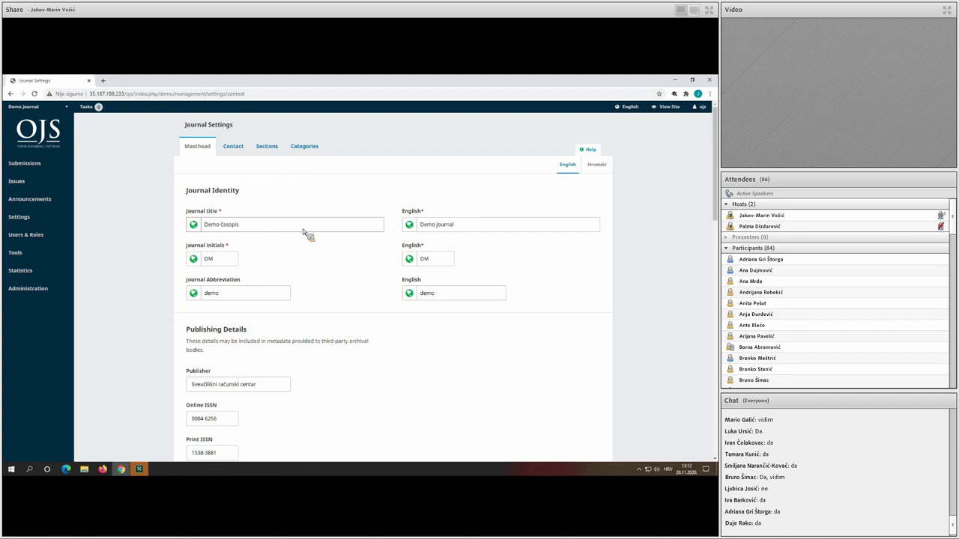
{"action": "scroll", "coordinate": [306, 233], "scroll_direction": "down", "scroll_amount": 2}
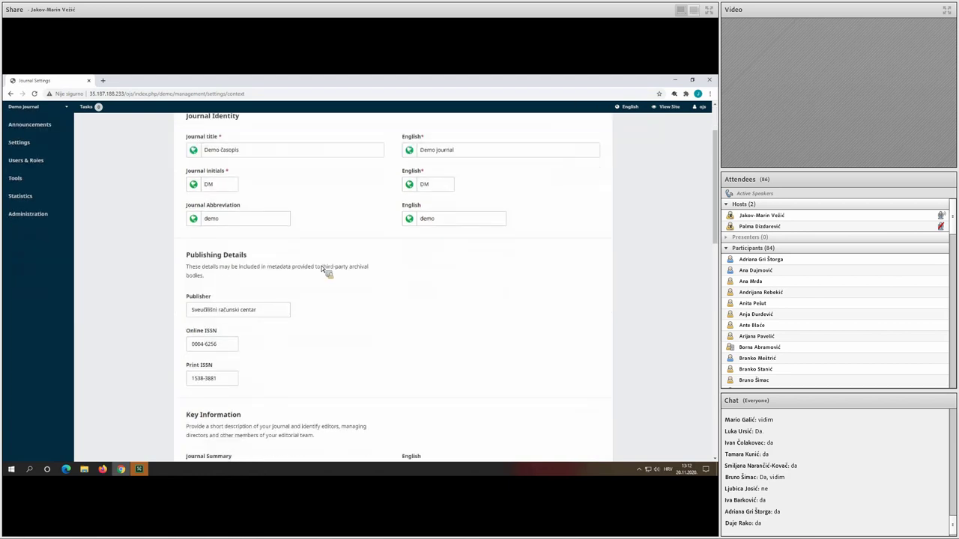
{"action": "scroll", "coordinate": [275, 278], "scroll_direction": "down", "scroll_amount": 1}
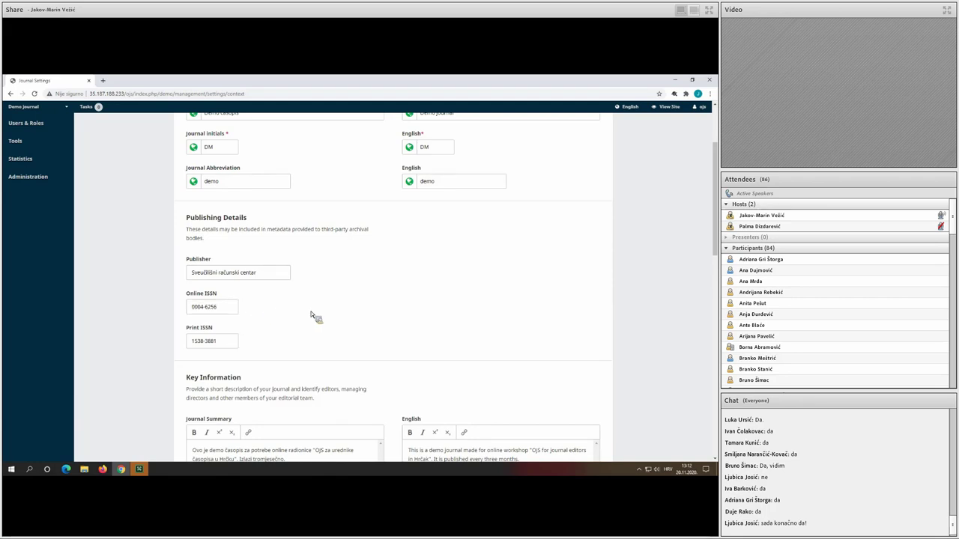
{"action": "scroll", "coordinate": [310, 312], "scroll_direction": "down", "scroll_amount": 3}
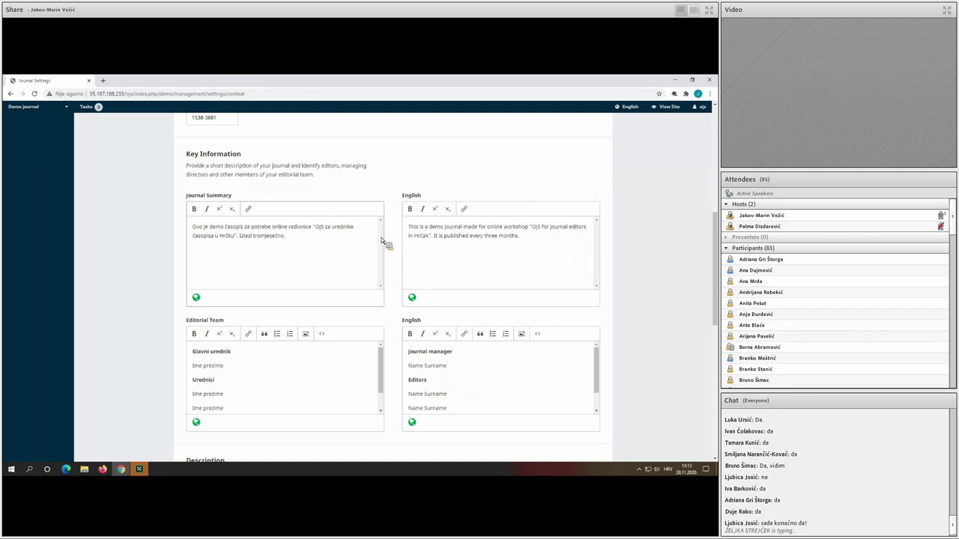
Leave the Editorial Team text unchanged and save the Masthead form.
{"action": "left_click", "coordinate": [204, 353]}
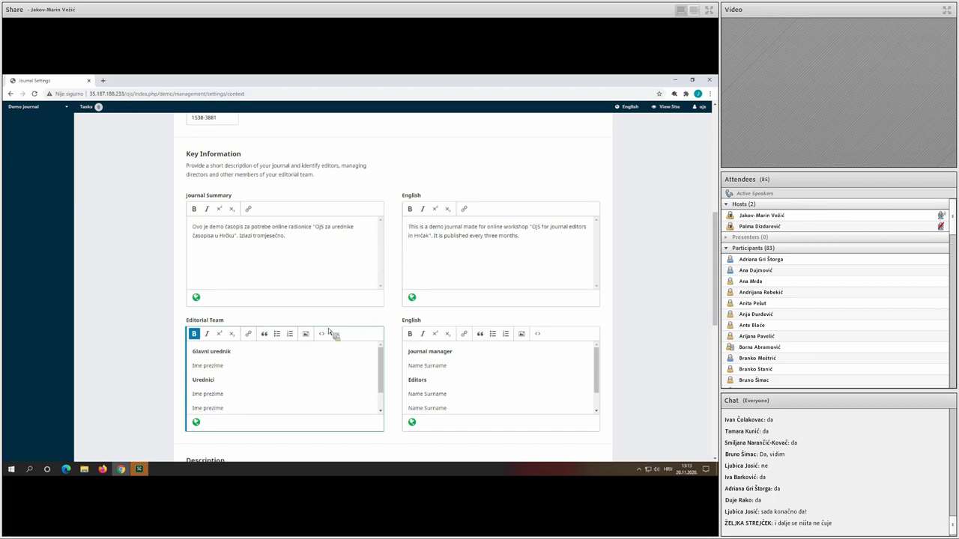
{"action": "left_click", "coordinate": [355, 320]}
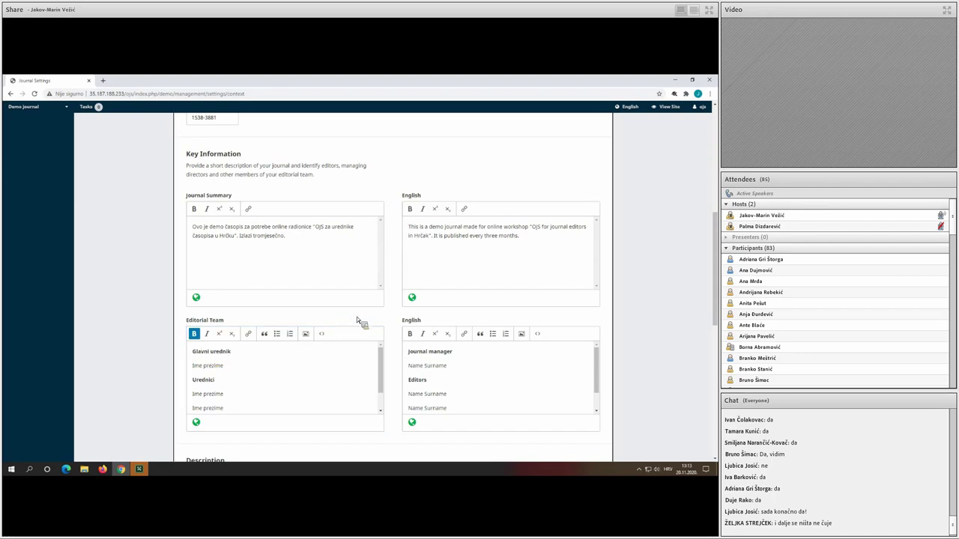
{"action": "scroll", "coordinate": [358, 320], "scroll_direction": "down", "scroll_amount": 5}
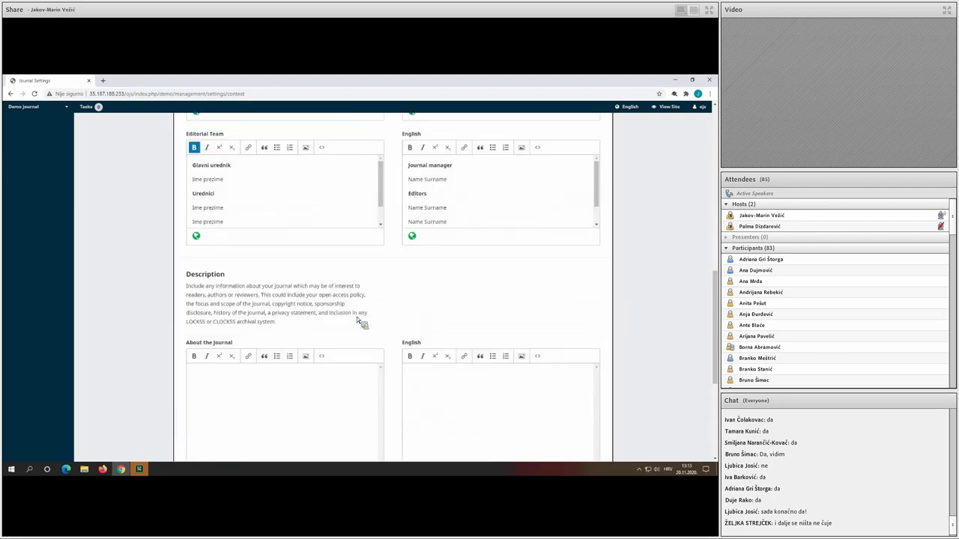
{"action": "scroll", "coordinate": [357, 320], "scroll_direction": "down", "scroll_amount": 4}
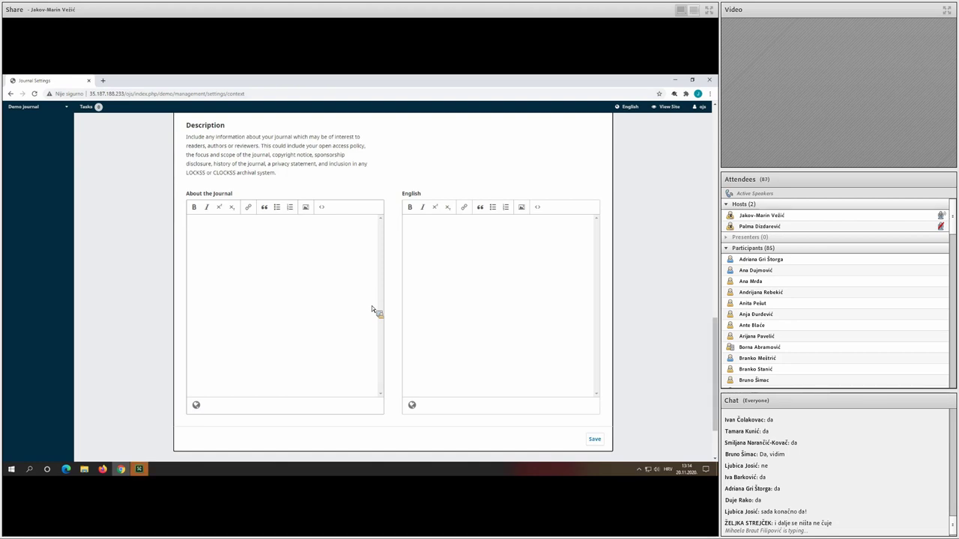
{"action": "scroll", "coordinate": [419, 309], "scroll_direction": "down", "scroll_amount": 2}
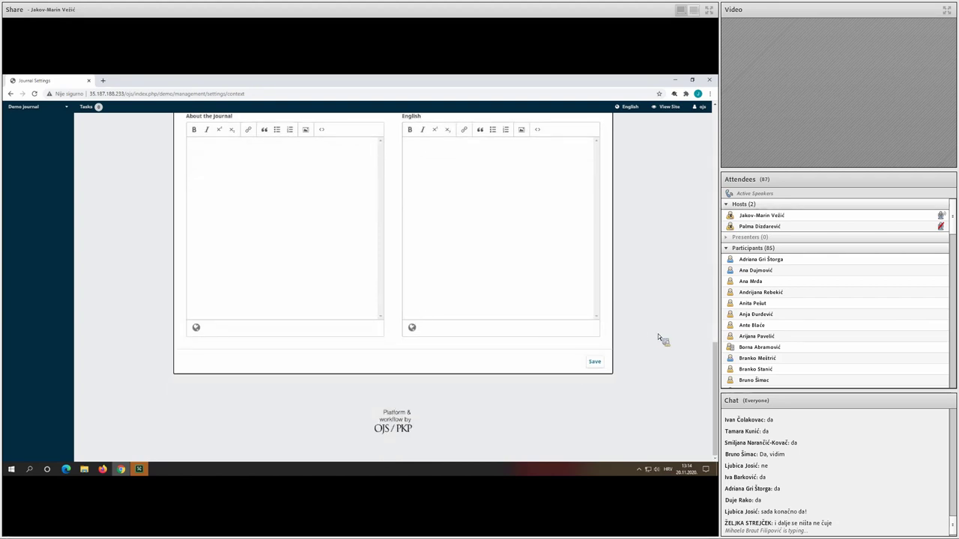
{"action": "left_click", "coordinate": [595, 362]}
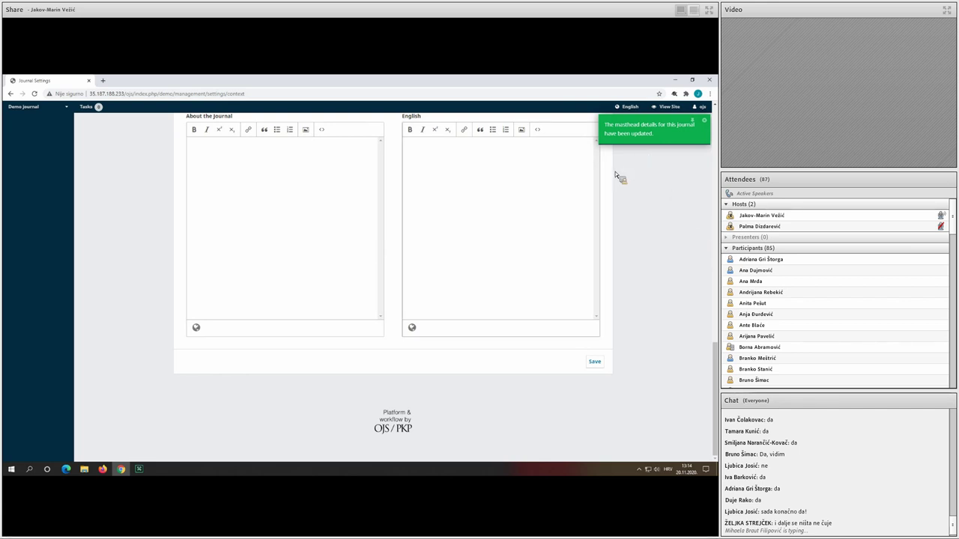
{"action": "scroll", "coordinate": [352, 249], "scroll_direction": "up", "scroll_amount": 3}
{"action": "scroll", "coordinate": [349, 255], "scroll_direction": "up", "scroll_amount": 10}
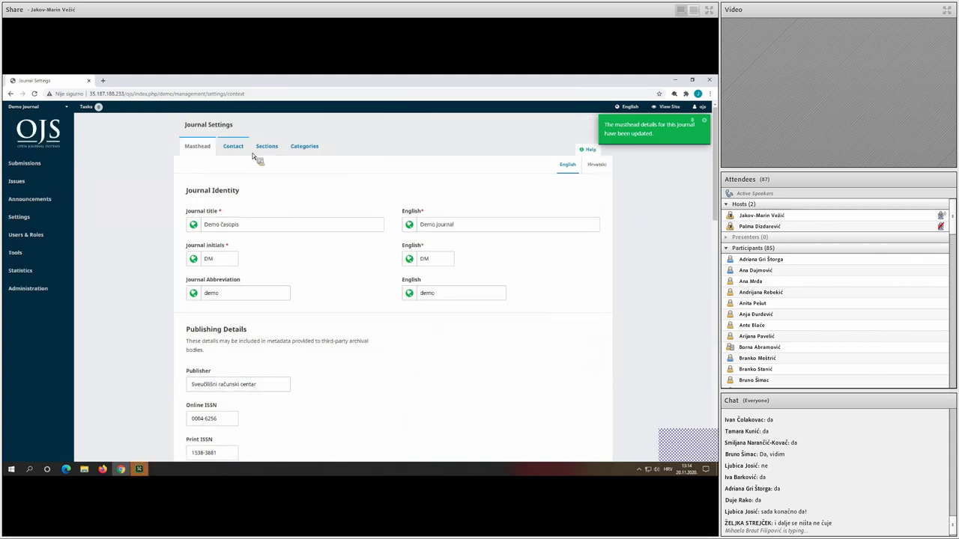
{"action": "left_click", "coordinate": [238, 149]}
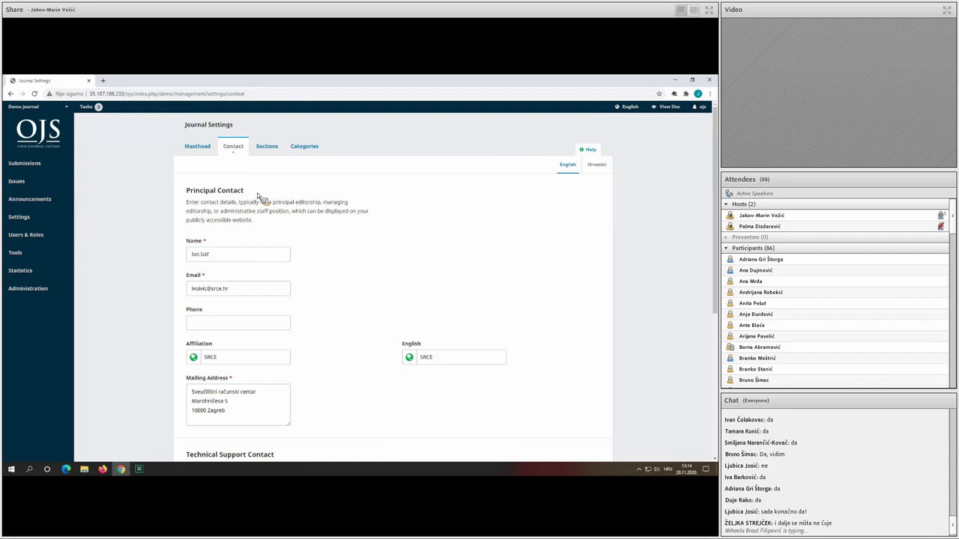
{"action": "scroll", "coordinate": [283, 228], "scroll_direction": "down", "scroll_amount": 1}
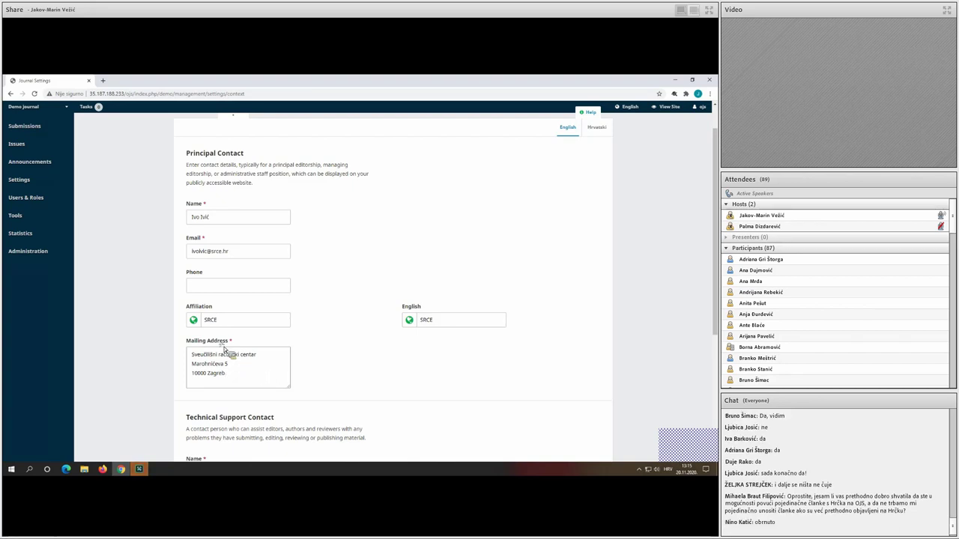
{"action": "left_click_drag", "start_coordinate": [218, 341], "coordinate": [233, 346]}
{"action": "left_click", "coordinate": [323, 336]}
{"action": "scroll", "coordinate": [323, 335], "scroll_direction": "down", "scroll_amount": 3}
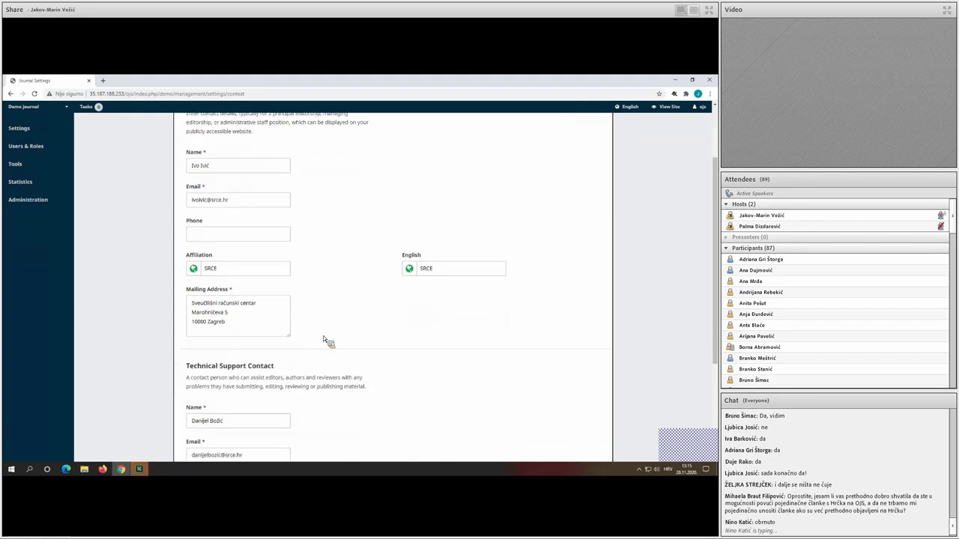
{"action": "scroll", "coordinate": [323, 335], "scroll_direction": "down", "scroll_amount": 1}
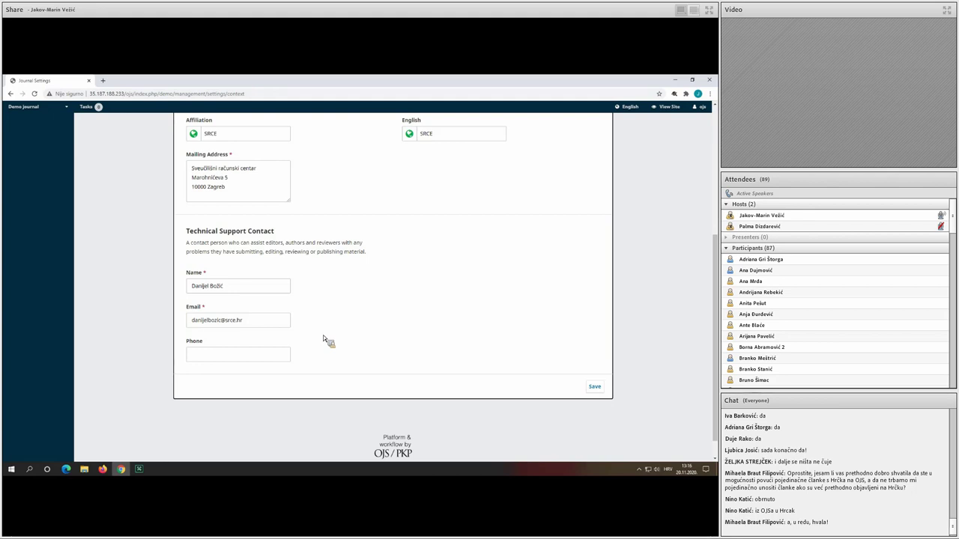
{"action": "scroll", "coordinate": [324, 338], "scroll_direction": "up", "scroll_amount": 5}
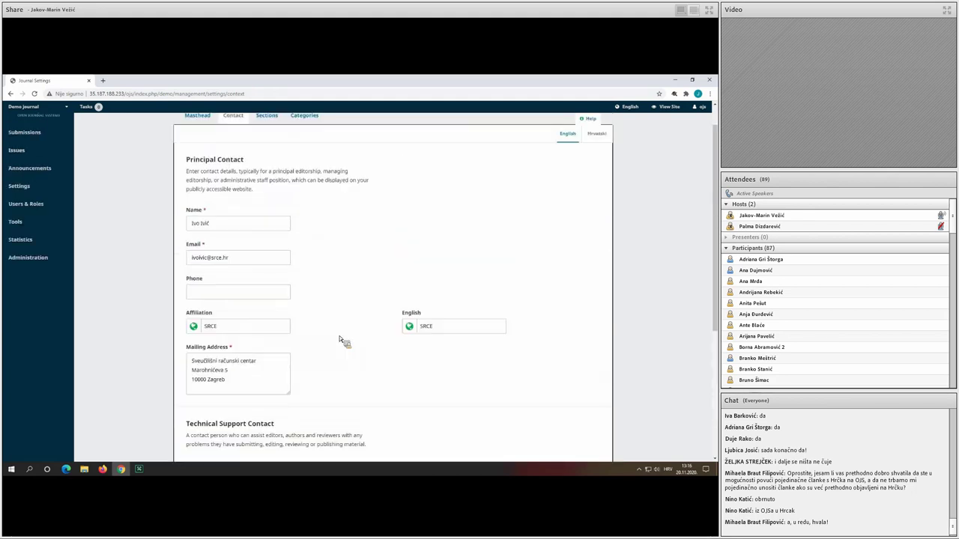
{"action": "scroll", "coordinate": [339, 341], "scroll_direction": "up", "scroll_amount": 1}
Show the Sections list containing only Articles and start creating a new section.
{"action": "left_click", "coordinate": [269, 148]}
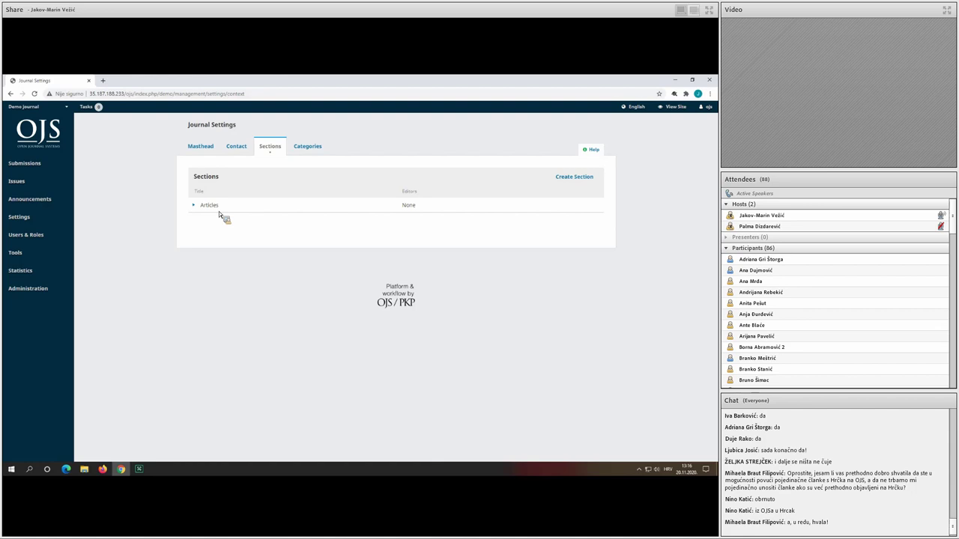
{"action": "left_click", "coordinate": [567, 179]}
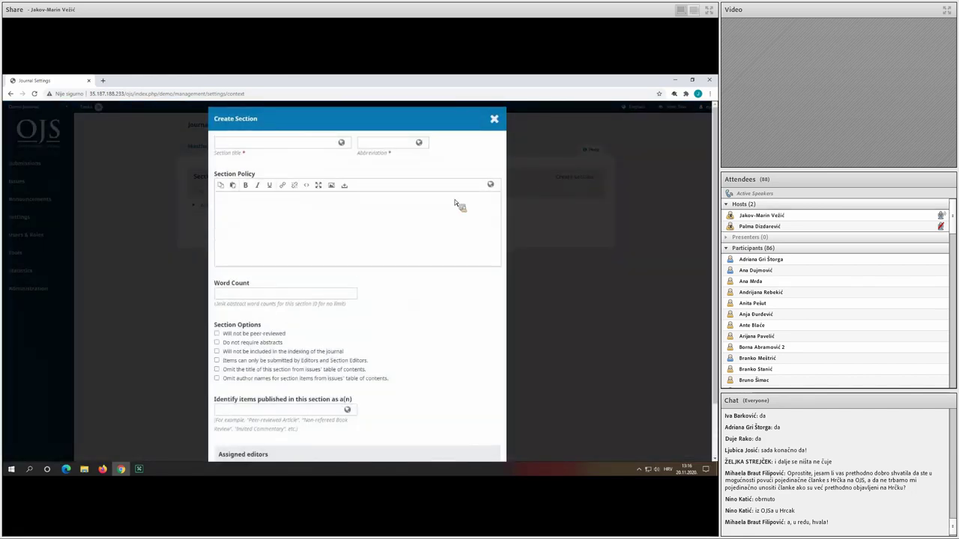
Title the new section 'Original scientific article', with Croatian title 'Izvorni znanstveni članak'.
{"action": "left_click", "coordinate": [309, 146]}
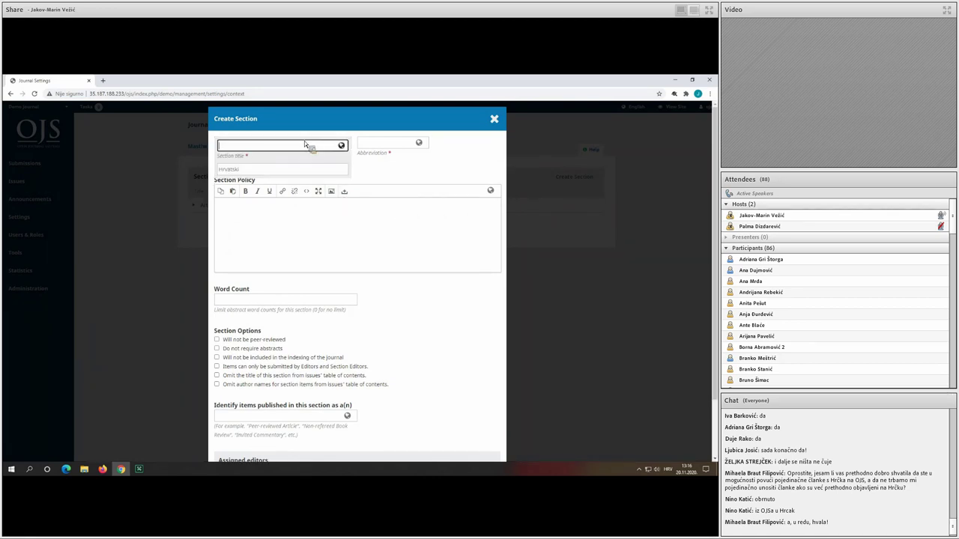
{"action": "type", "text": "Original scientific artg"}
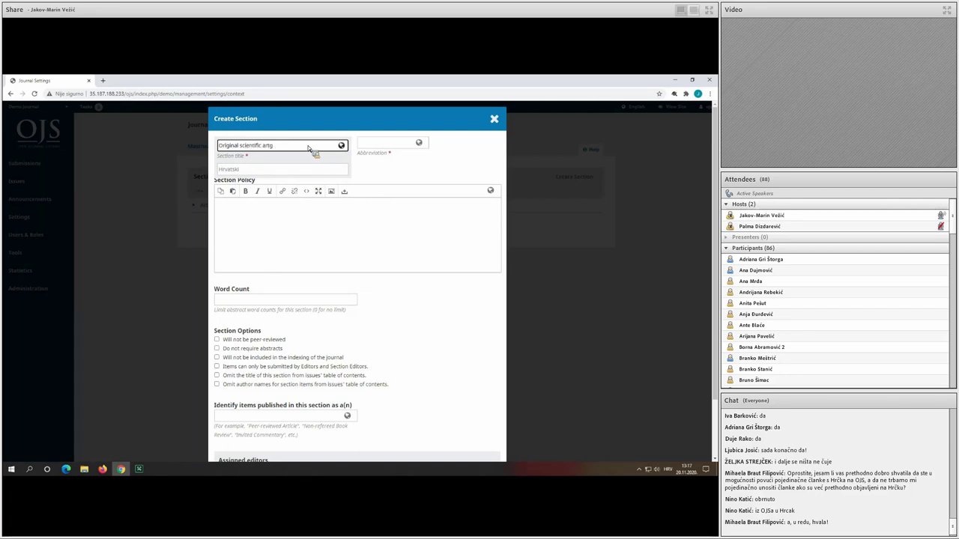
{"action": "key", "text": "BackSpace"}
{"action": "type", "text": "icle"}
{"action": "left_click", "coordinate": [295, 171]}
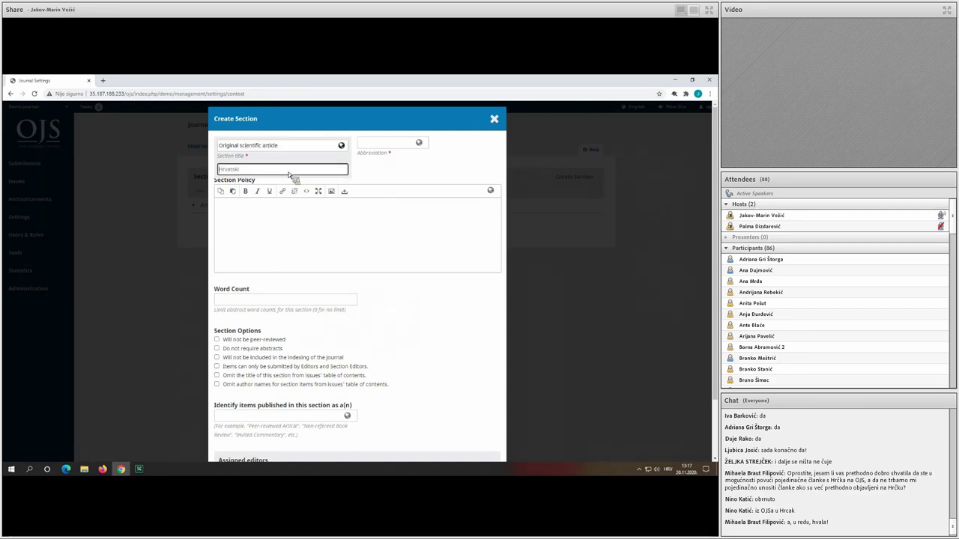
{"action": "type", "text": "Izvorni zna"}
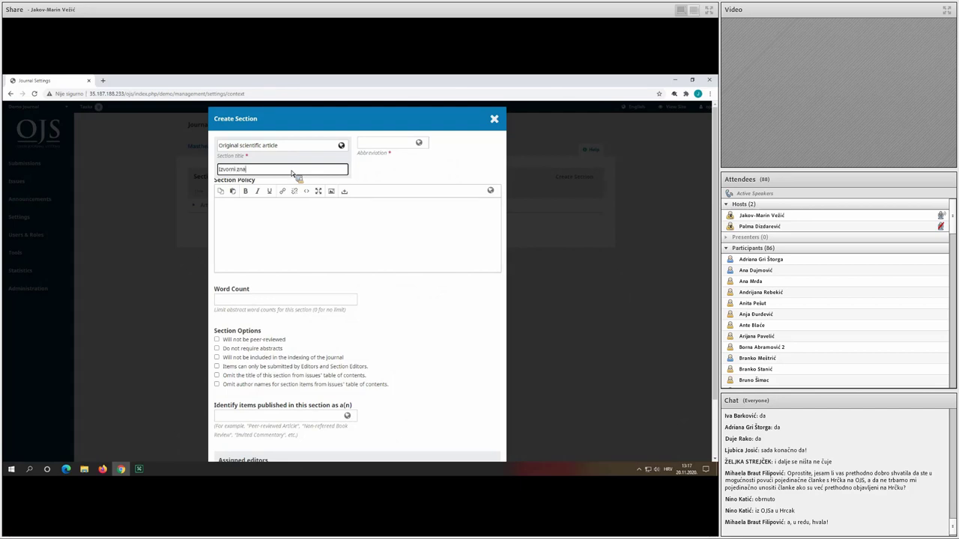
{"action": "type", "text": "nstveni članak"}
{"action": "left_click", "coordinate": [366, 145]}
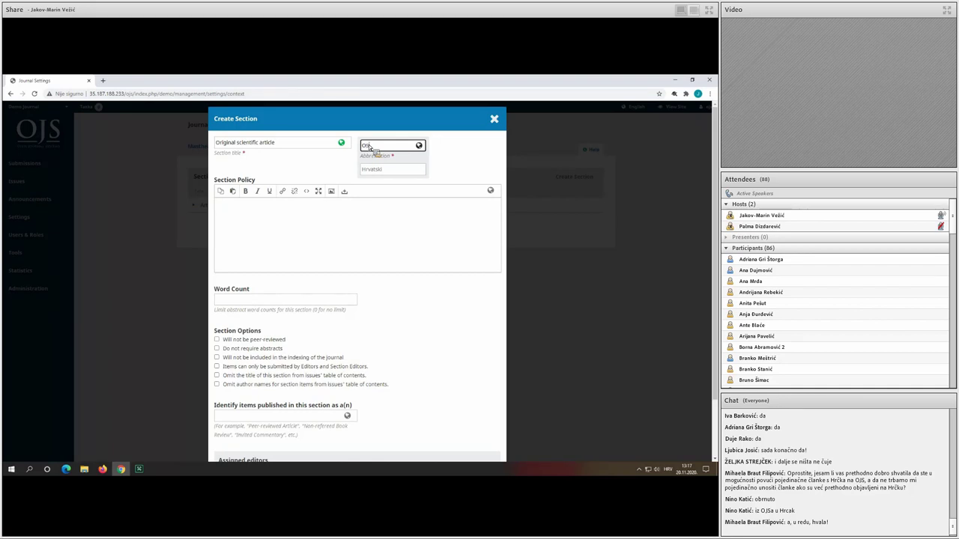
Complete the section abbreviation as OSA and add the Croatian abbreviation IZC.
{"action": "type", "text": "A"}
{"action": "left_click", "coordinate": [387, 170]}
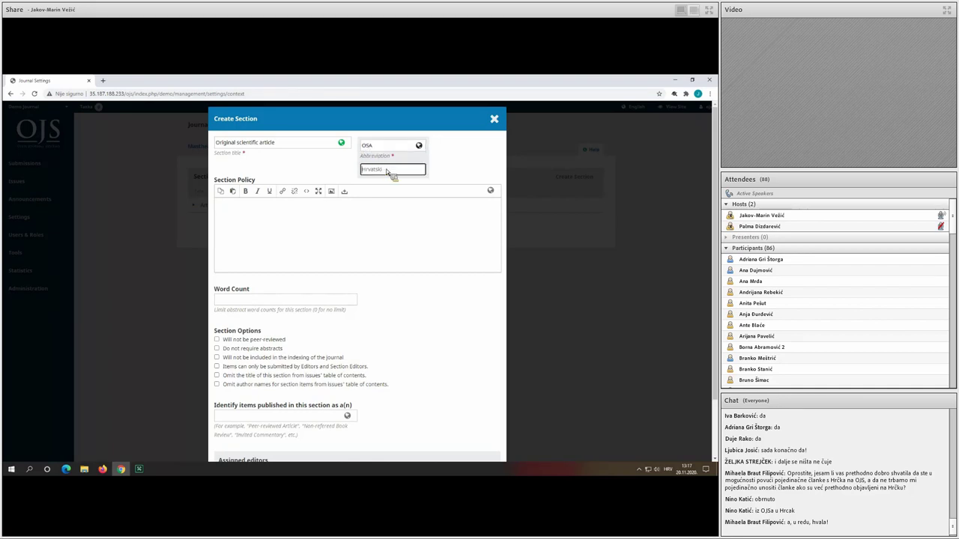
{"action": "type", "text": "IZ"}
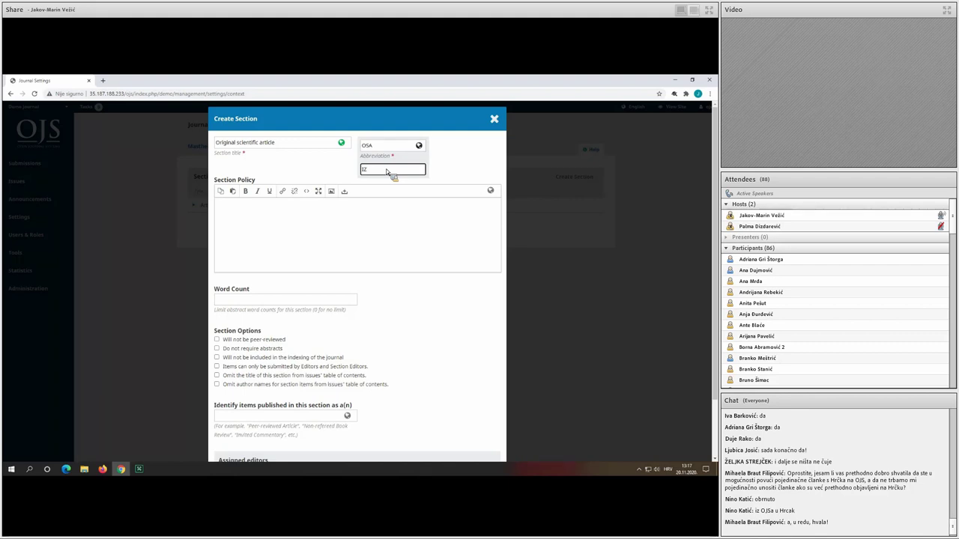
{"action": "type", "text": "C"}
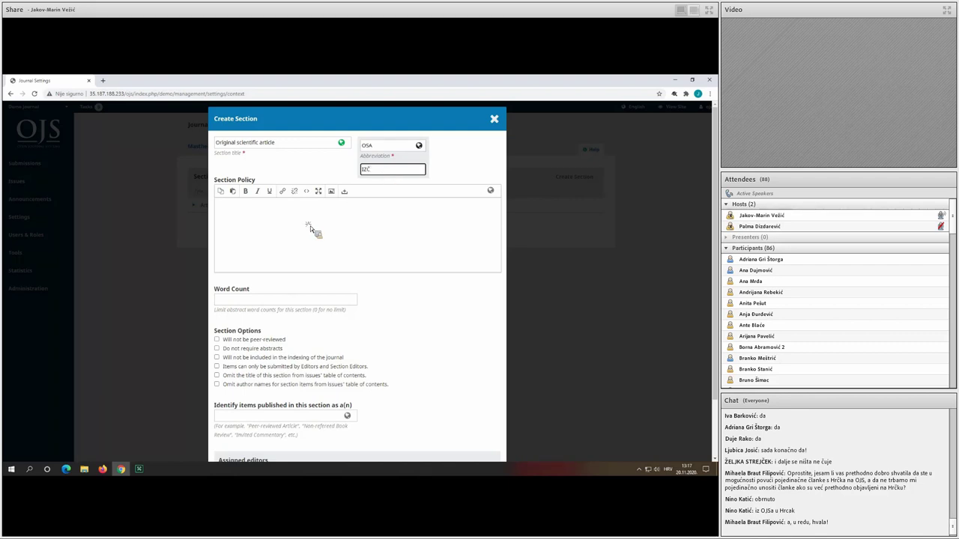
{"action": "left_click", "coordinate": [310, 225]}
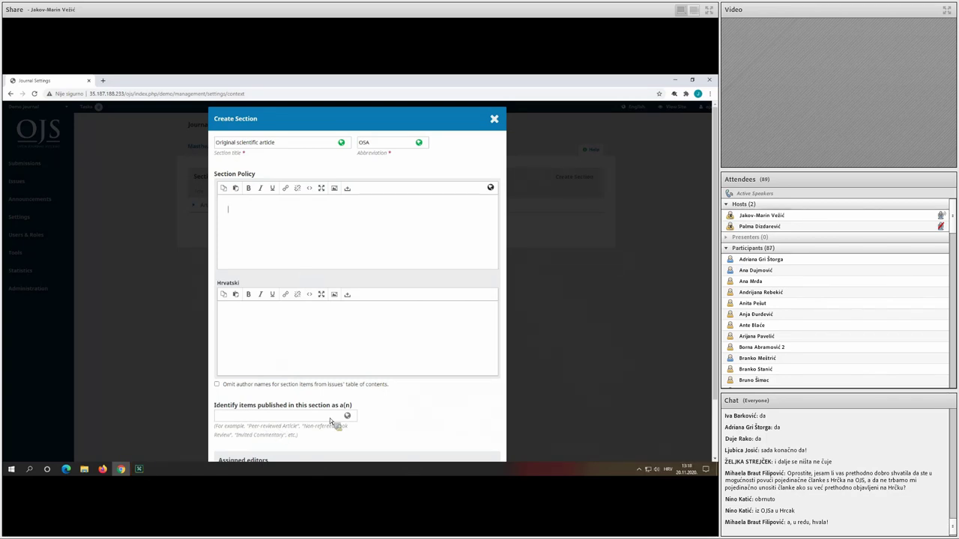
{"action": "key", "text": "Tab"}
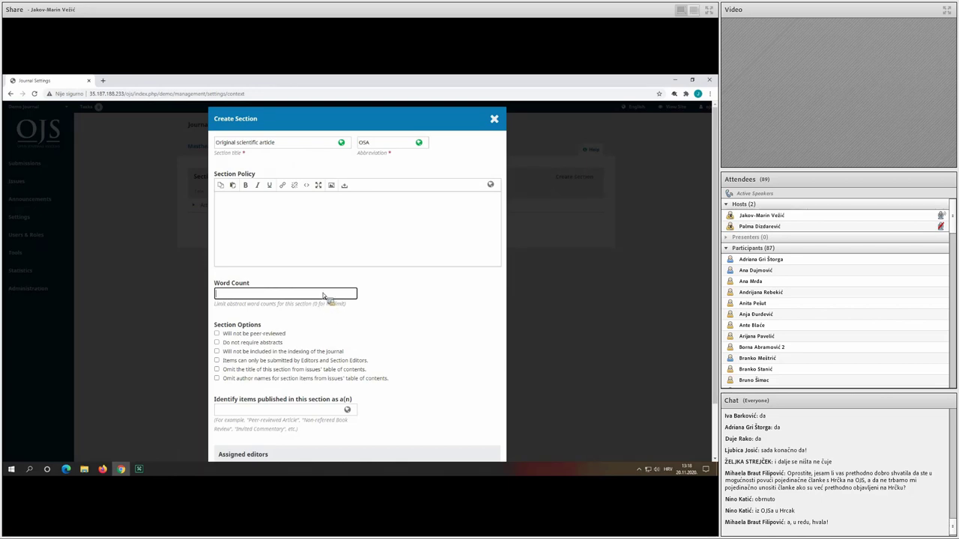
Set the abstract word count limit to 500 and save the Original scientific article section.
{"action": "type", "text": "500"}
{"action": "scroll", "coordinate": [246, 283], "scroll_direction": "down", "scroll_amount": 2}
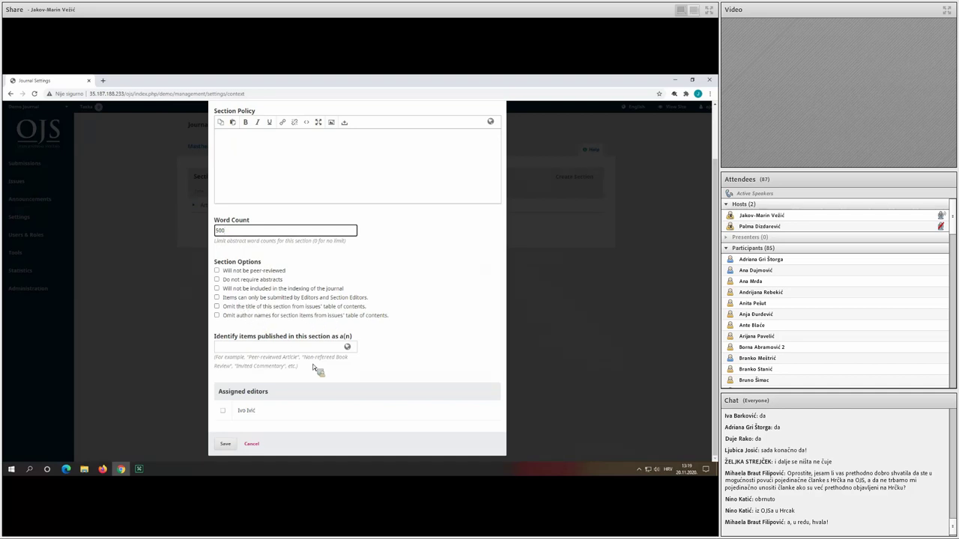
{"action": "left_click", "coordinate": [227, 443]}
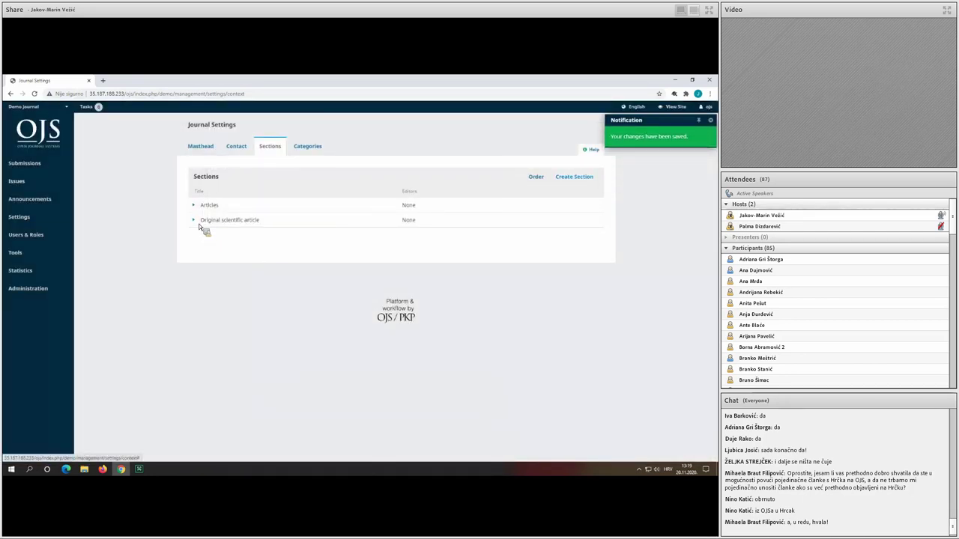
Review the Original scientific article section's settings, then close them without changes.
{"action": "left_click", "coordinate": [198, 223]}
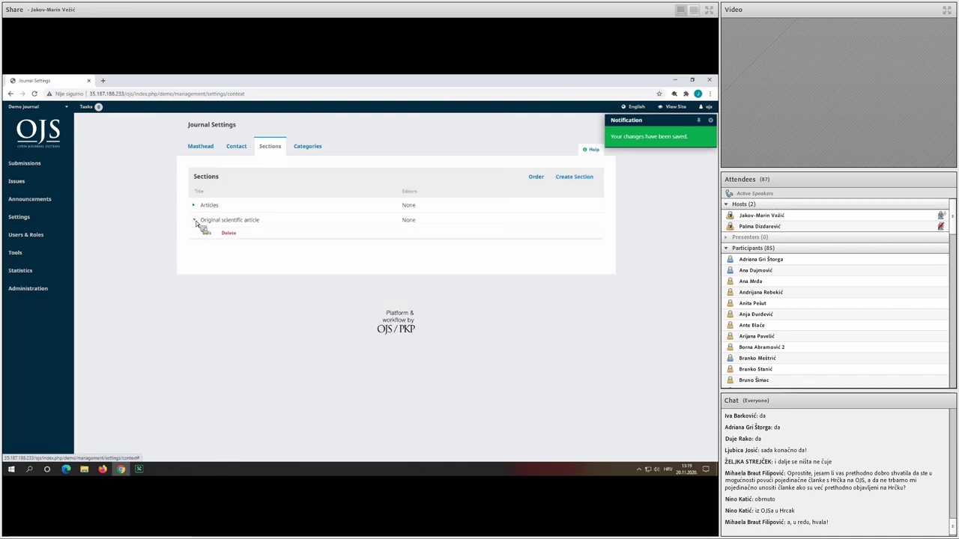
{"action": "left_click", "coordinate": [212, 234]}
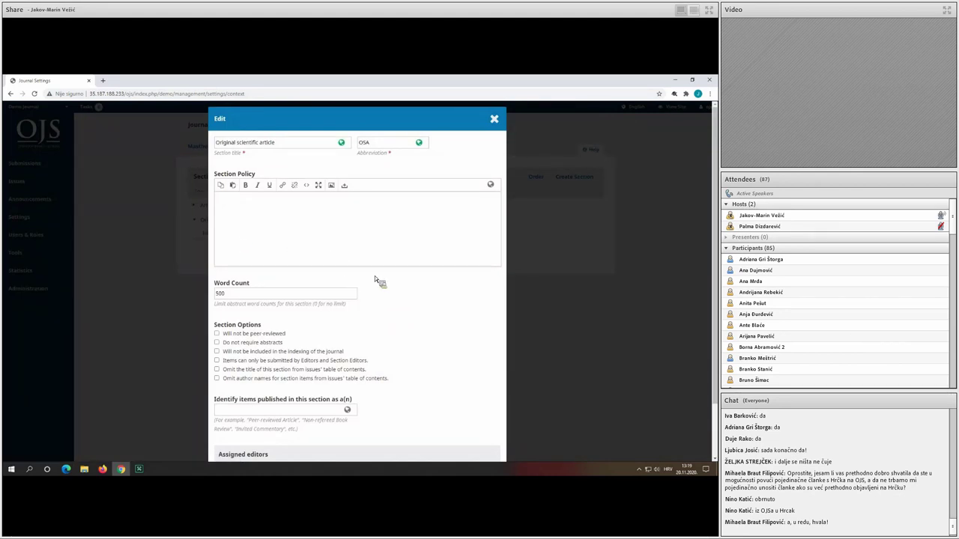
{"action": "left_click", "coordinate": [495, 120]}
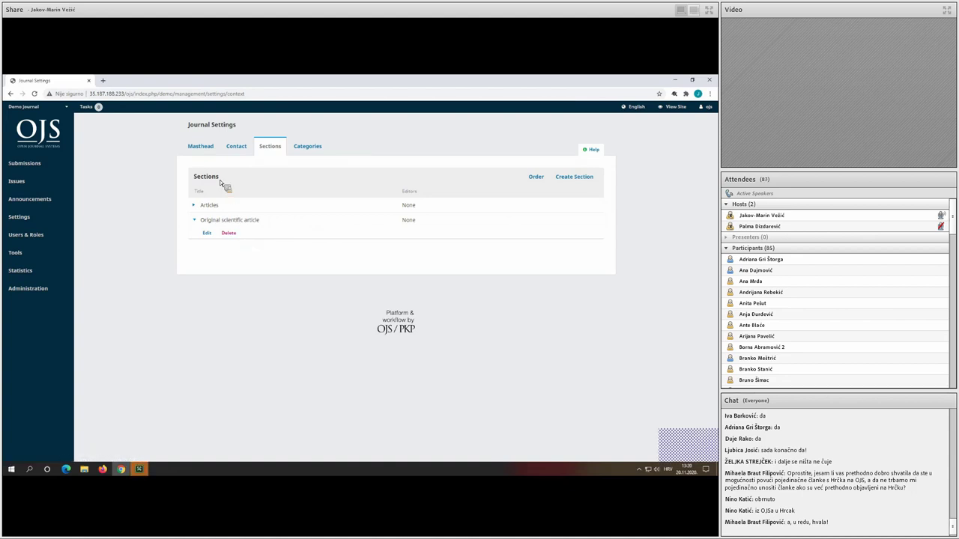
{"action": "left_click", "coordinate": [314, 149]}
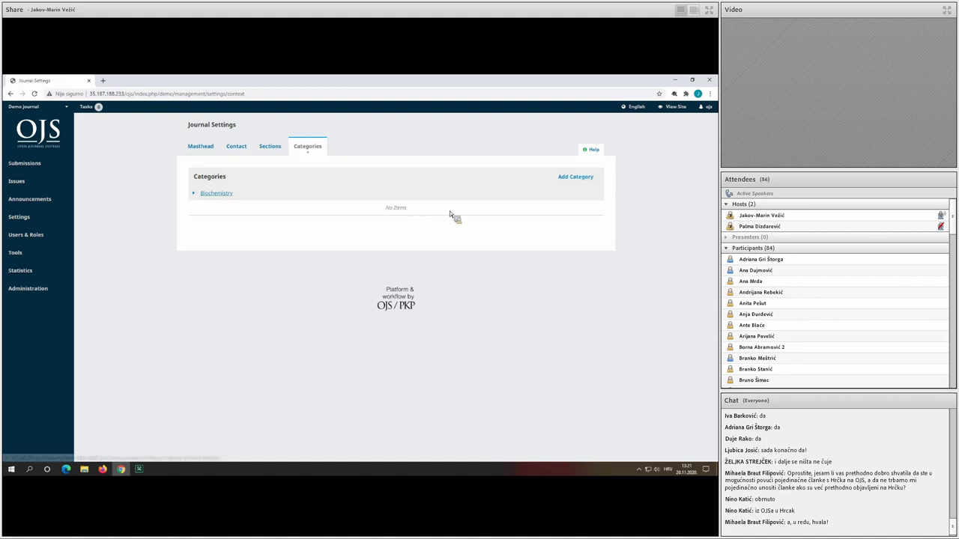
Start a new category from the Categories list, which holds Biochemistry.
{"action": "left_click", "coordinate": [588, 177]}
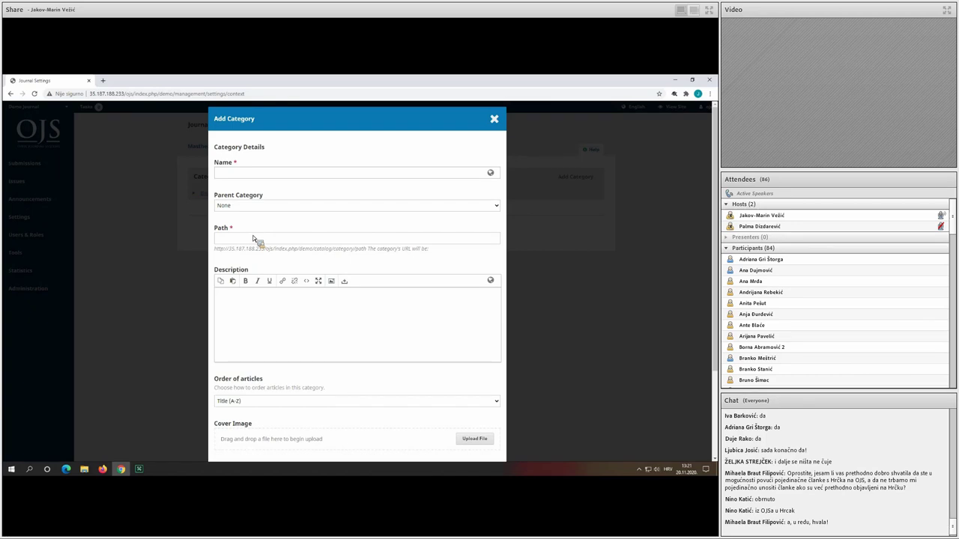
{"action": "scroll", "coordinate": [284, 296], "scroll_direction": "down", "scroll_amount": 1}
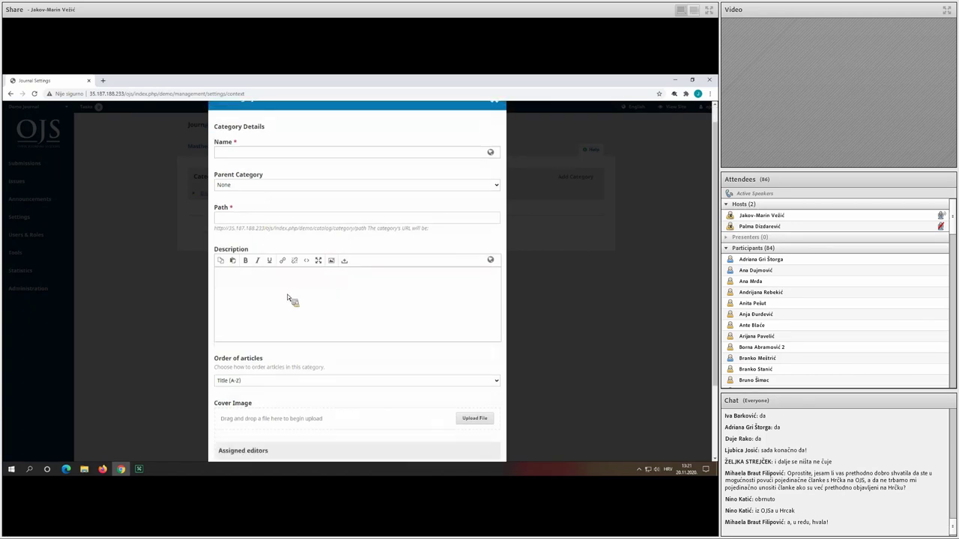
{"action": "scroll", "coordinate": [287, 298], "scroll_direction": "down", "scroll_amount": 3}
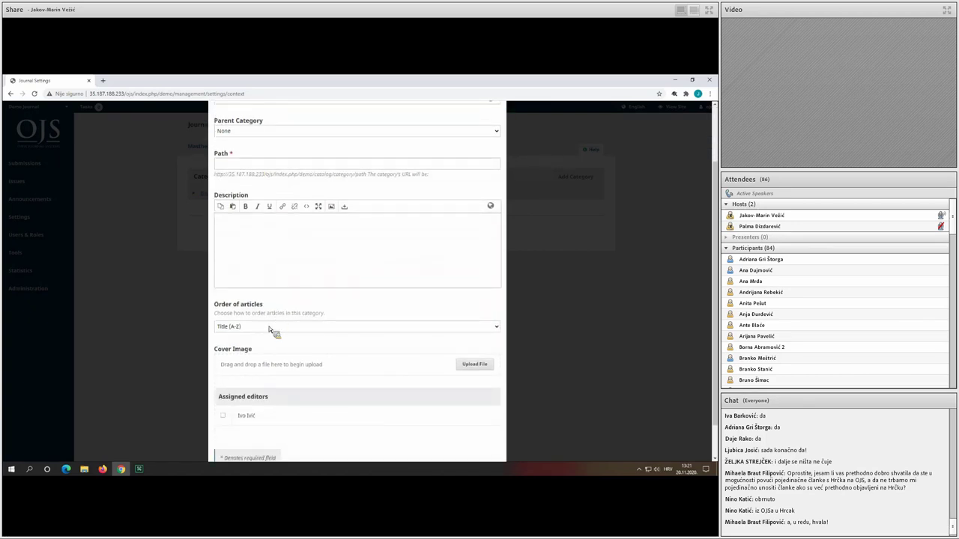
{"action": "left_click", "coordinate": [270, 327]}
{"action": "left_click", "coordinate": [269, 327]}
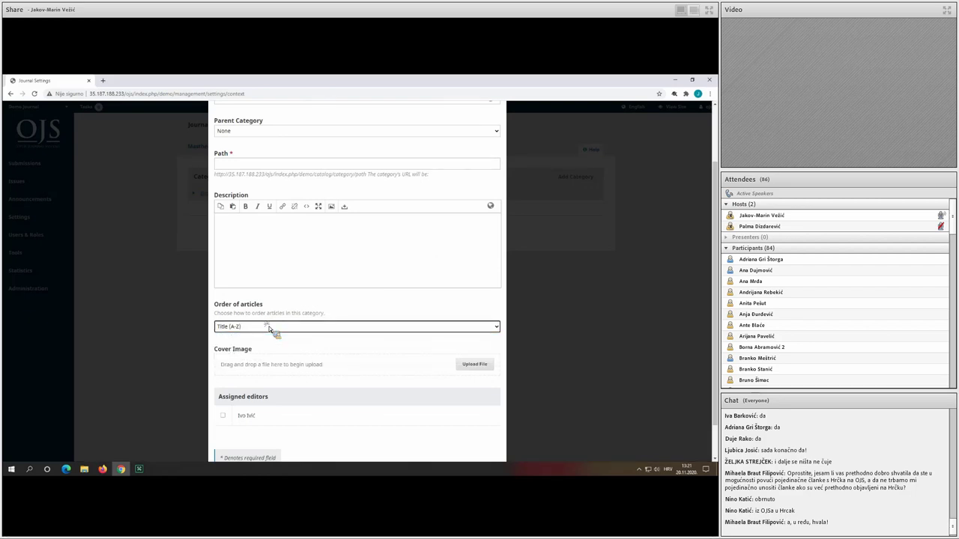
{"action": "scroll", "coordinate": [269, 327], "scroll_direction": "down", "scroll_amount": 2}
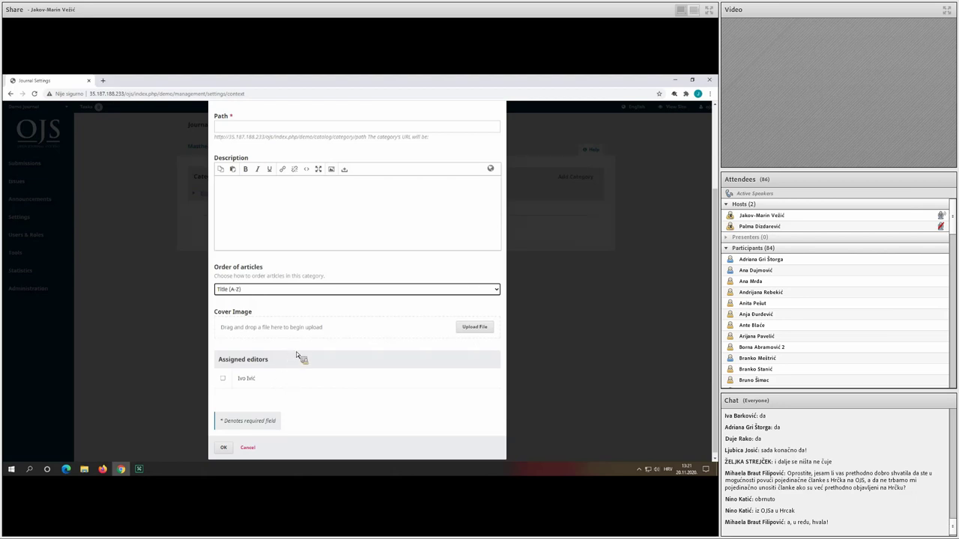
{"action": "scroll", "coordinate": [296, 351], "scroll_direction": "up", "scroll_amount": 3}
Name the category 'COVID-19 pandemic' (Croatian 'Pandemija COVID-19'), with no parent and path covid19.
{"action": "left_click", "coordinate": [269, 175]}
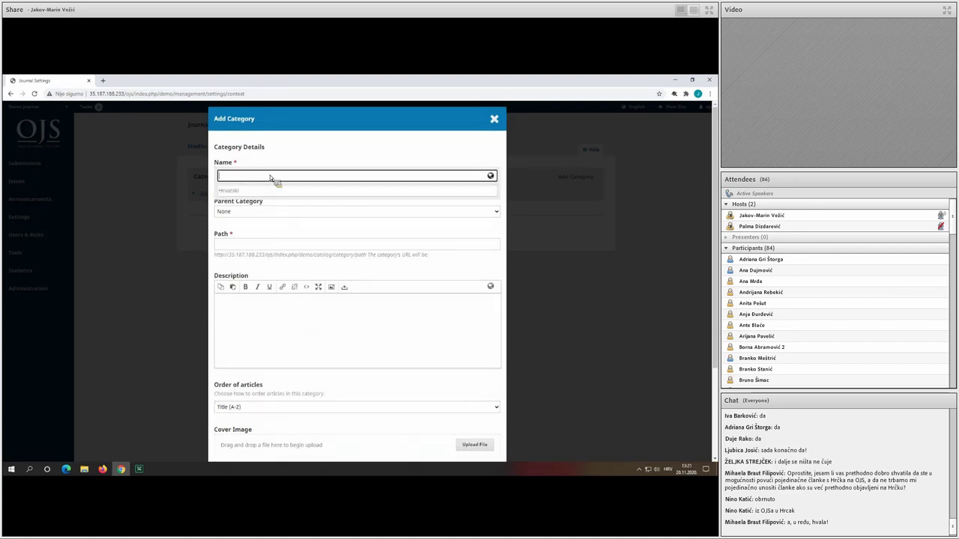
{"action": "type", "text": "COVID"}
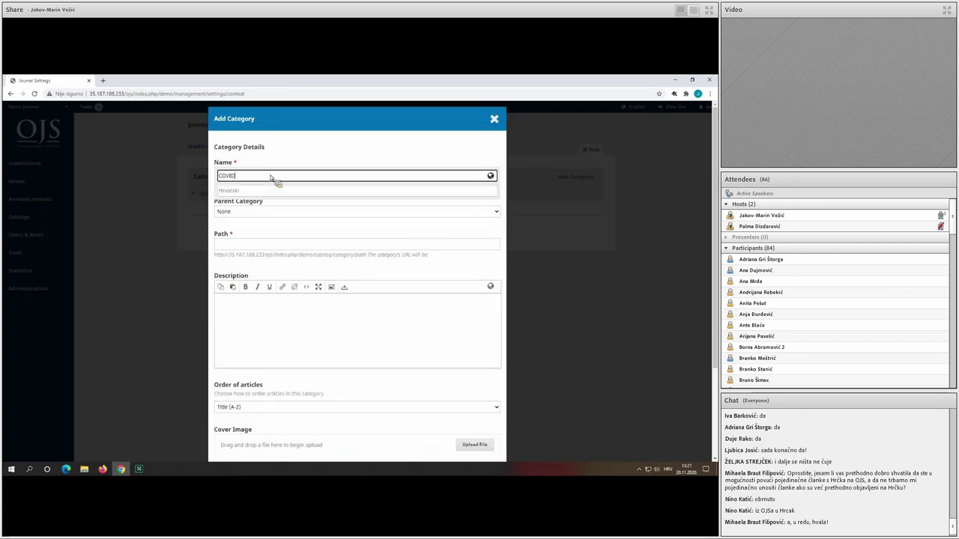
{"action": "type", "text": "-19 pandemic"}
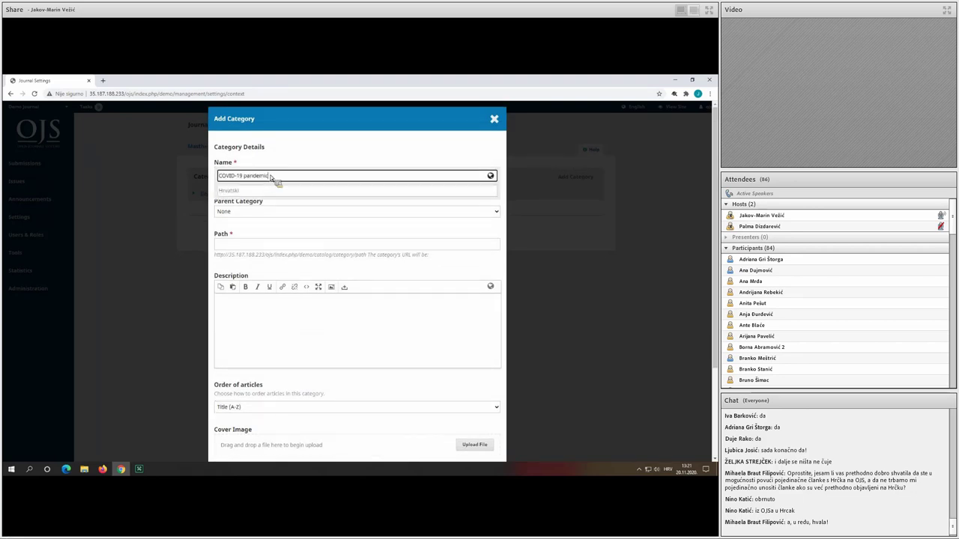
{"action": "left_click", "coordinate": [261, 192]}
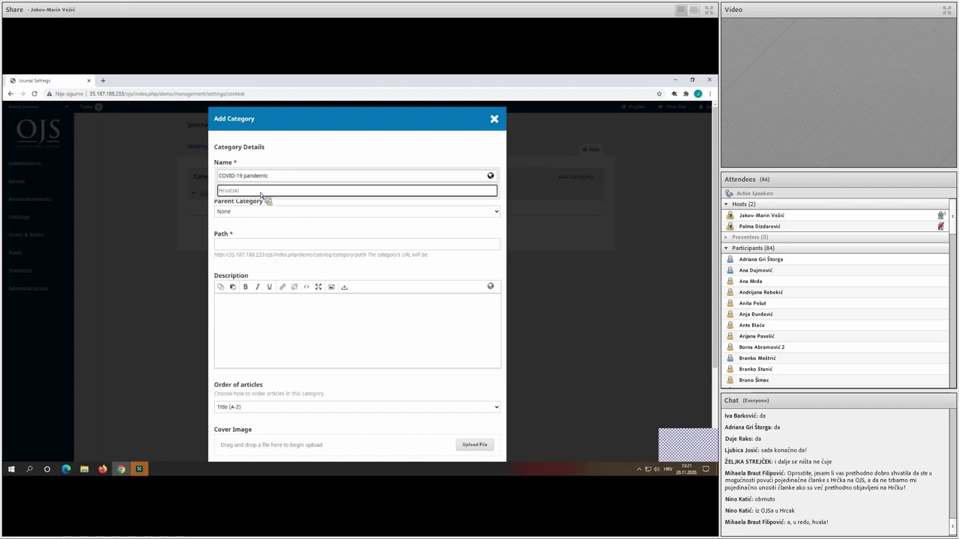
{"action": "type", "text": "Pandemija"}
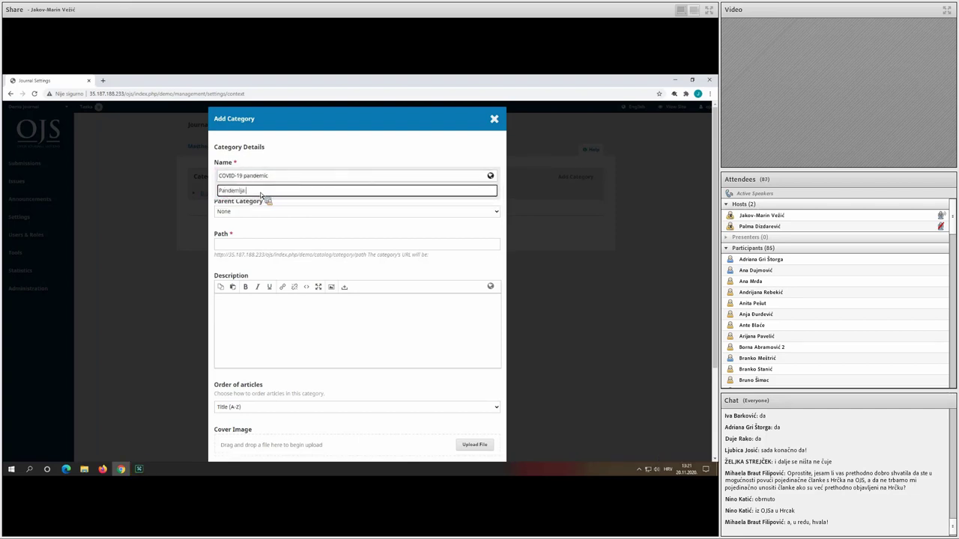
{"action": "type", "text": " COVID-19"}
{"action": "left_click", "coordinate": [247, 210]}
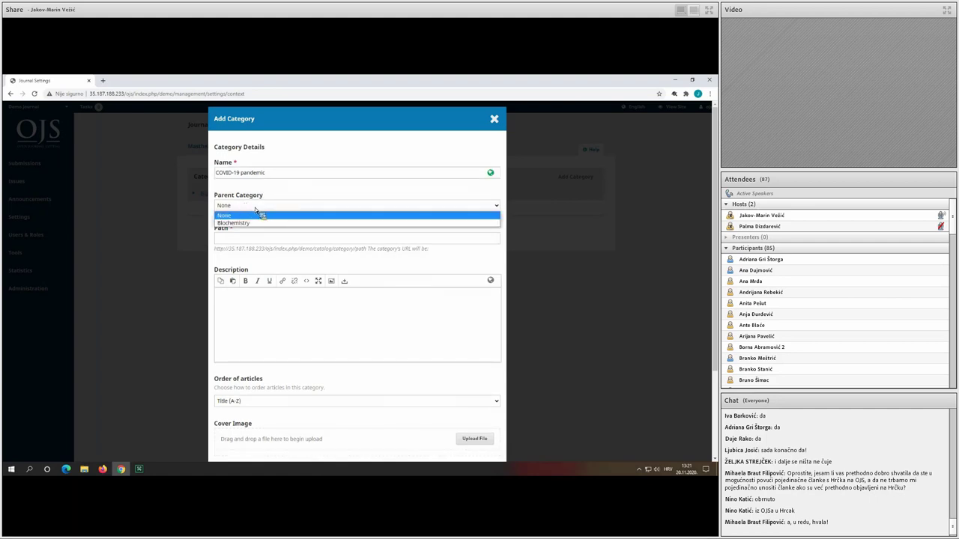
{"action": "left_click", "coordinate": [255, 214]}
{"action": "left_click", "coordinate": [254, 239]}
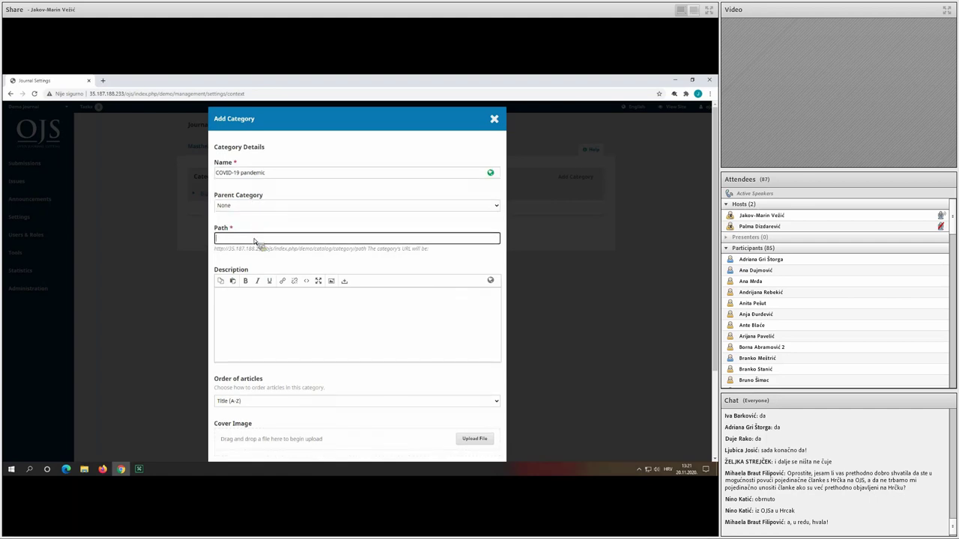
{"action": "type", "text": "covid19"}
Order its articles by publication date, newest first, and save the category.
{"action": "scroll", "coordinate": [288, 310], "scroll_direction": "down", "scroll_amount": 1}
{"action": "scroll", "coordinate": [279, 292], "scroll_direction": "down", "scroll_amount": 1}
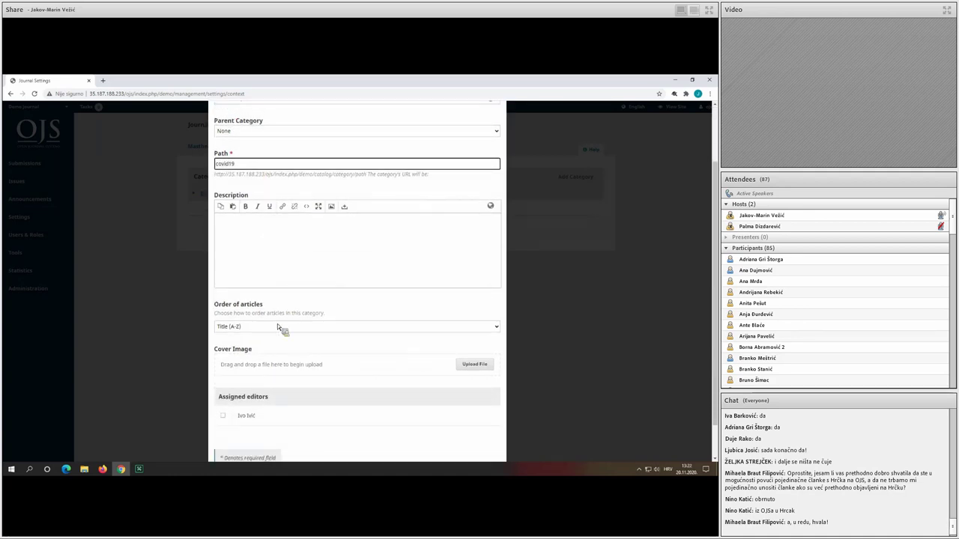
{"action": "left_click", "coordinate": [277, 323]}
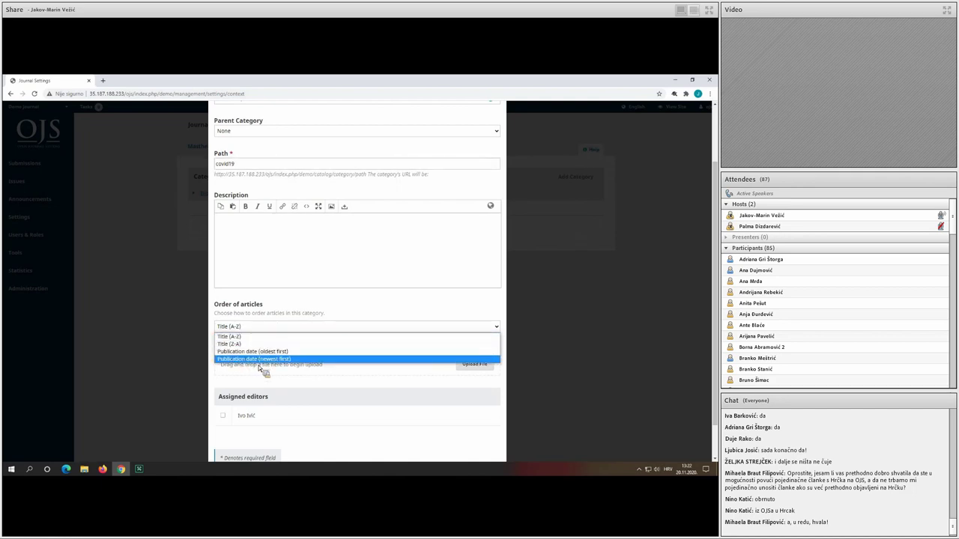
{"action": "left_click", "coordinate": [262, 360]}
{"action": "scroll", "coordinate": [279, 359], "scroll_direction": "down", "scroll_amount": 2}
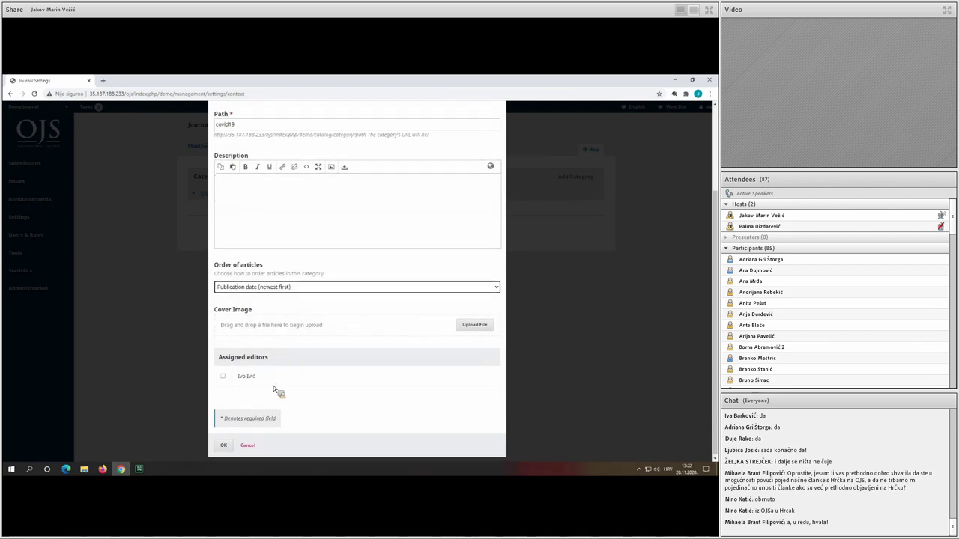
{"action": "left_click", "coordinate": [227, 446]}
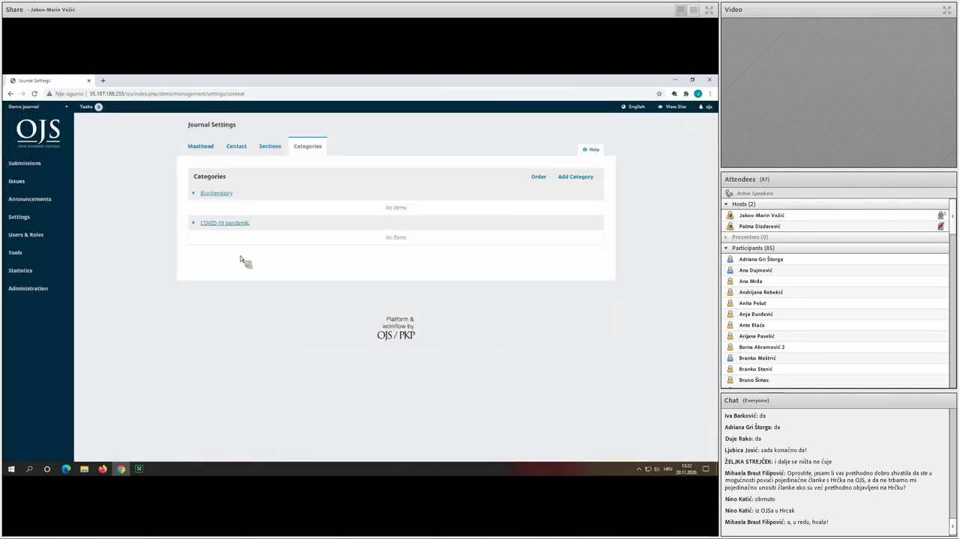
{"action": "left_click", "coordinate": [194, 224]}
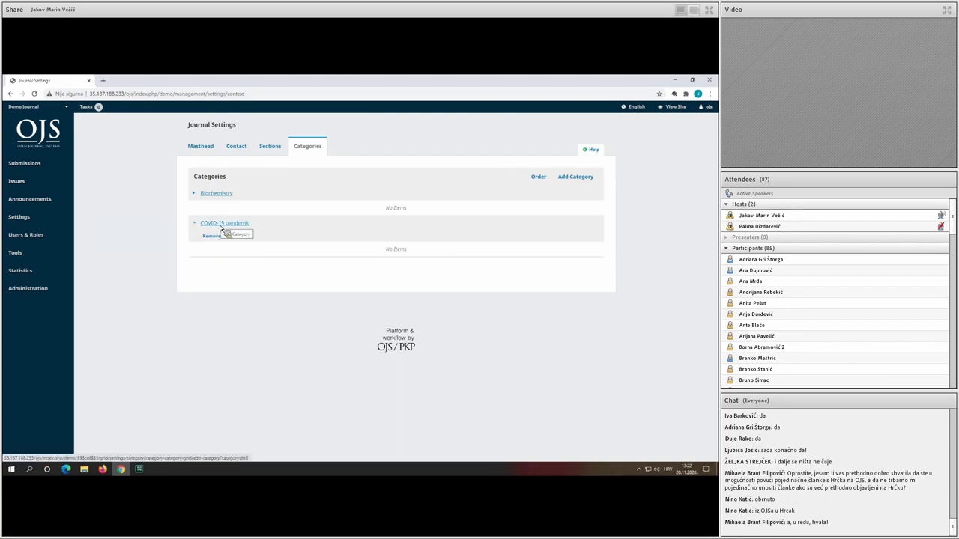
{"action": "left_click", "coordinate": [220, 227]}
{"action": "scroll", "coordinate": [307, 235], "scroll_direction": "down", "scroll_amount": 3}
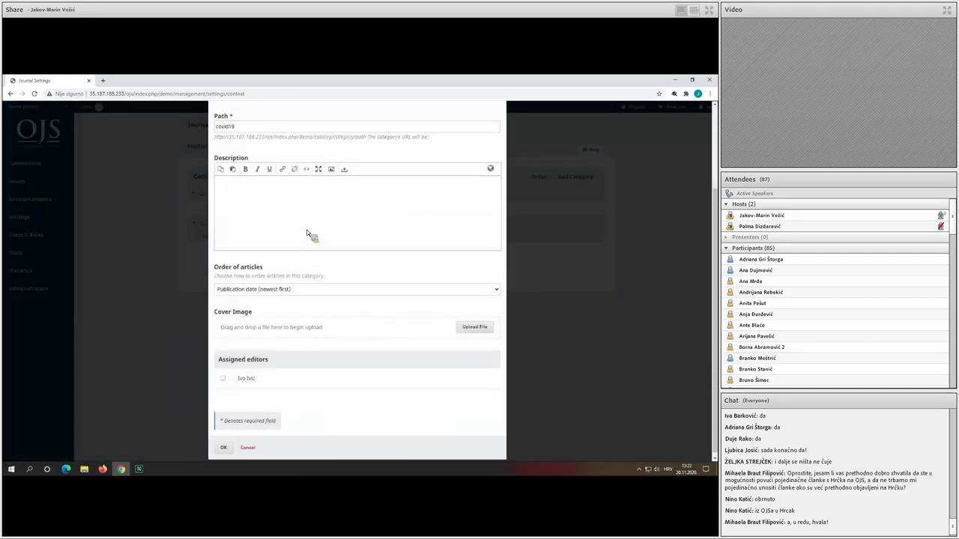
{"action": "scroll", "coordinate": [307, 233], "scroll_direction": "up", "scroll_amount": 3}
{"action": "left_click", "coordinate": [495, 118]}
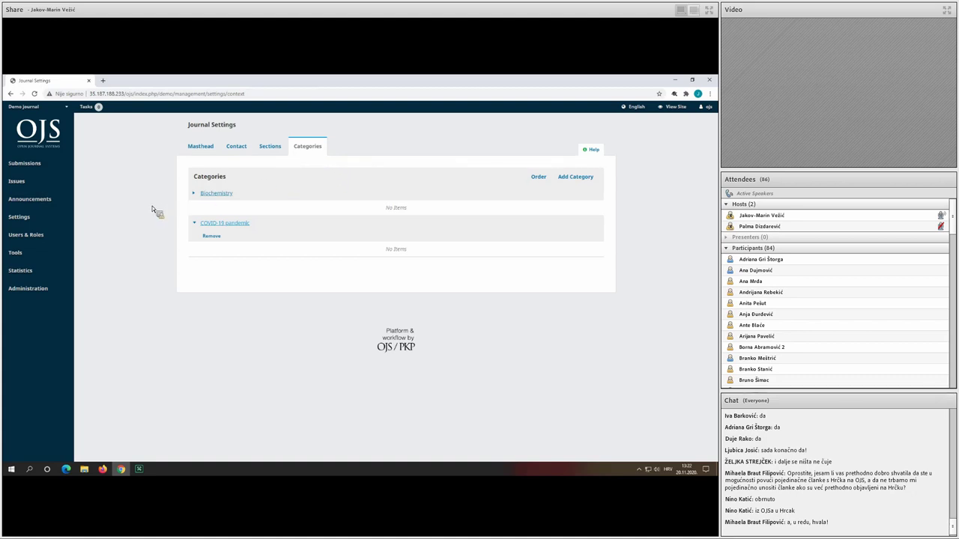
{"action": "mouse_move", "coordinate": [95, 218]}
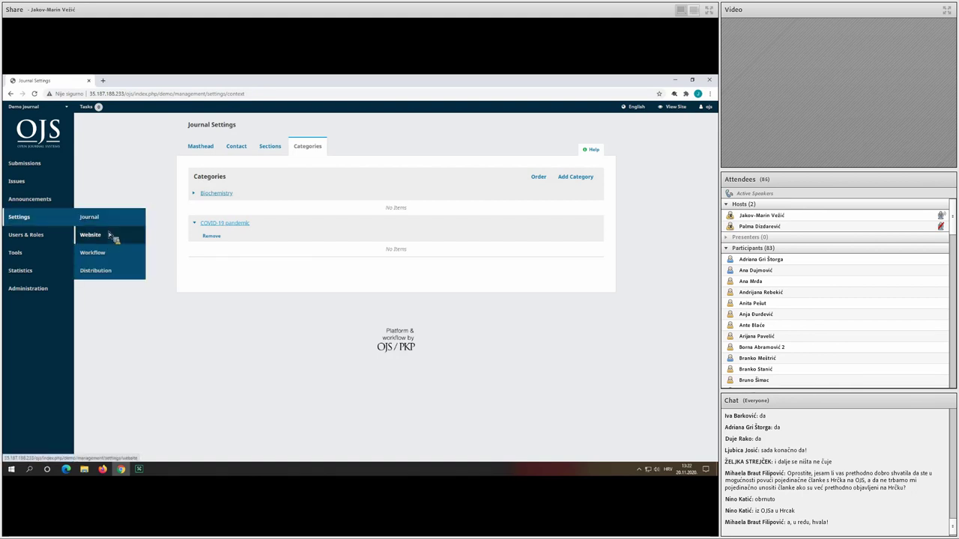
Open Website Settings and review the Default Theme, Noto Sans typography and header colour.
{"action": "left_click", "coordinate": [113, 237]}
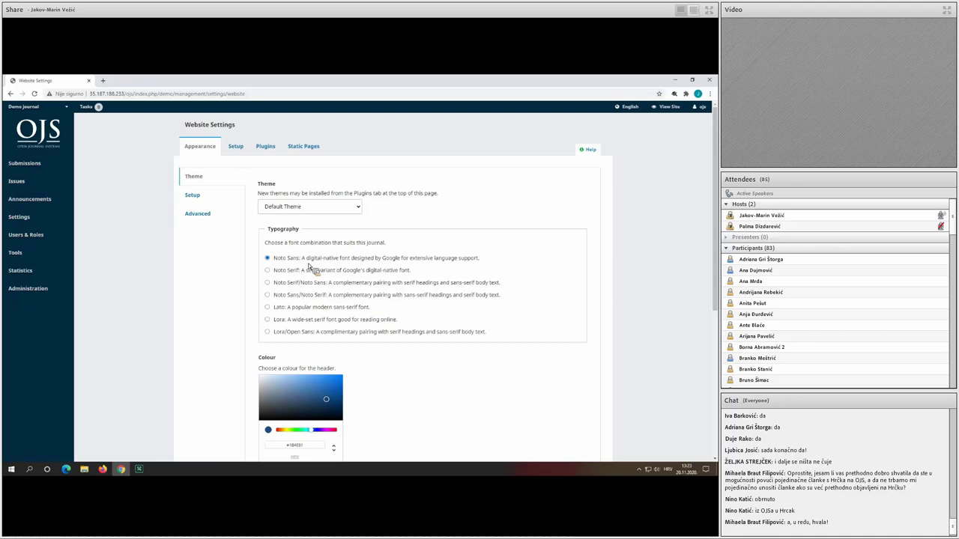
{"action": "scroll", "coordinate": [308, 264], "scroll_direction": "down", "scroll_amount": 2}
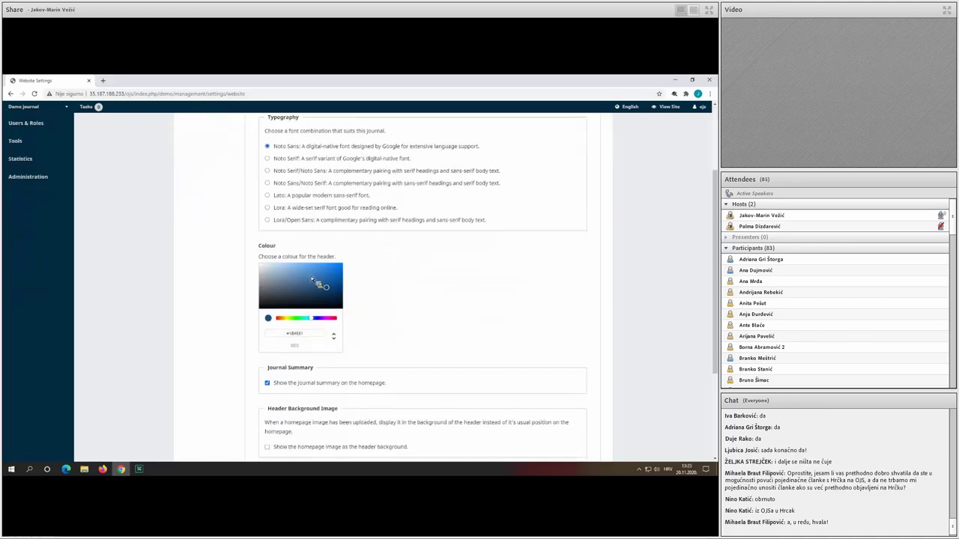
{"action": "scroll", "coordinate": [393, 292], "scroll_direction": "down", "scroll_amount": 1}
{"action": "scroll", "coordinate": [391, 290], "scroll_direction": "down", "scroll_amount": 2}
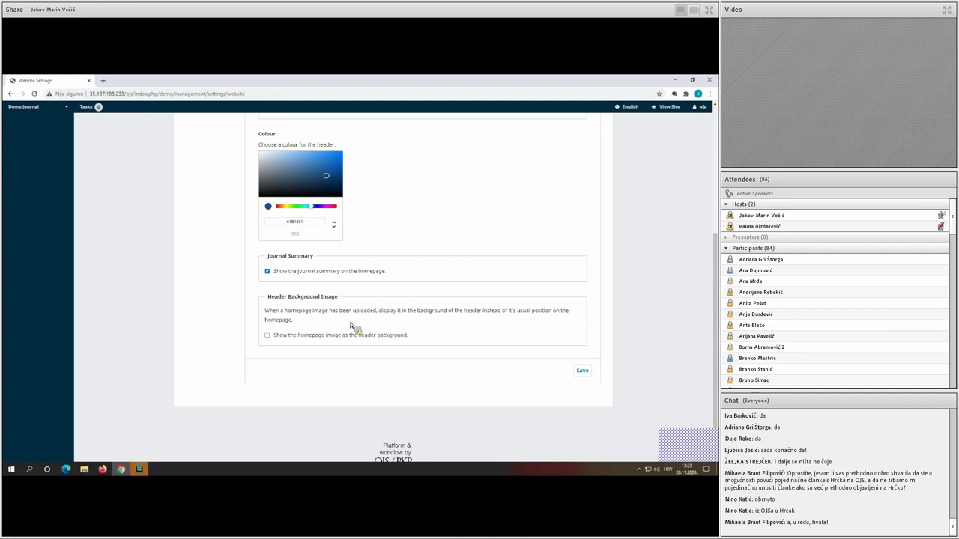
{"action": "scroll", "coordinate": [350, 322], "scroll_direction": "up", "scroll_amount": 3}
{"action": "scroll", "coordinate": [241, 153], "scroll_direction": "up", "scroll_amount": 1}
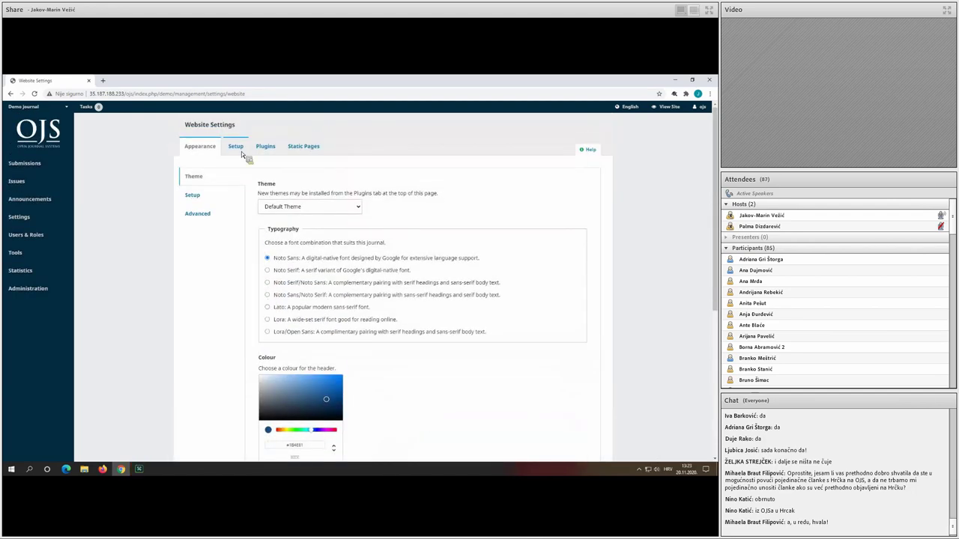
Save the Appearance setup with the bilingual footer and Language Toggle, Information, Subscription blocks.
{"action": "left_click", "coordinate": [236, 148]}
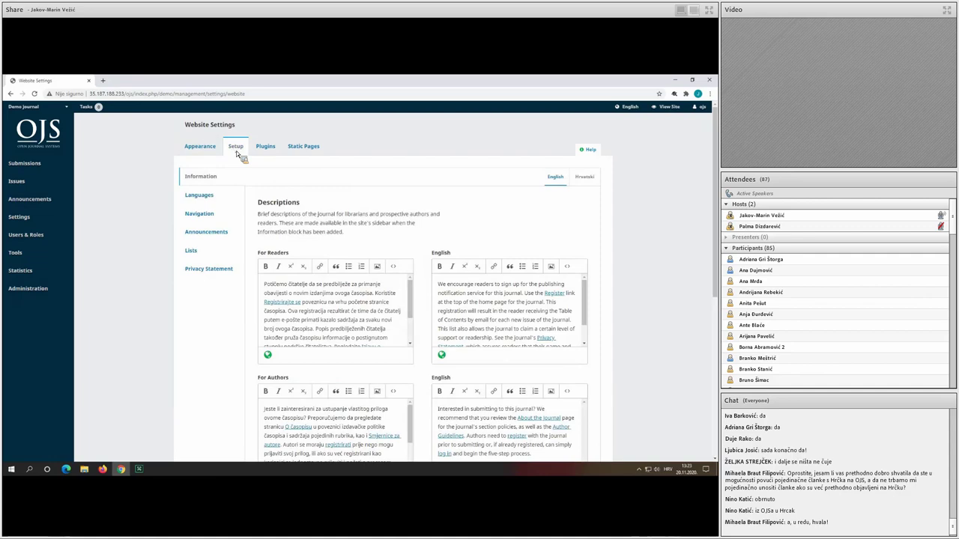
{"action": "left_click", "coordinate": [200, 146]}
{"action": "left_click", "coordinate": [210, 197]}
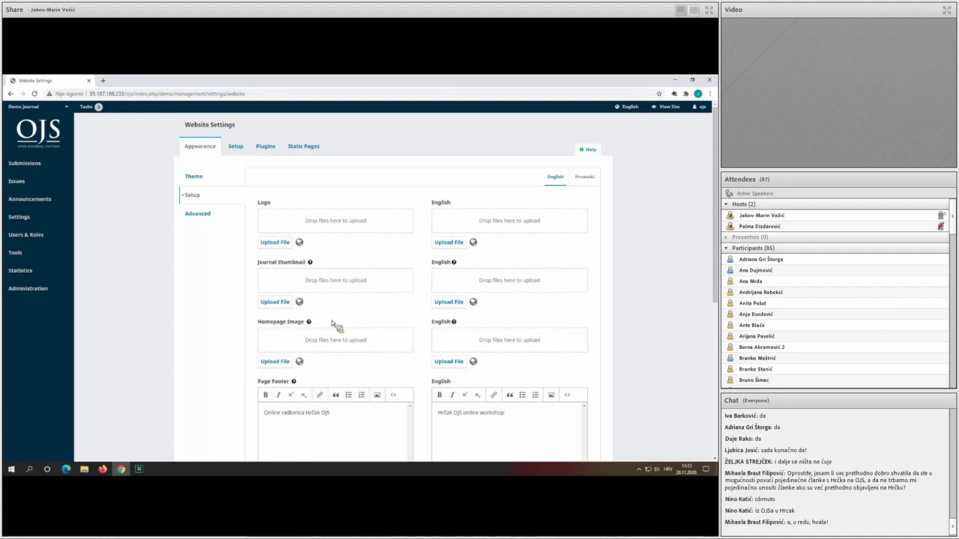
{"action": "scroll", "coordinate": [323, 324], "scroll_direction": "down", "scroll_amount": 1}
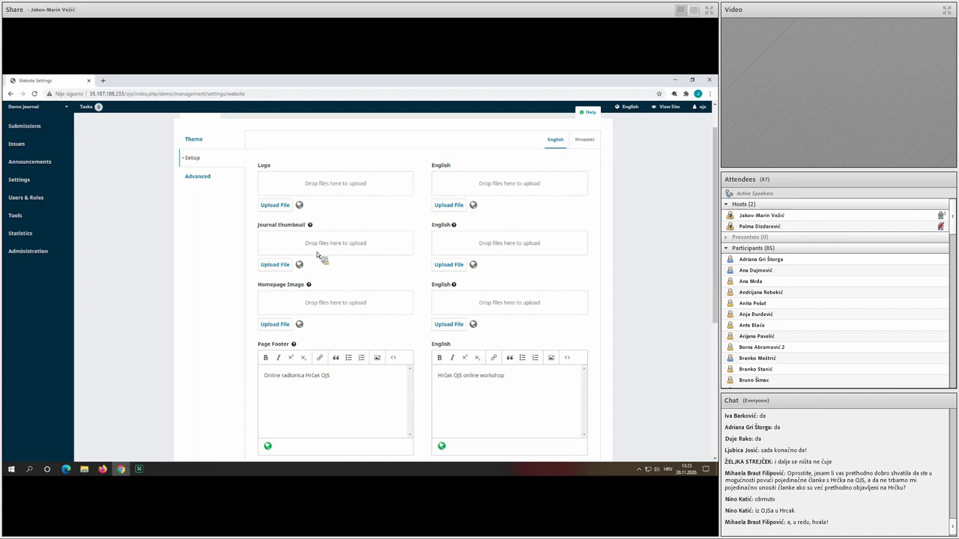
{"action": "scroll", "coordinate": [349, 281], "scroll_direction": "down", "scroll_amount": 3}
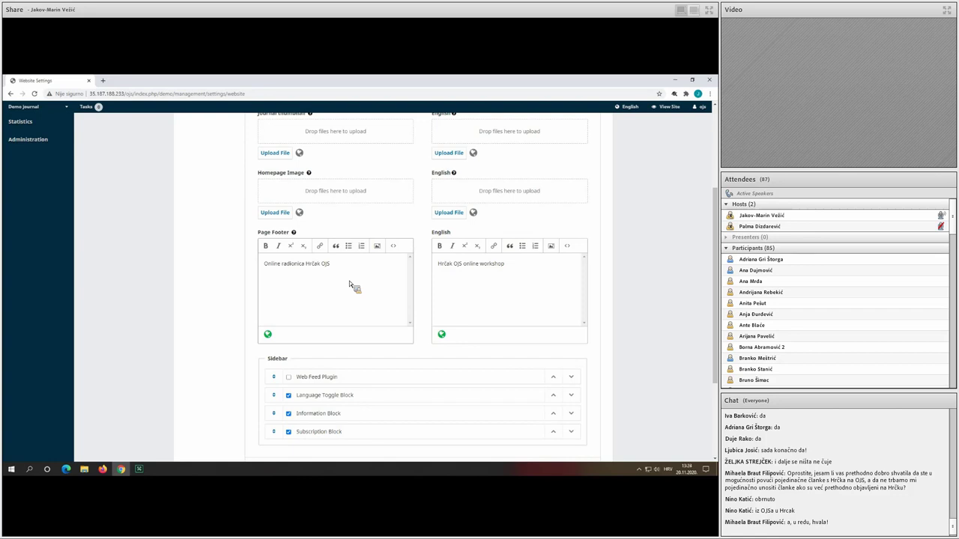
{"action": "scroll", "coordinate": [349, 281], "scroll_direction": "down", "scroll_amount": 1}
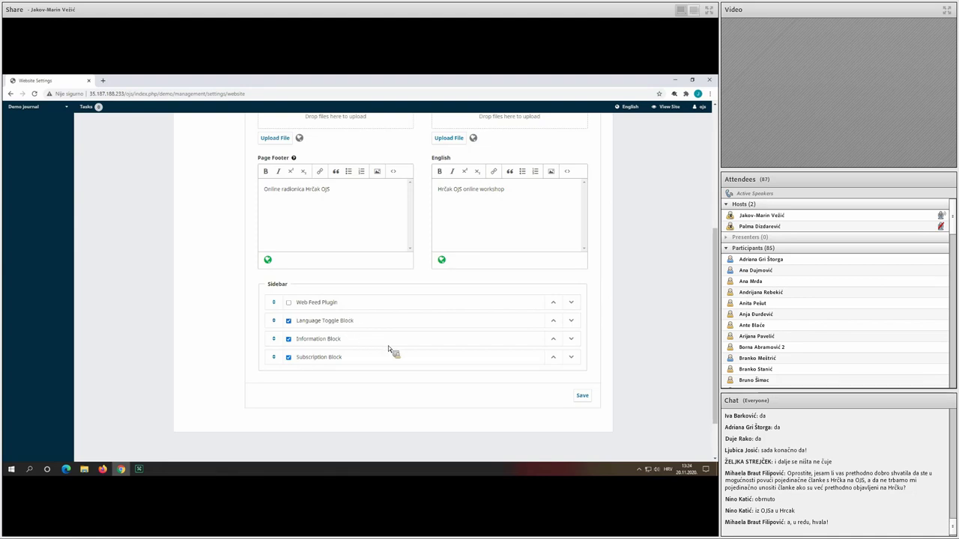
{"action": "left_click", "coordinate": [575, 396]}
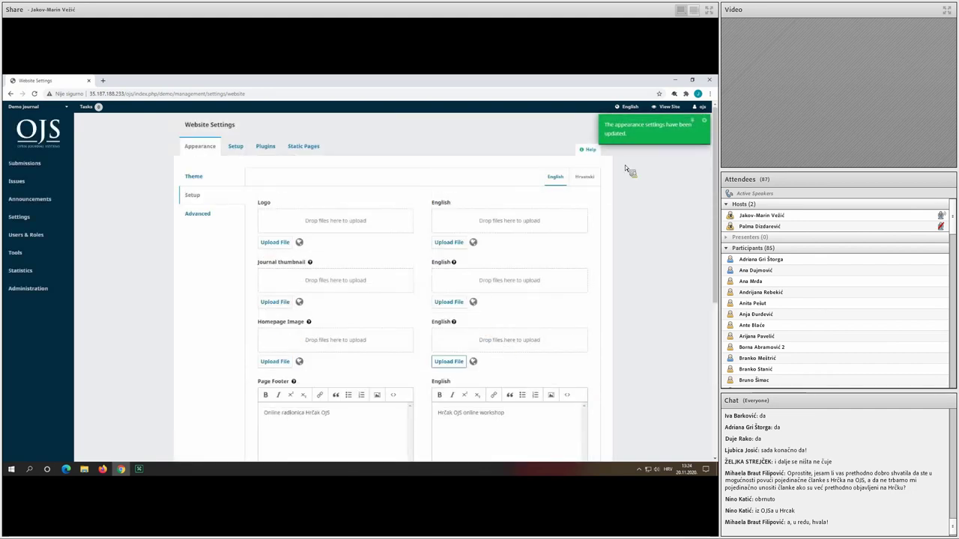
{"action": "left_click", "coordinate": [666, 106]}
Review the public Demo journal homepage's description, footer and language options, then return to settings.
{"action": "left_click", "coordinate": [639, 129]}
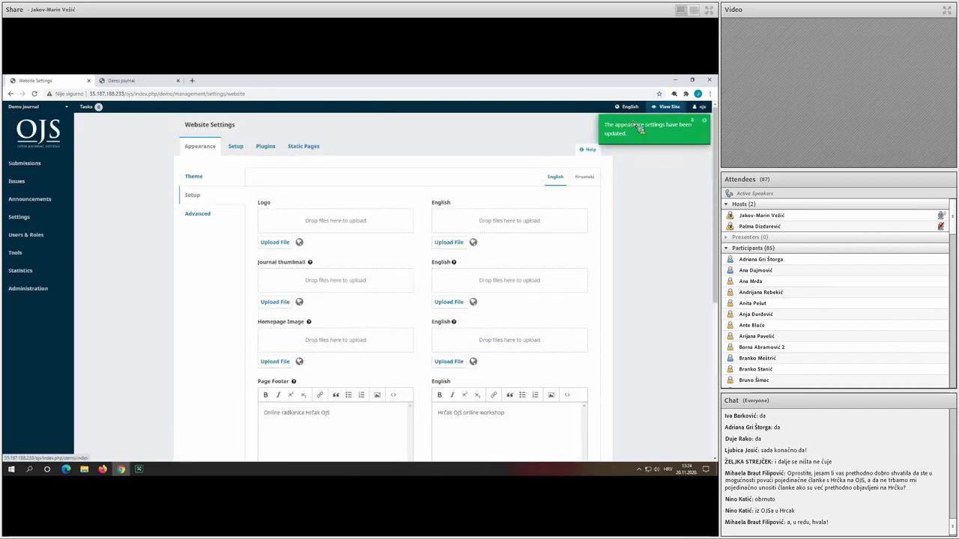
{"action": "left_click", "coordinate": [143, 82]}
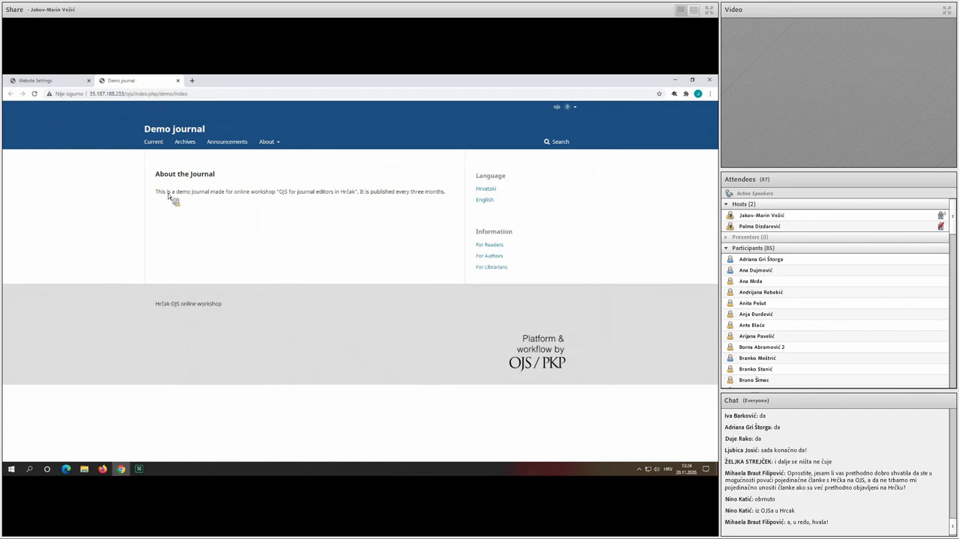
{"action": "left_click_drag", "start_coordinate": [166, 193], "coordinate": [342, 193]}
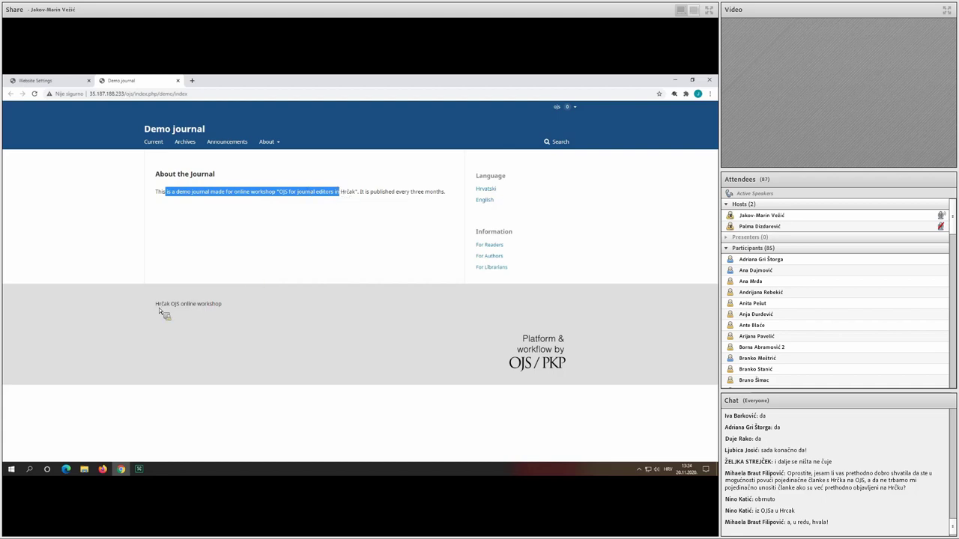
{"action": "left_click_drag", "start_coordinate": [158, 307], "coordinate": [260, 298]}
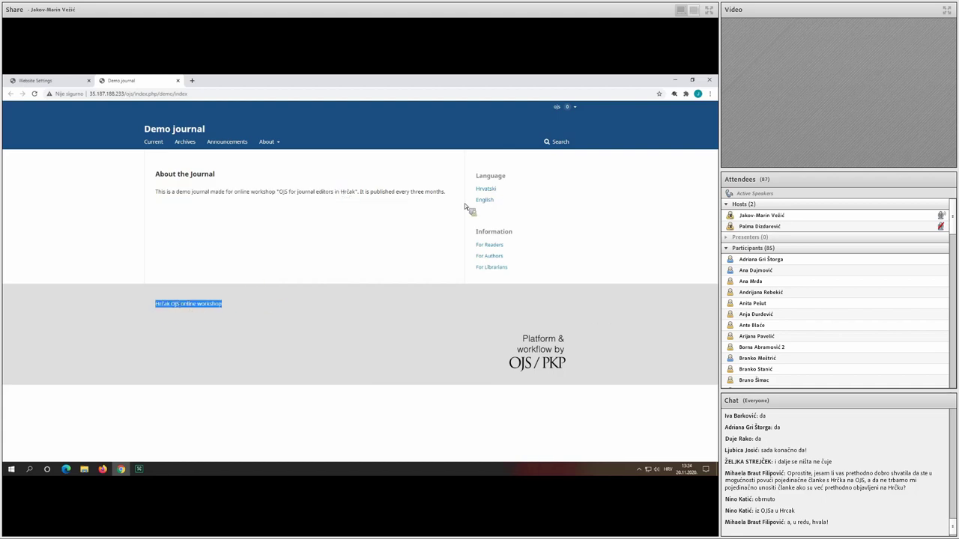
{"action": "left_click_drag", "start_coordinate": [475, 185], "coordinate": [508, 209]}
{"action": "left_click", "coordinate": [507, 207]}
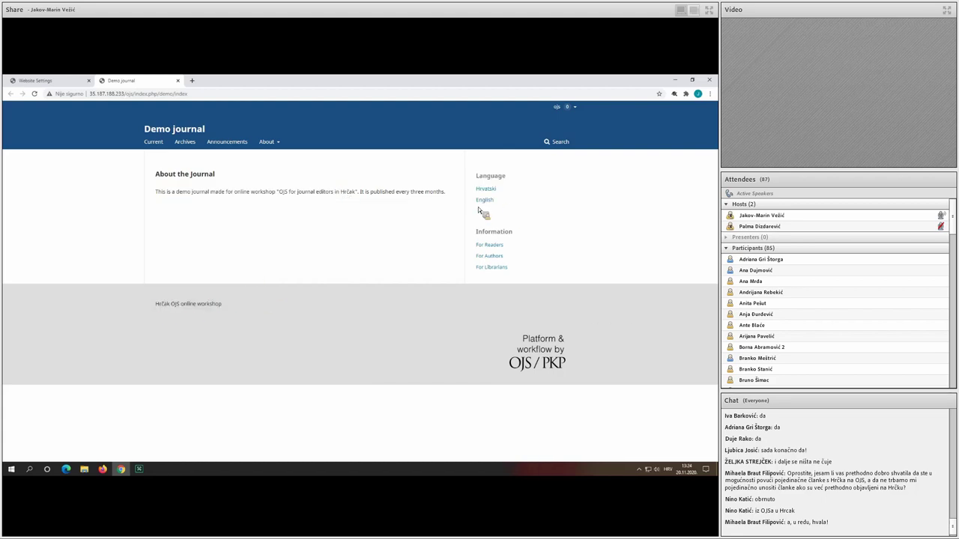
{"action": "left_click", "coordinate": [61, 79]}
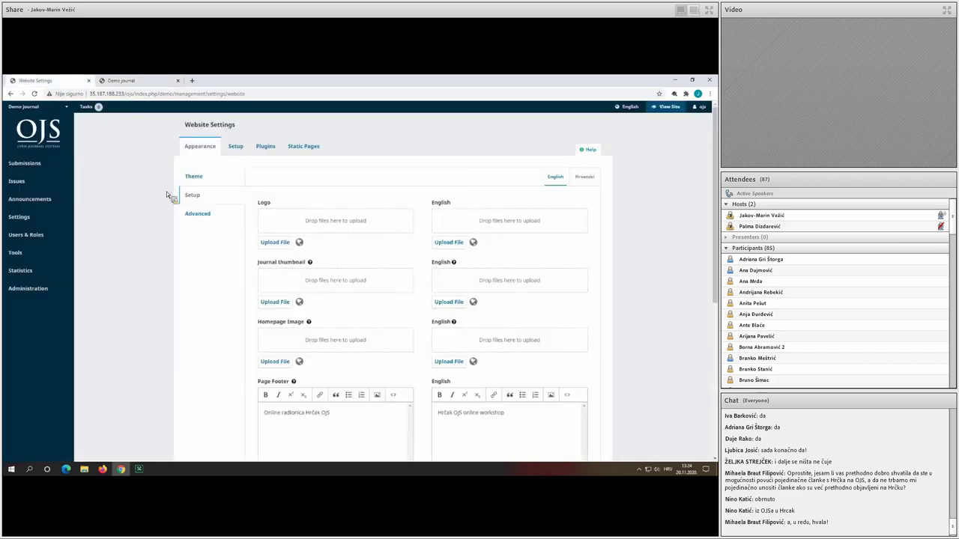
Review the Advanced appearance options: empty journal style sheet, favicon and Additional Content.
{"action": "left_click", "coordinate": [218, 214]}
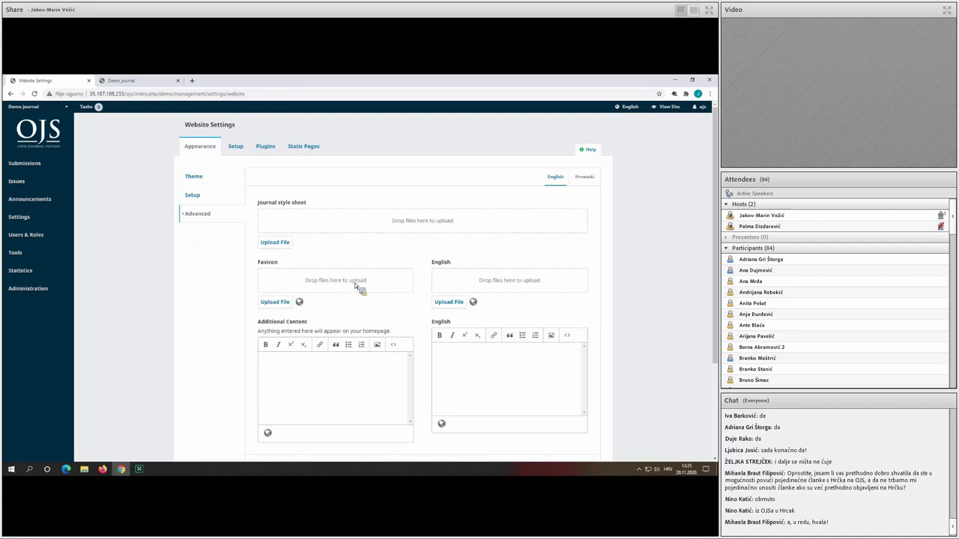
{"action": "scroll", "coordinate": [355, 284], "scroll_direction": "down", "scroll_amount": 1}
{"action": "scroll", "coordinate": [354, 282], "scroll_direction": "down", "scroll_amount": 2}
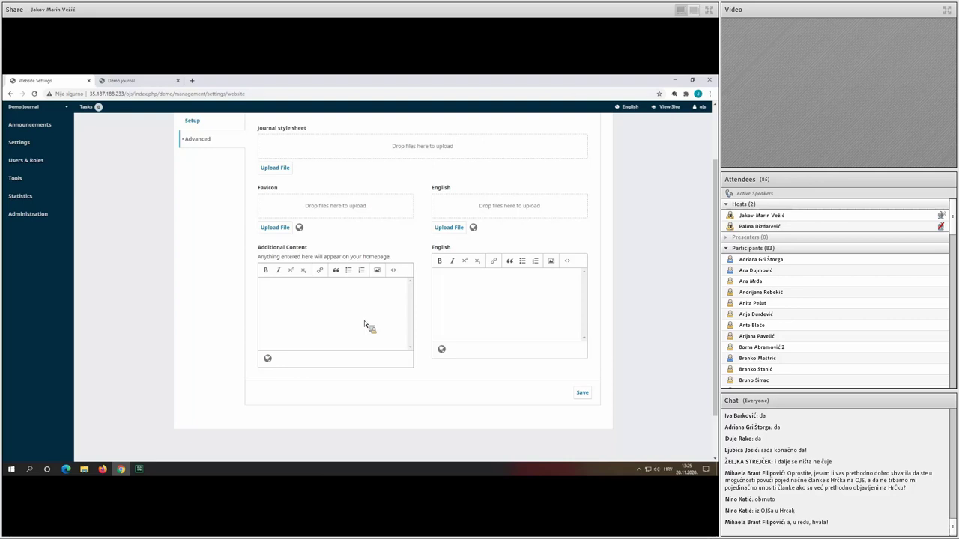
{"action": "scroll", "coordinate": [364, 321], "scroll_direction": "up", "scroll_amount": 2}
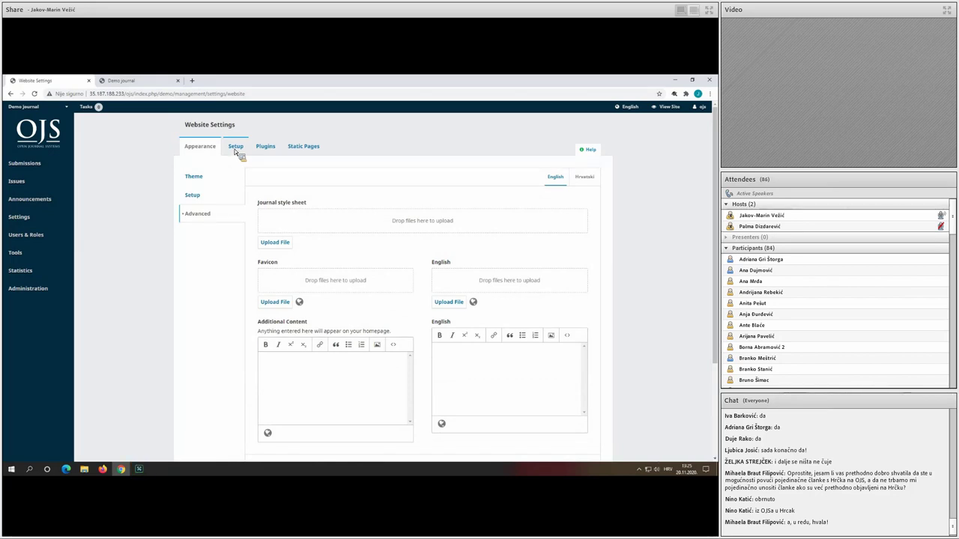
Browse the Setup Languages and Information descriptions, ending on the Navigation menus page.
{"action": "left_click", "coordinate": [239, 152]}
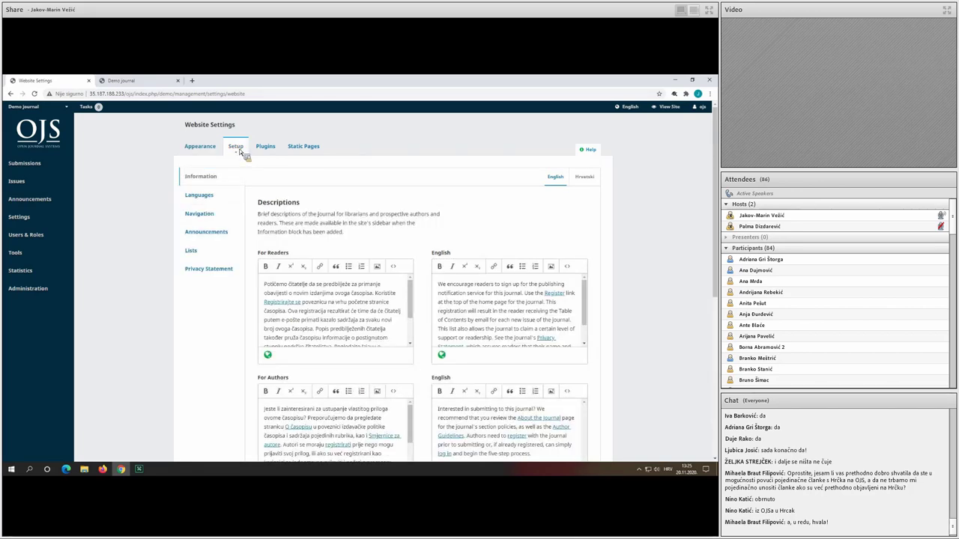
{"action": "left_click", "coordinate": [214, 198]}
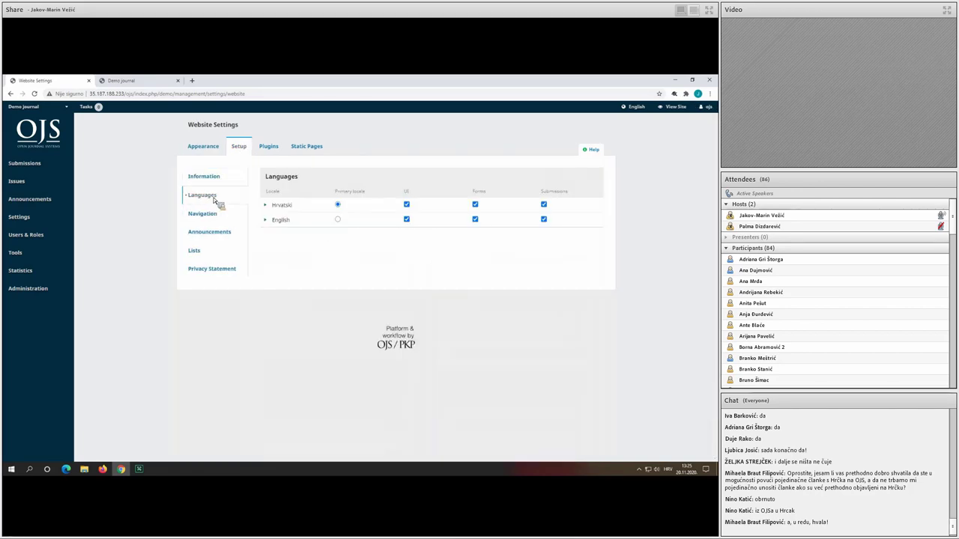
{"action": "left_click", "coordinate": [212, 188]}
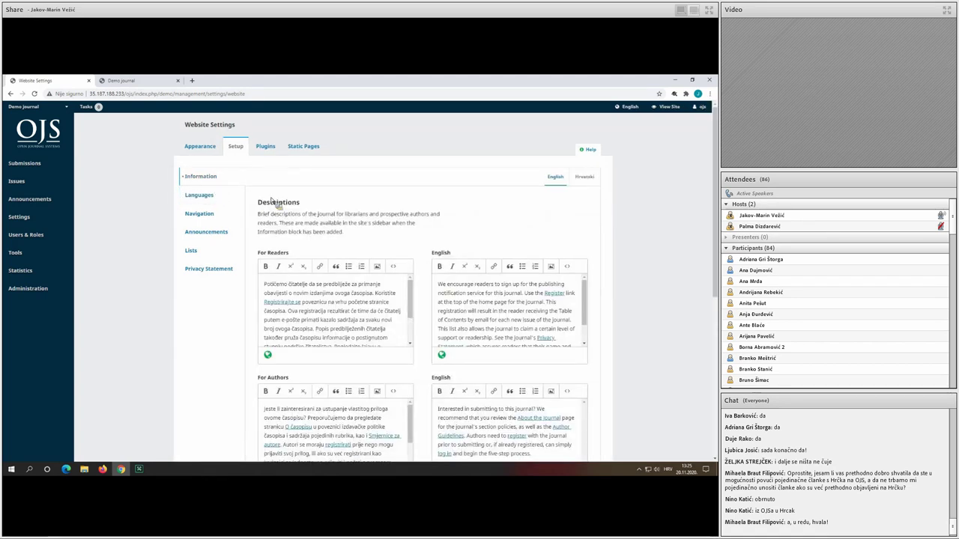
{"action": "scroll", "coordinate": [434, 257], "scroll_direction": "down", "scroll_amount": 3}
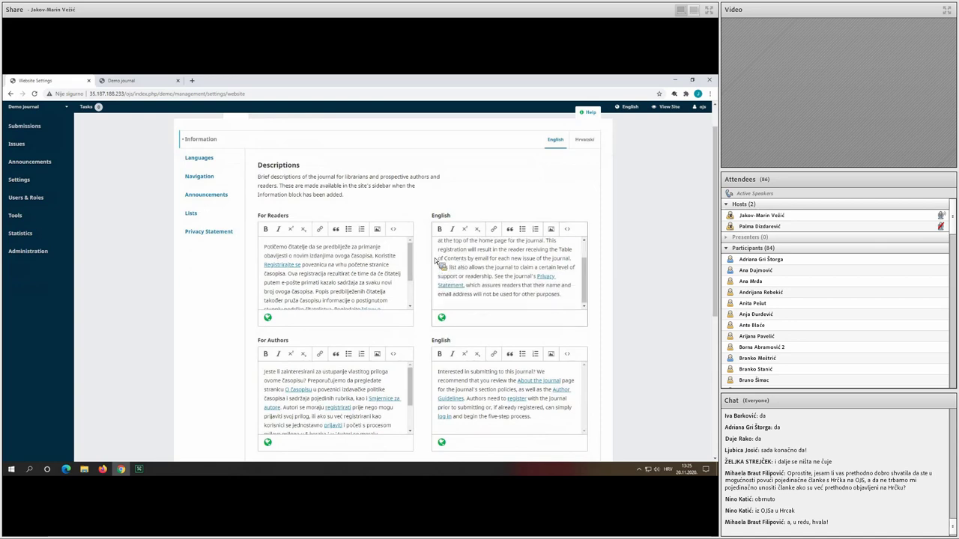
{"action": "scroll", "coordinate": [424, 253], "scroll_direction": "down", "scroll_amount": 2}
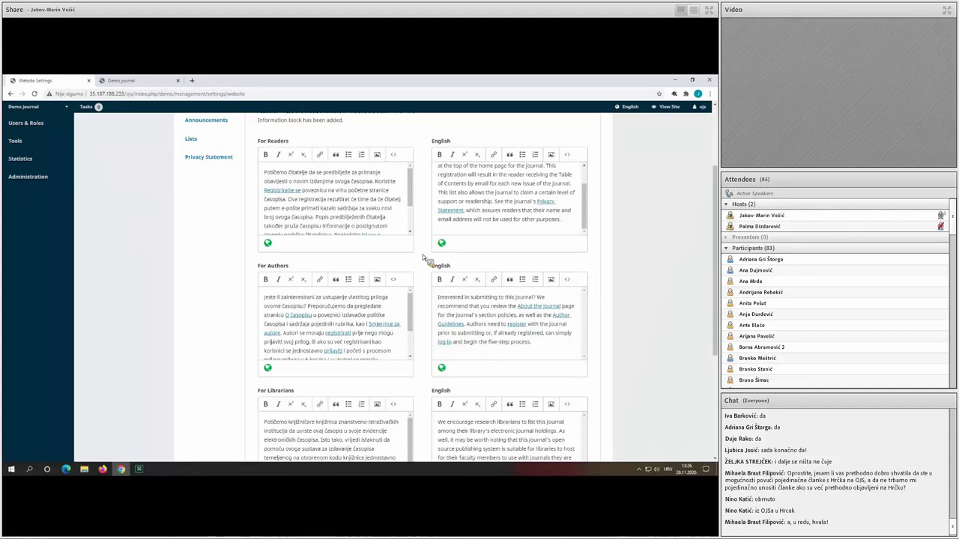
{"action": "scroll", "coordinate": [217, 249], "scroll_direction": "up", "scroll_amount": 3}
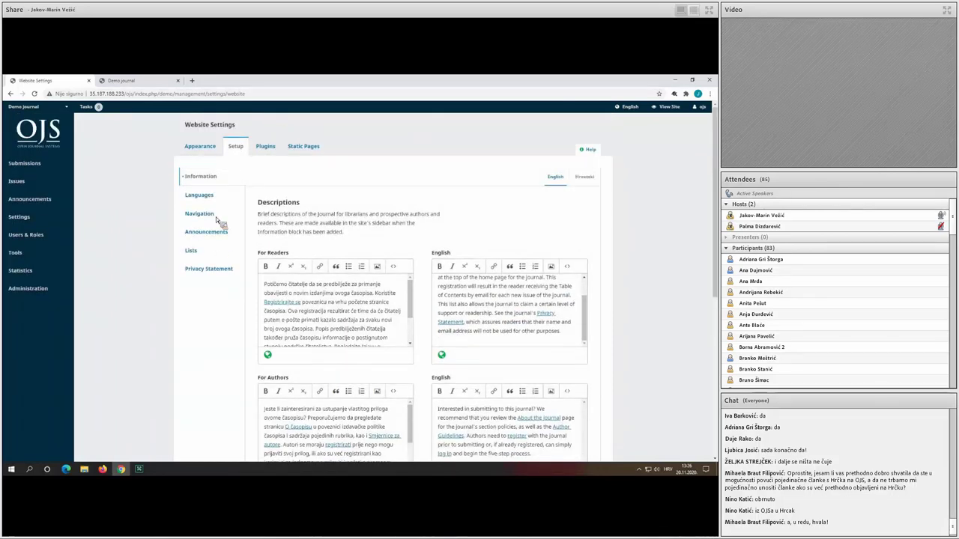
{"action": "left_click", "coordinate": [215, 217]}
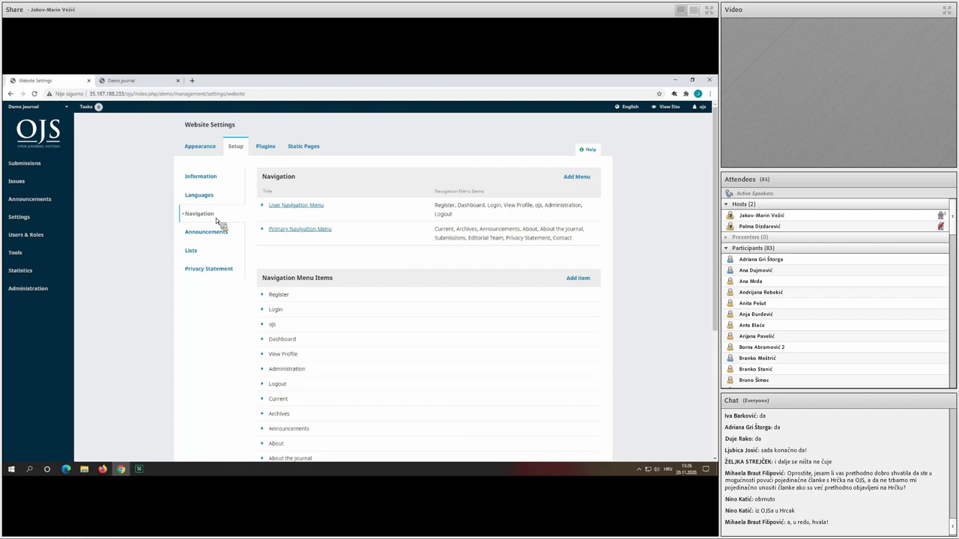
Enable announcements with an Intro introduction and two shown on the homepage, and save.
{"action": "left_click", "coordinate": [220, 233]}
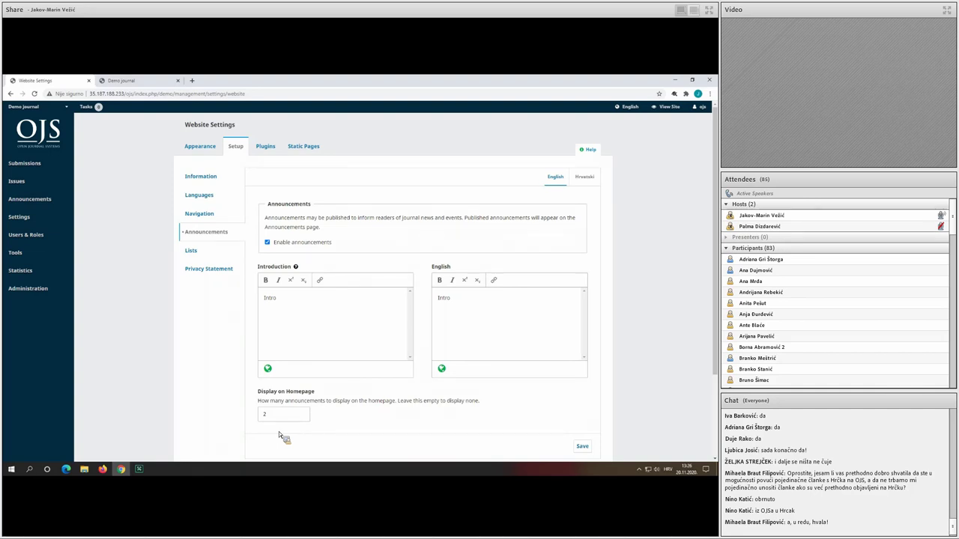
{"action": "scroll", "coordinate": [480, 453], "scroll_direction": "down", "scroll_amount": 1}
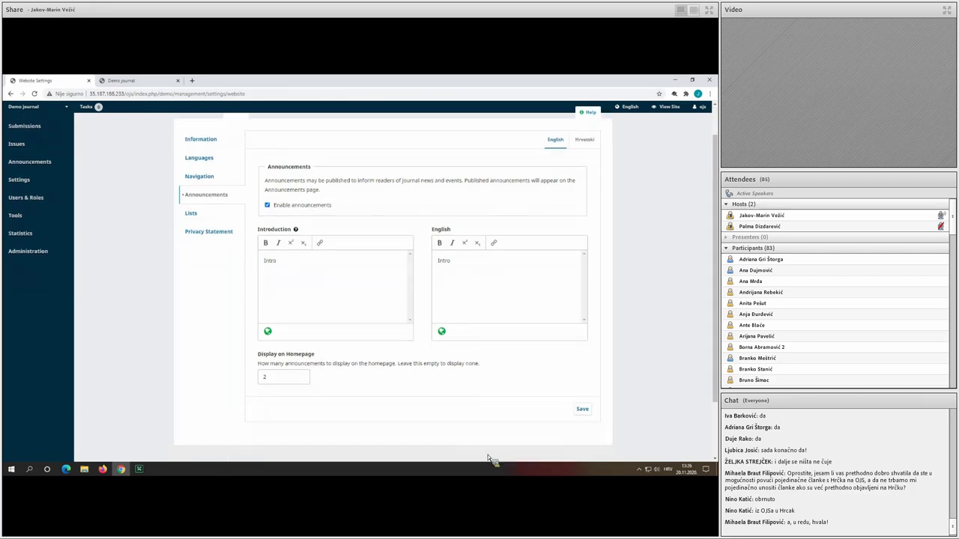
{"action": "left_click", "coordinate": [582, 409]}
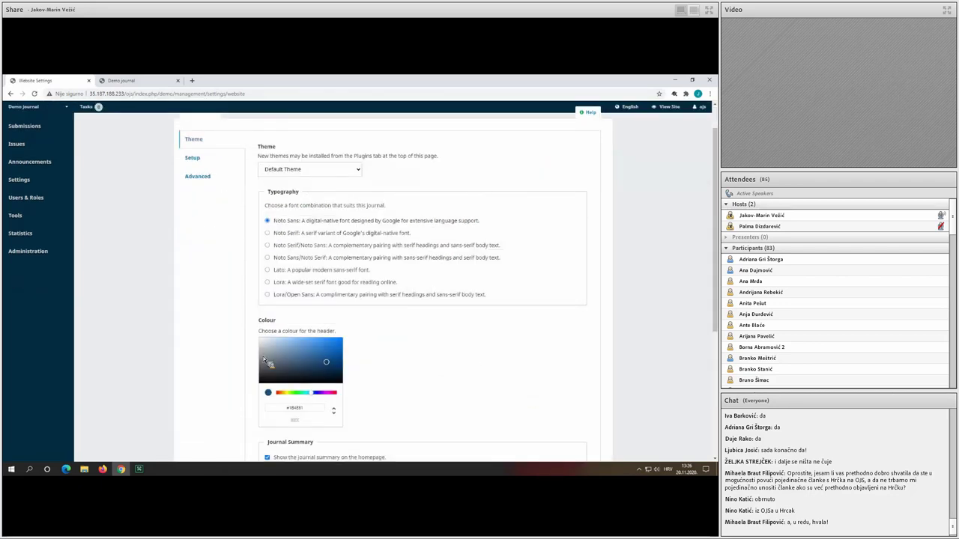
{"action": "scroll", "coordinate": [264, 359], "scroll_direction": "up", "scroll_amount": 1}
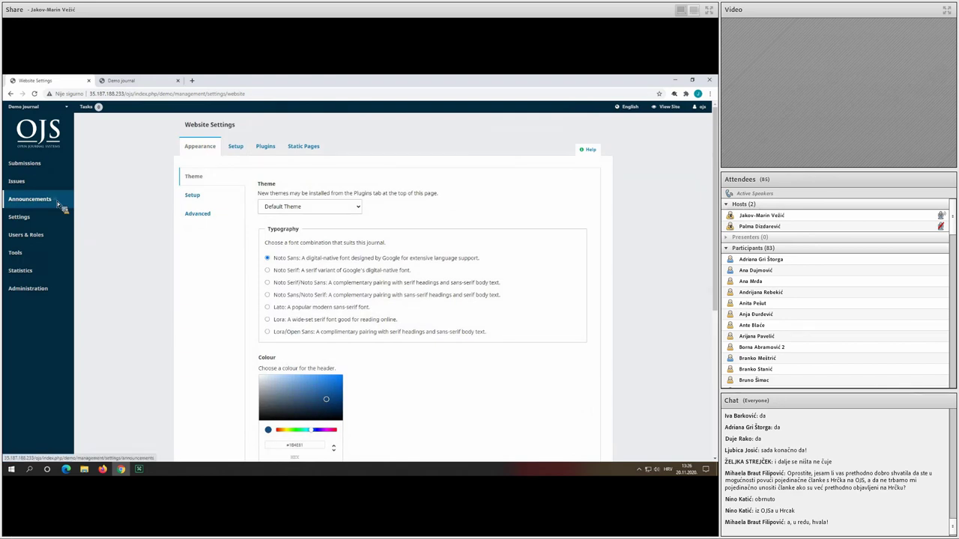
{"action": "left_click", "coordinate": [58, 205]}
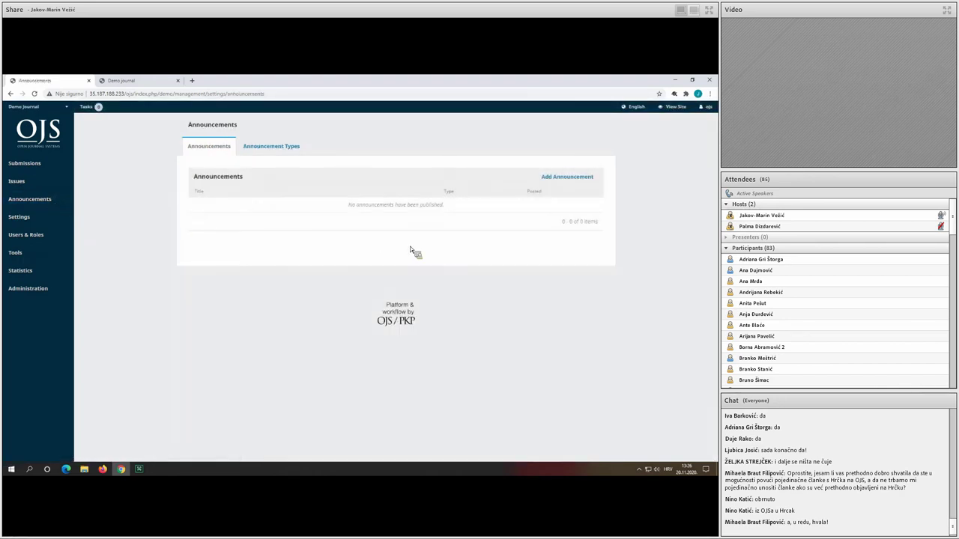
{"action": "left_click", "coordinate": [579, 177]}
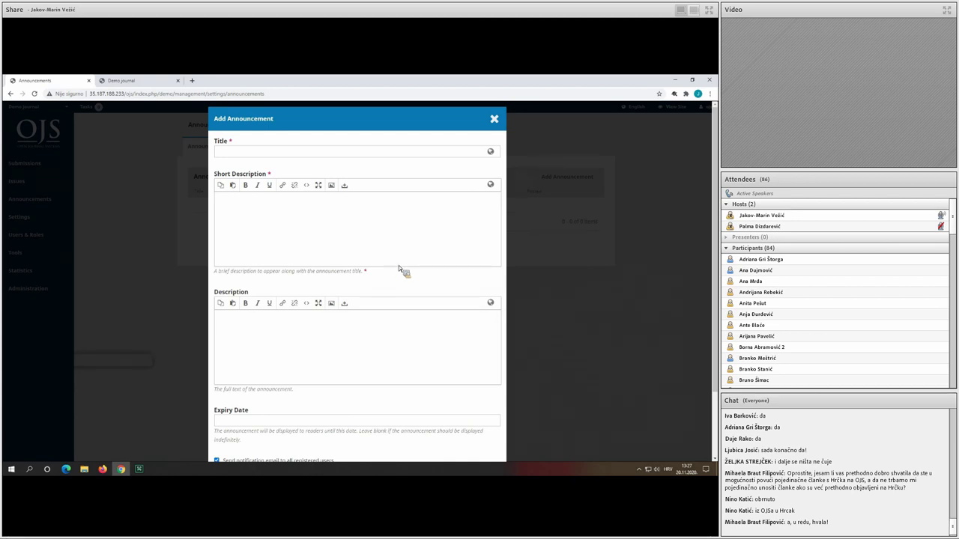
{"action": "scroll", "coordinate": [399, 270], "scroll_direction": "down", "scroll_amount": 2}
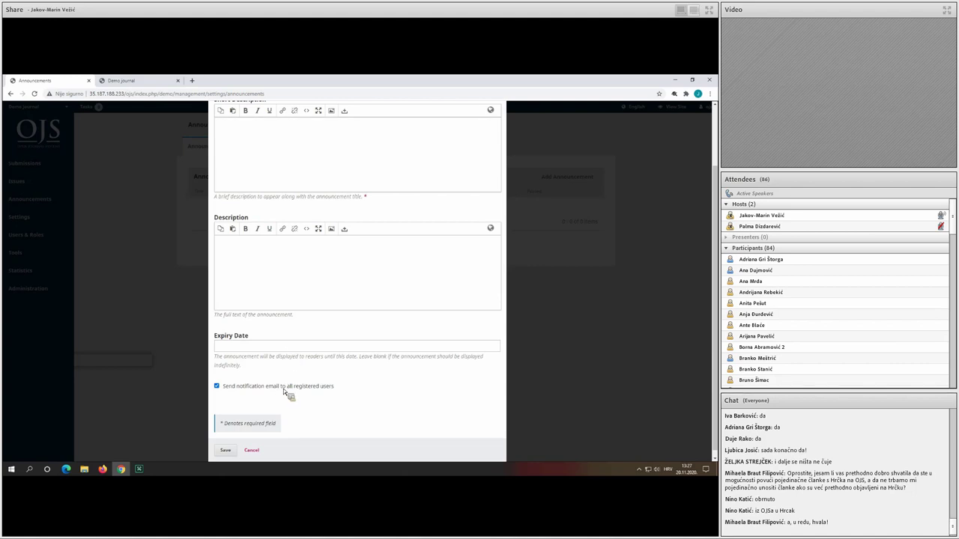
{"action": "scroll", "coordinate": [311, 390], "scroll_direction": "up", "scroll_amount": 3}
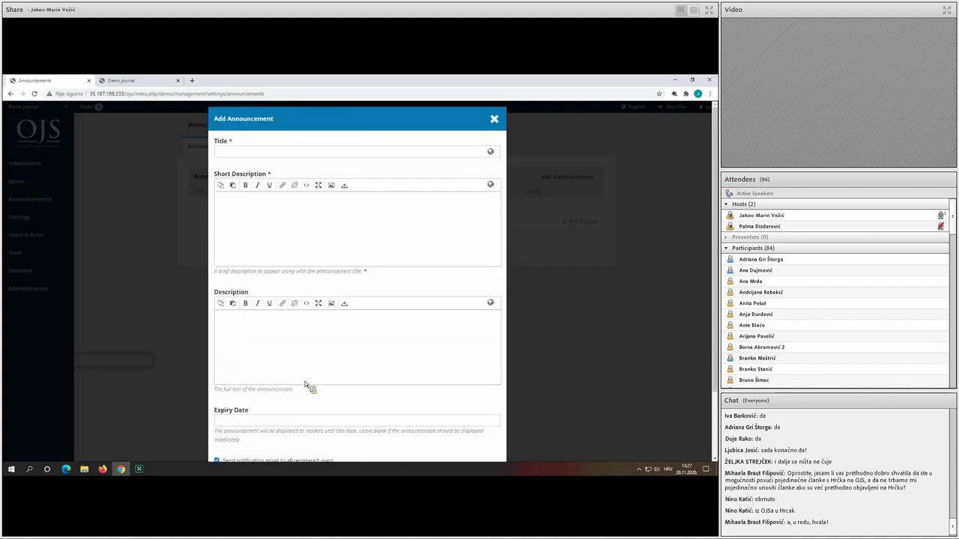
Title the announcement 'Demo journal in xyz database', with Croatian title beginning 'Demo časopis u'.
{"action": "left_click", "coordinate": [262, 154]}
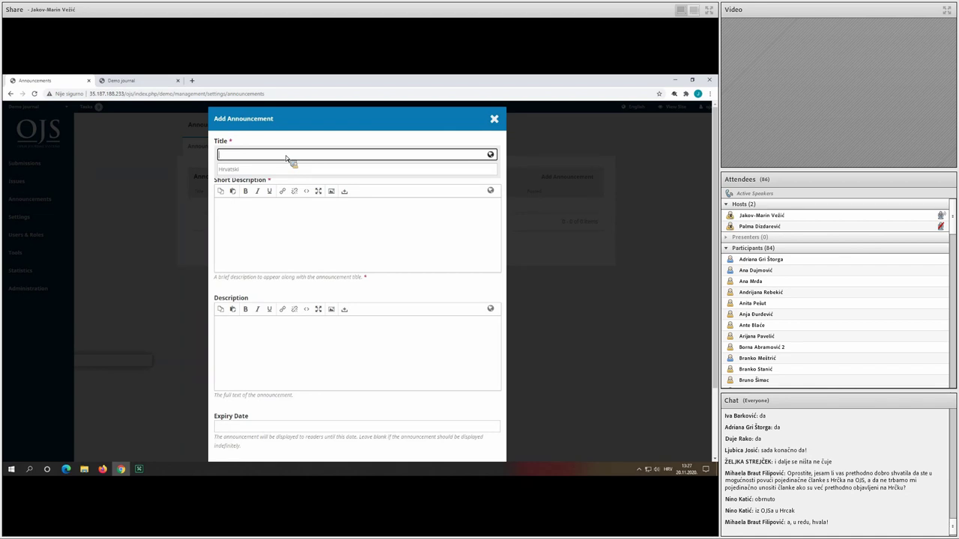
{"action": "type", "text": "Demo journal in"}
{"action": "type", "text": "xyz database"}
{"action": "left_click", "coordinate": [291, 168]}
{"action": "type", "text": "Demo časopi"}
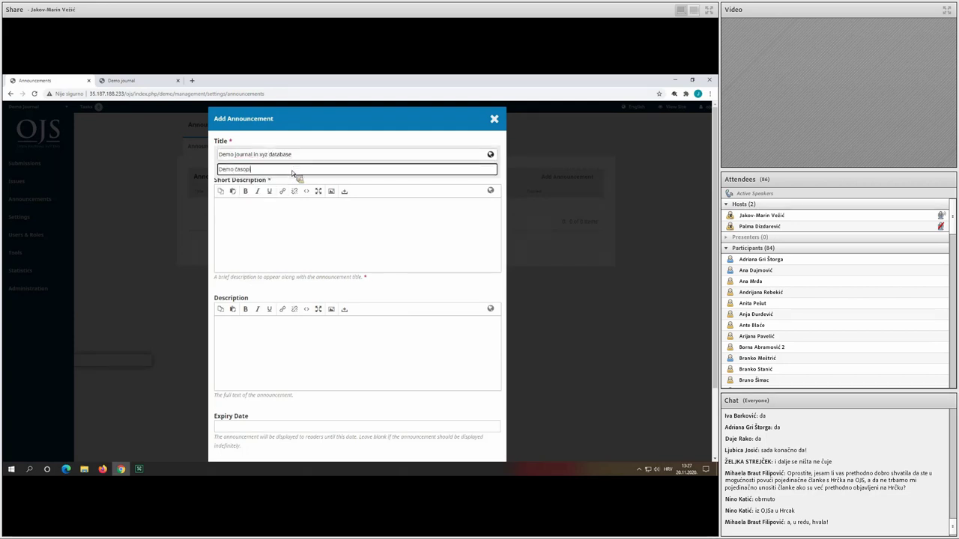
{"action": "type", "text": "s u xyz bazi"}
Add short descriptions 'Demo juurnal is now indexed in xyz database!' and 'Demo časopis je sada indeksiran u bazi xyz!'.
{"action": "left_click", "coordinate": [332, 257]}
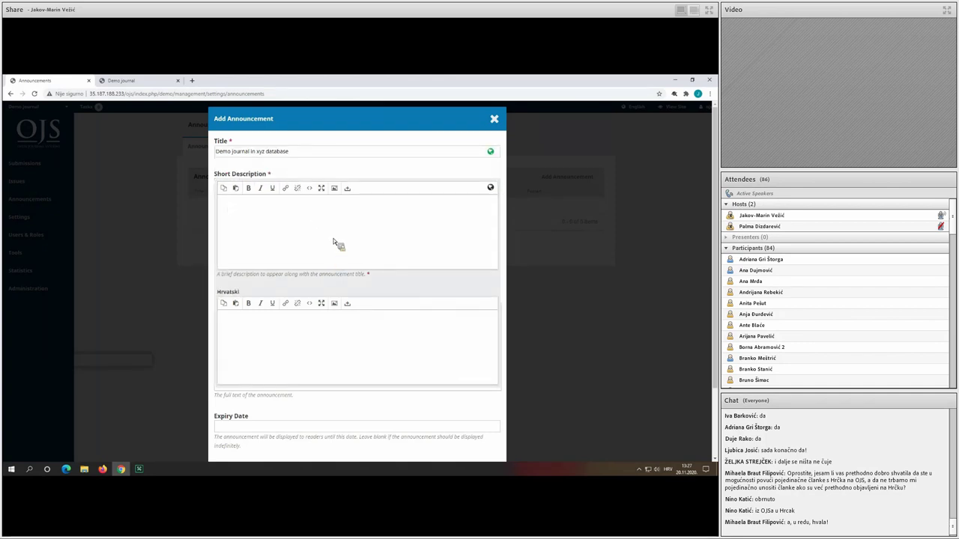
{"action": "type", "text": "Demo ju"}
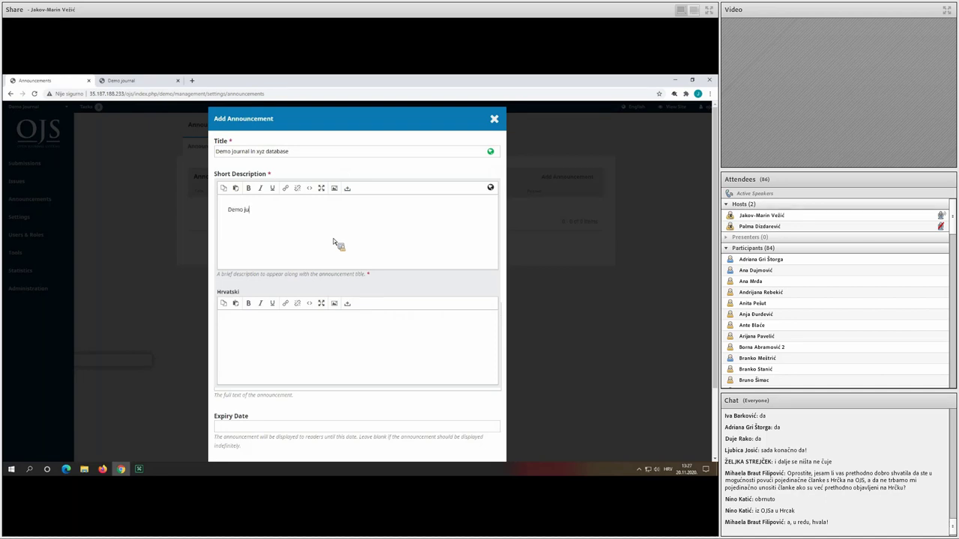
{"action": "type", "text": "urnal is now indexed in xyz database!"}
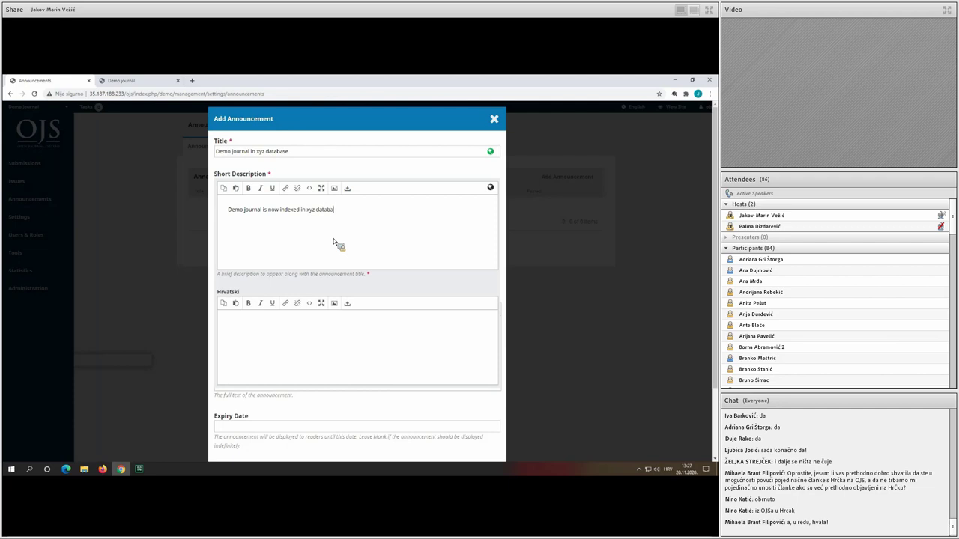
{"action": "left_click", "coordinate": [315, 364]}
{"action": "type", "text": "Dem"}
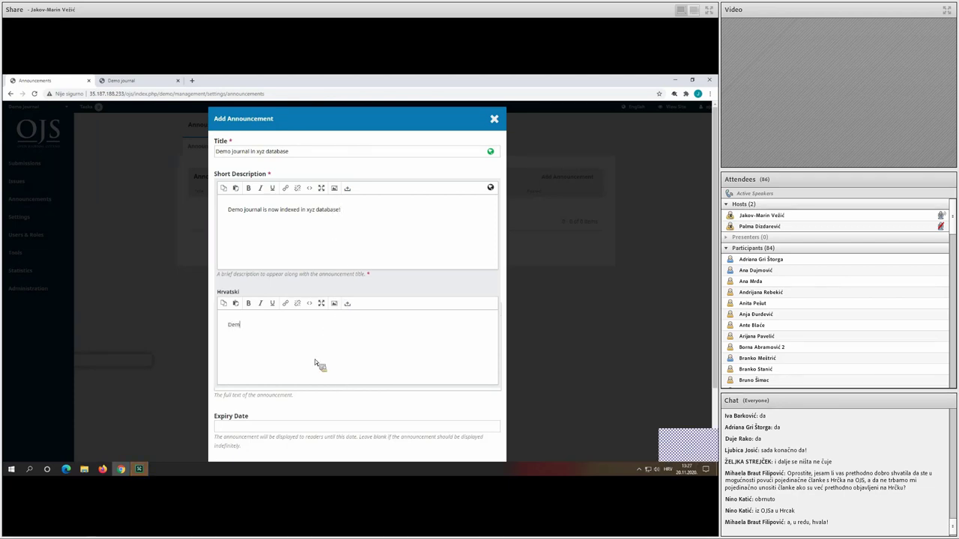
{"action": "type", "text": "o časopis"}
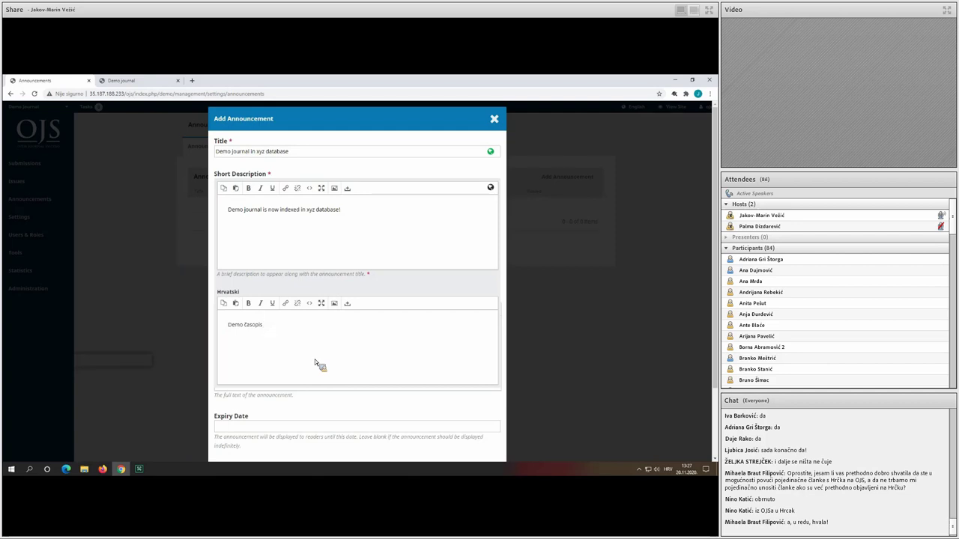
{"action": "type", "text": " je sada indeksiran u bazi xyz!"}
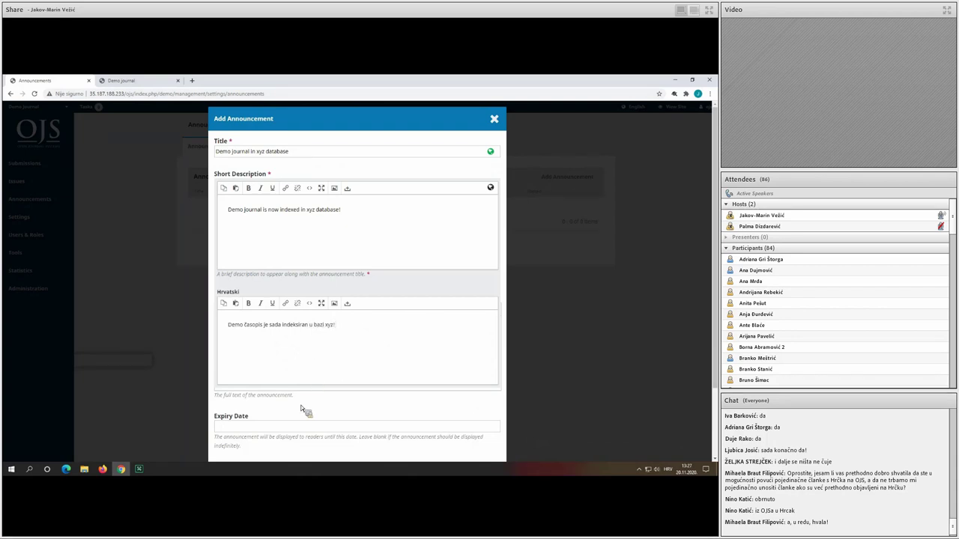
{"action": "left_click", "coordinate": [508, 255]}
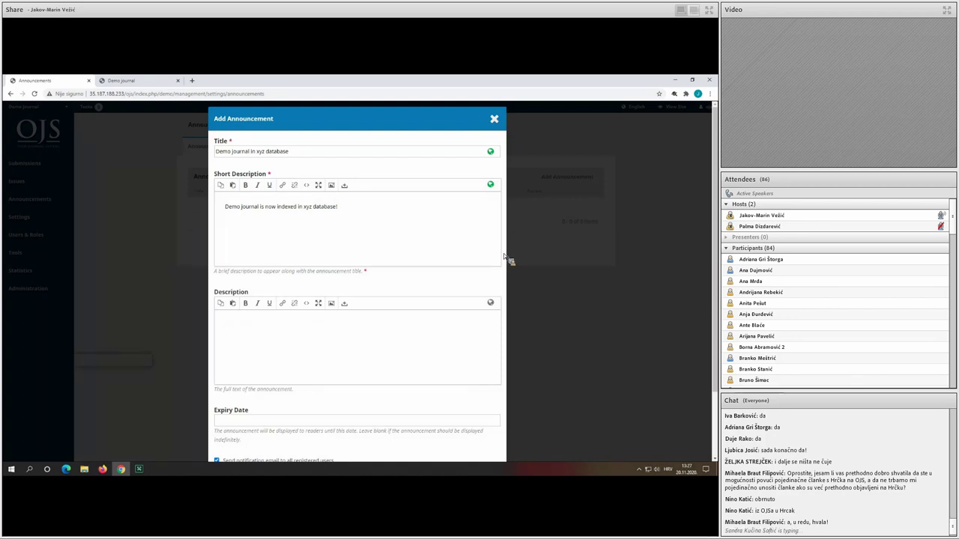
Turn off the notification email to users and save the announcement.
{"action": "scroll", "coordinate": [491, 240], "scroll_direction": "down", "scroll_amount": 2}
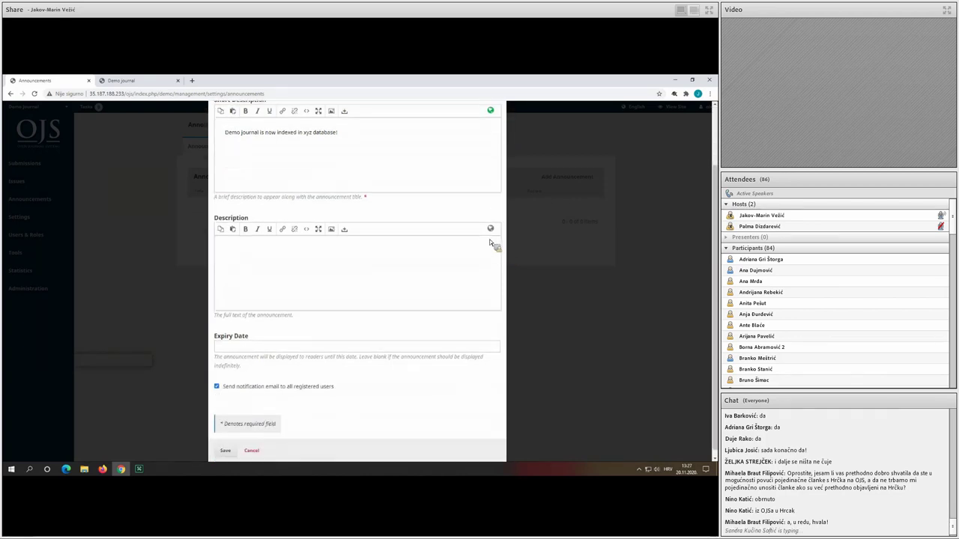
{"action": "left_click", "coordinate": [240, 382]}
{"action": "left_click", "coordinate": [230, 447]}
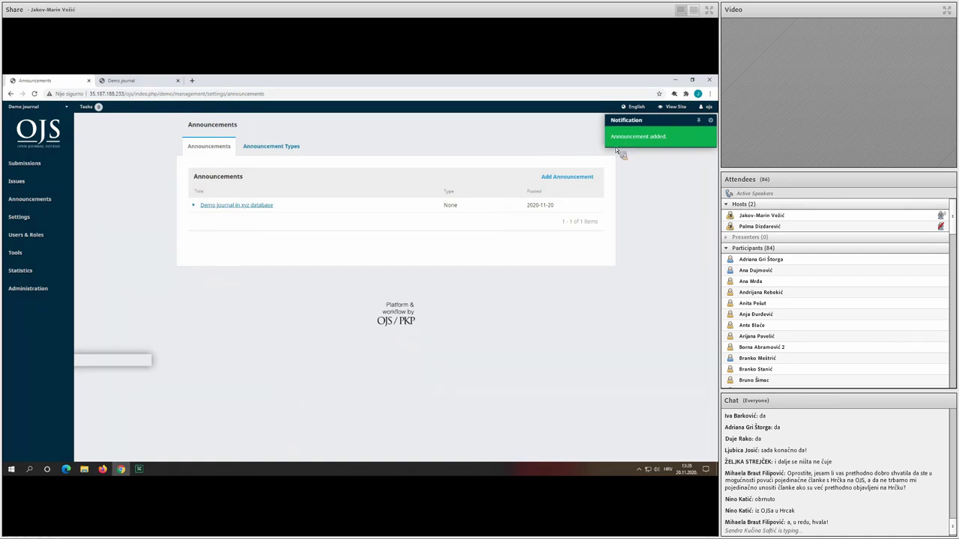
Check the new announcement on the public homepage and Announcements page, then return to announcement management.
{"action": "left_click", "coordinate": [671, 106]}
{"action": "middle_click", "coordinate": [217, 83]}
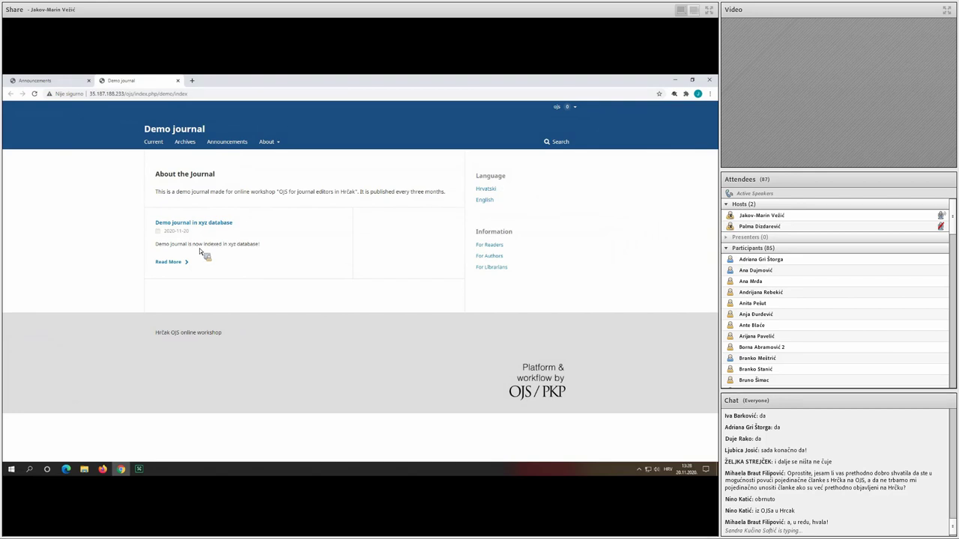
{"action": "left_click", "coordinate": [239, 148]}
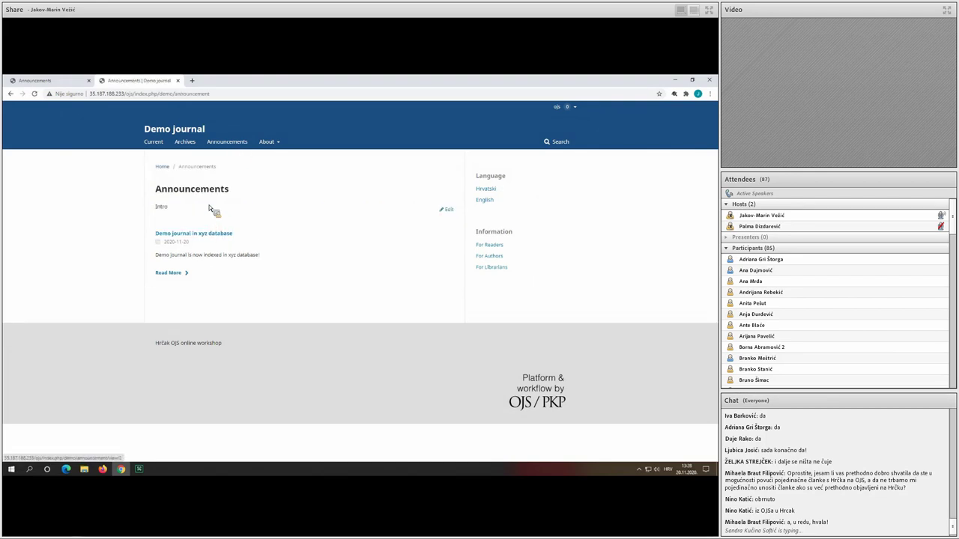
{"action": "left_click", "coordinate": [202, 126]}
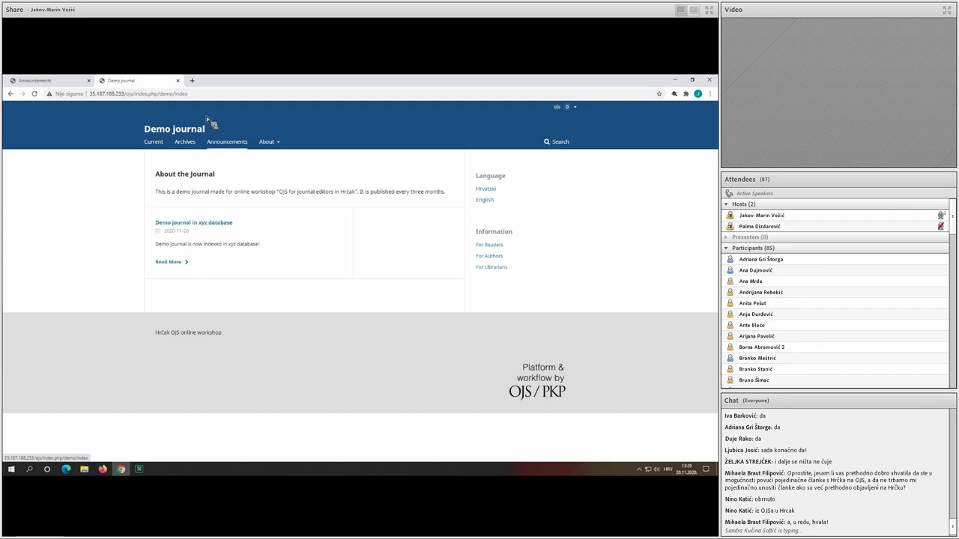
{"action": "left_click", "coordinate": [71, 77]}
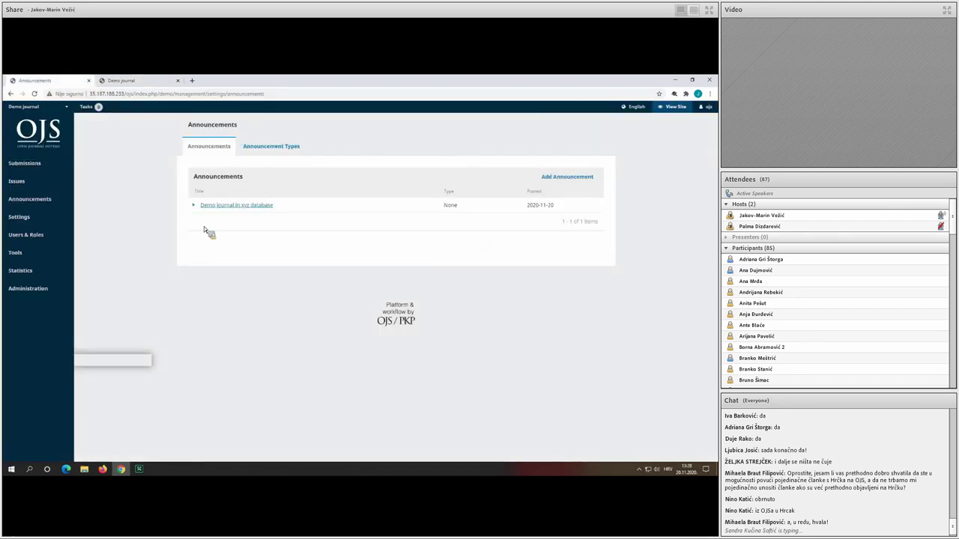
Browse the Website Setup Lists and Privacy Statement pages, ending on the Installed Plugins list.
{"action": "mouse_move", "coordinate": [67, 215]}
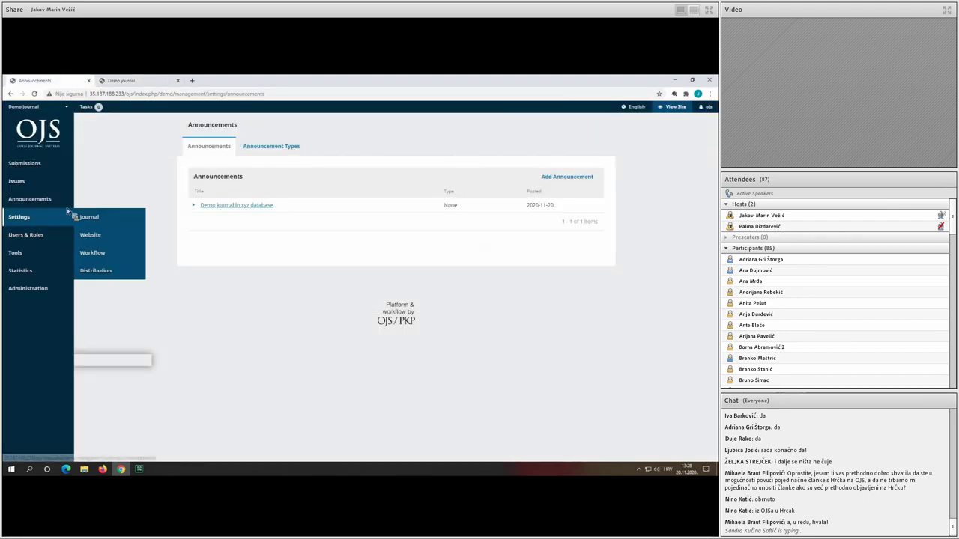
{"action": "left_click", "coordinate": [151, 234]}
{"action": "left_click", "coordinate": [235, 147]}
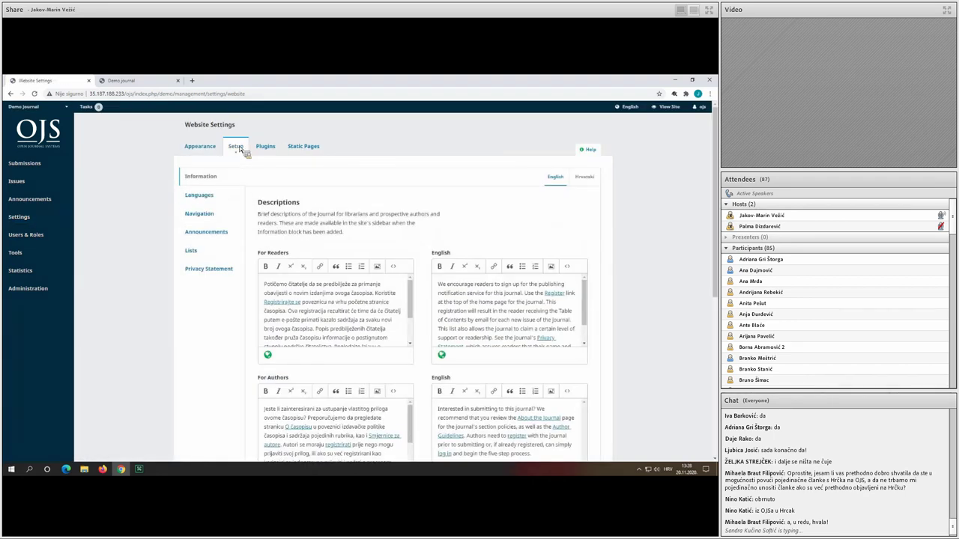
{"action": "left_click", "coordinate": [211, 257]}
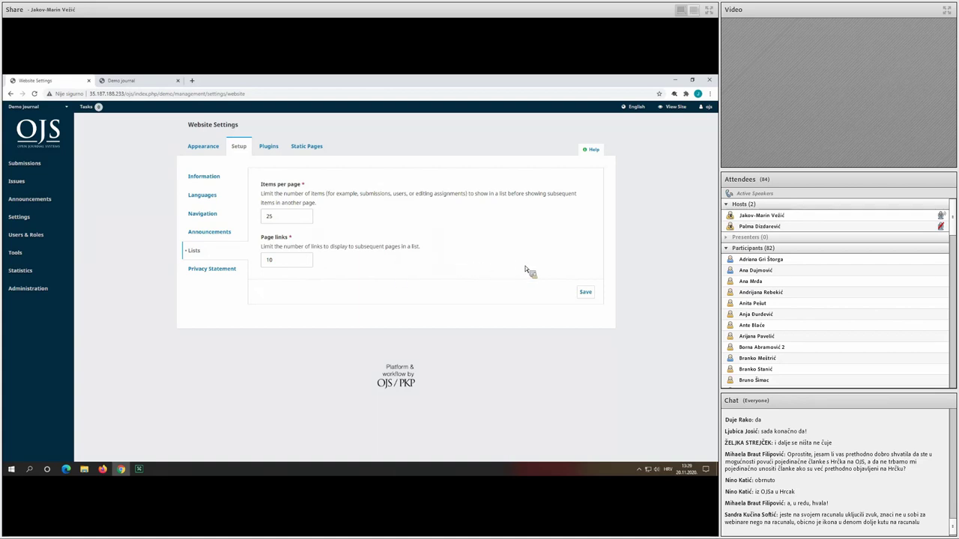
{"action": "left_click", "coordinate": [226, 271]}
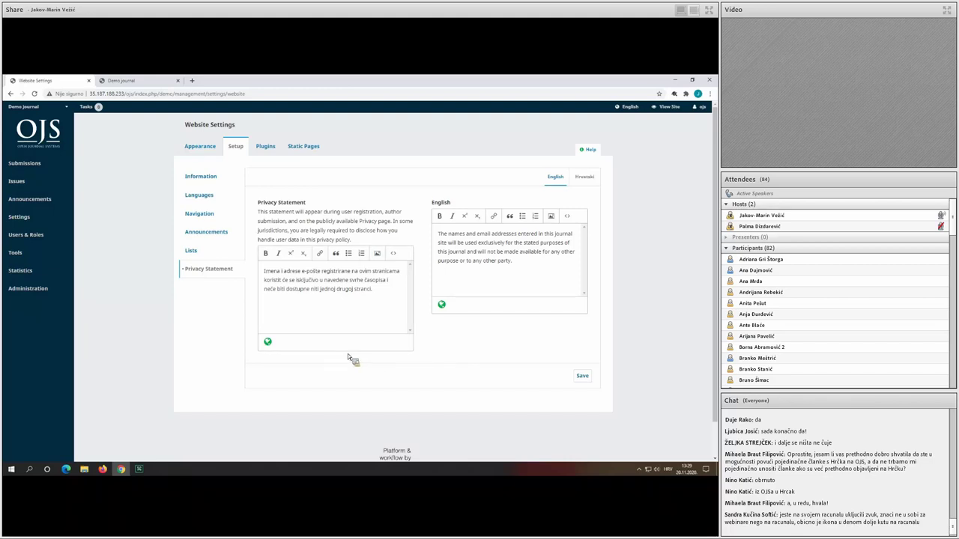
{"action": "left_click", "coordinate": [269, 147]}
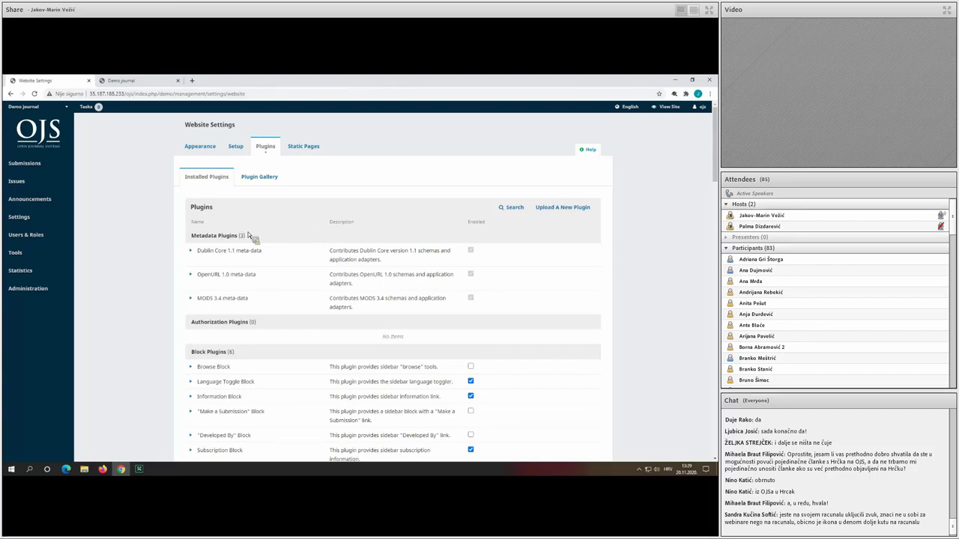
Go to Users & Roles > Users to list the journal's users.
{"action": "mouse_move", "coordinate": [63, 238]}
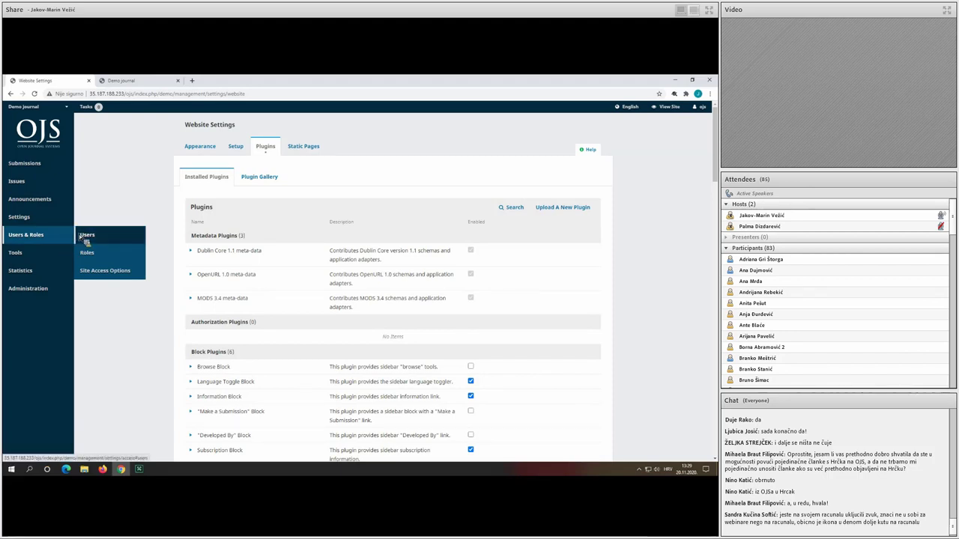
{"action": "left_click", "coordinate": [86, 237]}
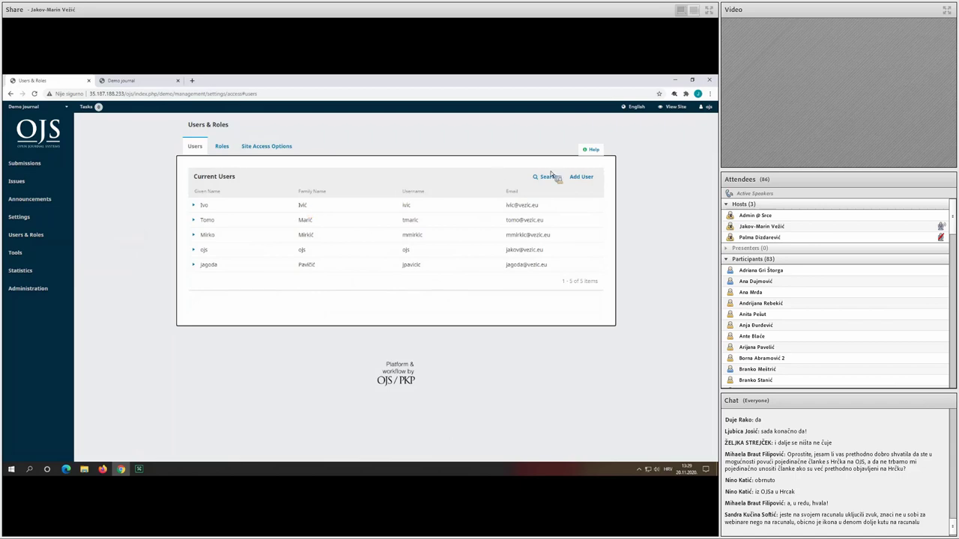
Bring up the empty Add User form and scroll through its fields.
{"action": "left_click", "coordinate": [586, 178]}
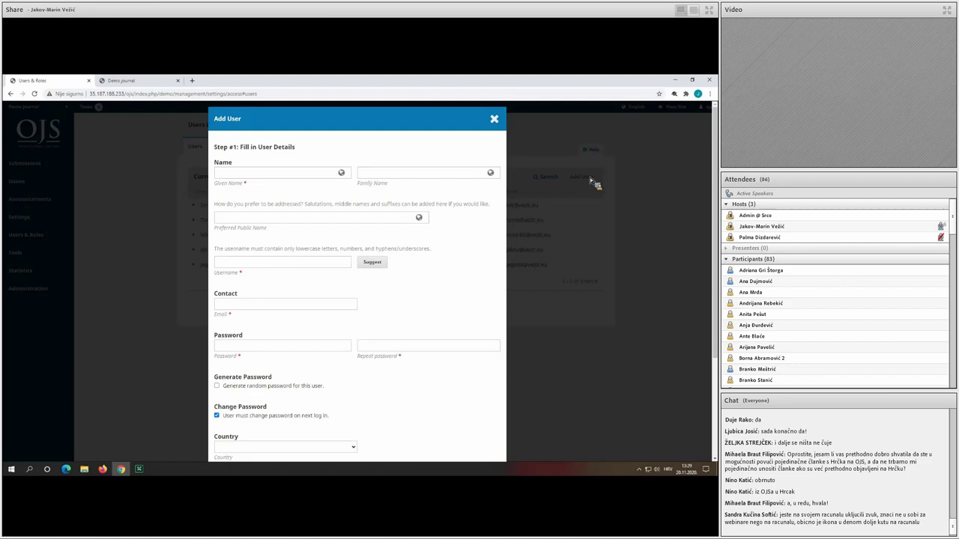
{"action": "scroll", "coordinate": [394, 352], "scroll_direction": "down", "scroll_amount": 1}
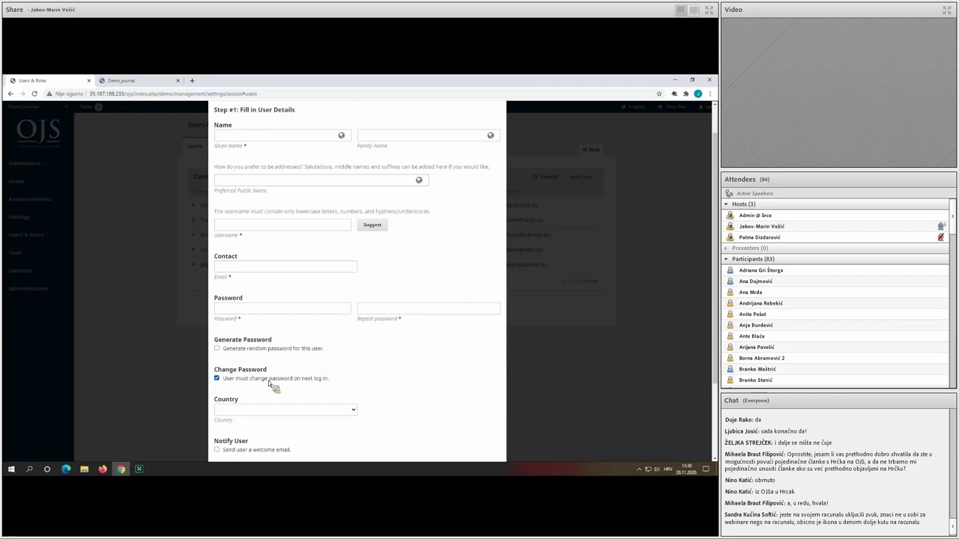
{"action": "scroll", "coordinate": [297, 372], "scroll_direction": "down", "scroll_amount": 1}
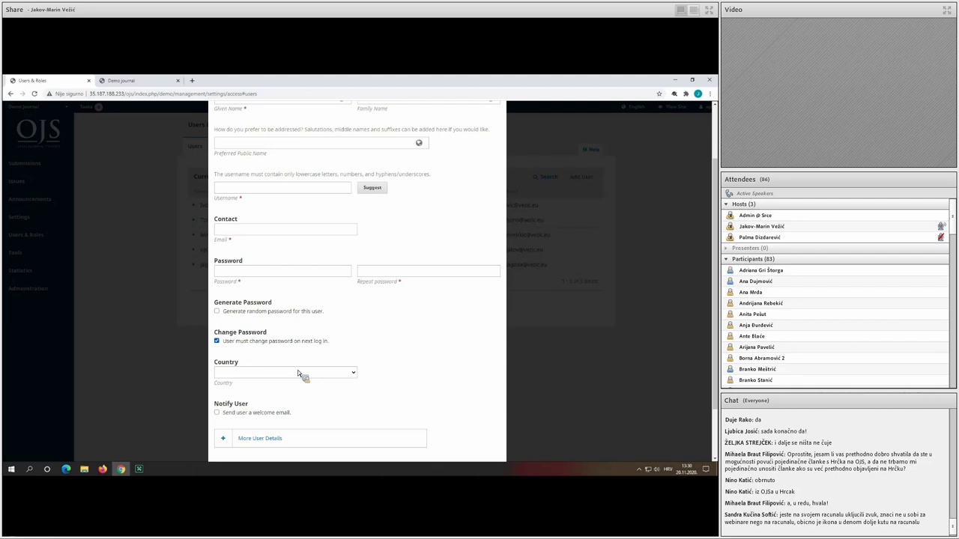
{"action": "scroll", "coordinate": [297, 370], "scroll_direction": "up", "scroll_amount": 2}
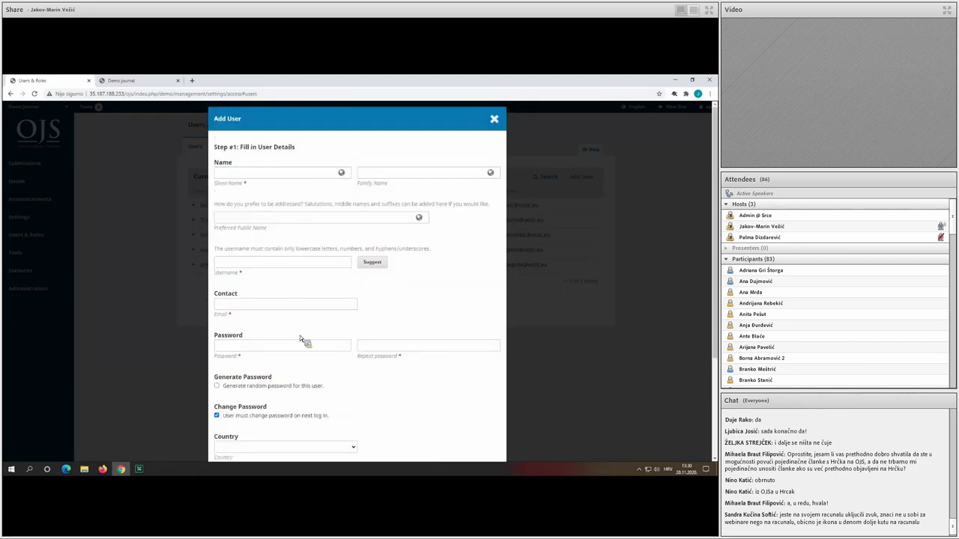
Enter the new user's given name, family name, a username and their e-mail address.
{"action": "left_click", "coordinate": [281, 172]}
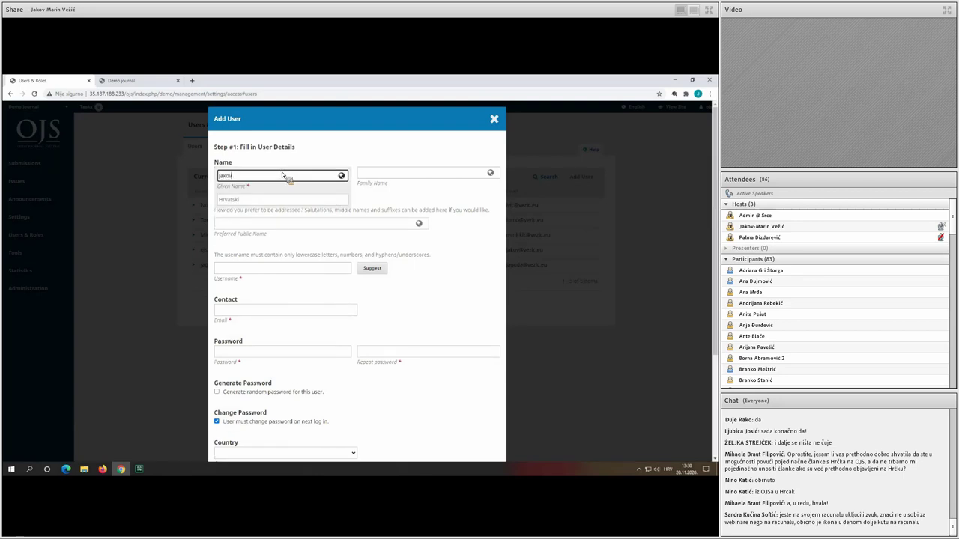
{"action": "left_click", "coordinate": [380, 175]}
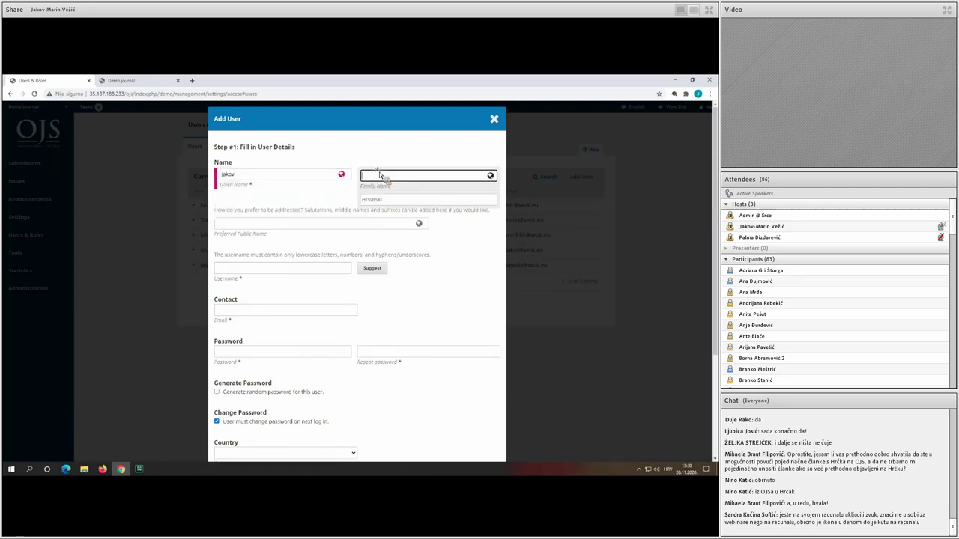
{"action": "left_click", "coordinate": [250, 268]}
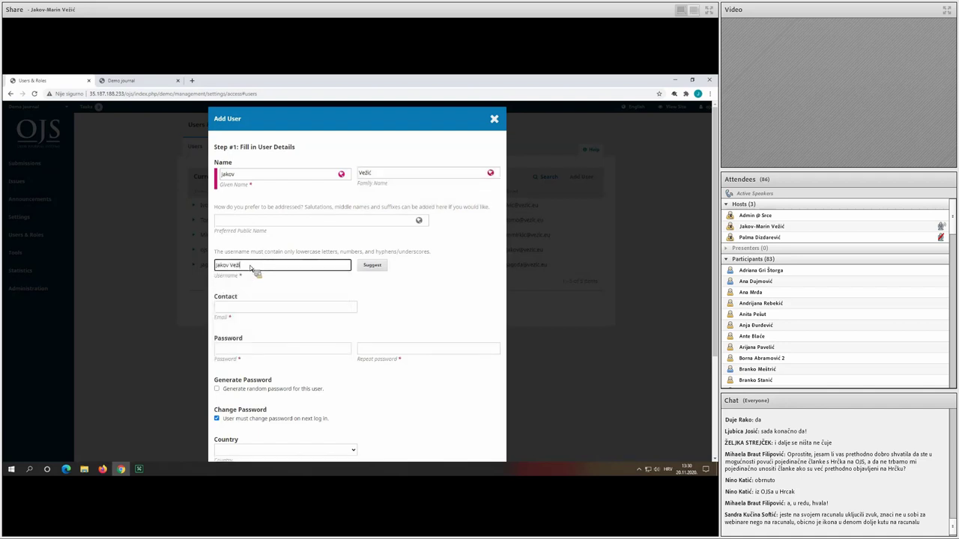
{"action": "left_click", "coordinate": [255, 308]}
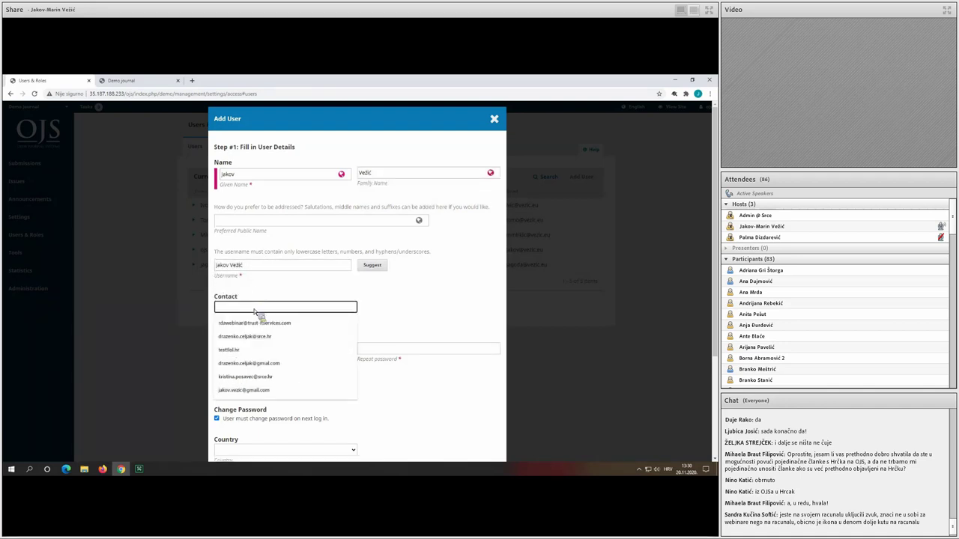
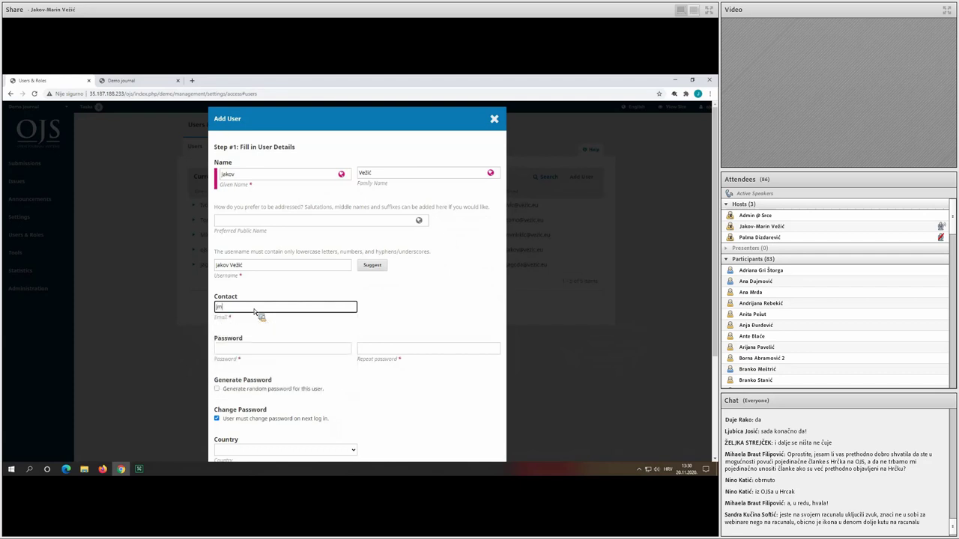
Tick Generate Password, set the country to Croatia, and submit the details.
{"action": "scroll", "coordinate": [255, 313], "scroll_direction": "down", "scroll_amount": 1}
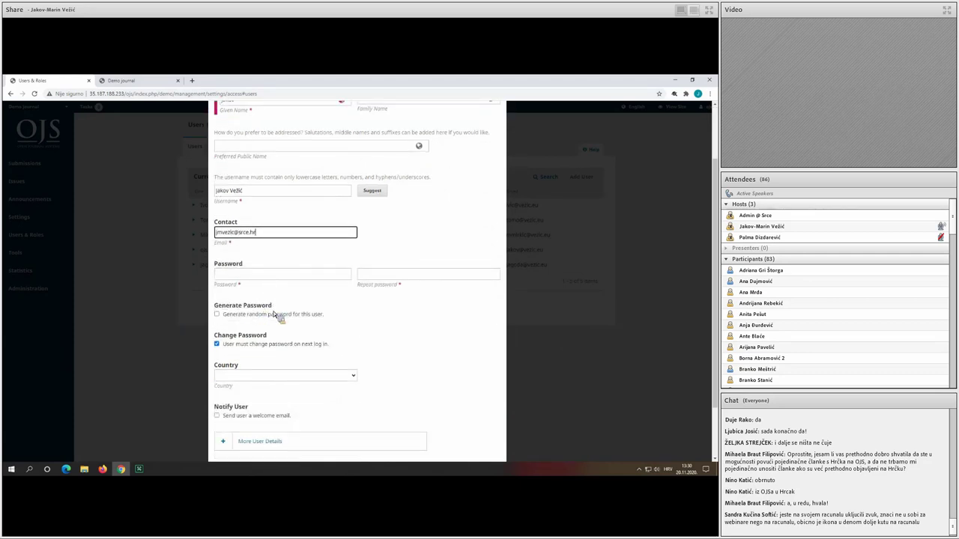
{"action": "left_click", "coordinate": [272, 315]}
{"action": "scroll", "coordinate": [271, 317], "scroll_direction": "down", "scroll_amount": 1}
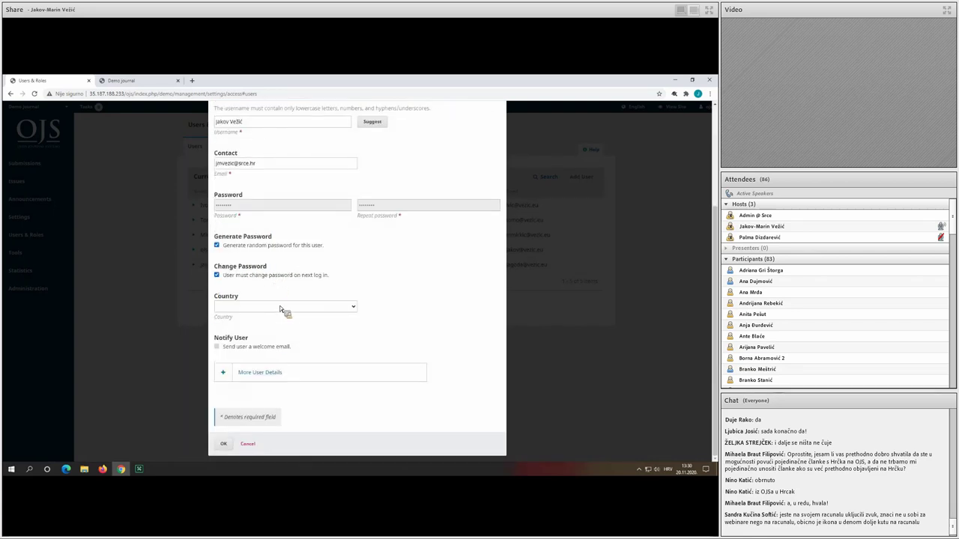
{"action": "left_click", "coordinate": [280, 306]}
{"action": "type", "text": "cro"}
{"action": "key", "text": "Return"}
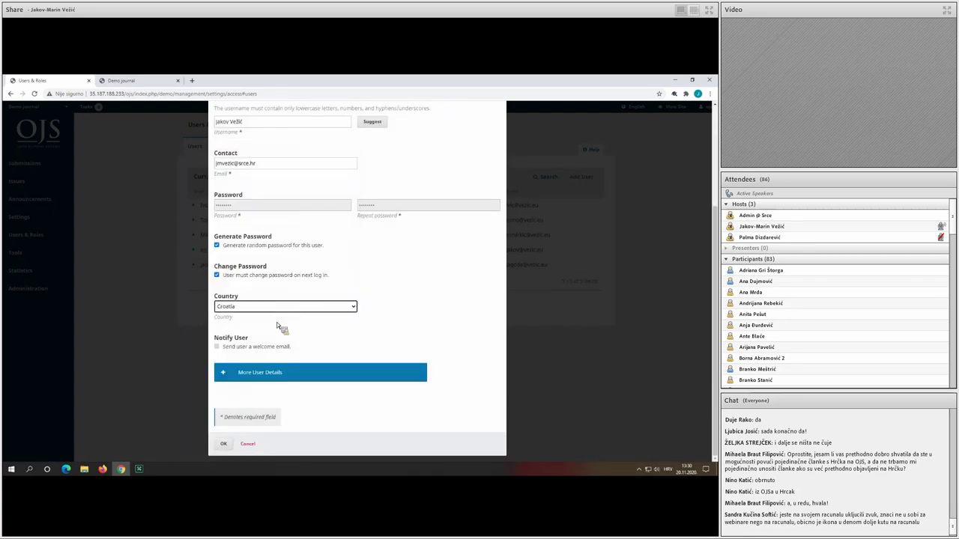
{"action": "left_click", "coordinate": [224, 444]}
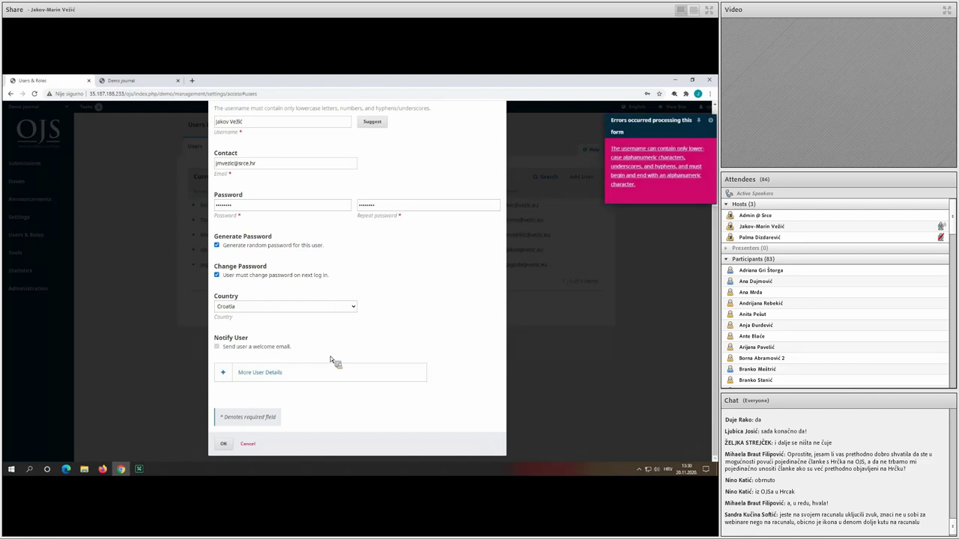
Replace the rejected username with a valid lowercase one and resubmit.
{"action": "scroll", "coordinate": [311, 360], "scroll_direction": "up", "scroll_amount": 2}
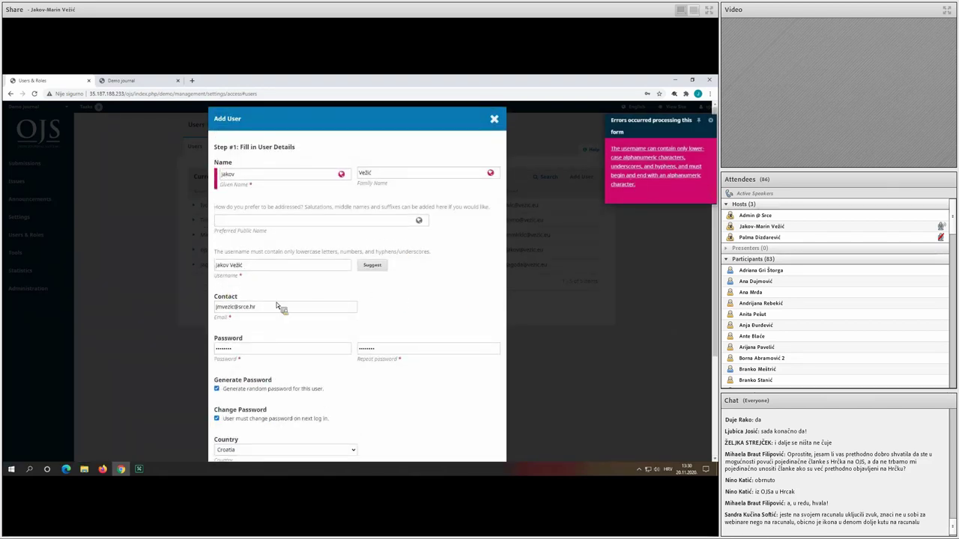
{"action": "triple_click", "coordinate": [260, 266]}
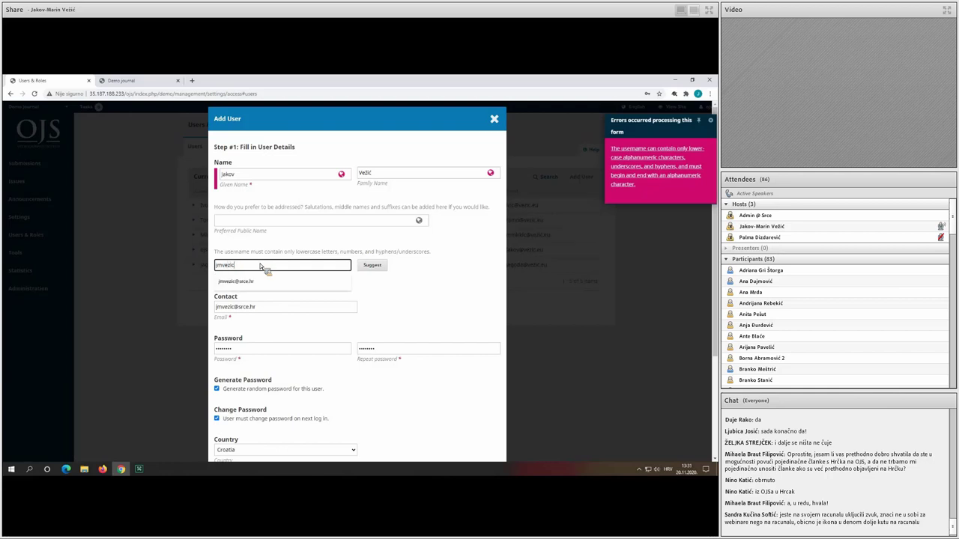
{"action": "scroll", "coordinate": [270, 262], "scroll_direction": "down", "scroll_amount": 2}
{"action": "left_click", "coordinate": [224, 444]}
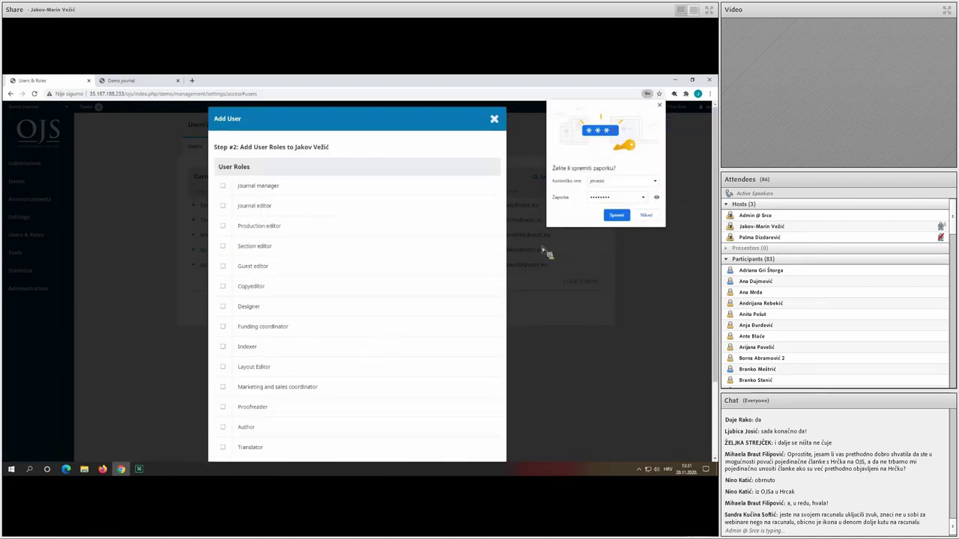
Decline Chrome's password save, then tick and untick Journal manager and Section editor.
{"action": "left_click", "coordinate": [646, 216]}
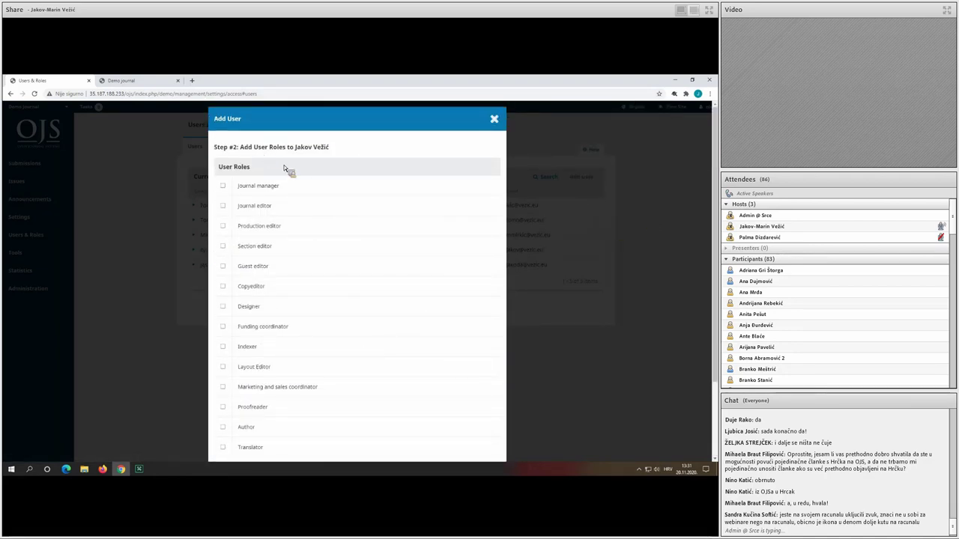
{"action": "scroll", "coordinate": [287, 191], "scroll_direction": "down", "scroll_amount": 2}
{"action": "scroll", "coordinate": [287, 166], "scroll_direction": "up", "scroll_amount": 1}
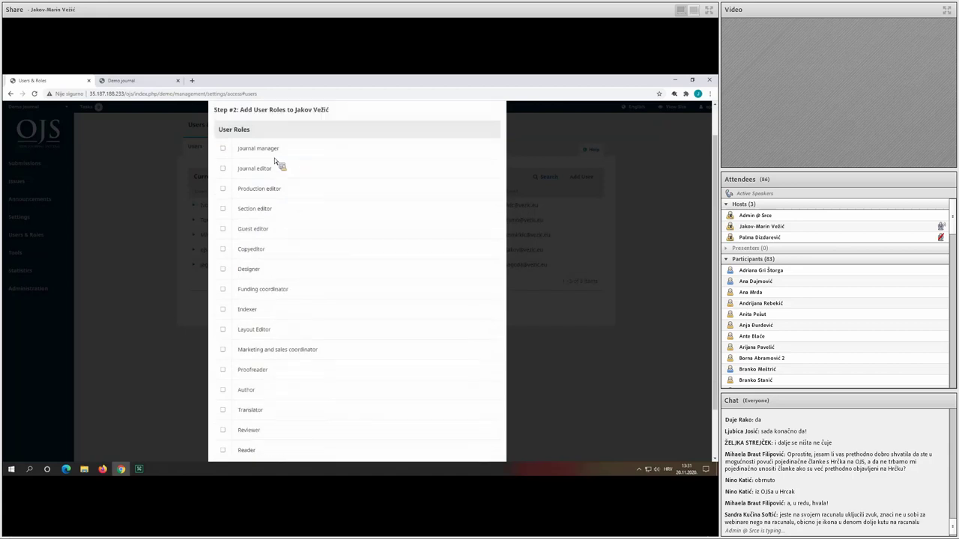
{"action": "left_click", "coordinate": [273, 151]}
{"action": "left_click", "coordinate": [266, 208]}
{"action": "left_click", "coordinate": [264, 167]}
{"action": "left_click", "coordinate": [267, 212]}
Toggle Proofreader and Translator off, leave Author ticked, and cancel the role step unsaved.
{"action": "scroll", "coordinate": [277, 232], "scroll_direction": "down", "scroll_amount": 2}
{"action": "left_click", "coordinate": [279, 312]}
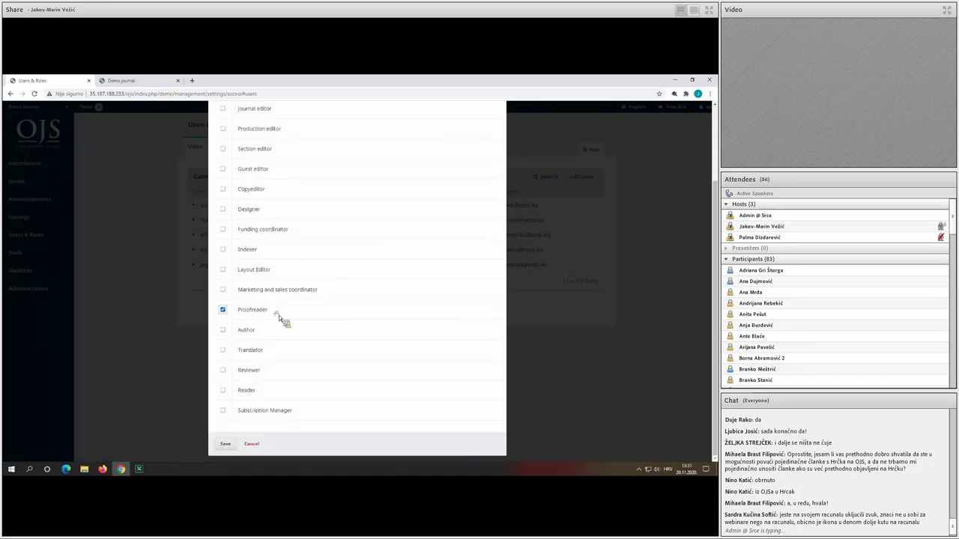
{"action": "left_click", "coordinate": [262, 353]}
{"action": "left_click", "coordinate": [259, 331]}
{"action": "left_click", "coordinate": [255, 309]}
{"action": "left_click", "coordinate": [262, 349]}
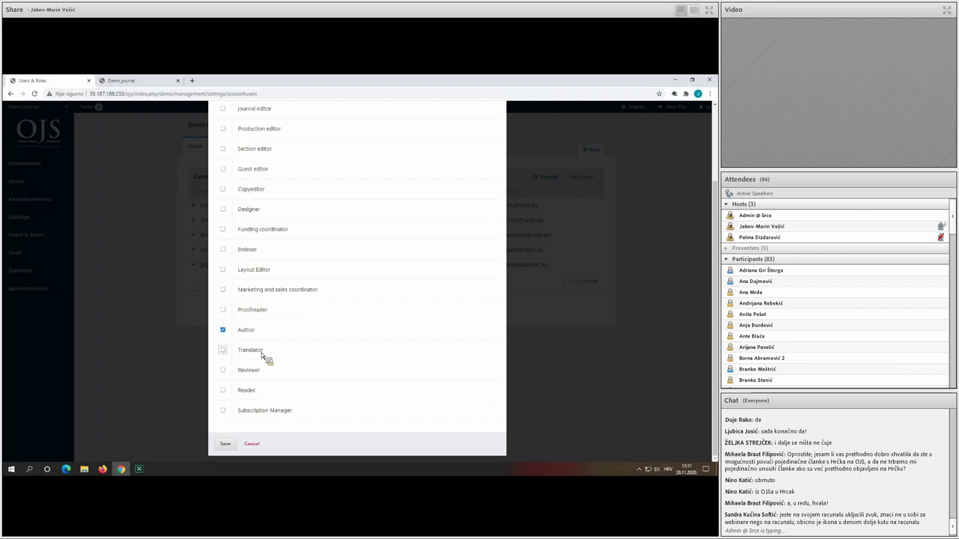
{"action": "left_click", "coordinate": [251, 447]}
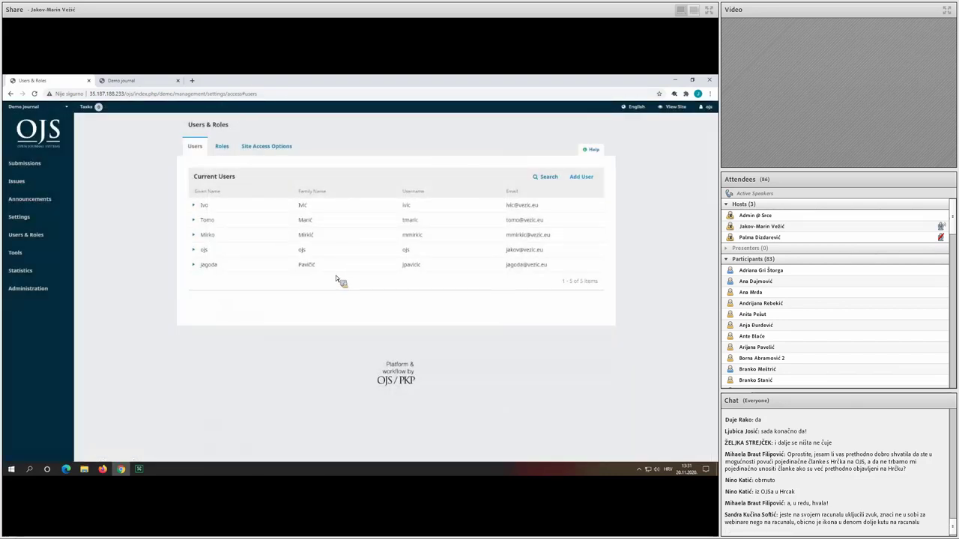
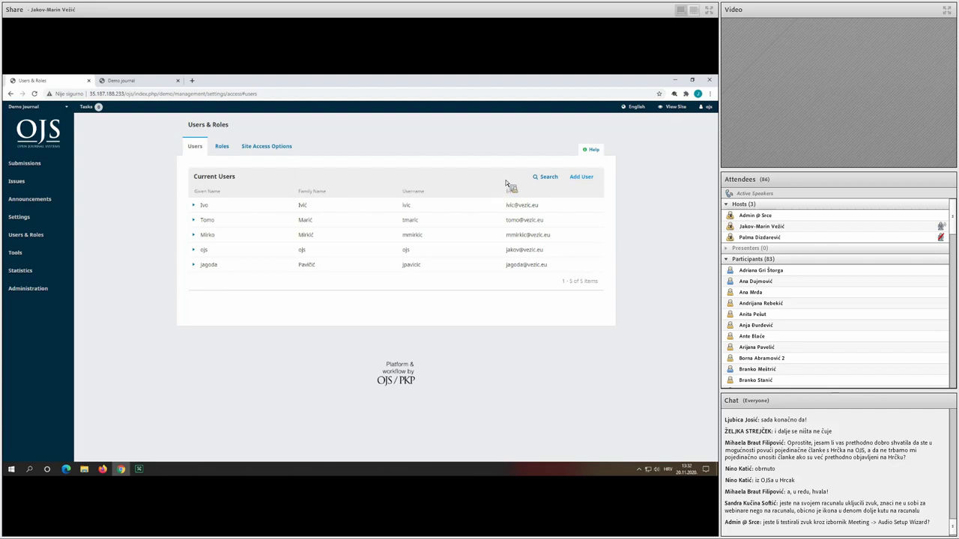
Register your own account as Author in the New journal from the profile's Roles, and save.
{"action": "mouse_move", "coordinate": [702, 110]}
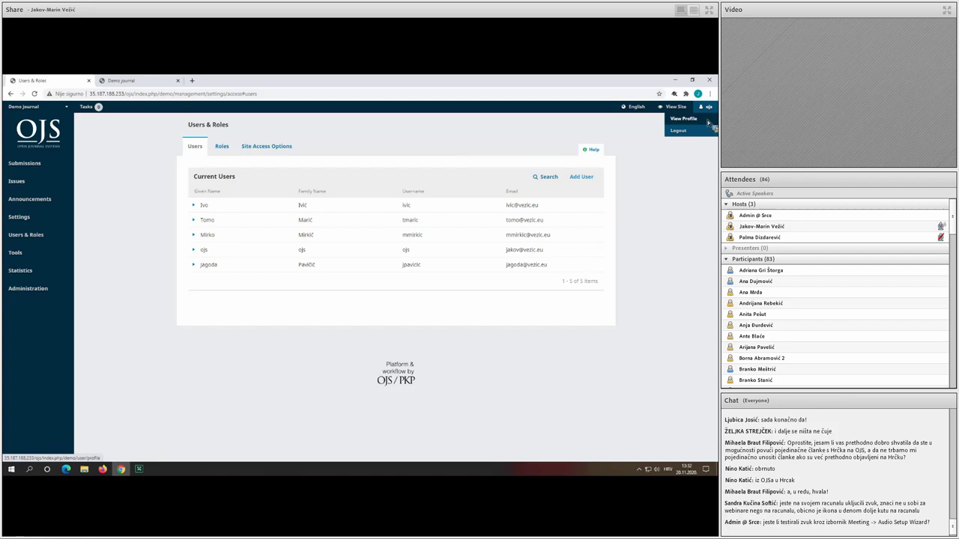
{"action": "left_click", "coordinate": [707, 119]}
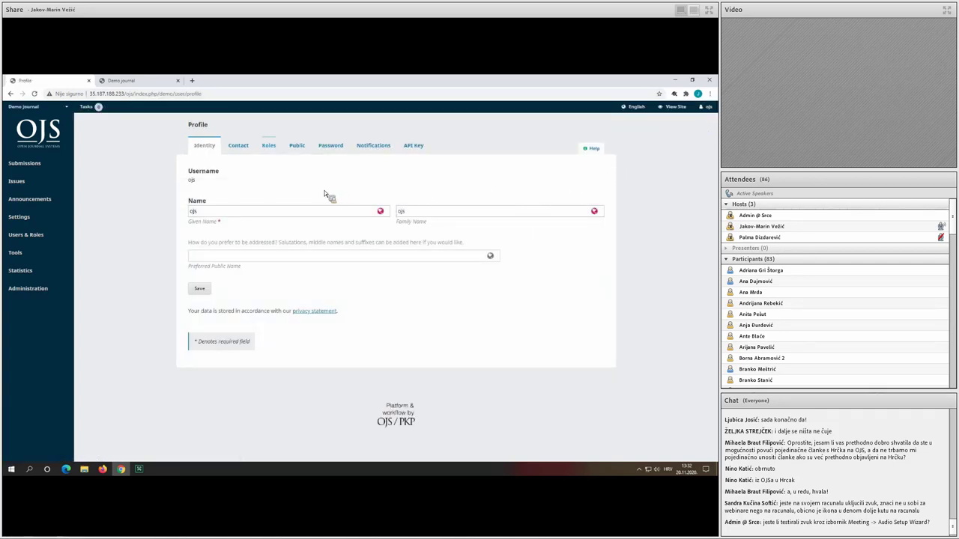
{"action": "left_click", "coordinate": [270, 148]}
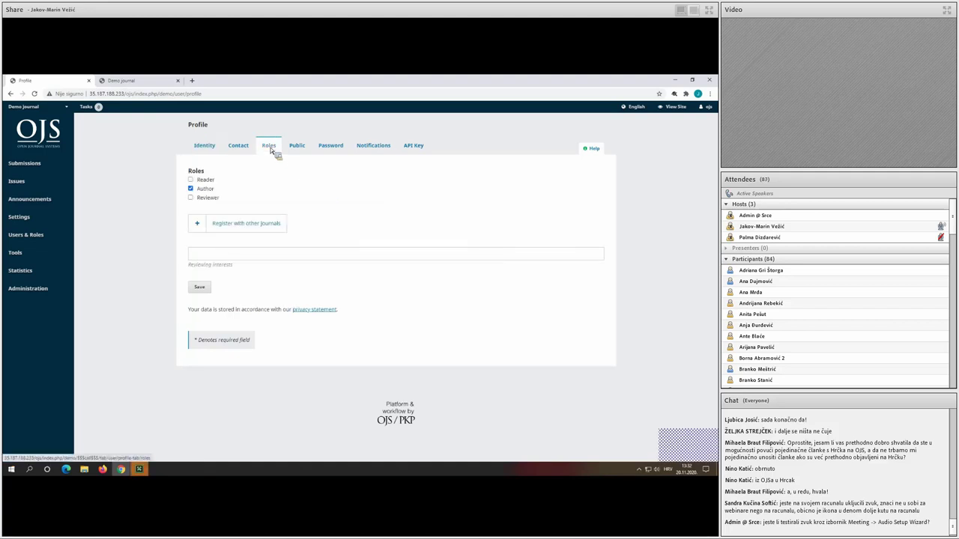
{"action": "left_click", "coordinate": [269, 228]}
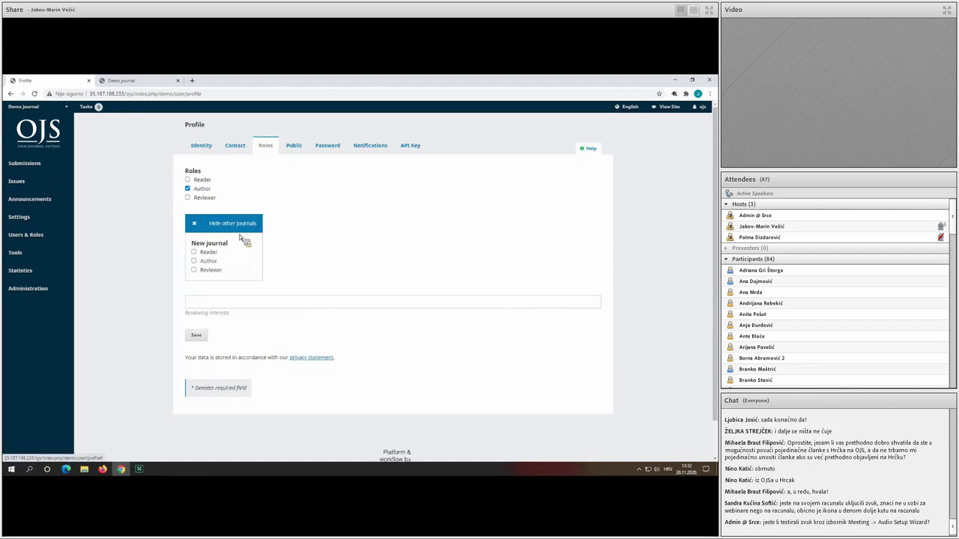
{"action": "left_click", "coordinate": [208, 262]}
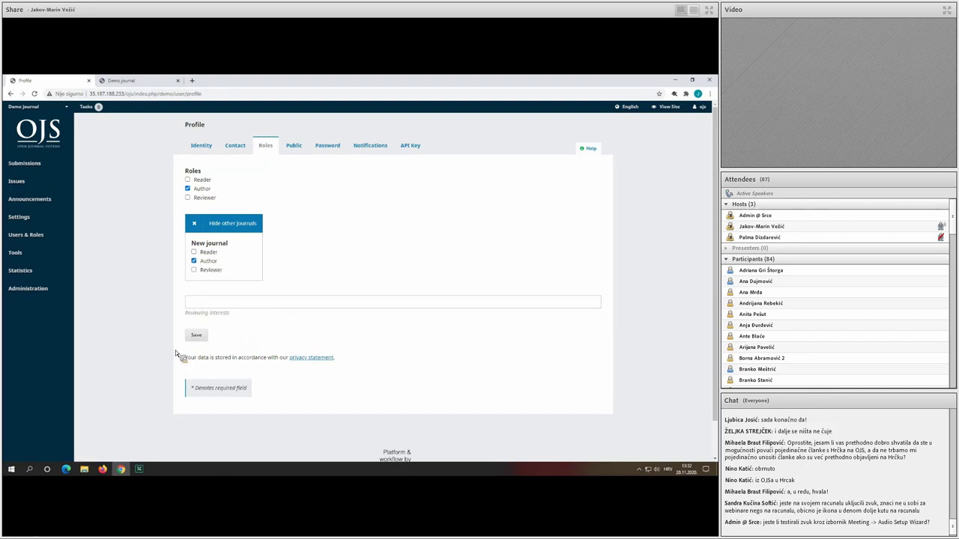
{"action": "left_click", "coordinate": [198, 337]}
Open the demo journal's Future Issues list under Issues.
{"action": "mouse_move", "coordinate": [71, 236]}
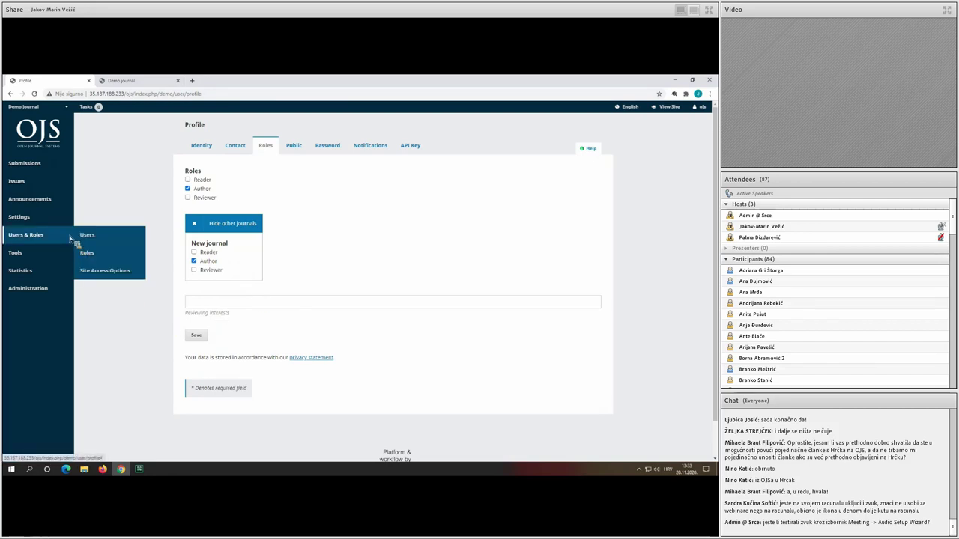
{"action": "mouse_move", "coordinate": [66, 178]}
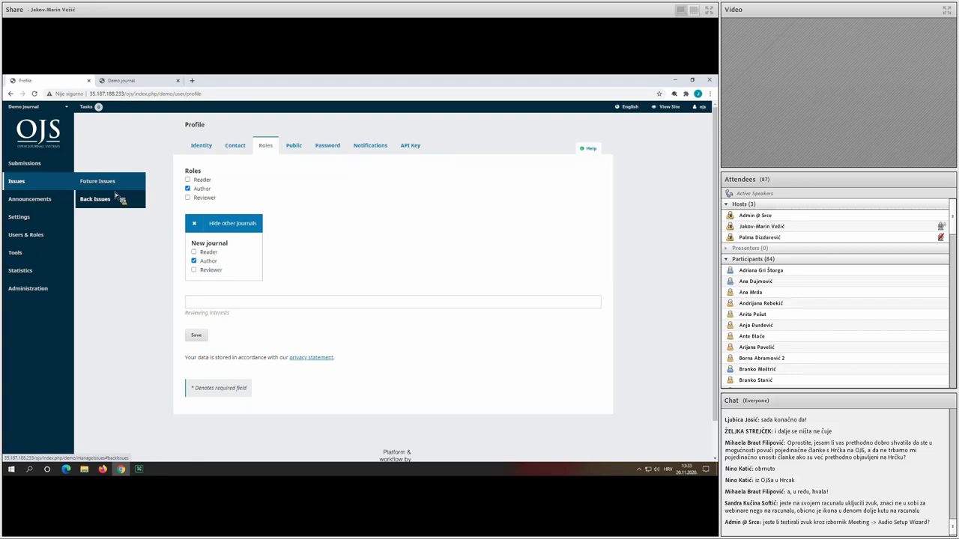
{"action": "left_click", "coordinate": [120, 188]}
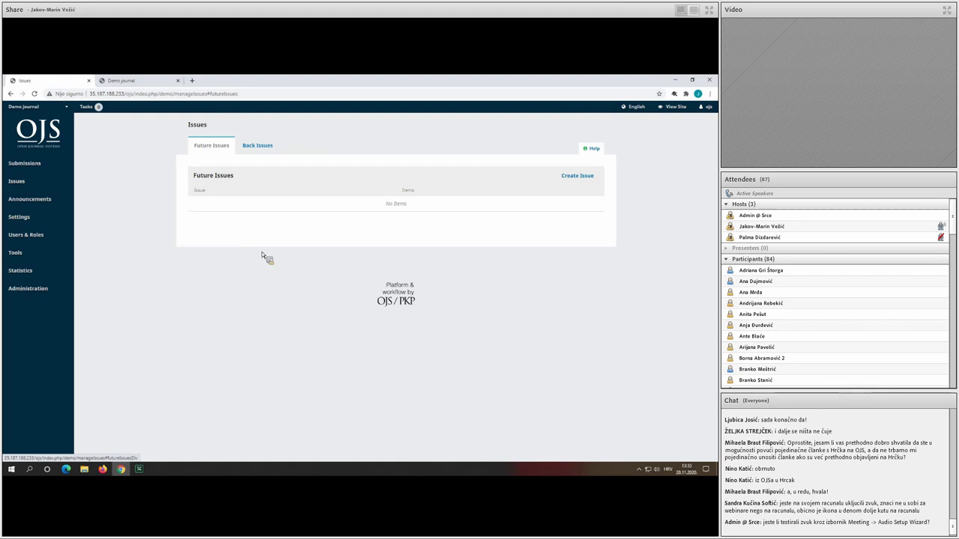
Create an untitled issue: Volume 1, Number 1, Year 2020, then go to Submissions.
{"action": "left_click", "coordinate": [580, 178]}
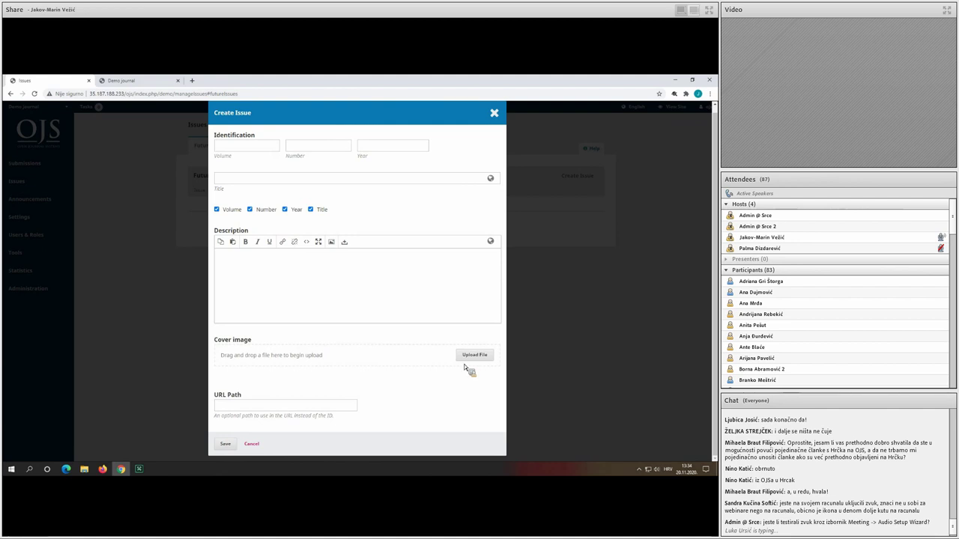
{"action": "left_click", "coordinate": [267, 153]}
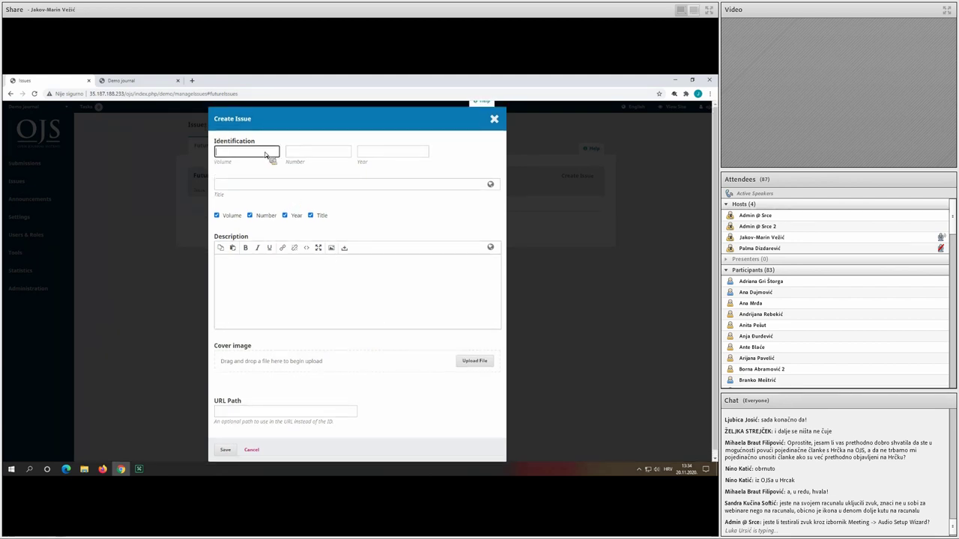
{"action": "type", "text": "1"}
{"action": "left_click", "coordinate": [316, 155]}
{"action": "type", "text": "1"}
{"action": "left_click", "coordinate": [408, 155]}
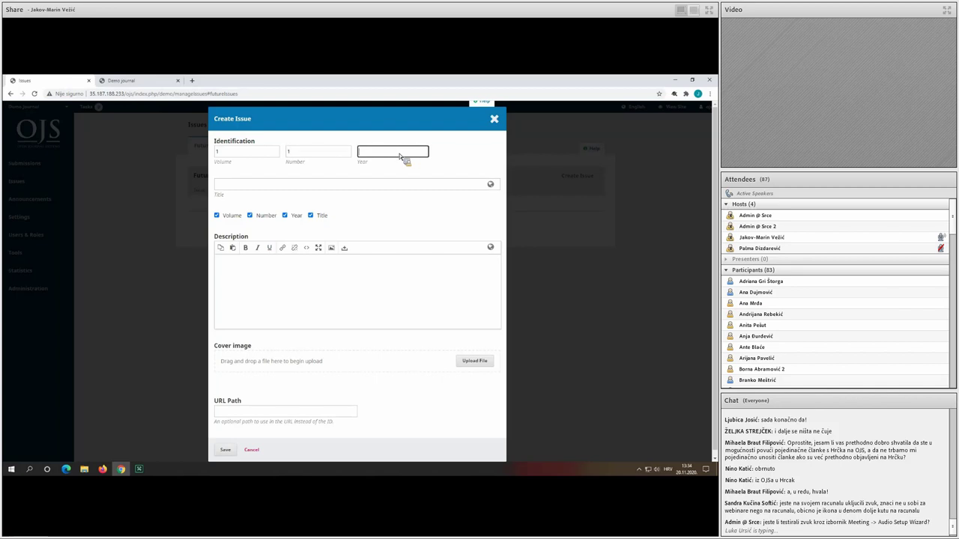
{"action": "type", "text": "2020"}
{"action": "left_click", "coordinate": [315, 215]}
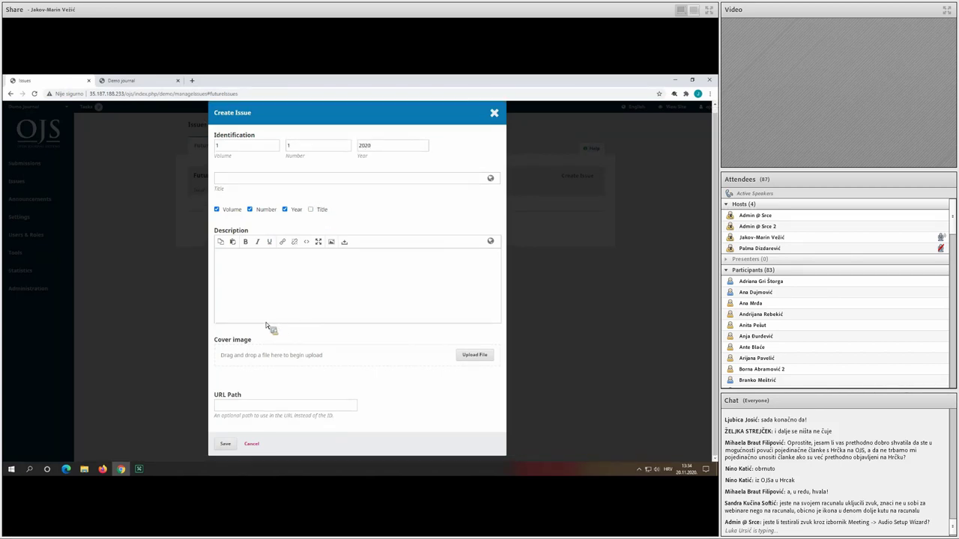
{"action": "left_click", "coordinate": [226, 444]}
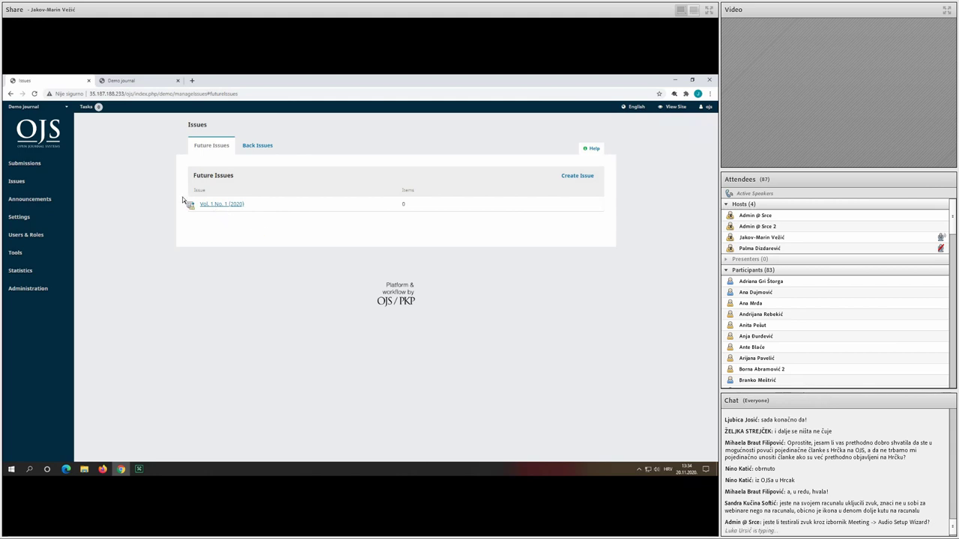
{"action": "left_click", "coordinate": [60, 166]}
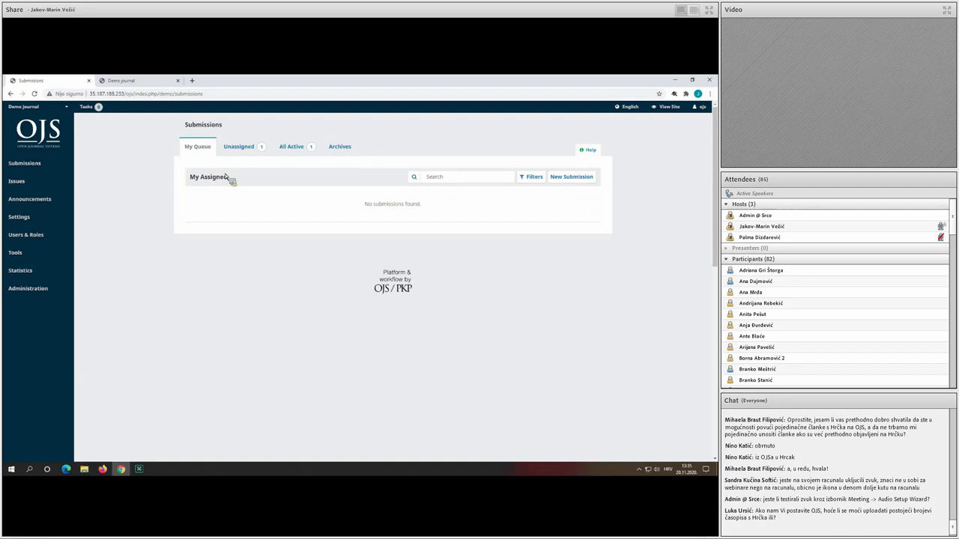
Open unassigned submission 15 from the Unassigned tab.
{"action": "left_click", "coordinate": [244, 153]}
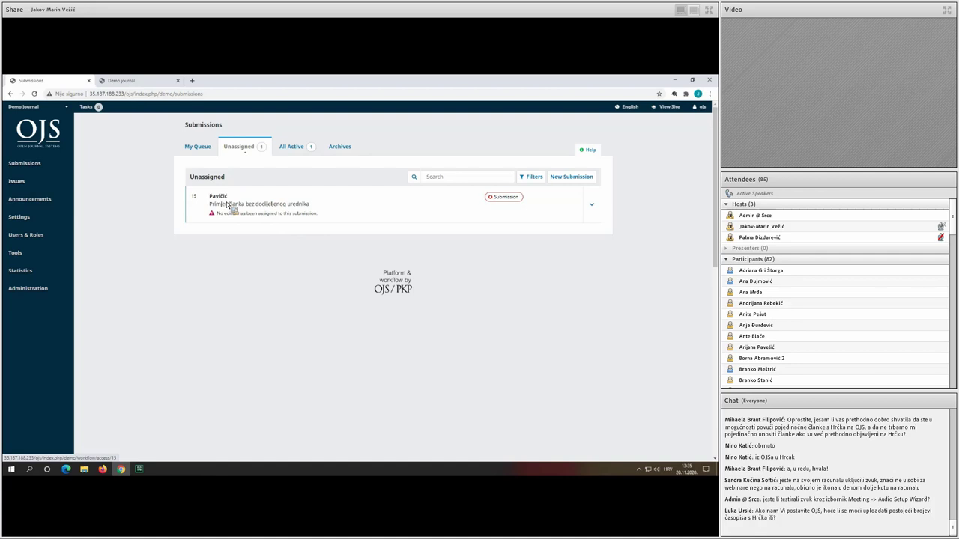
{"action": "left_click", "coordinate": [274, 207]}
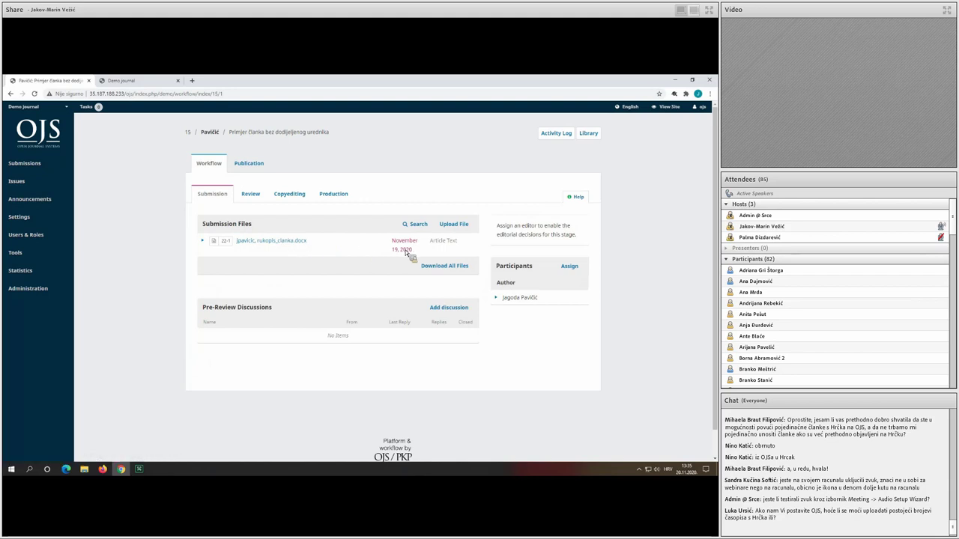
Download submission 15's manuscript .docx file from Submission Files.
{"action": "left_click", "coordinate": [274, 245]}
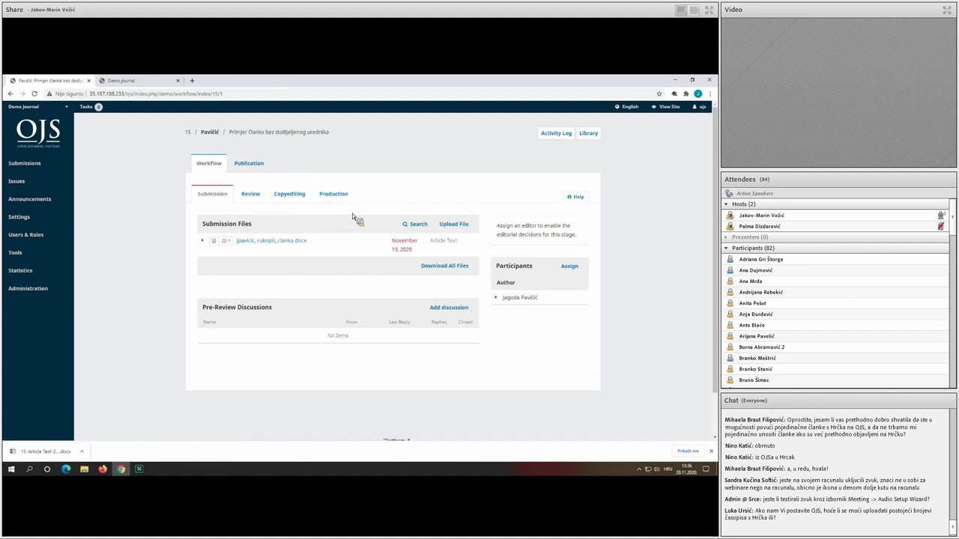
{"action": "scroll", "coordinate": [352, 213], "scroll_direction": "down", "scroll_amount": 2}
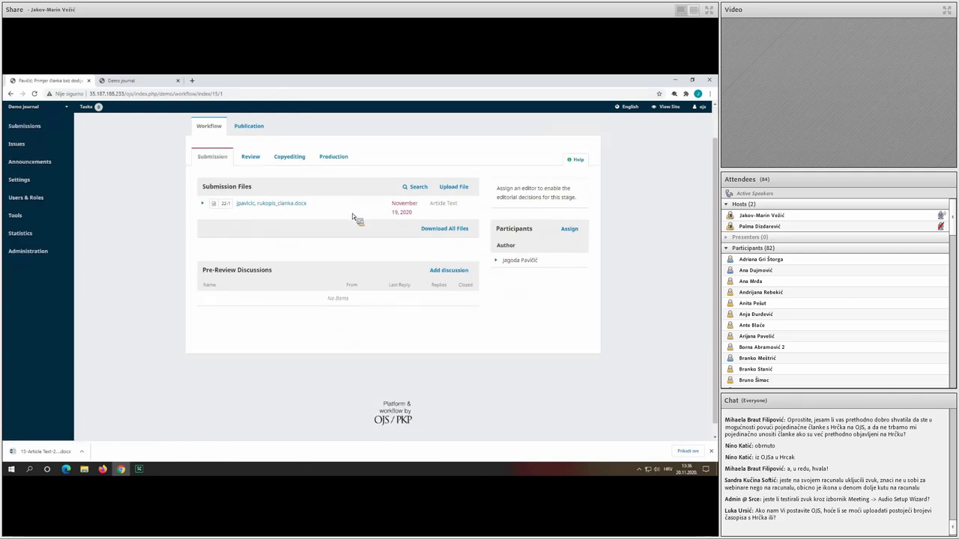
{"action": "scroll", "coordinate": [352, 214], "scroll_direction": "up", "scroll_amount": 2}
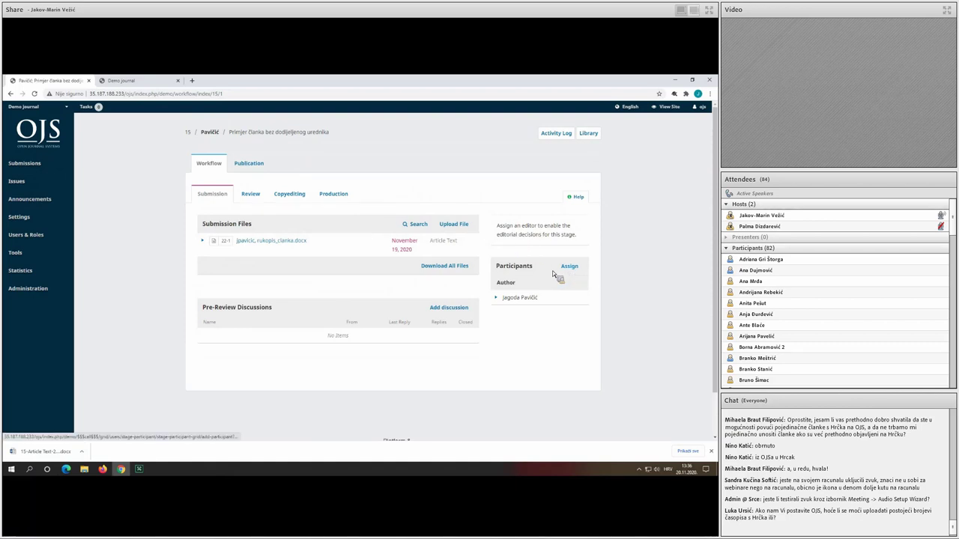
Assign the journal editor as a participant with the [DM] Editorial Assignment message.
{"action": "left_click", "coordinate": [573, 265]}
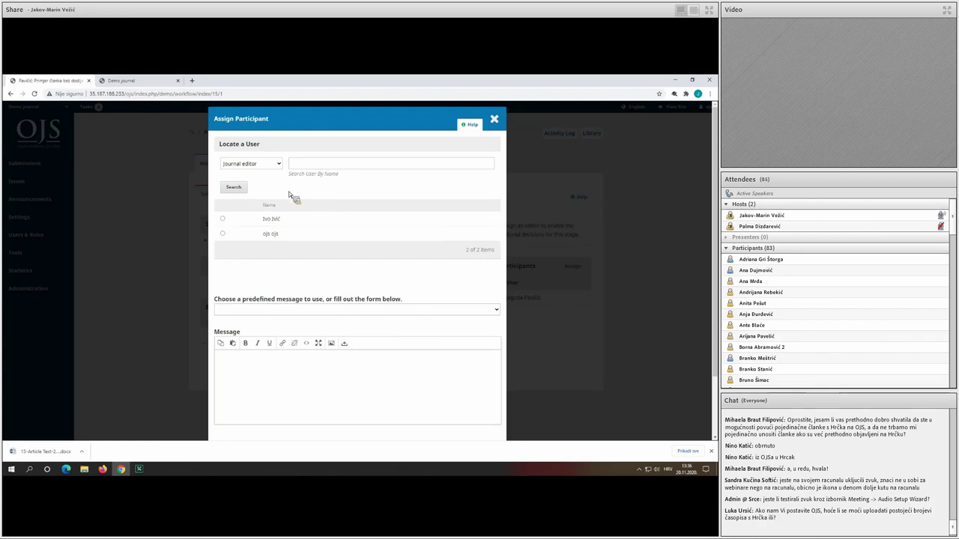
{"action": "left_click", "coordinate": [223, 234]}
{"action": "scroll", "coordinate": [308, 268], "scroll_direction": "down", "scroll_amount": 1}
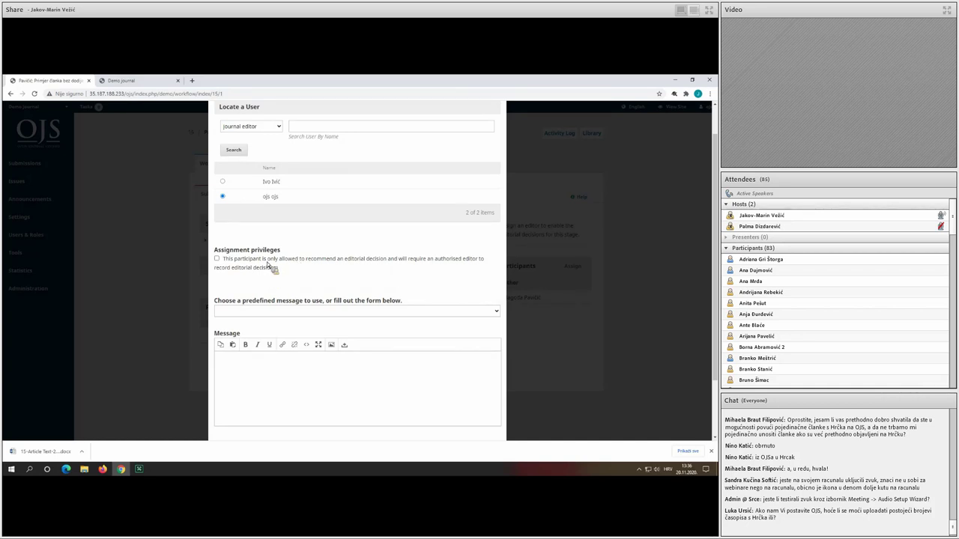
{"action": "scroll", "coordinate": [272, 285], "scroll_direction": "down", "scroll_amount": 2}
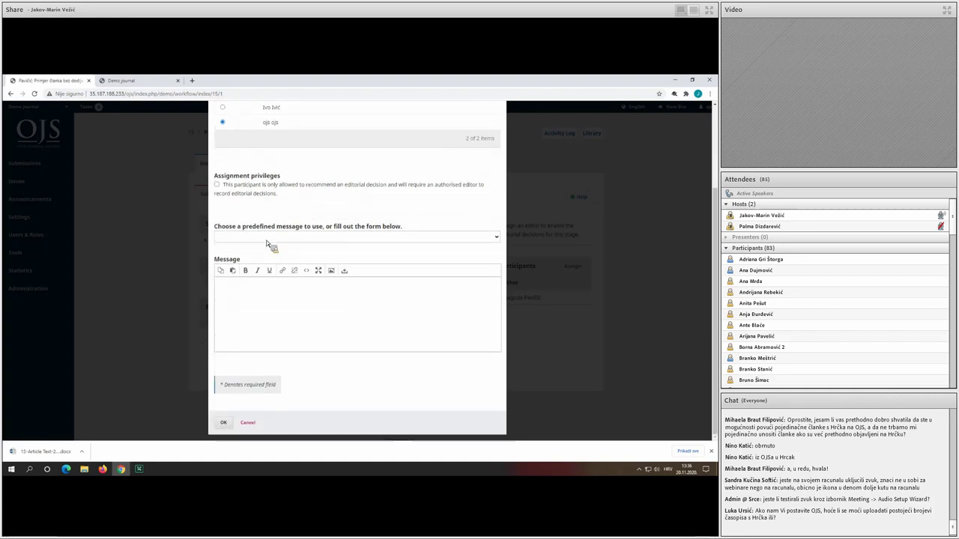
{"action": "left_click", "coordinate": [269, 238]}
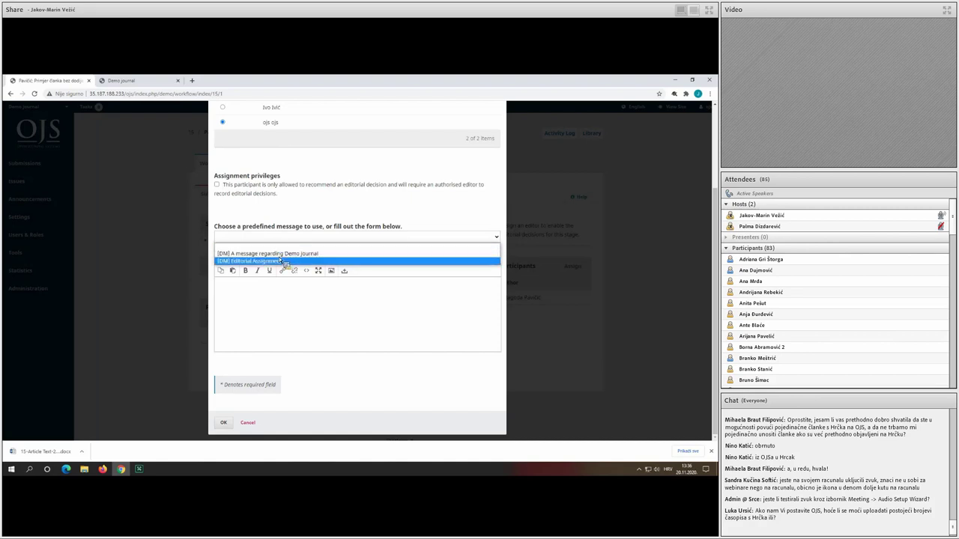
{"action": "left_click", "coordinate": [291, 261]}
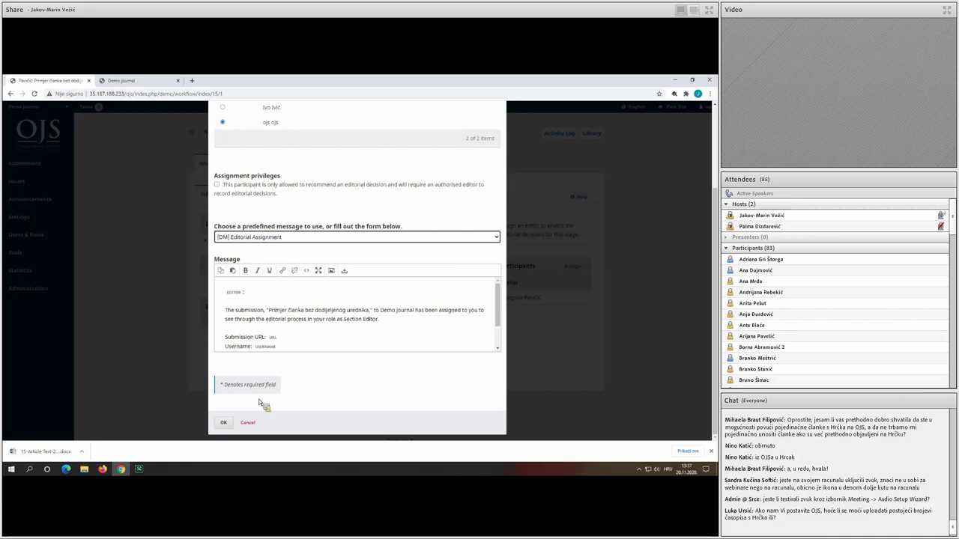
{"action": "left_click", "coordinate": [224, 422]}
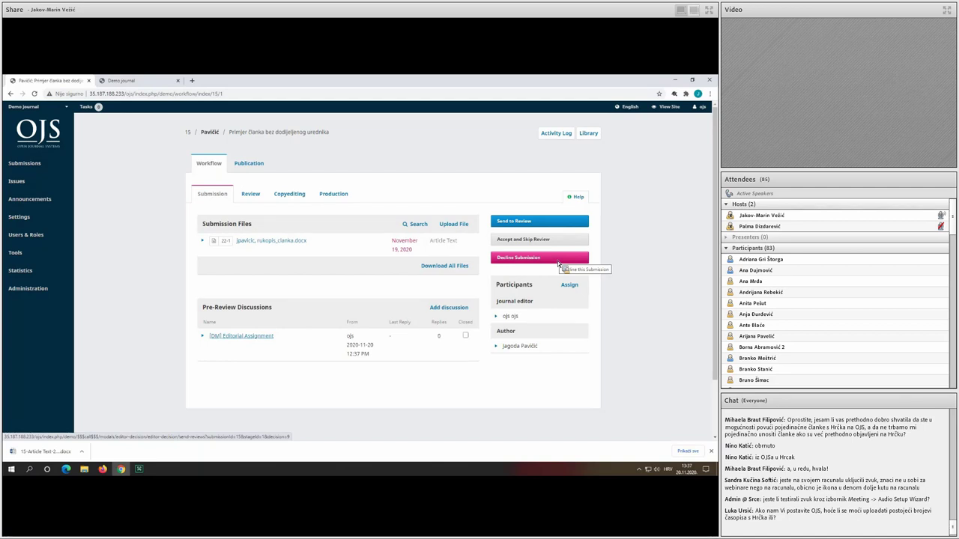
{"action": "left_click", "coordinate": [558, 262]}
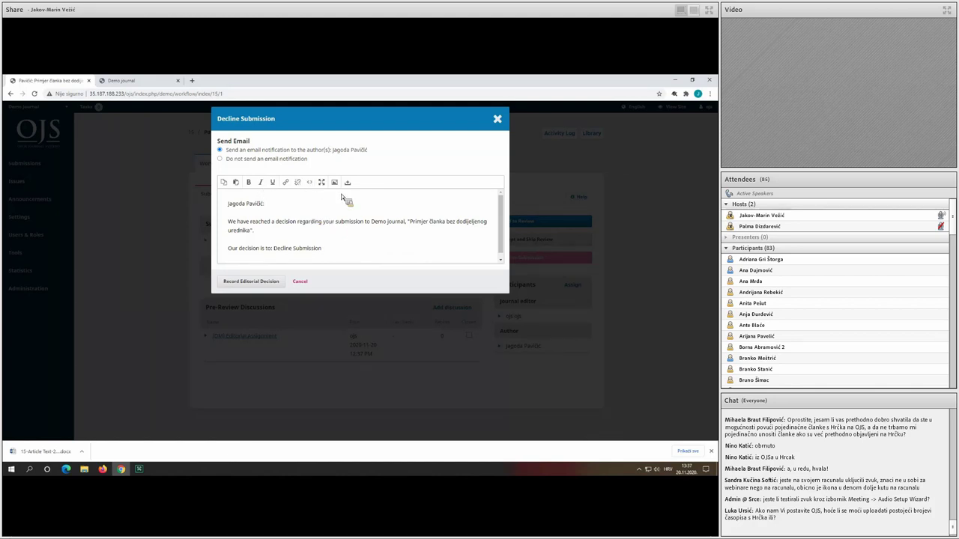
{"action": "left_click", "coordinate": [300, 160]}
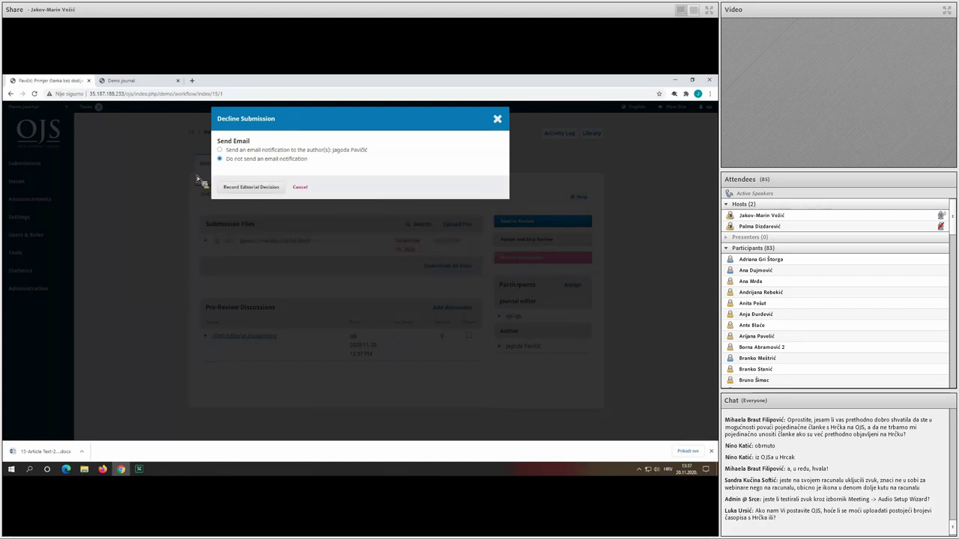
{"action": "left_click", "coordinate": [304, 188]}
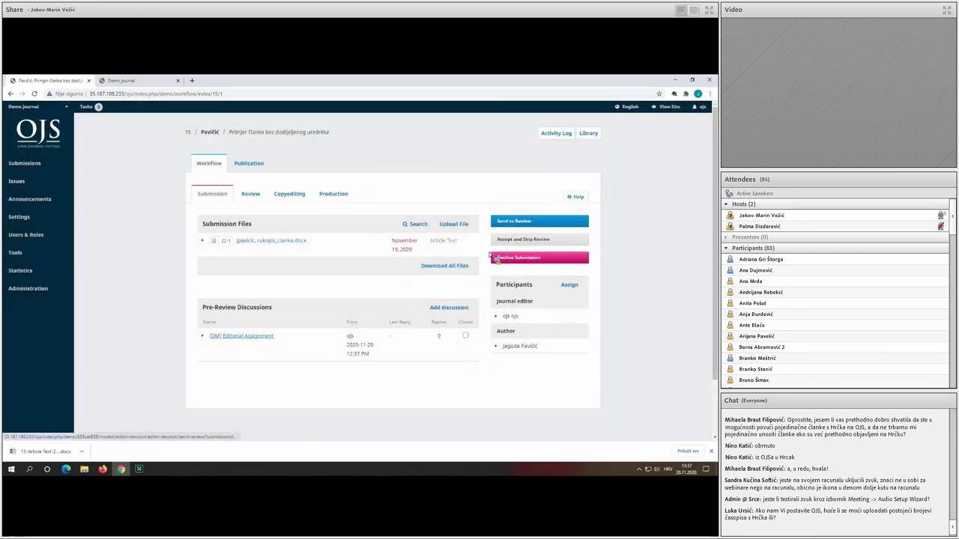
{"action": "left_click_drag", "start_coordinate": [450, 306], "coordinate": [452, 314]}
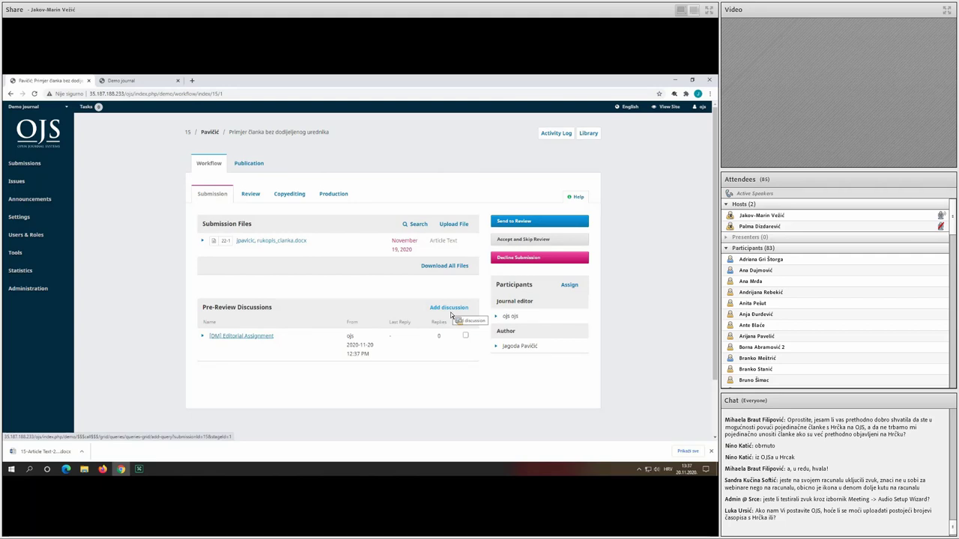
Discard the draft pre-review discussion with the author and bring up Send to Review.
{"action": "left_click", "coordinate": [449, 309]}
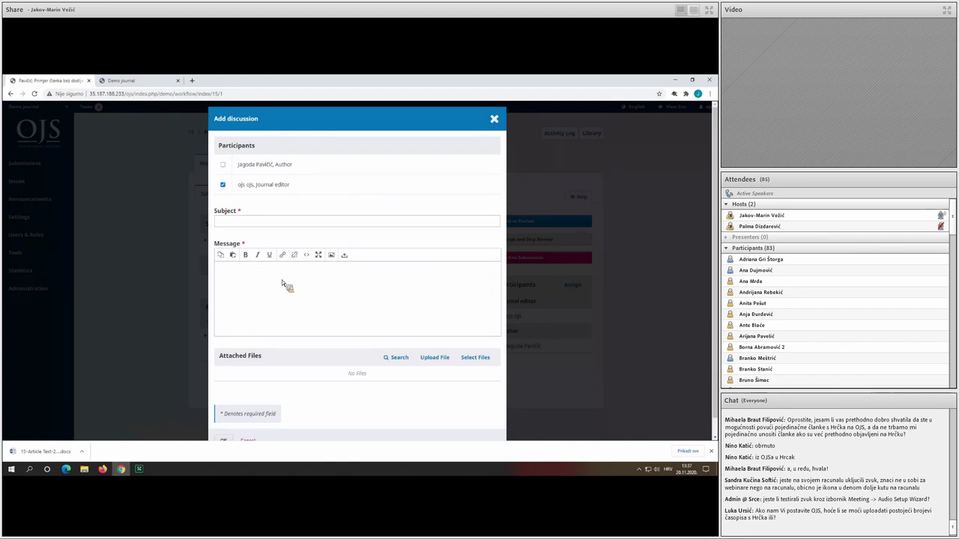
{"action": "scroll", "coordinate": [283, 286], "scroll_direction": "down", "scroll_amount": 1}
{"action": "scroll", "coordinate": [396, 330], "scroll_direction": "up", "scroll_amount": 1}
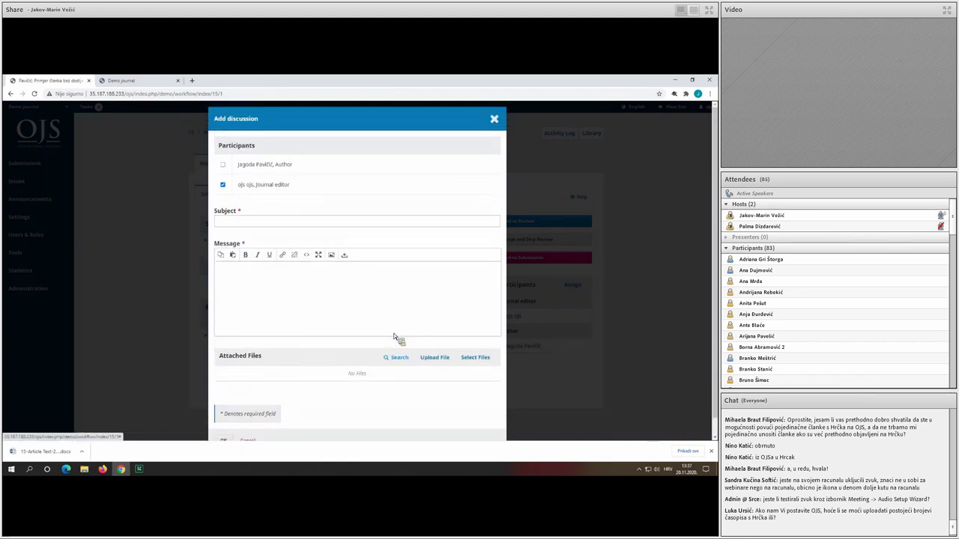
{"action": "left_click", "coordinate": [274, 168]}
{"action": "scroll", "coordinate": [276, 293], "scroll_direction": "down", "scroll_amount": 1}
{"action": "left_click", "coordinate": [254, 424]}
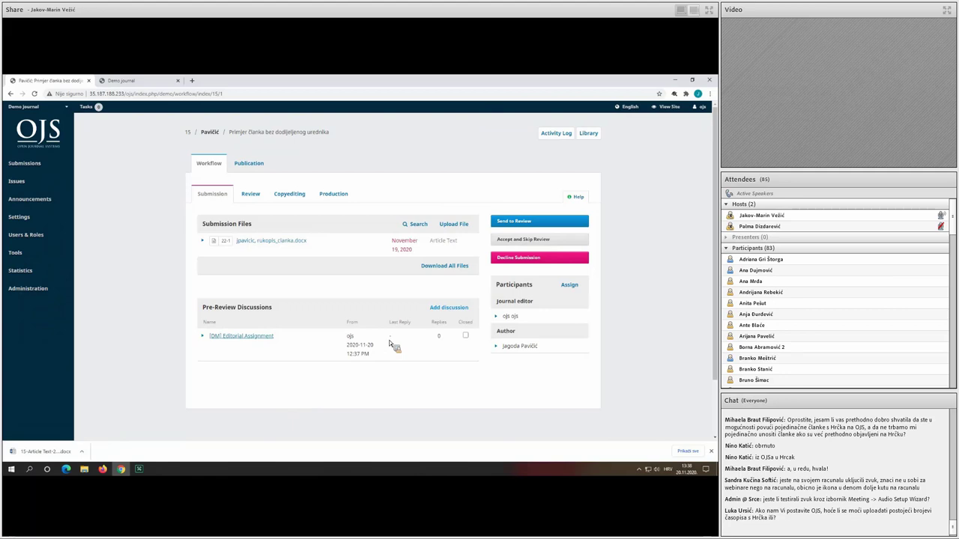
{"action": "left_click", "coordinate": [548, 221]}
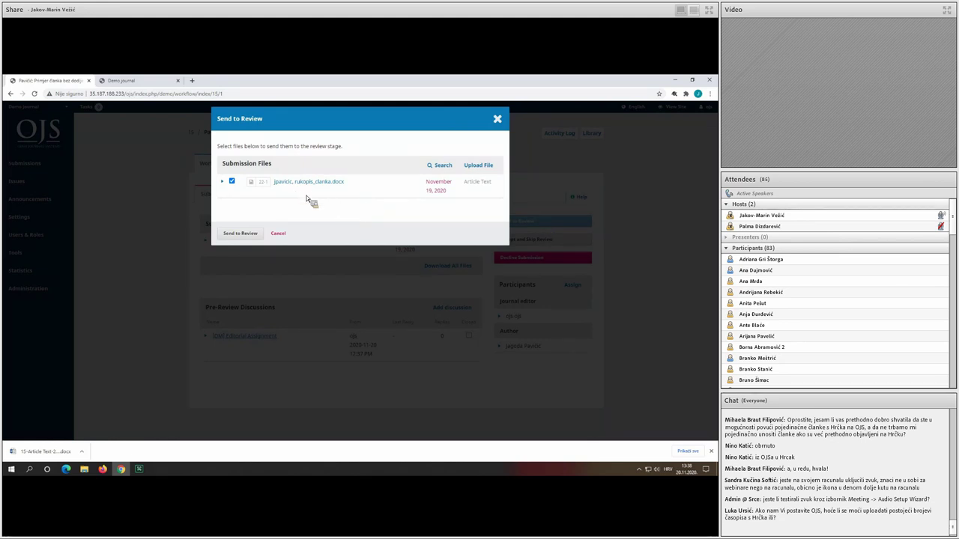
Send submission 15's manuscript file into the Review stage, Round 1.
{"action": "left_click", "coordinate": [248, 236]}
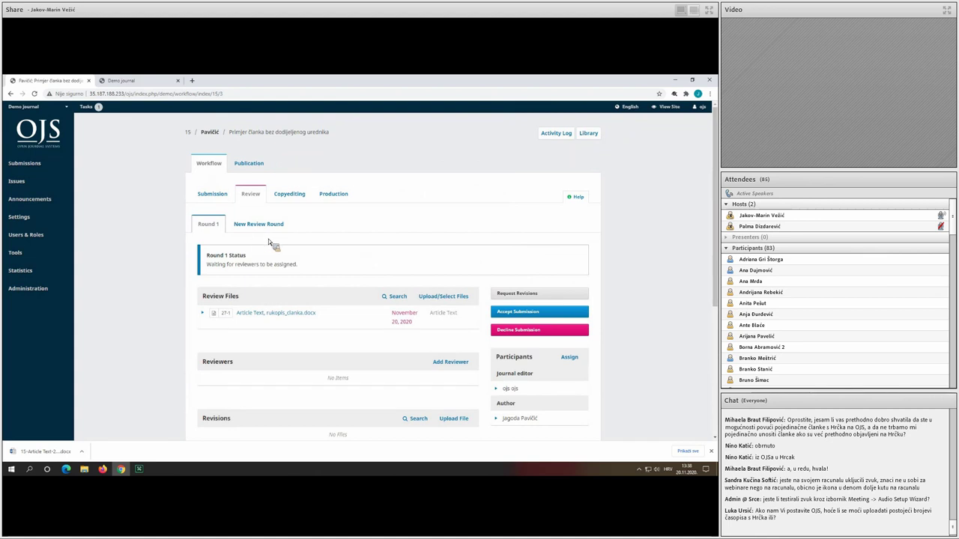
{"action": "scroll", "coordinate": [330, 256], "scroll_direction": "down", "scroll_amount": 1}
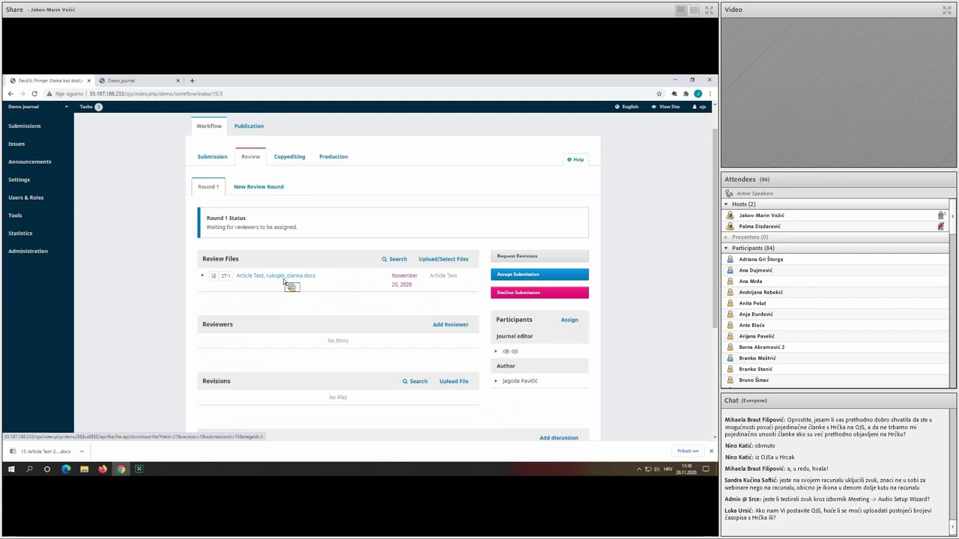
Open the Round 1 Add Reviewer search showing the one available reviewer.
{"action": "left_click", "coordinate": [451, 325]}
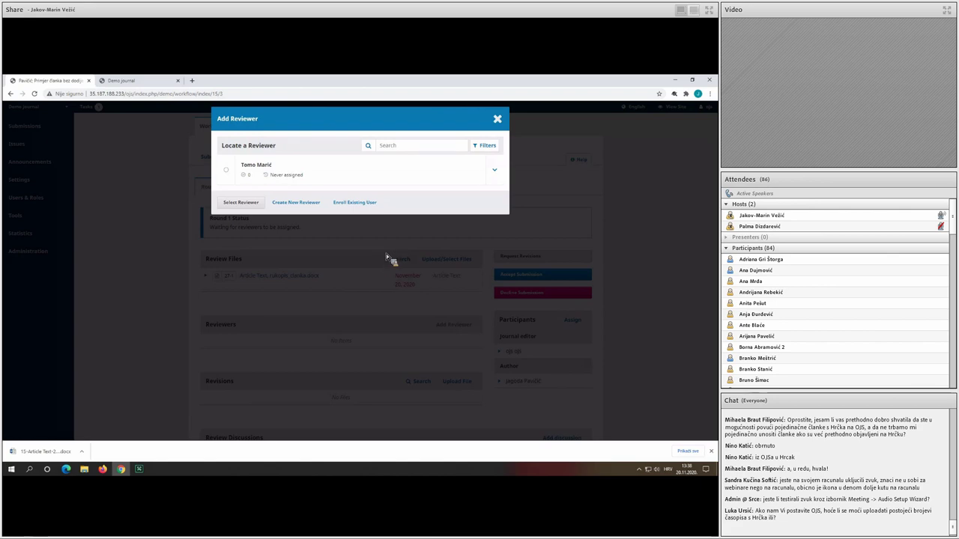
{"action": "left_click", "coordinate": [496, 118]}
{"action": "scroll", "coordinate": [468, 335], "scroll_direction": "down", "scroll_amount": 3}
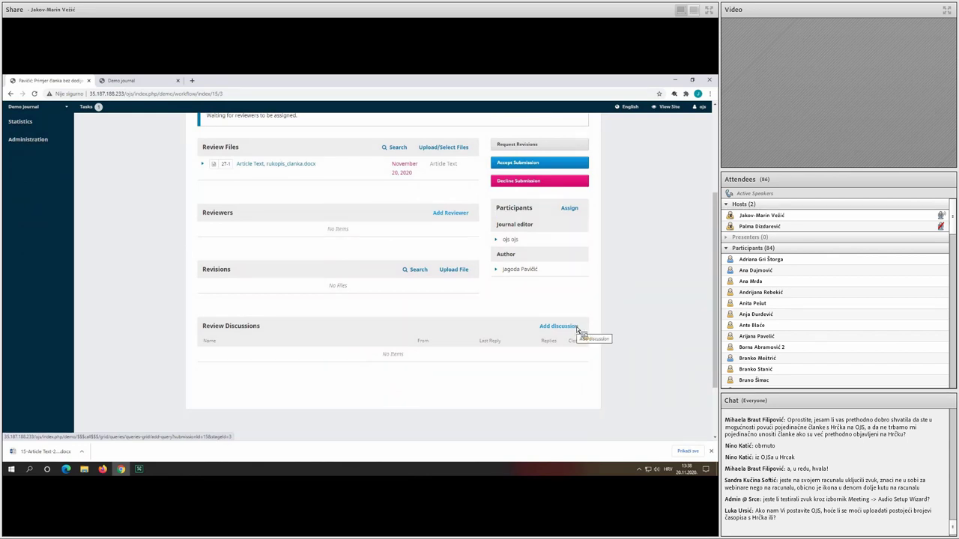
{"action": "scroll", "coordinate": [569, 330], "scroll_direction": "up", "scroll_amount": 2}
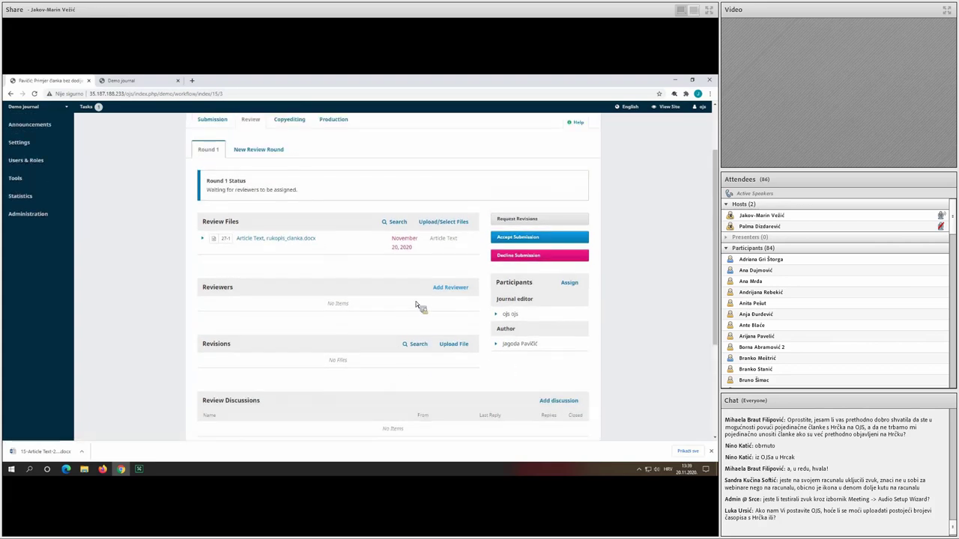
{"action": "left_click", "coordinate": [453, 290]}
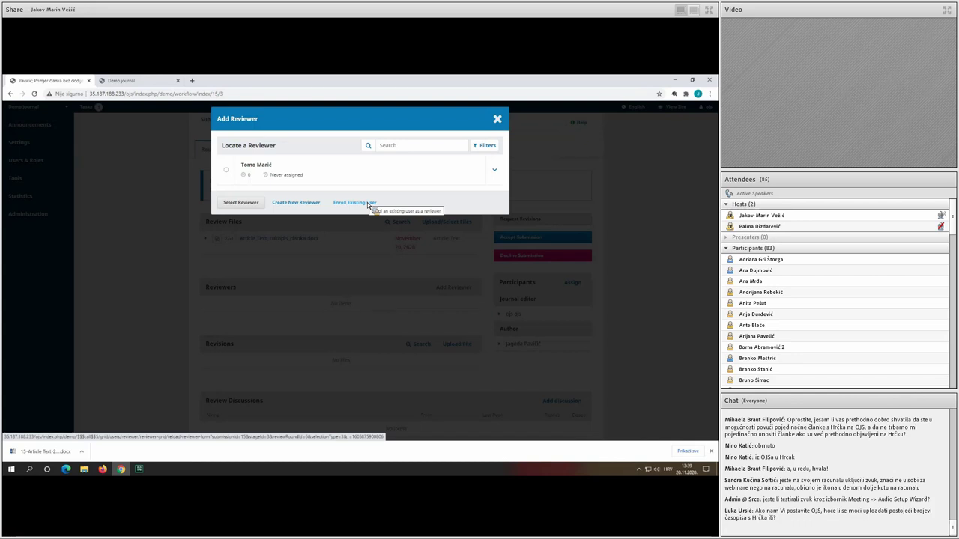
Select the available reviewer and check the invitation: 2020-12-18 due dates, double-blind review.
{"action": "left_click", "coordinate": [260, 175]}
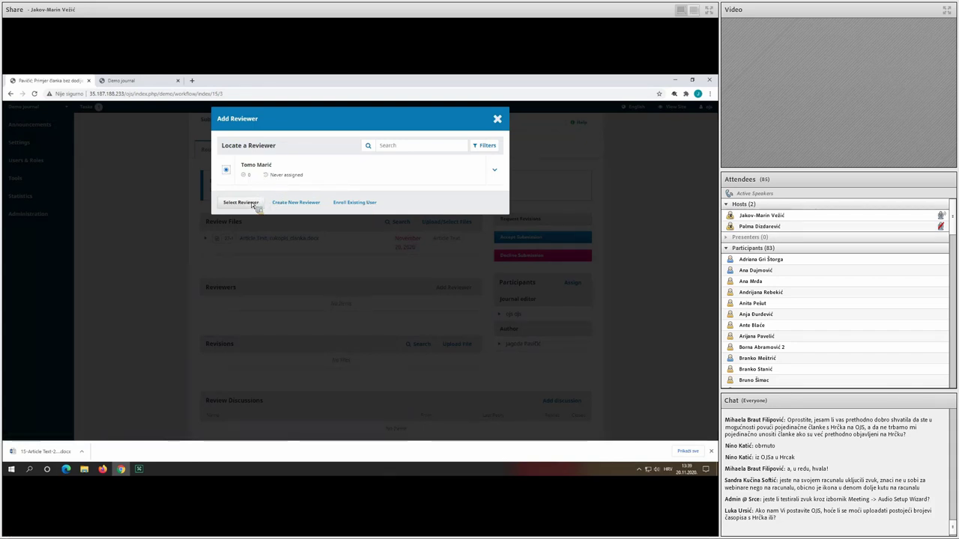
{"action": "left_click", "coordinate": [250, 204]}
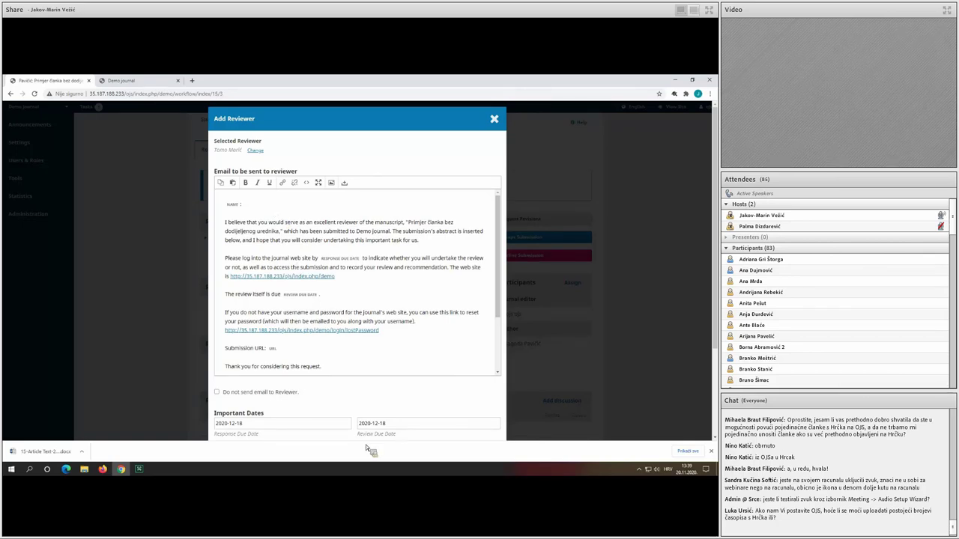
{"action": "scroll", "coordinate": [364, 439], "scroll_direction": "down", "scroll_amount": 3}
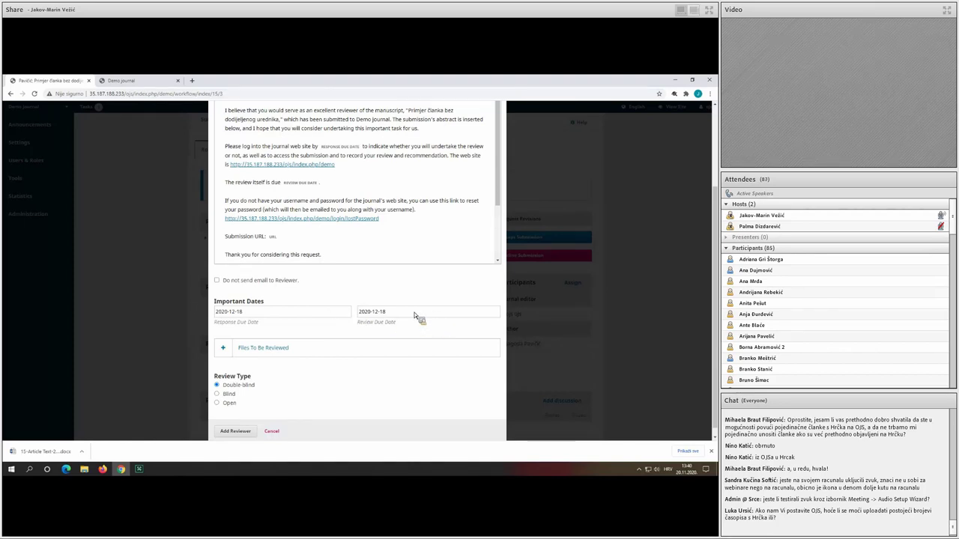
Give the reviewer a double-blind review of the Article Text .docx, due 2020-12-18.
{"action": "left_click", "coordinate": [273, 352]}
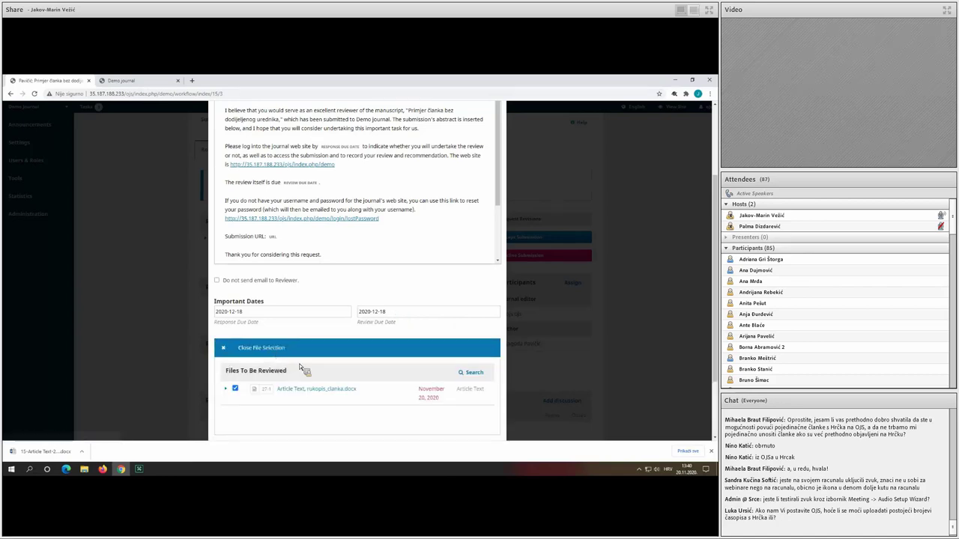
{"action": "scroll", "coordinate": [305, 363], "scroll_direction": "down", "scroll_amount": 1}
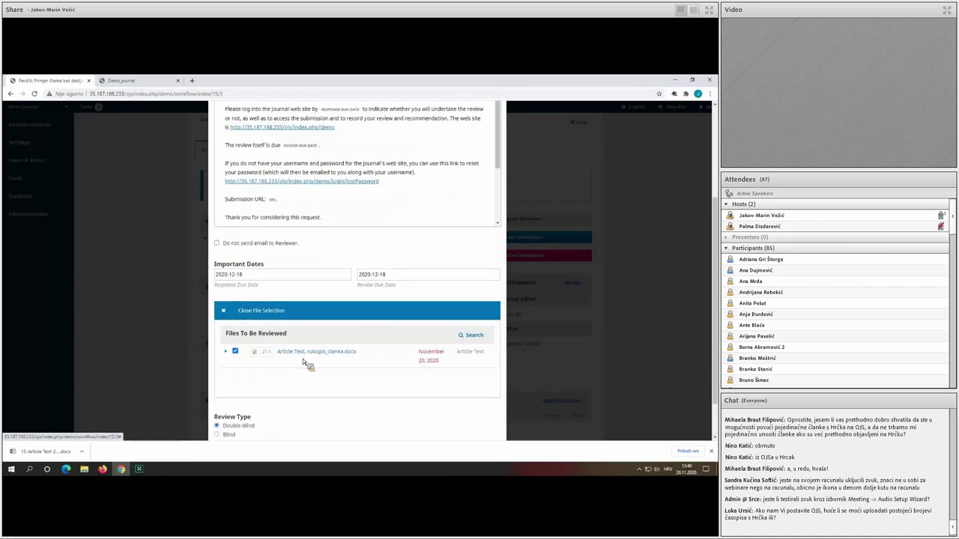
{"action": "scroll", "coordinate": [307, 363], "scroll_direction": "down", "scroll_amount": 1}
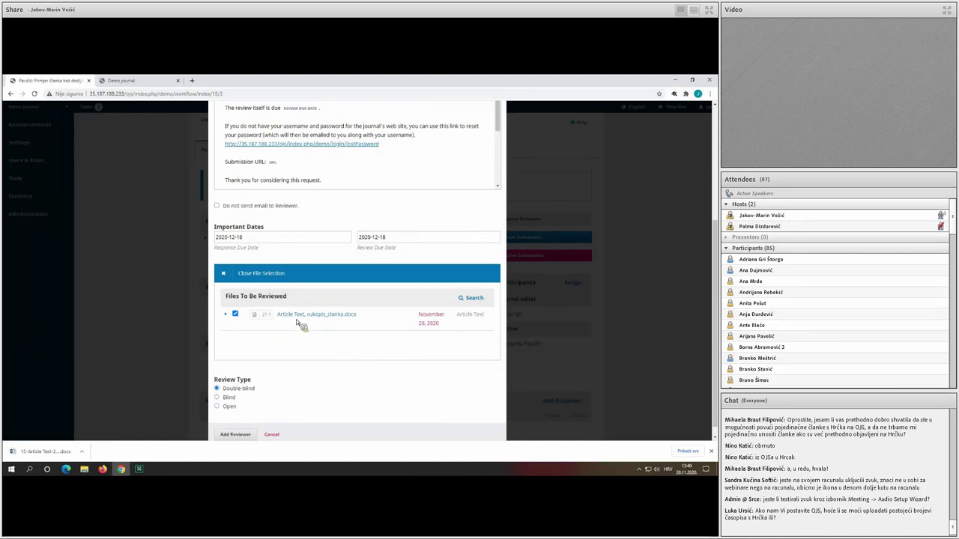
{"action": "scroll", "coordinate": [297, 322], "scroll_direction": "down", "scroll_amount": 1}
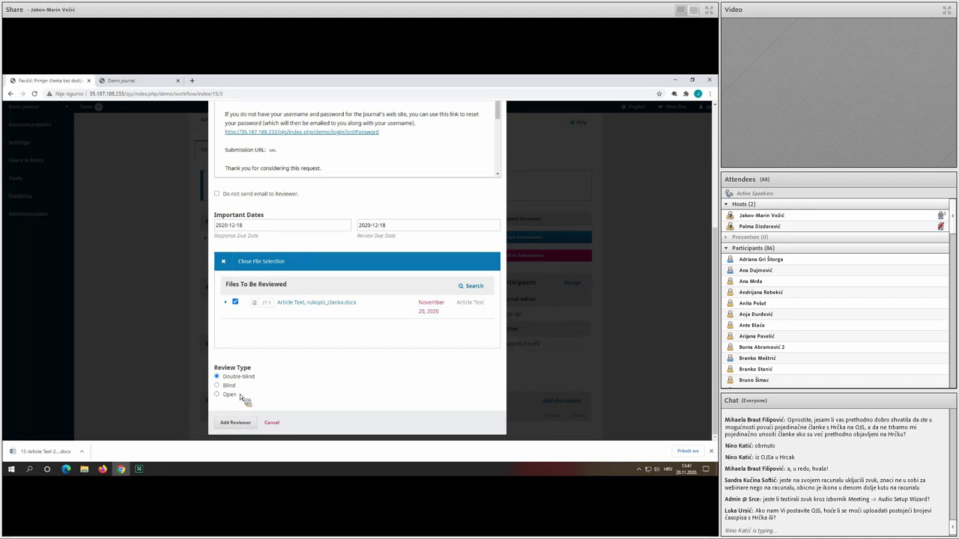
{"action": "scroll", "coordinate": [240, 397], "scroll_direction": "up", "scroll_amount": 3}
{"action": "scroll", "coordinate": [239, 420], "scroll_direction": "down", "scroll_amount": 3}
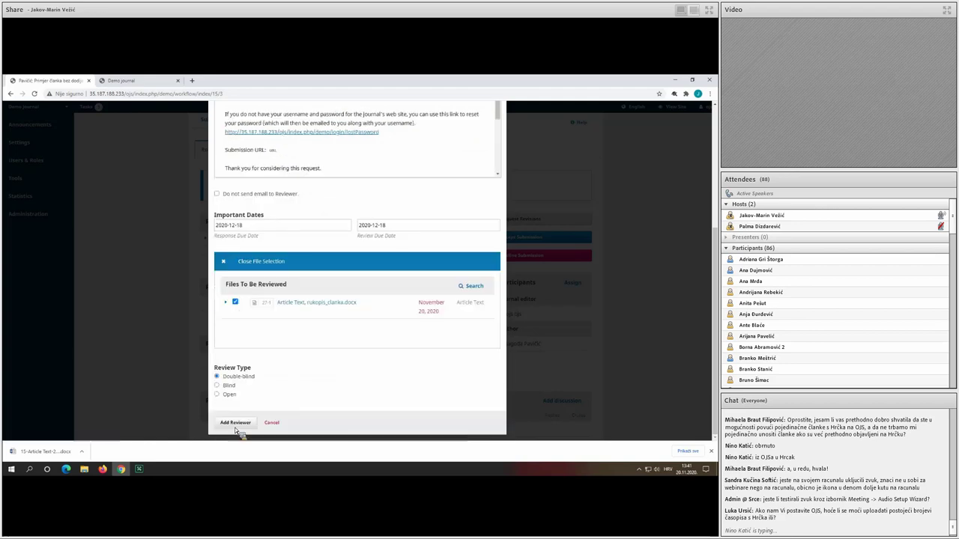
{"action": "left_click", "coordinate": [235, 424]}
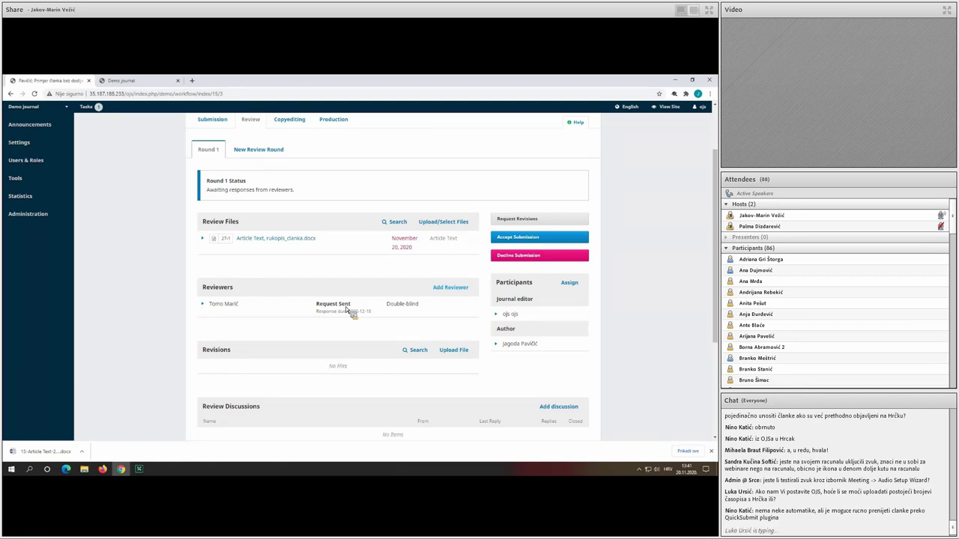
Check the Double-blind label on the request and expand the reviewer's row to show its actions.
{"action": "triple_click", "coordinate": [417, 305]}
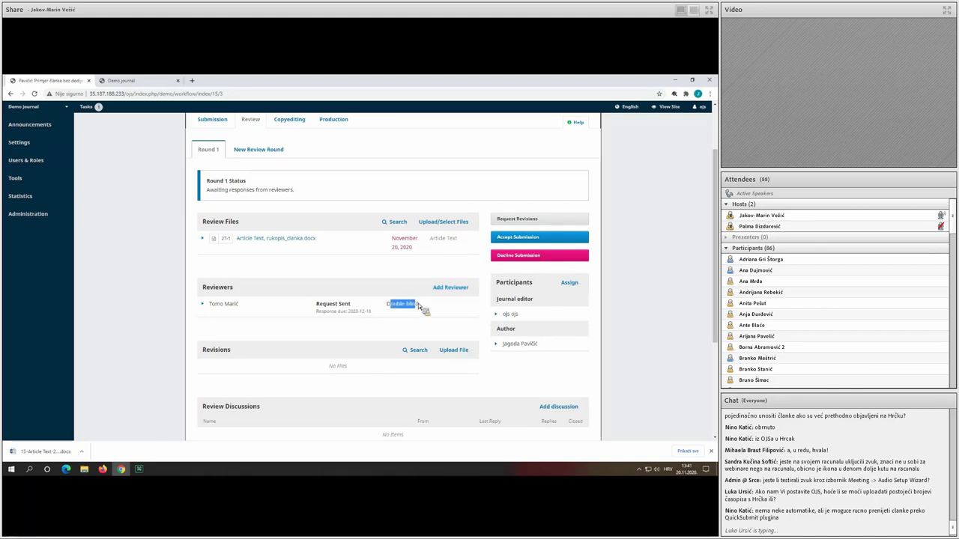
{"action": "left_click", "coordinate": [419, 308]}
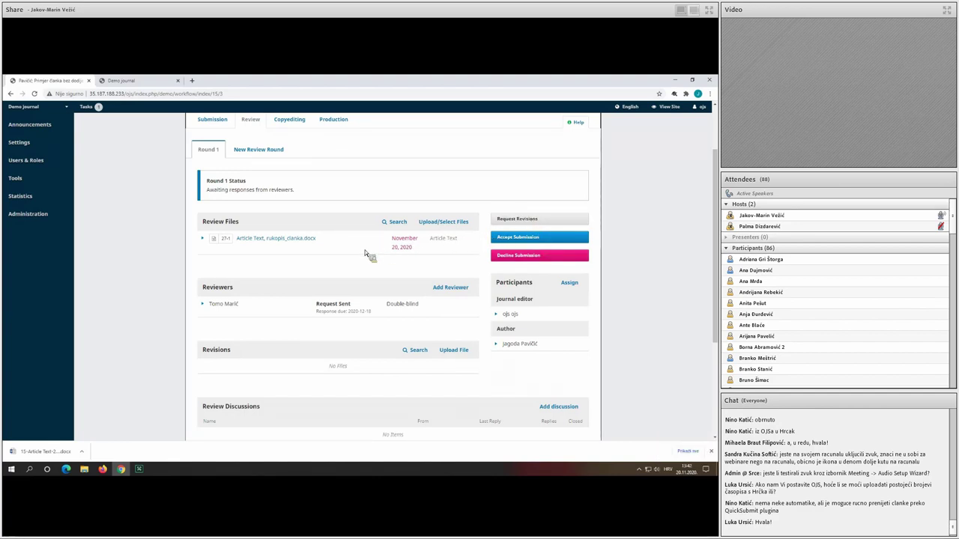
{"action": "left_click", "coordinate": [205, 306]}
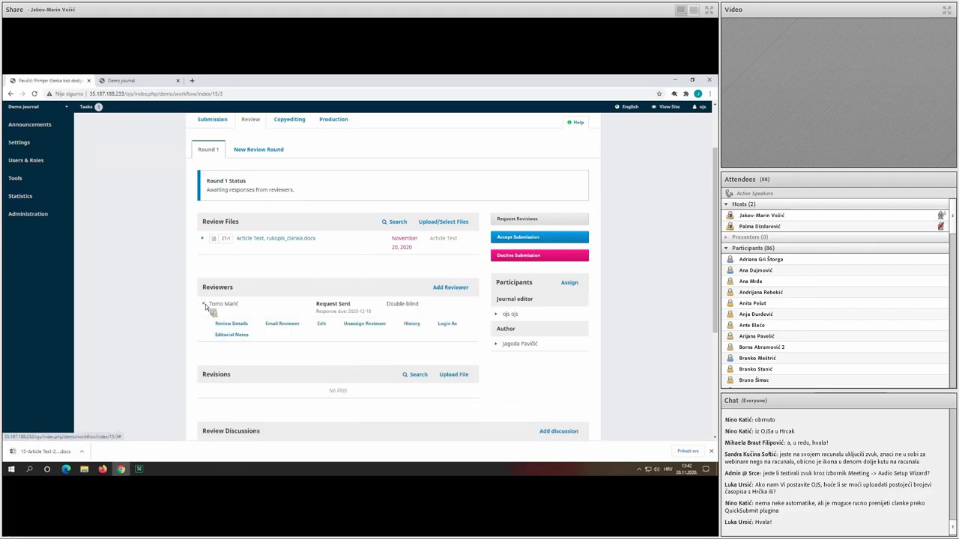
{"action": "scroll", "coordinate": [211, 305], "scroll_direction": "down", "scroll_amount": 1}
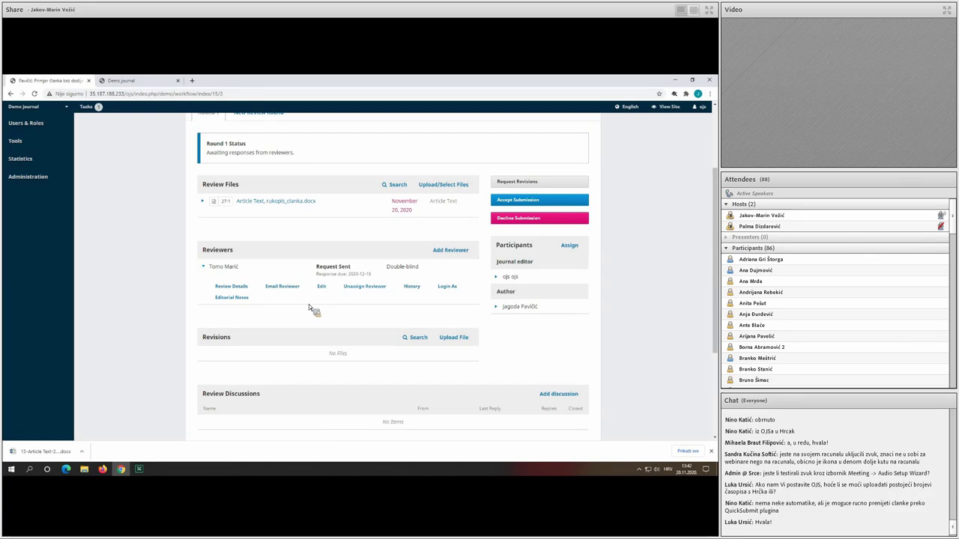
{"action": "left_click", "coordinate": [411, 287]}
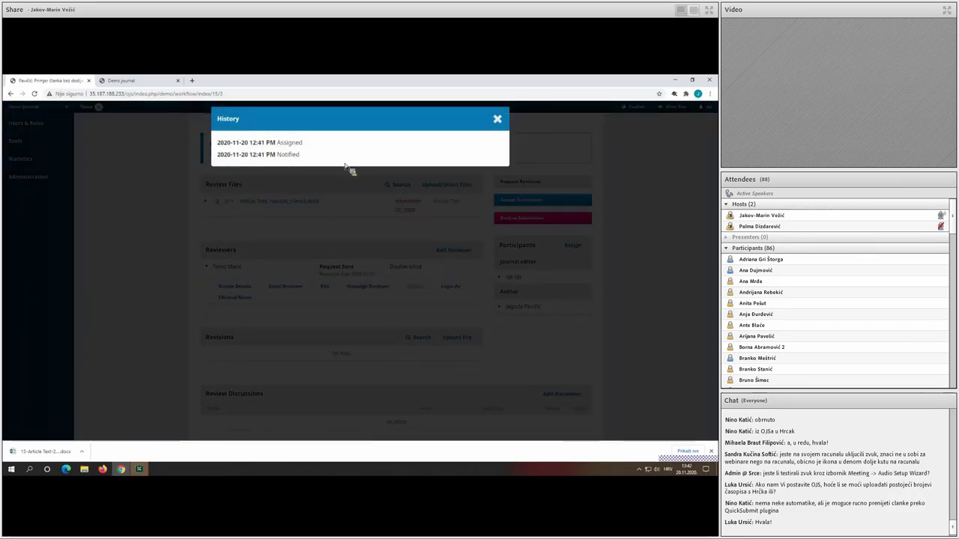
{"action": "left_click", "coordinate": [496, 119]}
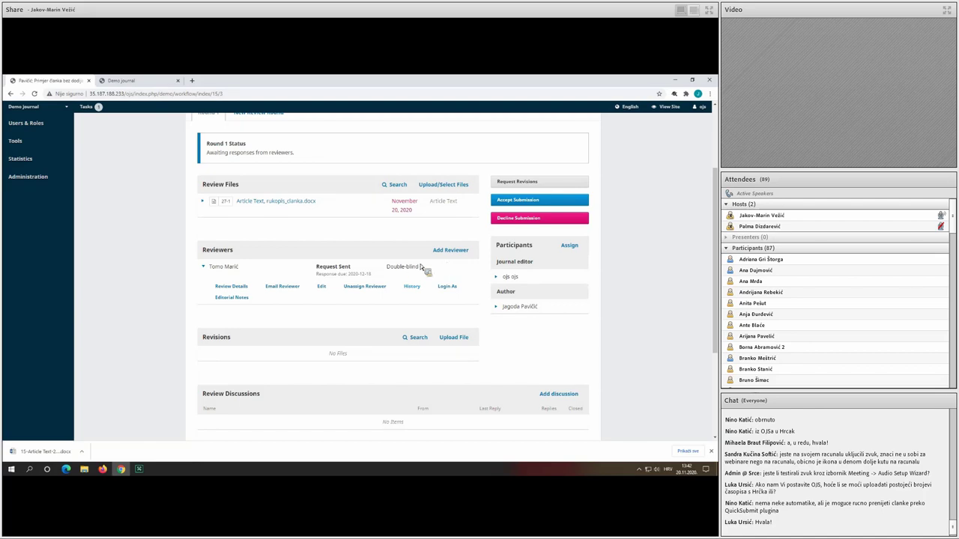
{"action": "left_click", "coordinate": [322, 286]}
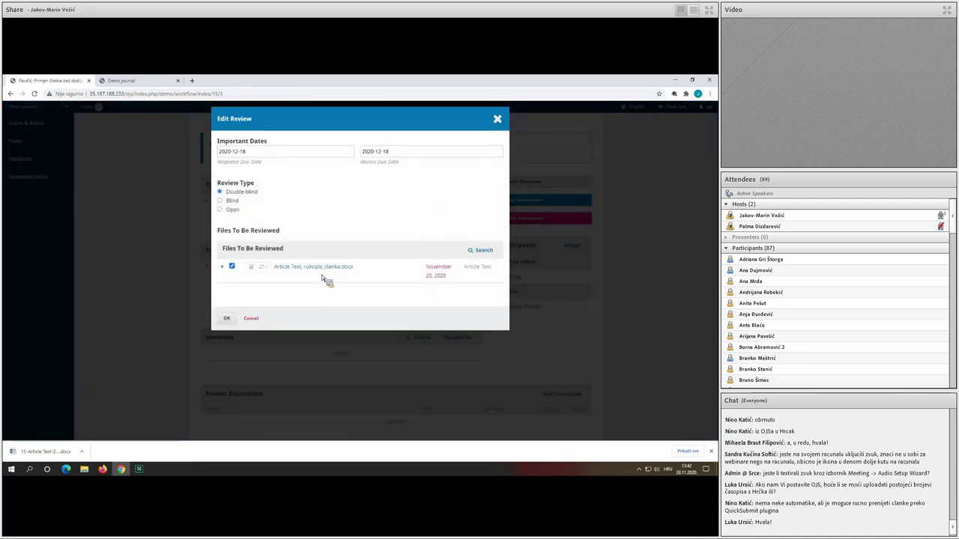
{"action": "left_click", "coordinate": [256, 318]}
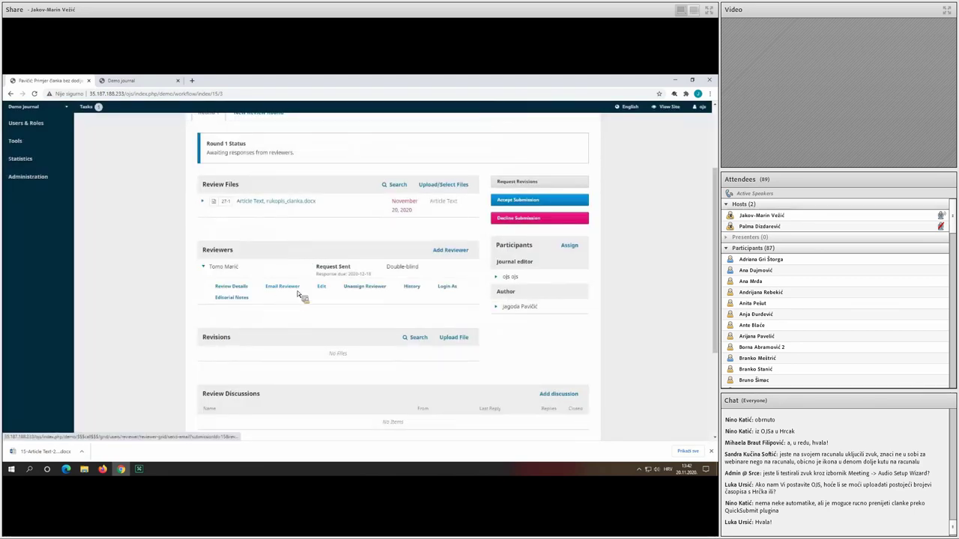
{"action": "left_click", "coordinate": [232, 287]}
{"action": "left_click", "coordinate": [252, 292]}
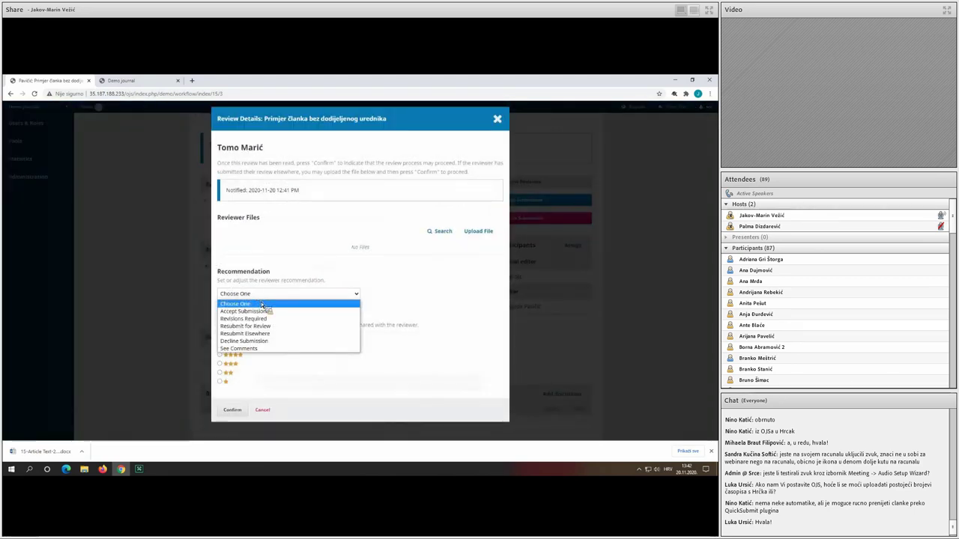
{"action": "left_click", "coordinate": [268, 318]}
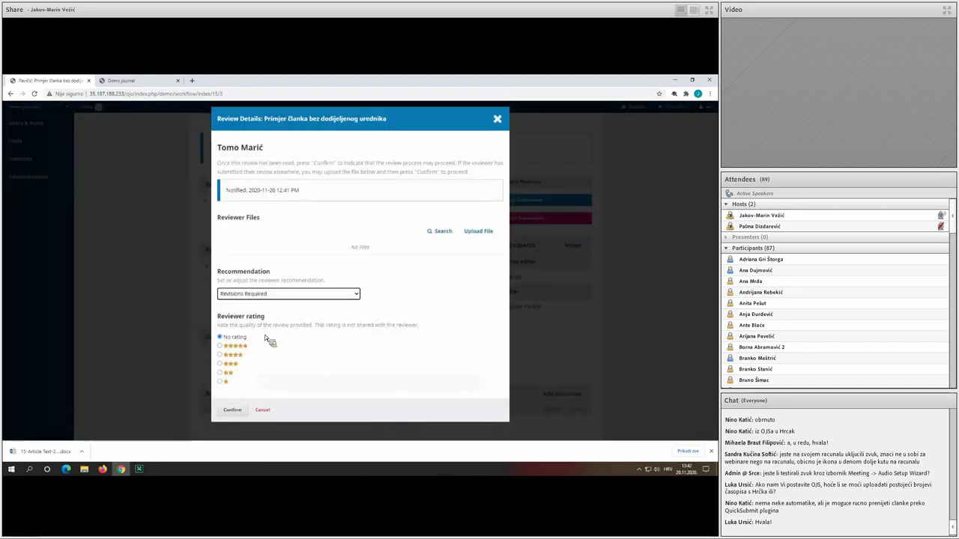
{"action": "left_click", "coordinate": [239, 410]}
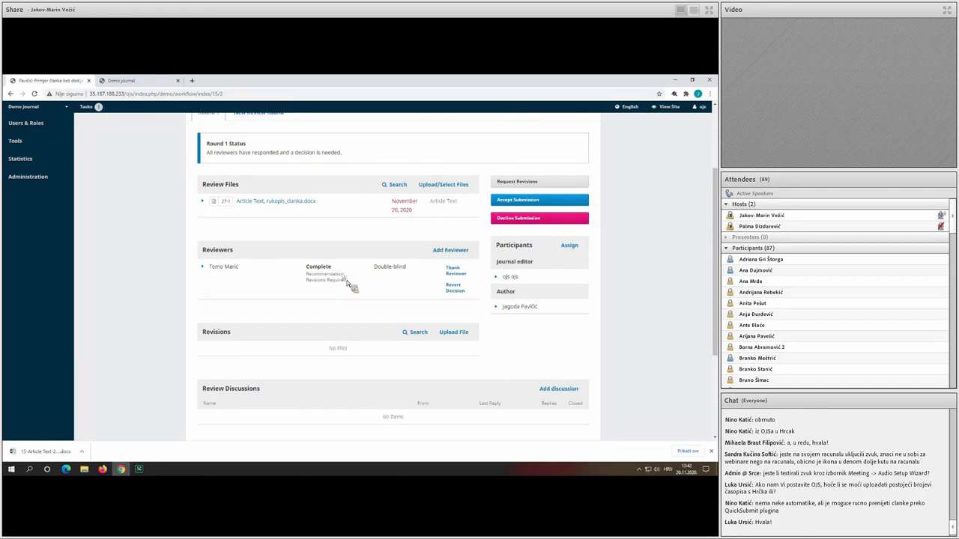
{"action": "left_click_drag", "start_coordinate": [347, 282], "coordinate": [421, 275]}
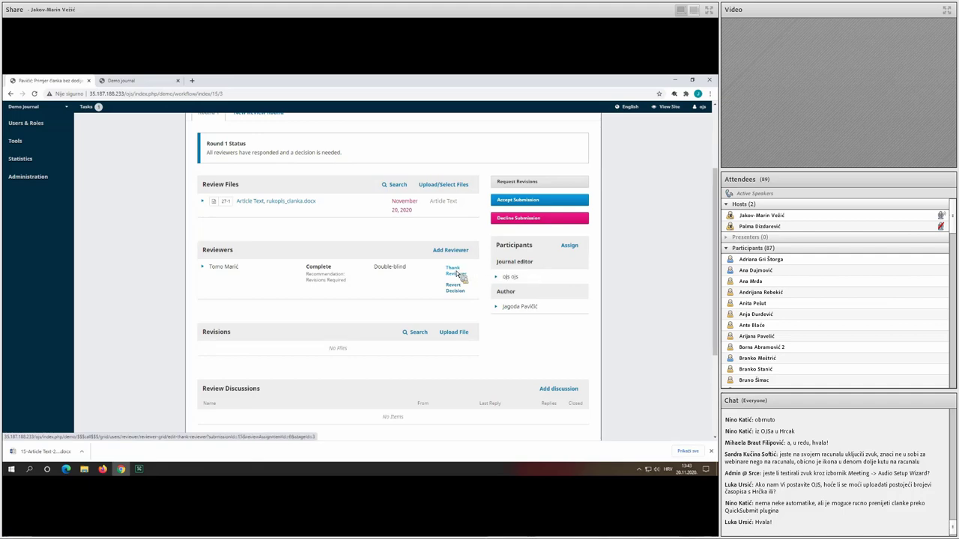
{"action": "left_click", "coordinate": [455, 271]}
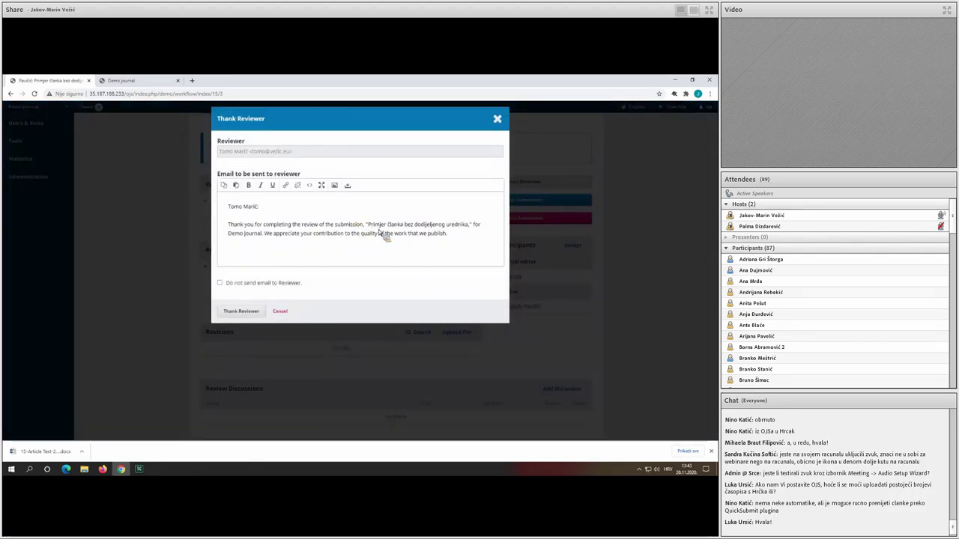
{"action": "left_click", "coordinate": [497, 119]}
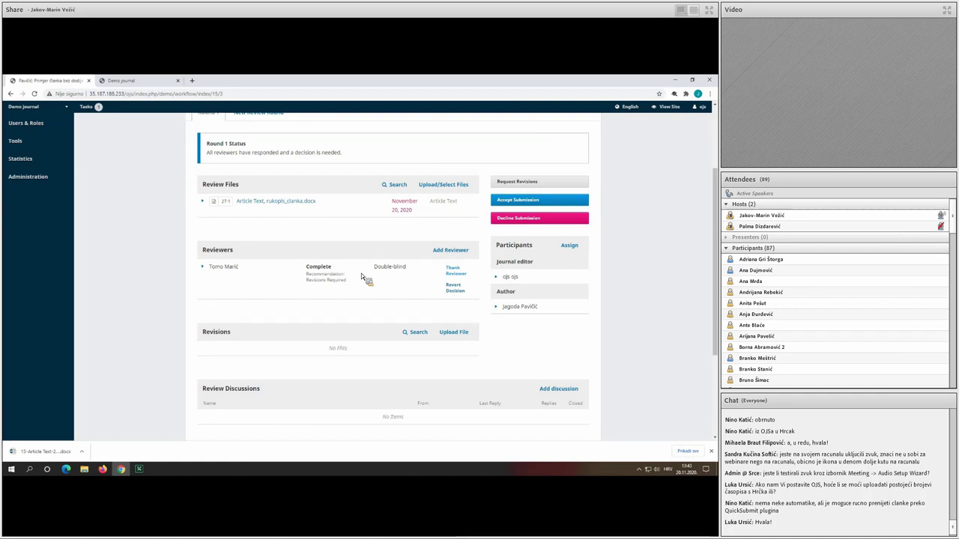
Record Request Revisions with a new review round, reviews included and no author email.
{"action": "left_click", "coordinate": [546, 183]}
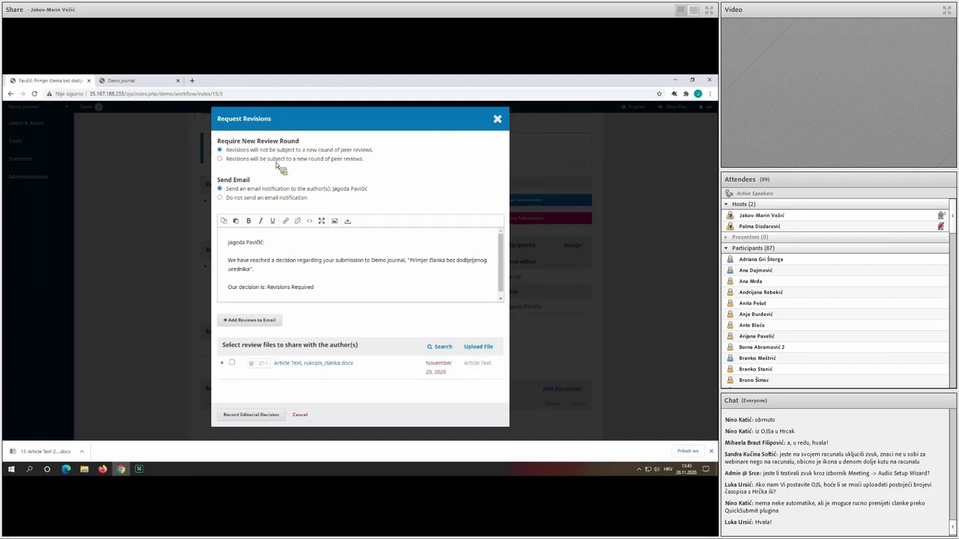
{"action": "left_click", "coordinate": [269, 158]}
{"action": "left_click", "coordinate": [294, 150]}
{"action": "left_click", "coordinate": [293, 160]}
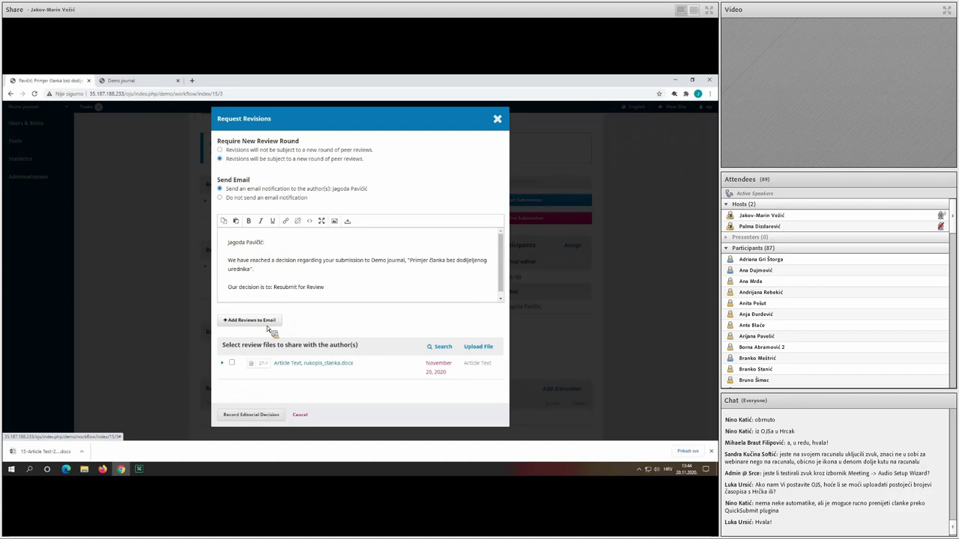
{"action": "left_click", "coordinate": [266, 321]}
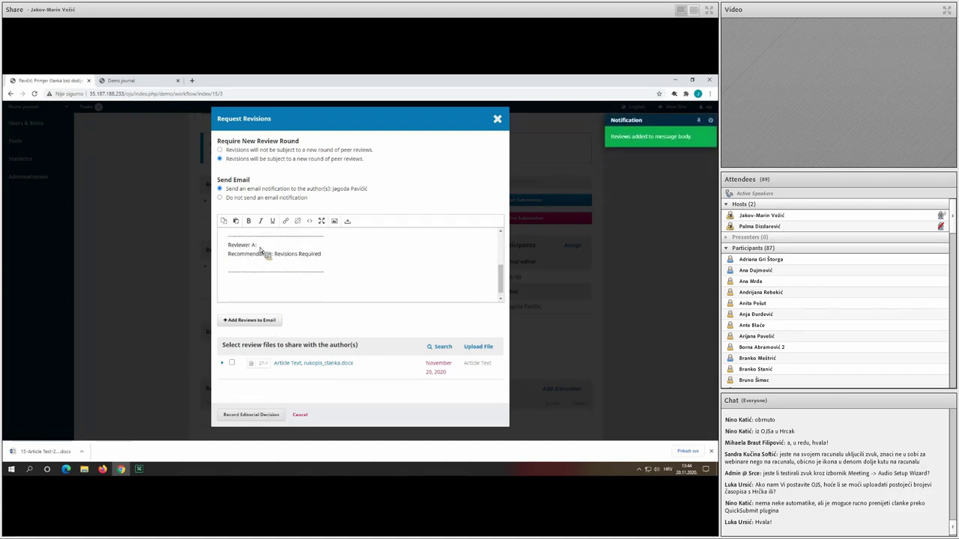
{"action": "scroll", "coordinate": [262, 258], "scroll_direction": "up", "scroll_amount": 1}
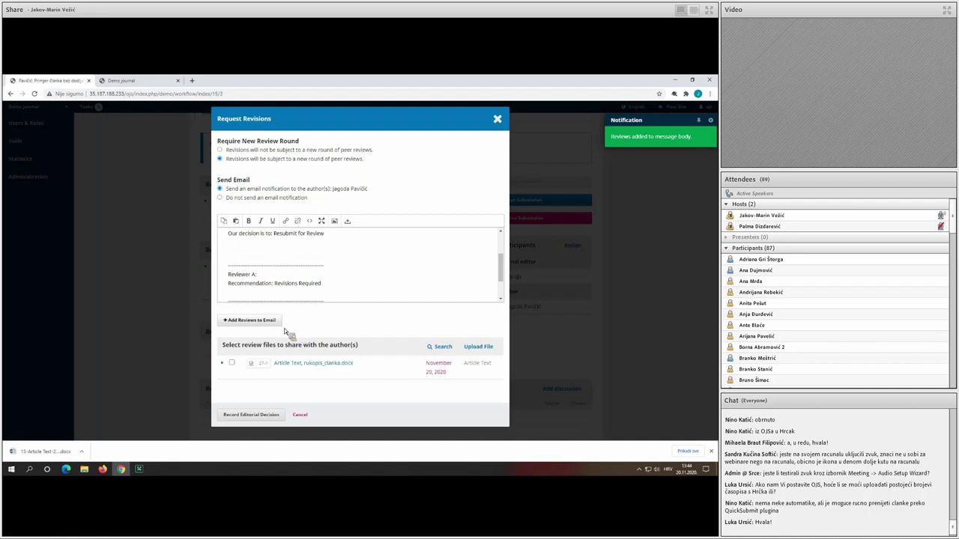
{"action": "left_click_drag", "start_coordinate": [330, 365], "coordinate": [298, 357]}
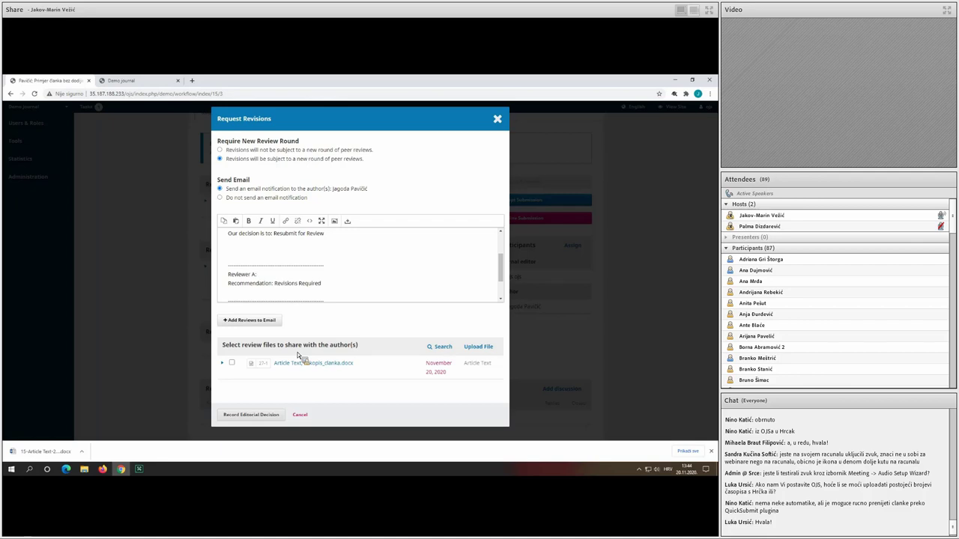
{"action": "left_click", "coordinate": [278, 198]}
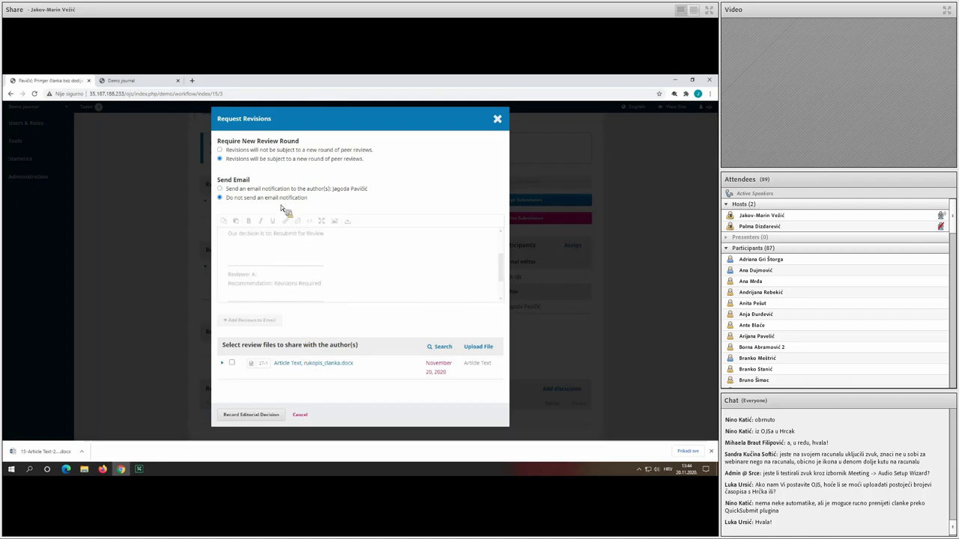
{"action": "left_click", "coordinate": [259, 293]}
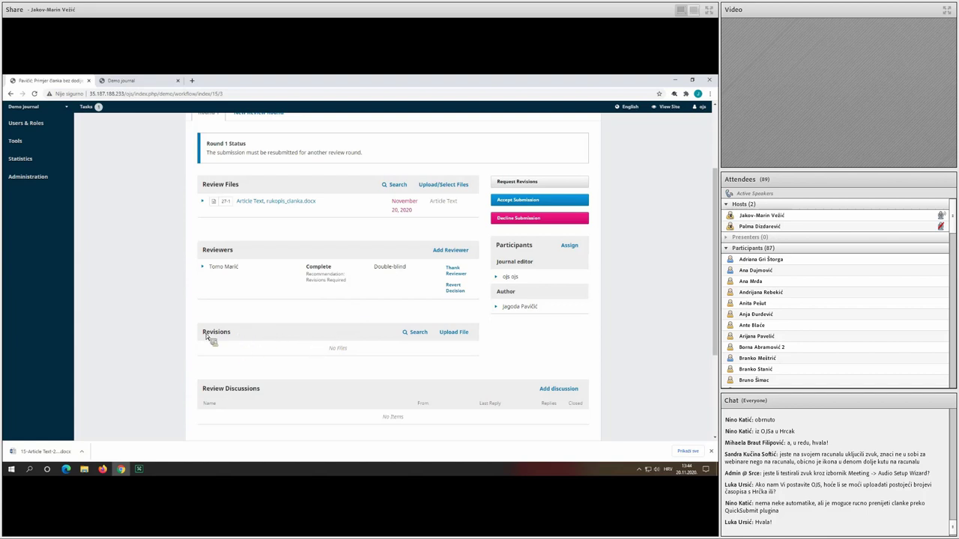
Upload the revised Article Text .docx from Downloads to Revisions and open New Review Round.
{"action": "left_click", "coordinate": [451, 332]}
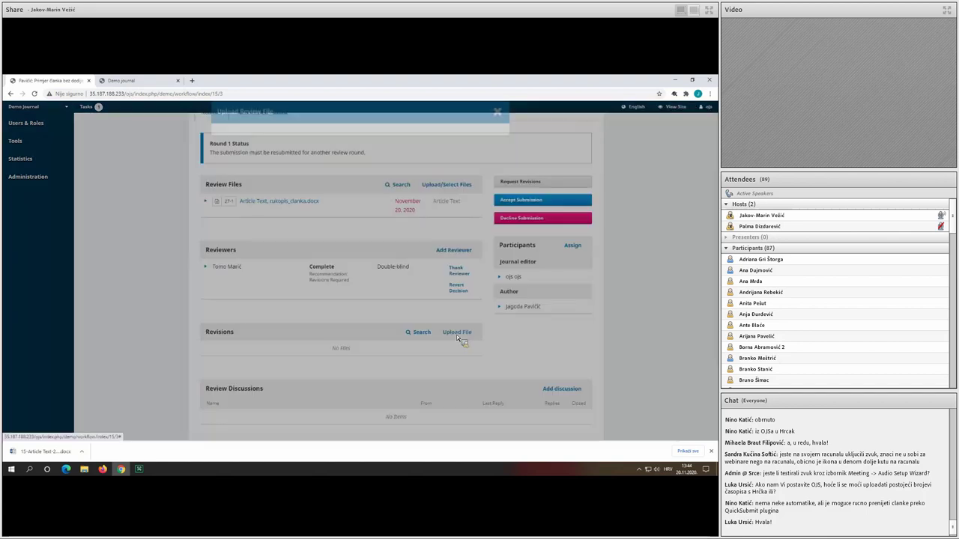
{"action": "left_click", "coordinate": [280, 183]}
{"action": "left_click", "coordinate": [269, 191]}
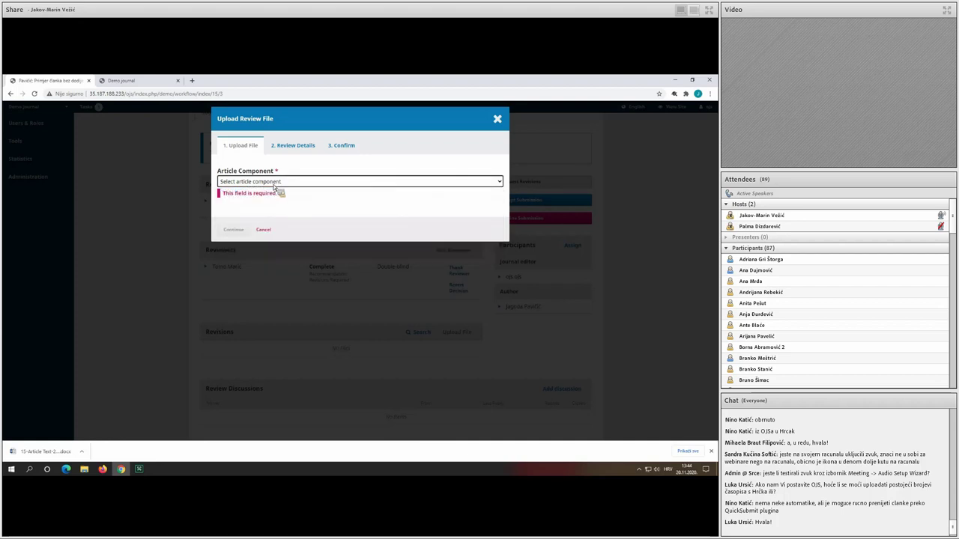
{"action": "left_click", "coordinate": [268, 183]}
{"action": "left_click", "coordinate": [263, 198]}
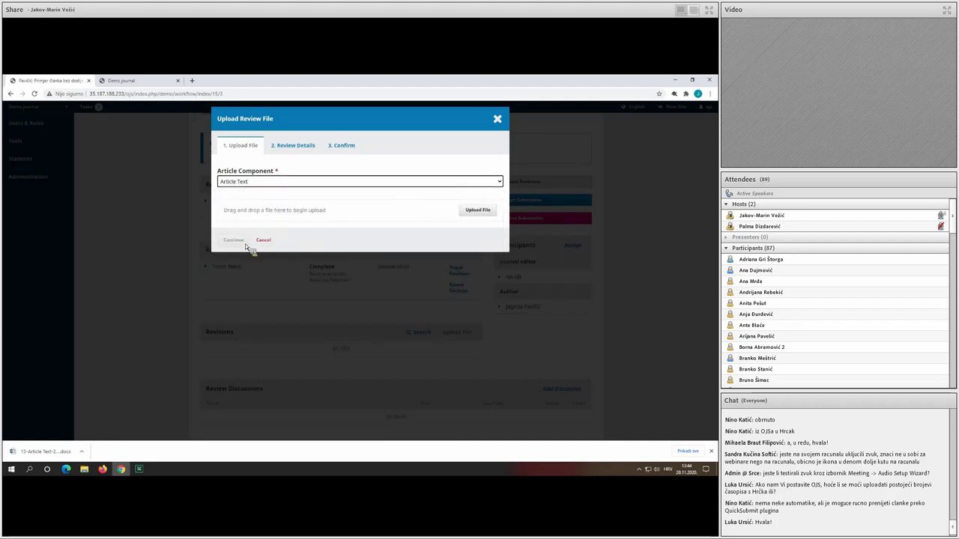
{"action": "left_click", "coordinate": [471, 211]}
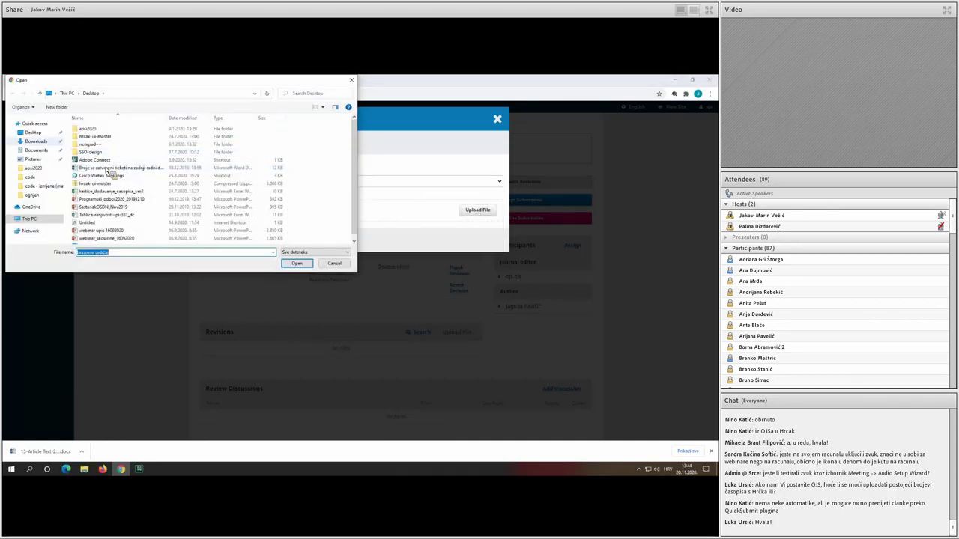
{"action": "left_click", "coordinate": [35, 141]}
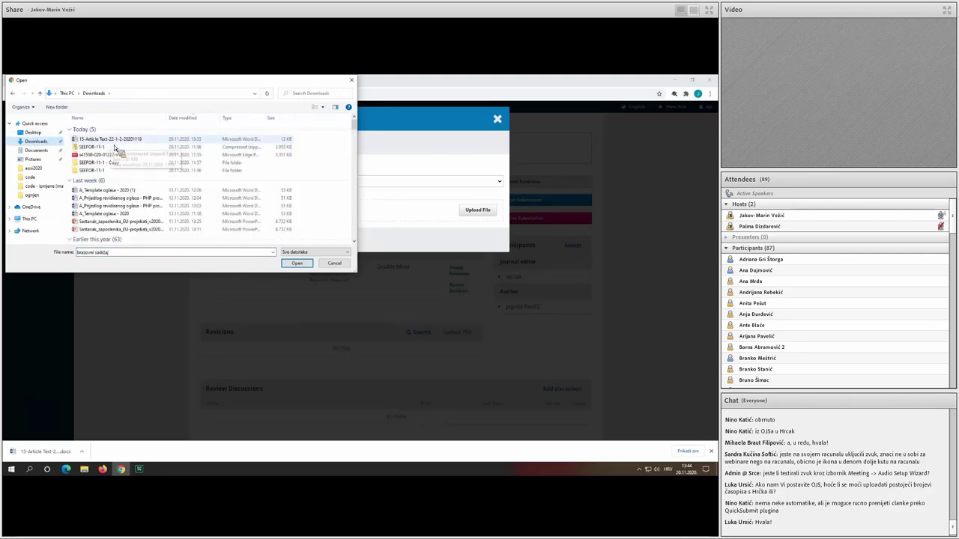
{"action": "double_click", "coordinate": [108, 140]}
{"action": "left_click", "coordinate": [234, 240]}
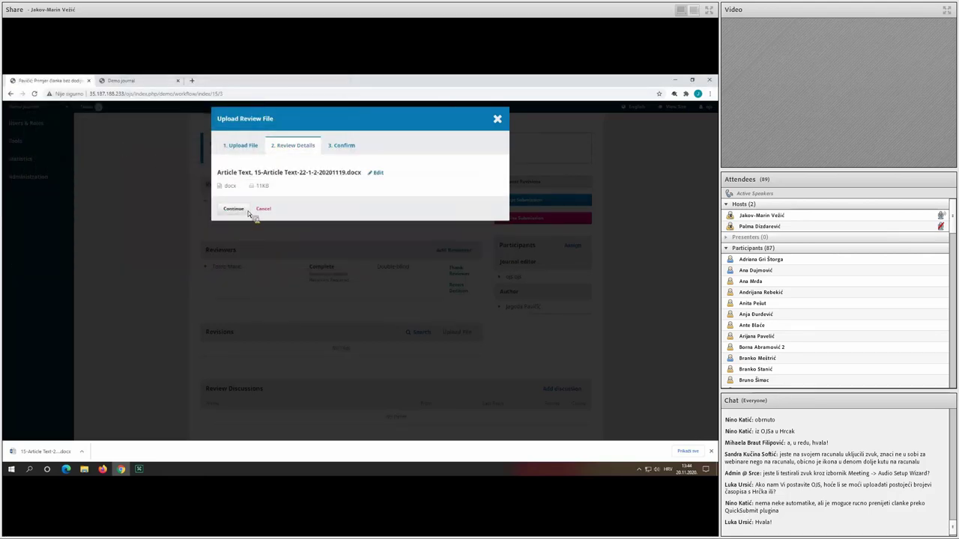
{"action": "left_click", "coordinate": [238, 212]}
{"action": "left_click", "coordinate": [232, 236]}
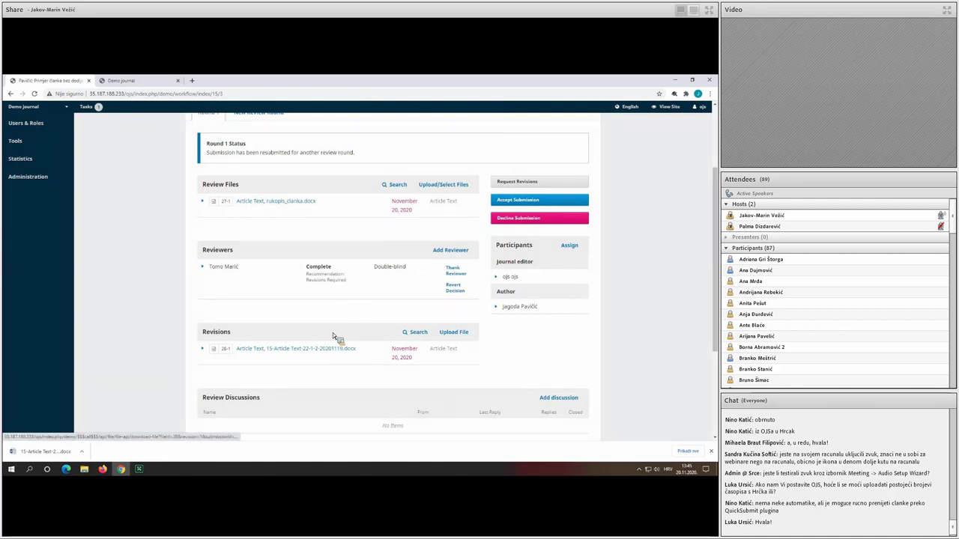
{"action": "scroll", "coordinate": [282, 178], "scroll_direction": "up", "scroll_amount": 3}
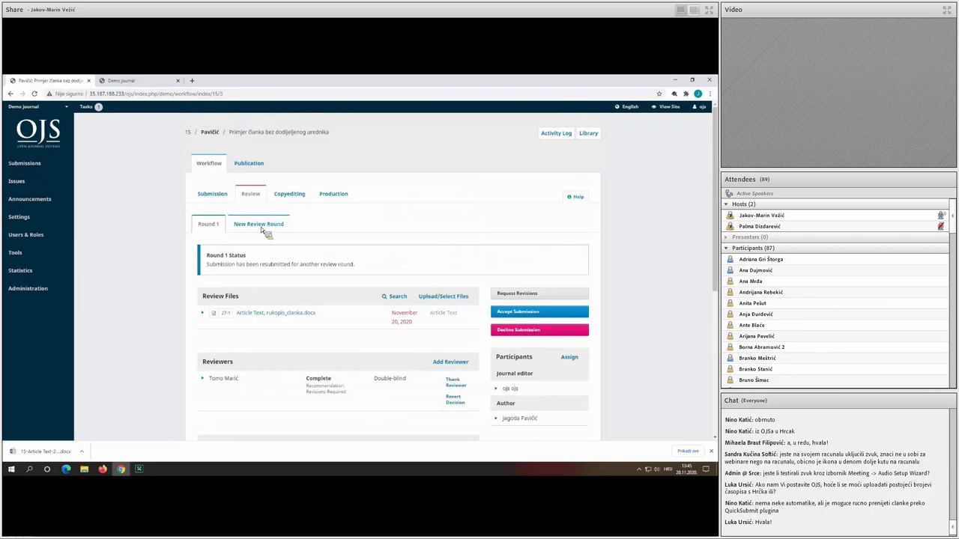
{"action": "left_click", "coordinate": [261, 228]}
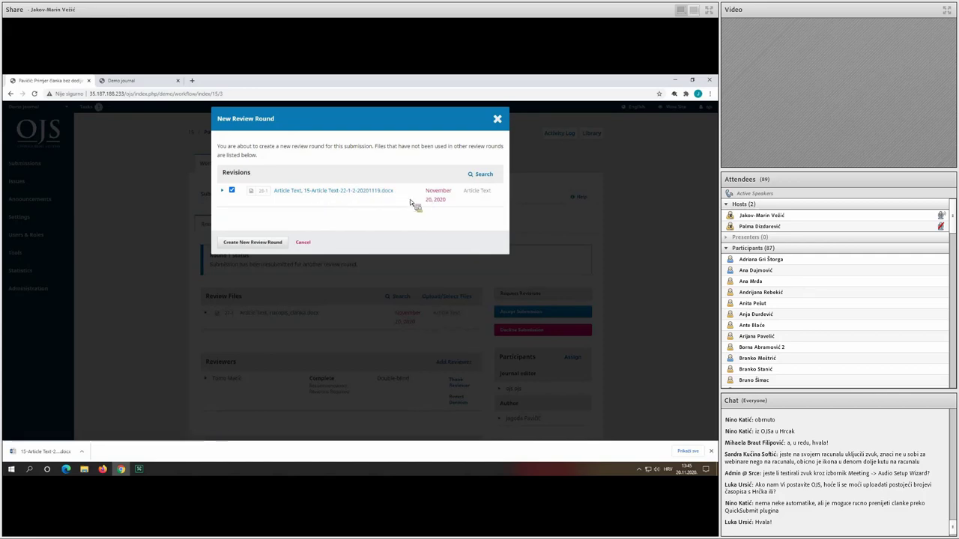
Create Review Round 2 with the revised Article Text file ticked.
{"action": "left_click", "coordinate": [267, 246]}
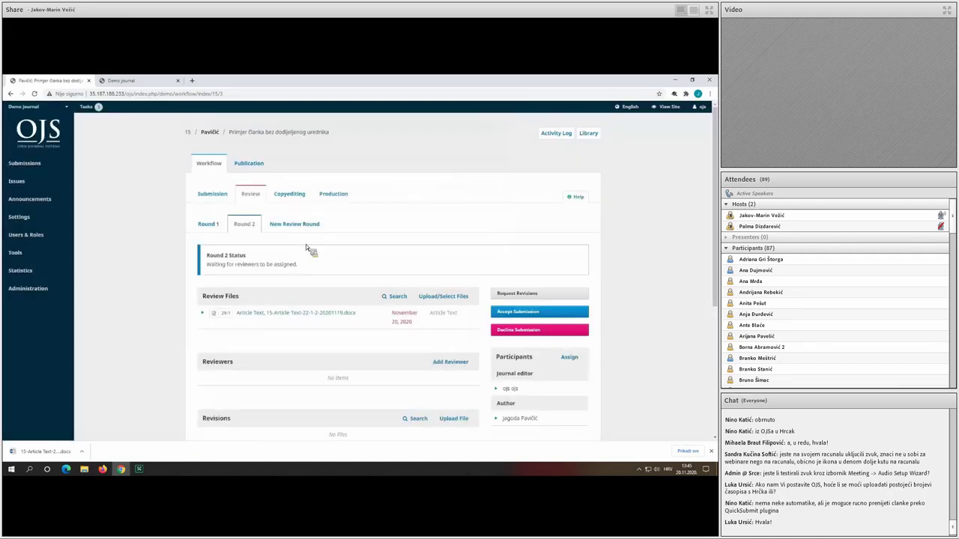
{"action": "scroll", "coordinate": [317, 255], "scroll_direction": "down", "scroll_amount": 1}
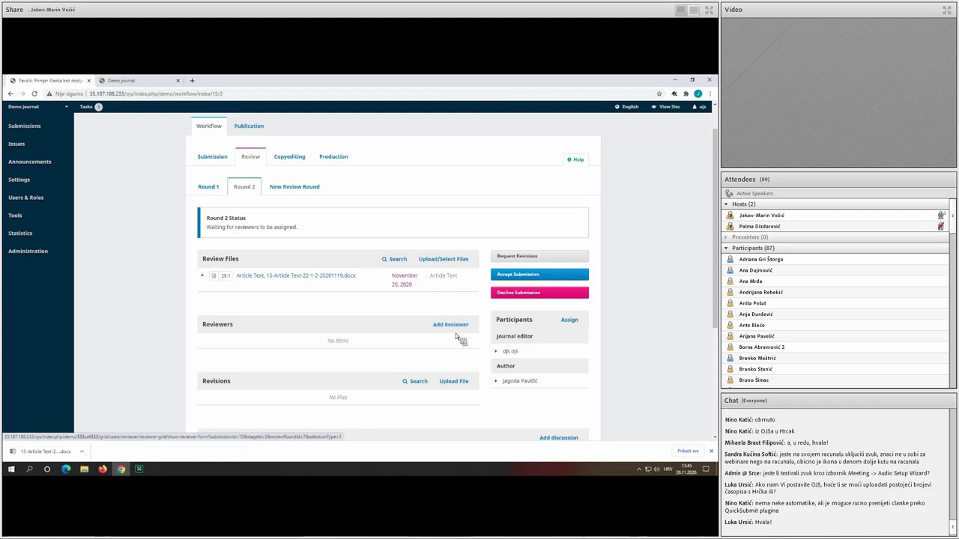
Choose Accept Submission and confirm the acceptance in its dialog.
{"action": "left_click", "coordinate": [516, 276]}
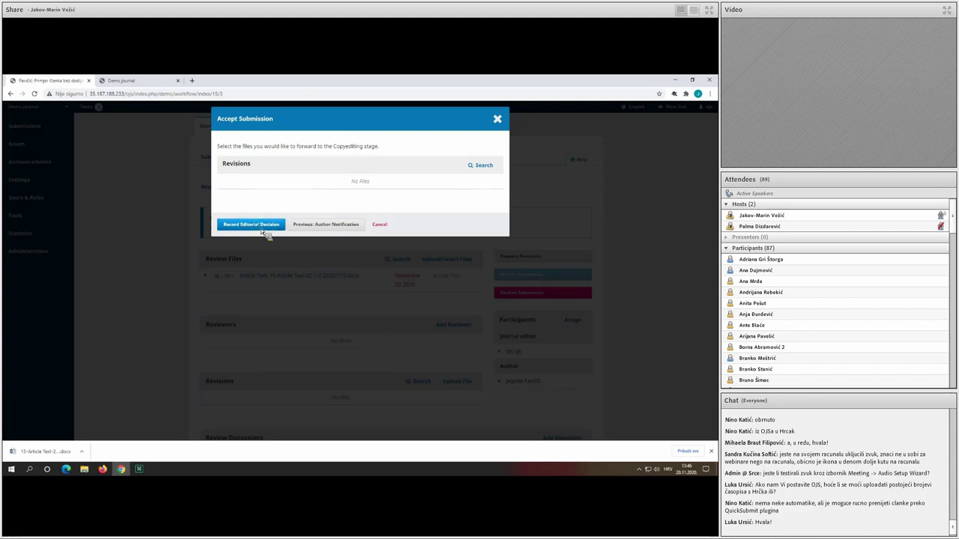
{"action": "left_click", "coordinate": [262, 231]}
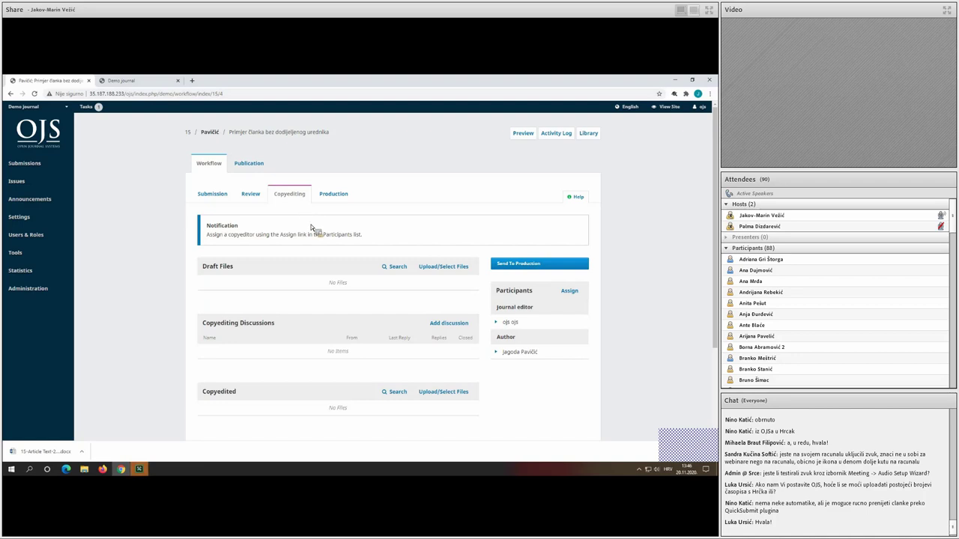
Add the revised review-stage Article Text file to the copyediting Draft Files.
{"action": "left_click", "coordinate": [442, 267]}
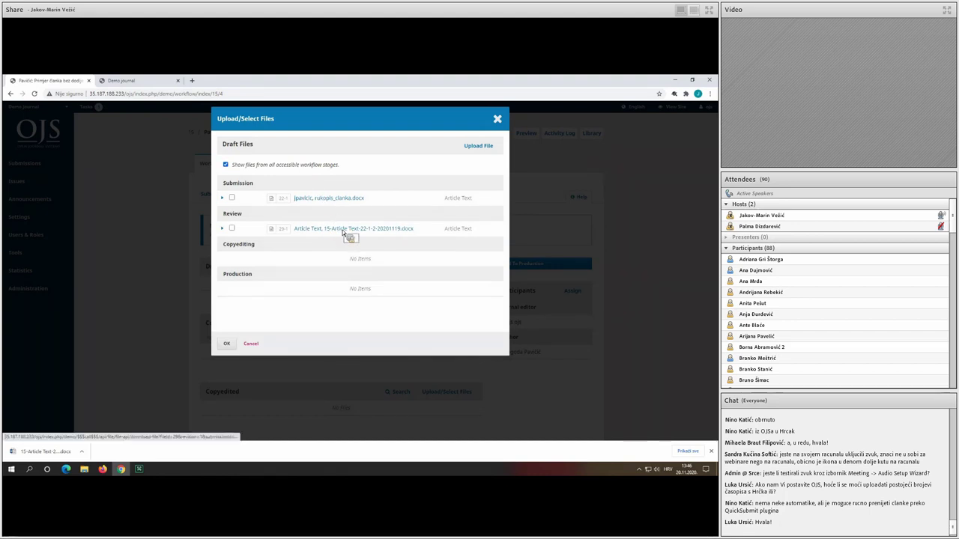
{"action": "left_click", "coordinate": [232, 229]}
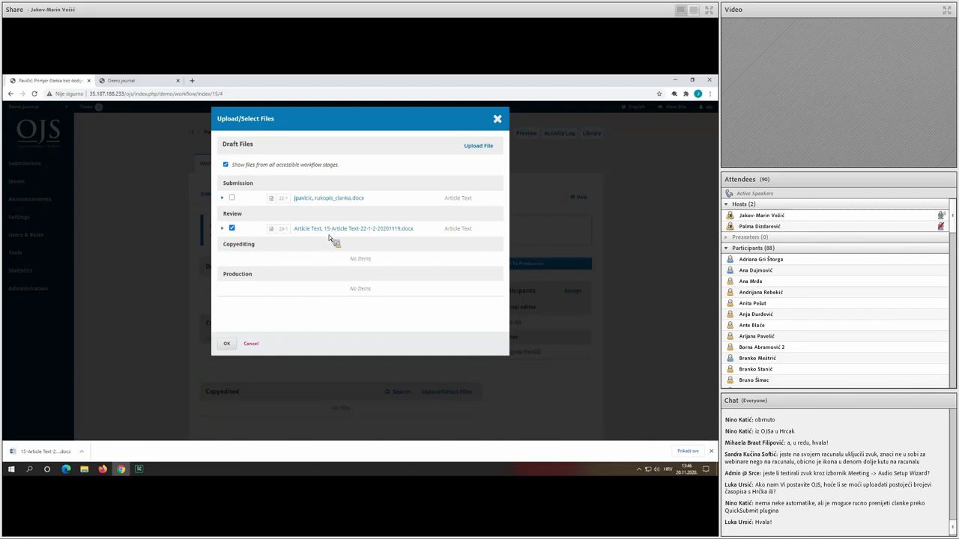
{"action": "left_click", "coordinate": [226, 343]}
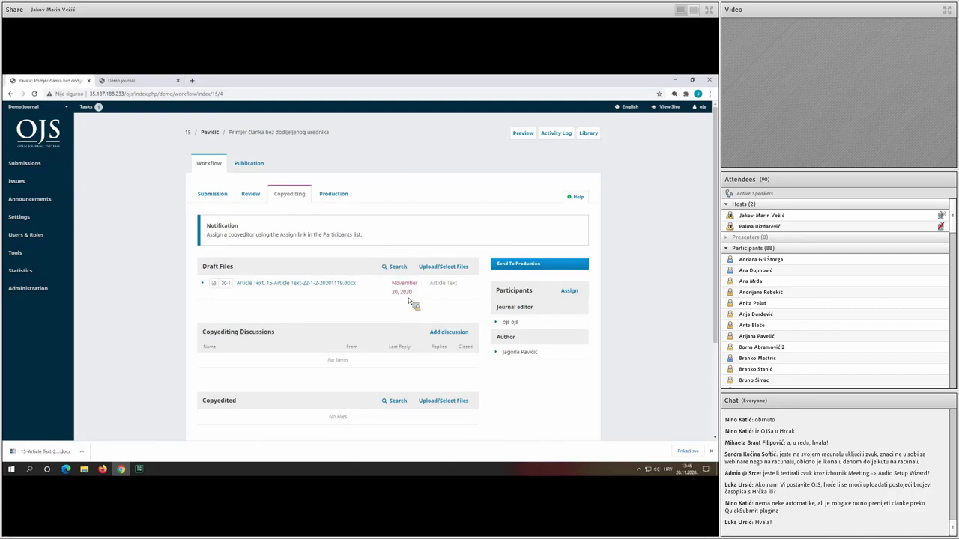
Start assigning a copyediting participant, then discard the assignment without saving.
{"action": "left_click", "coordinate": [576, 292]}
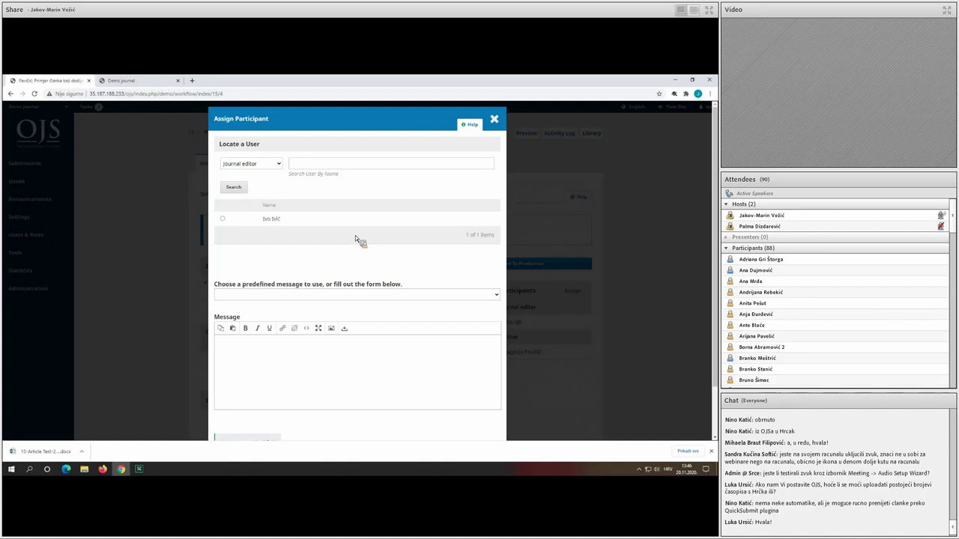
{"action": "left_click", "coordinate": [494, 119]}
{"action": "left_click", "coordinate": [388, 143]}
{"action": "scroll", "coordinate": [304, 309], "scroll_direction": "down", "scroll_amount": 2}
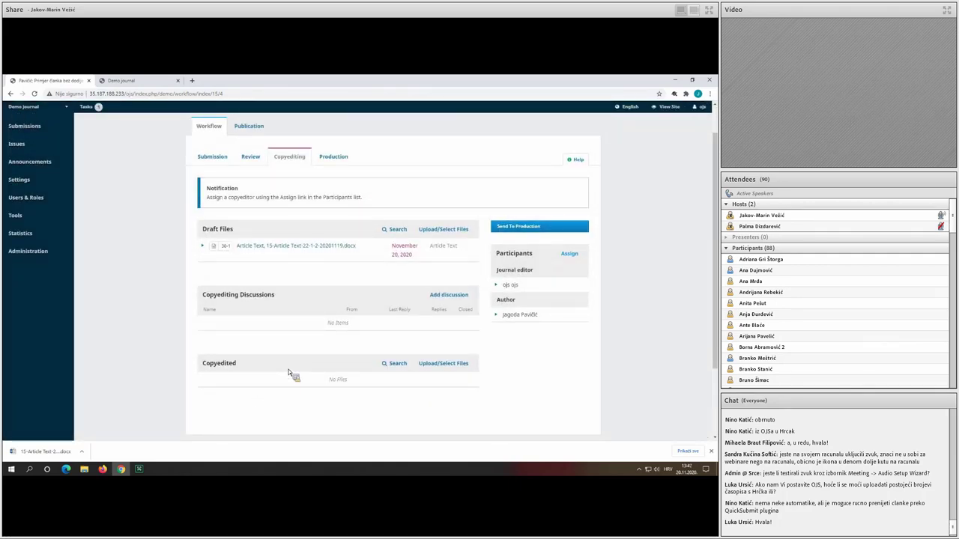
{"action": "scroll", "coordinate": [365, 355], "scroll_direction": "down", "scroll_amount": 1}
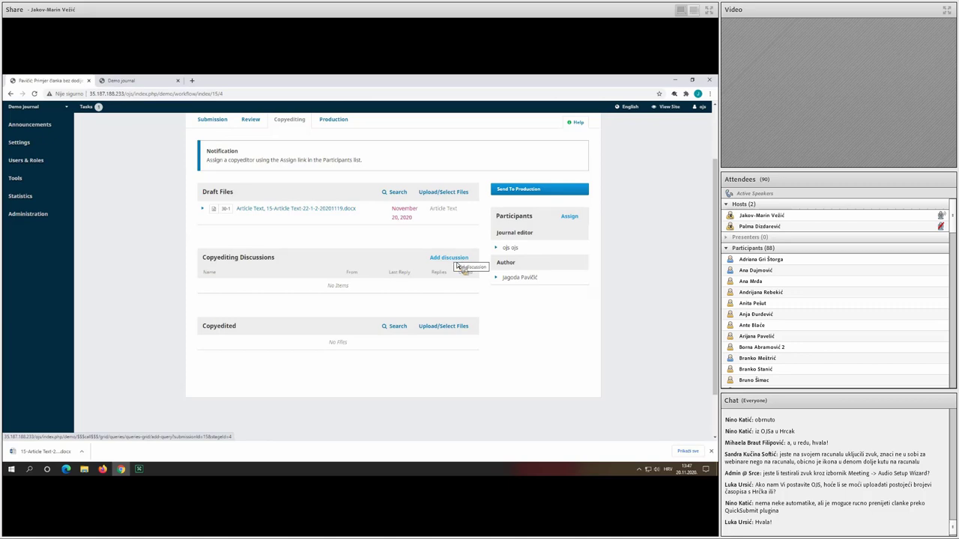
{"action": "scroll", "coordinate": [441, 289], "scroll_direction": "up", "scroll_amount": 2}
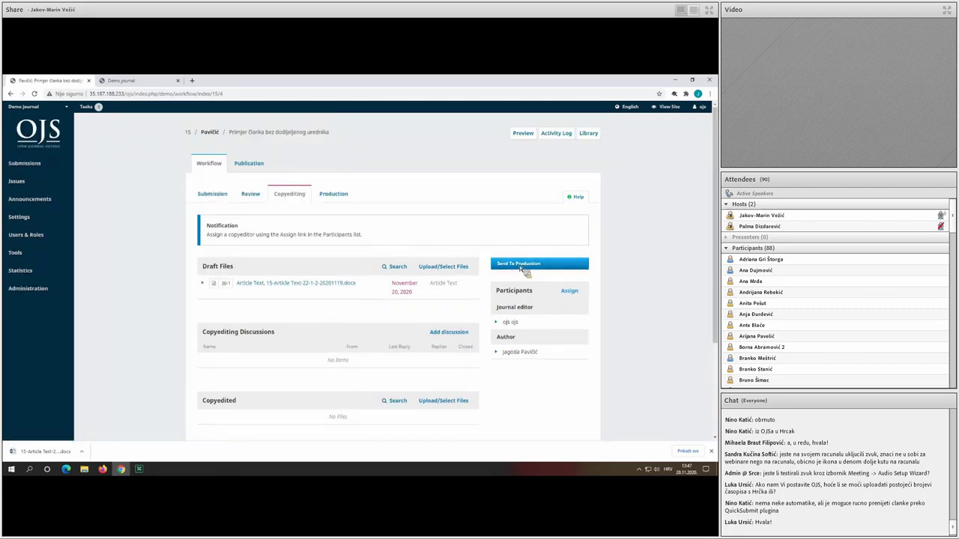
Send the submission to production with the draft Article Text .docx selected.
{"action": "left_click", "coordinate": [528, 264]}
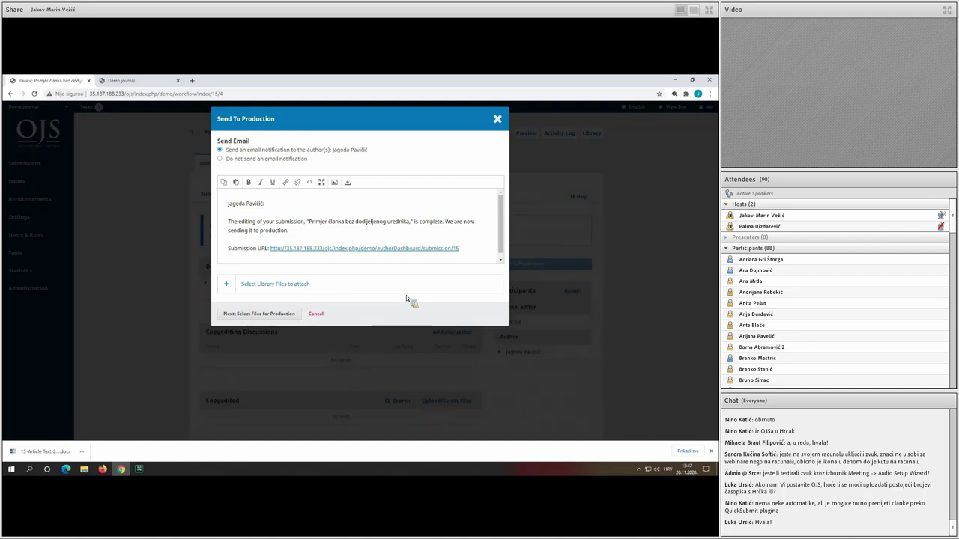
{"action": "left_click", "coordinate": [374, 284]}
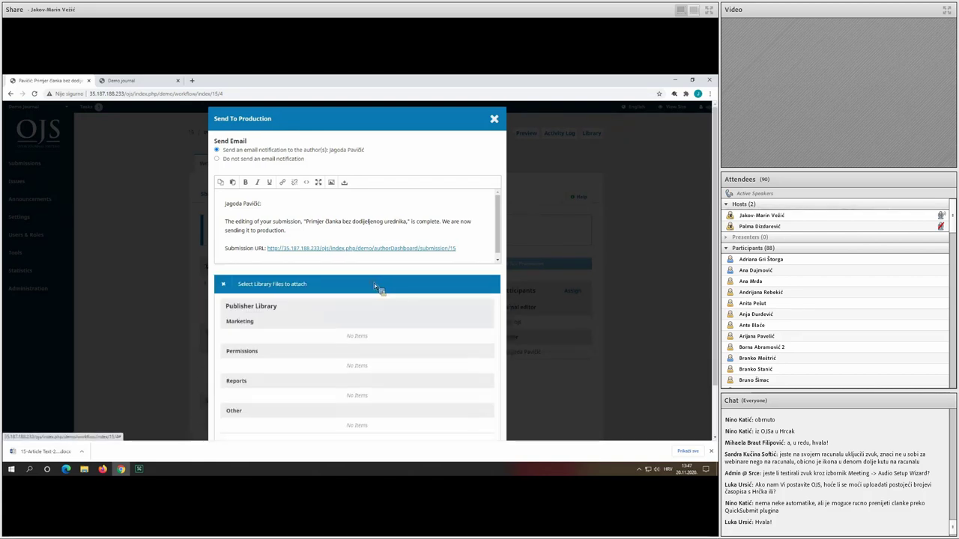
{"action": "left_click", "coordinate": [327, 290]}
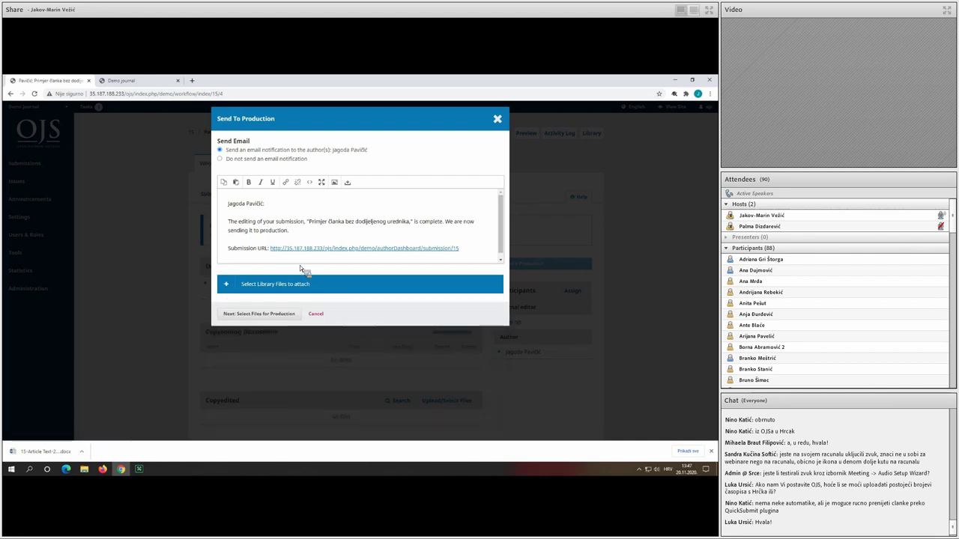
{"action": "left_click", "coordinate": [261, 314]}
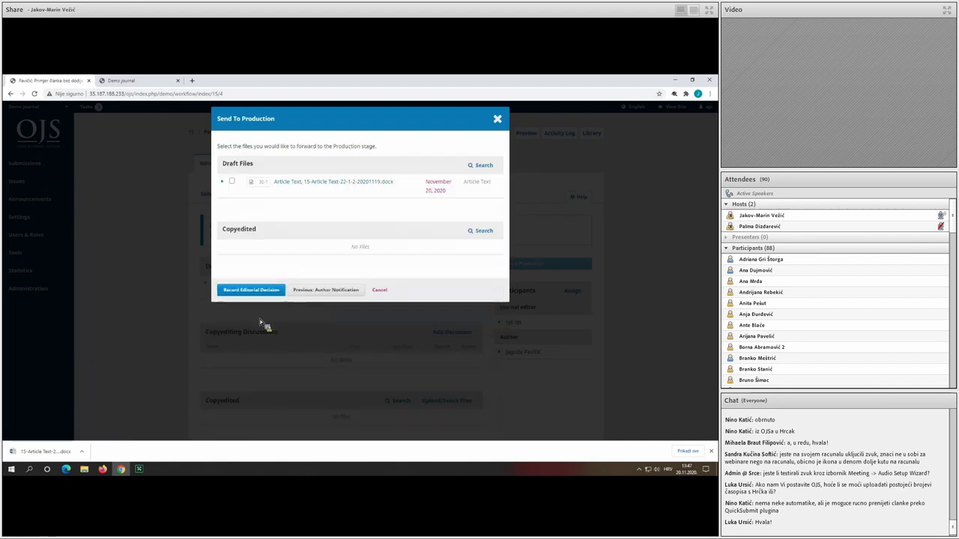
{"action": "left_click", "coordinate": [231, 181]}
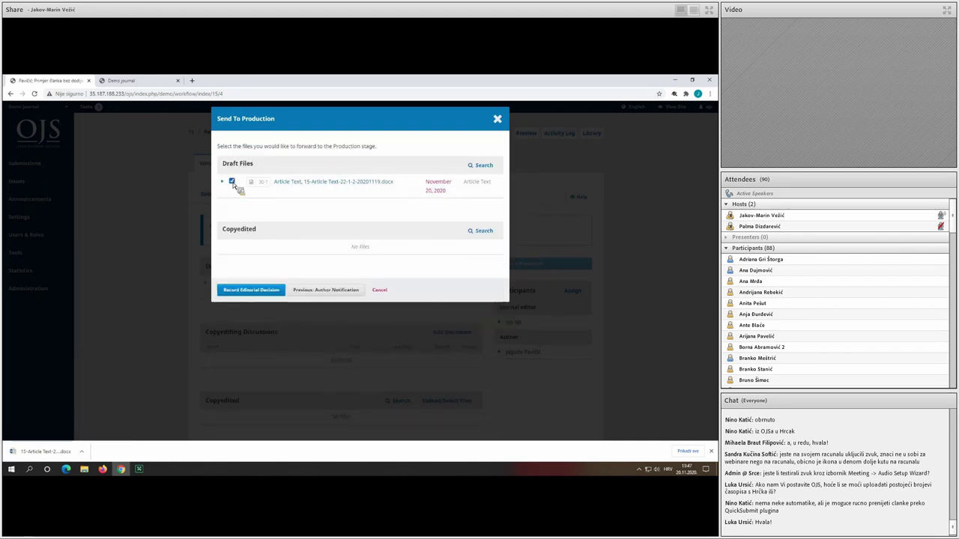
{"action": "left_click", "coordinate": [254, 291]}
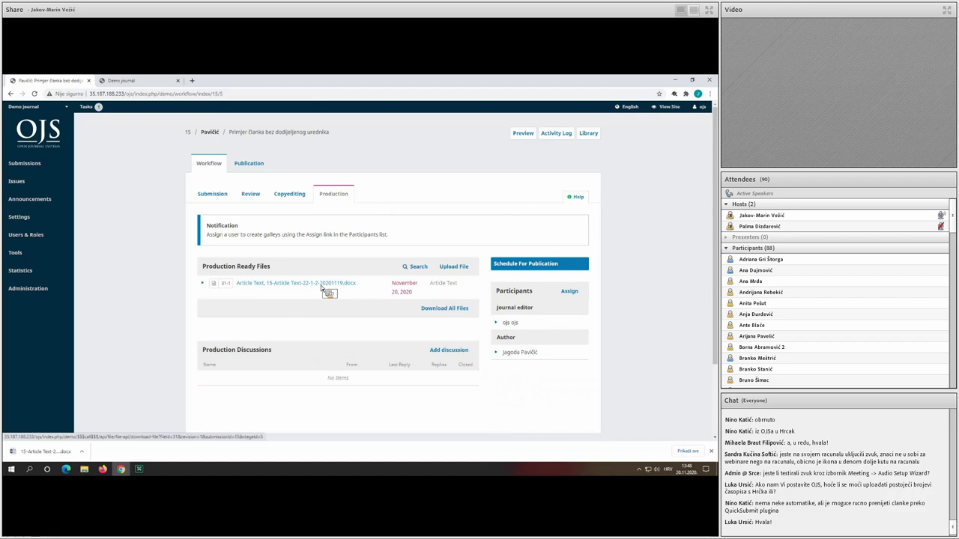
Look at the Publication tab's Galleys, then return to the production files.
{"action": "left_click_drag", "start_coordinate": [321, 286], "coordinate": [256, 173]}
{"action": "left_click", "coordinate": [252, 167]}
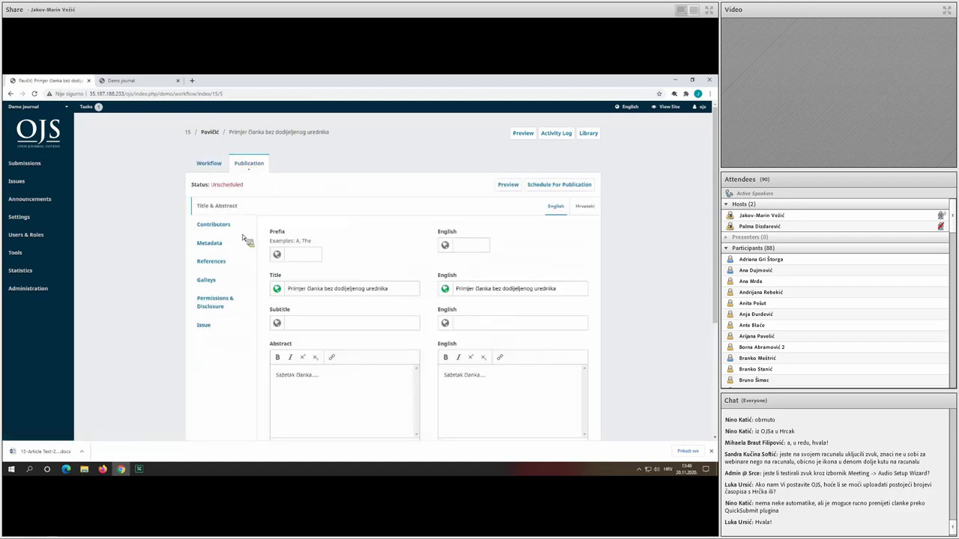
{"action": "left_click", "coordinate": [219, 289]}
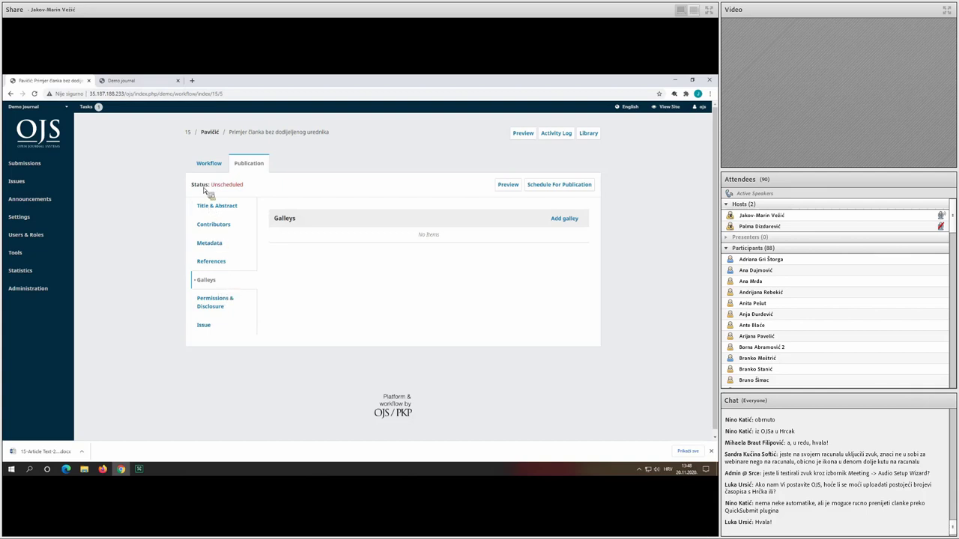
{"action": "left_click", "coordinate": [221, 167]}
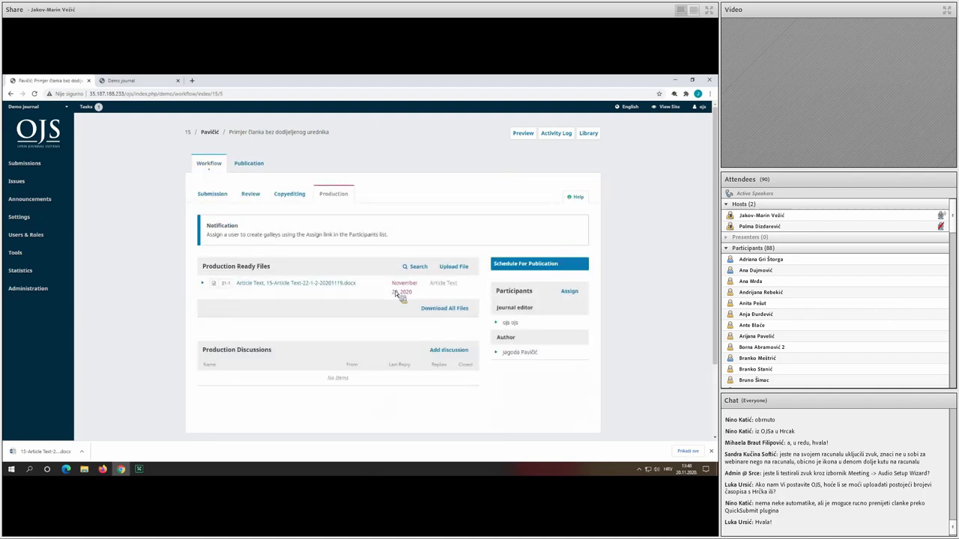
Review Title & Abstract and Contributors, ending on the empty Galleys list.
{"action": "left_click", "coordinate": [532, 264]}
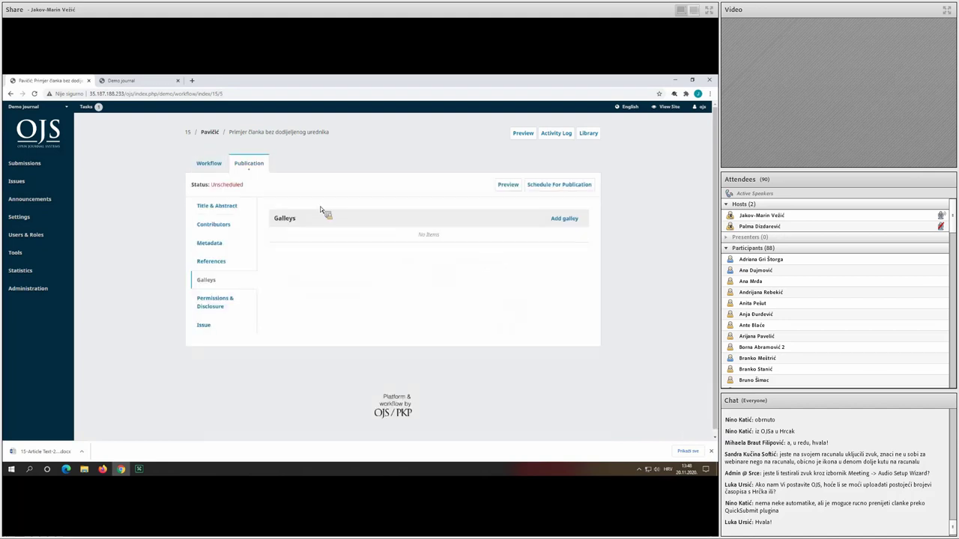
{"action": "left_click", "coordinate": [247, 205]}
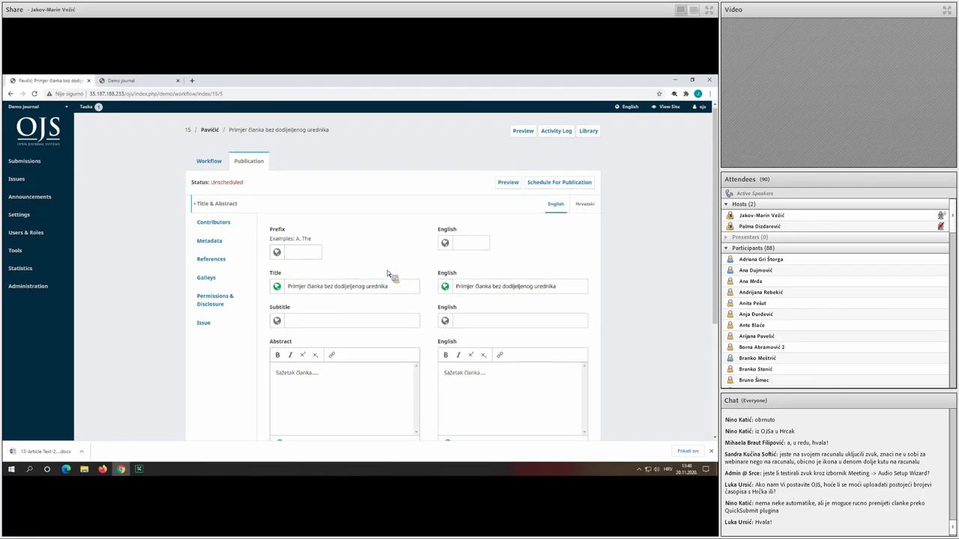
{"action": "scroll", "coordinate": [404, 254], "scroll_direction": "down", "scroll_amount": 1}
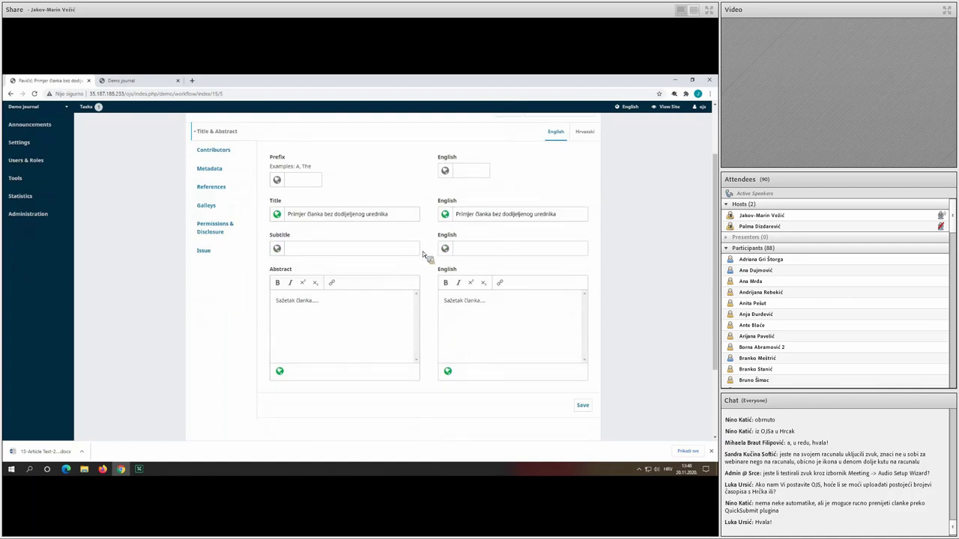
{"action": "scroll", "coordinate": [435, 269], "scroll_direction": "up", "scroll_amount": 1}
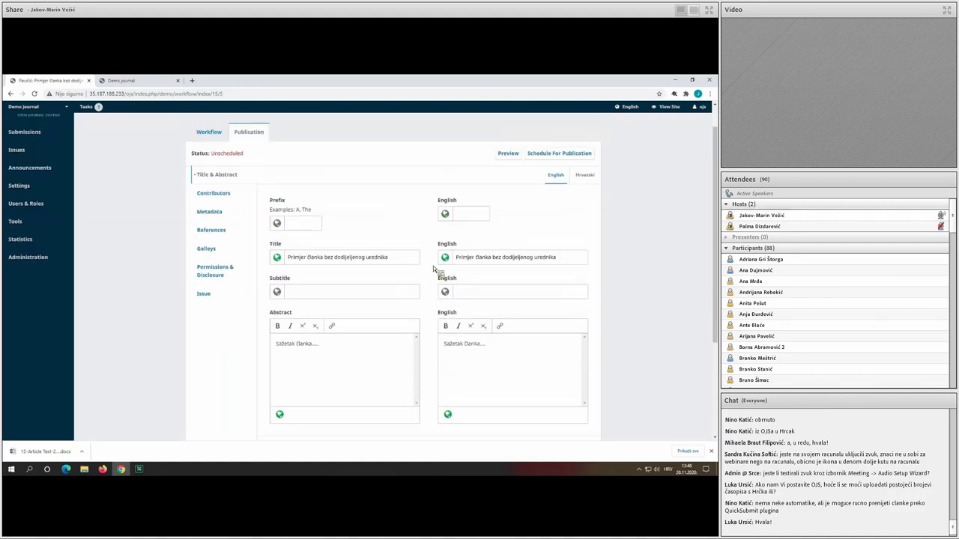
{"action": "left_click", "coordinate": [213, 224]}
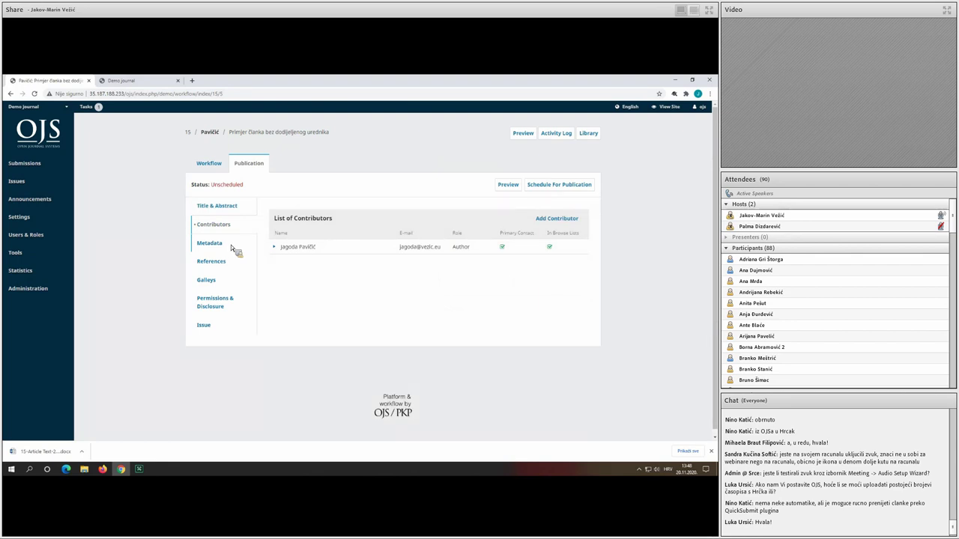
{"action": "left_click", "coordinate": [213, 280]}
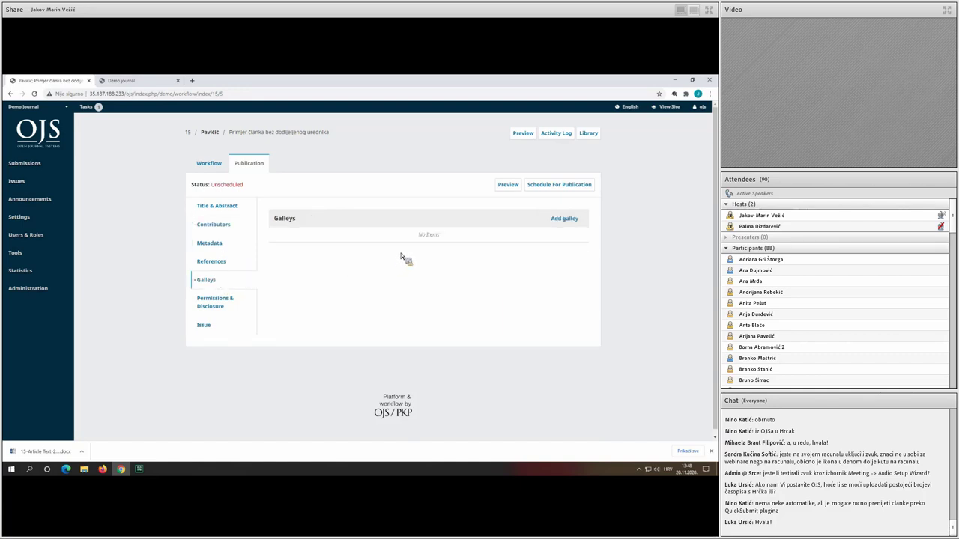
Create a galley labelled 'PDF' in English, not hosted elsewhere, and save it.
{"action": "left_click", "coordinate": [564, 219]}
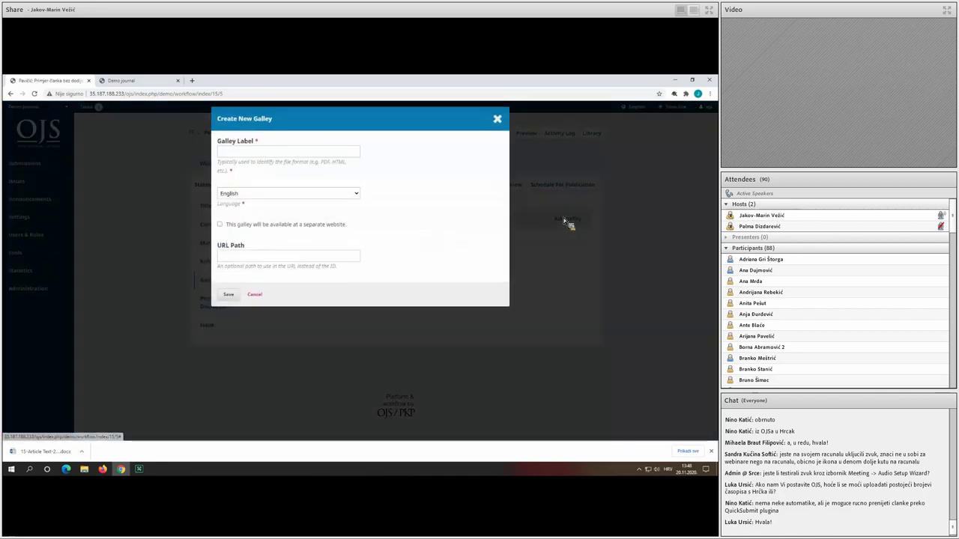
{"action": "left_click", "coordinate": [295, 156]}
{"action": "type", "text": "PDF"}
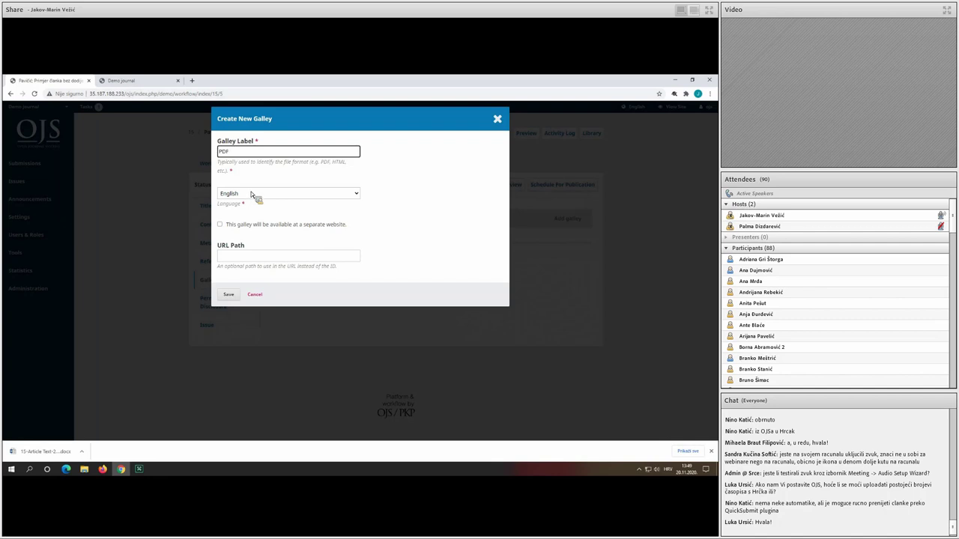
{"action": "left_click", "coordinate": [267, 194]}
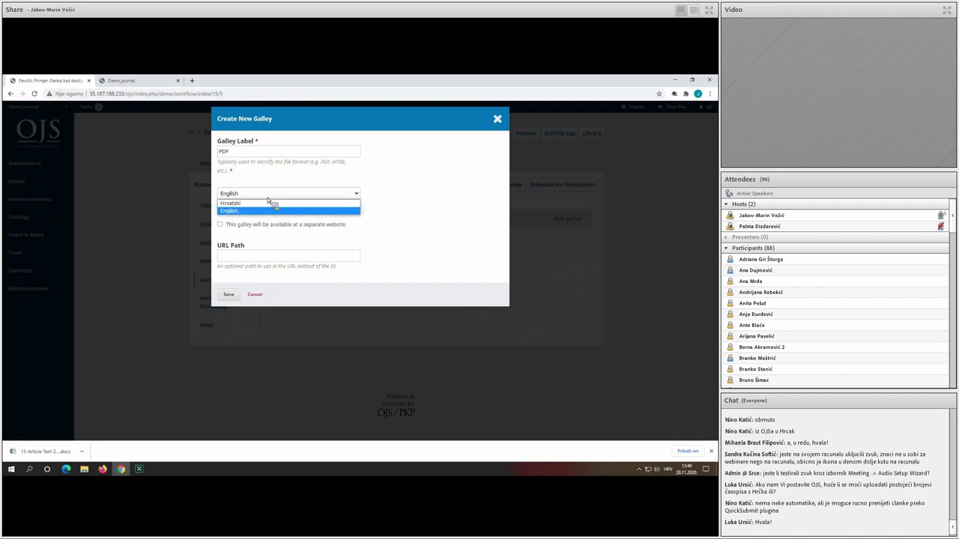
{"action": "left_click", "coordinate": [268, 195]}
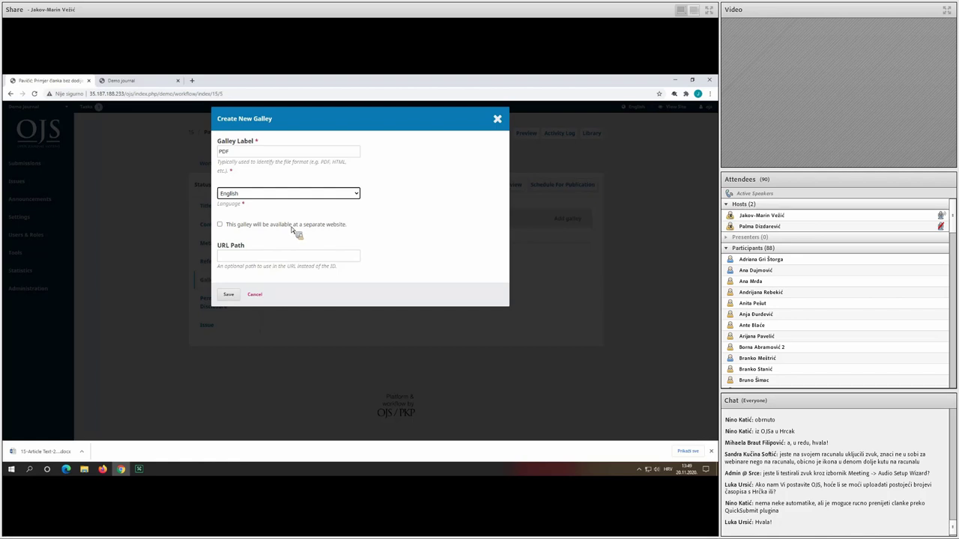
{"action": "left_click", "coordinate": [292, 227]}
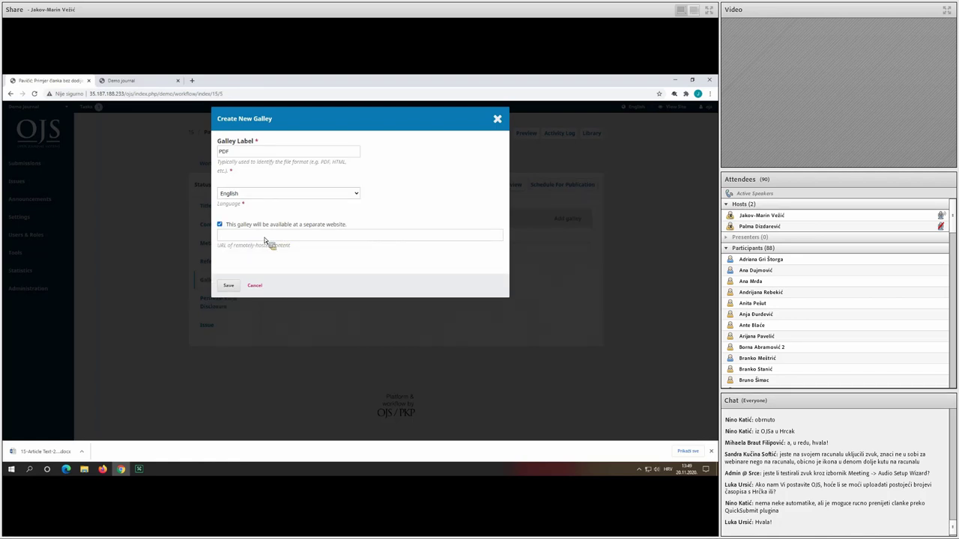
{"action": "left_click", "coordinate": [276, 227]}
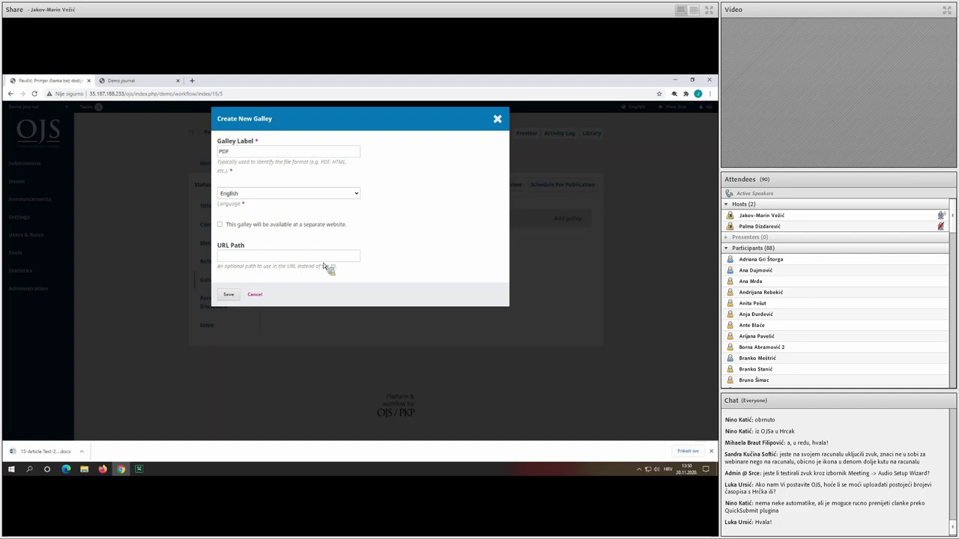
{"action": "left_click", "coordinate": [230, 295]}
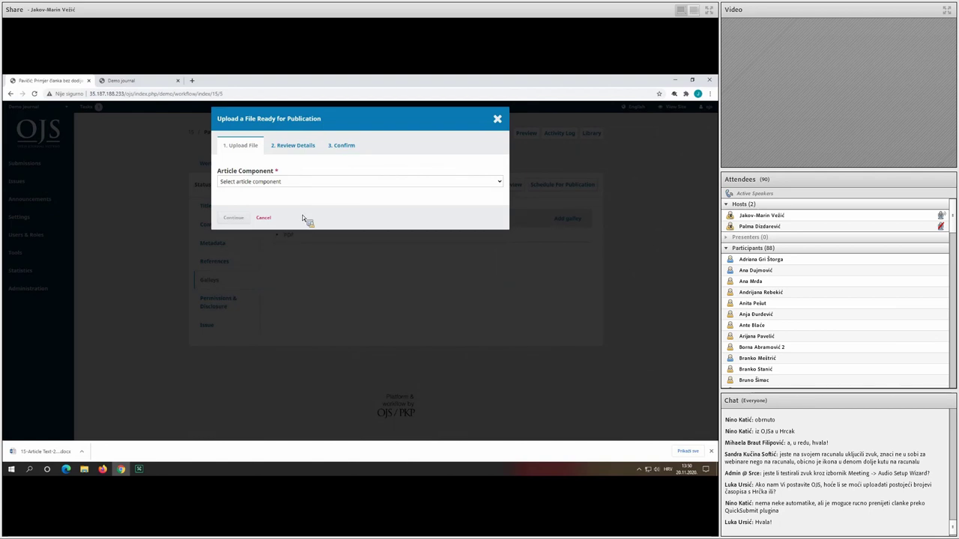
{"action": "left_click", "coordinate": [286, 183]}
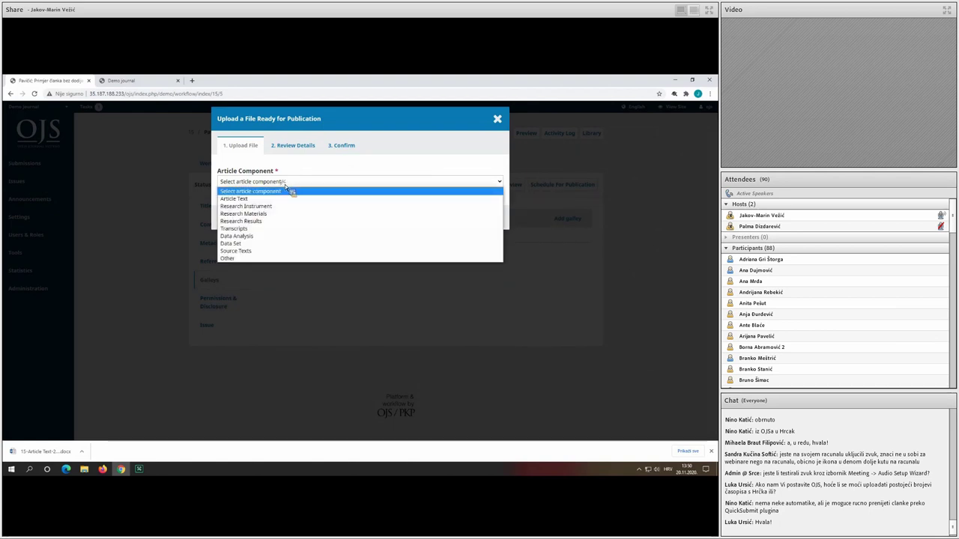
{"action": "left_click", "coordinate": [293, 200]}
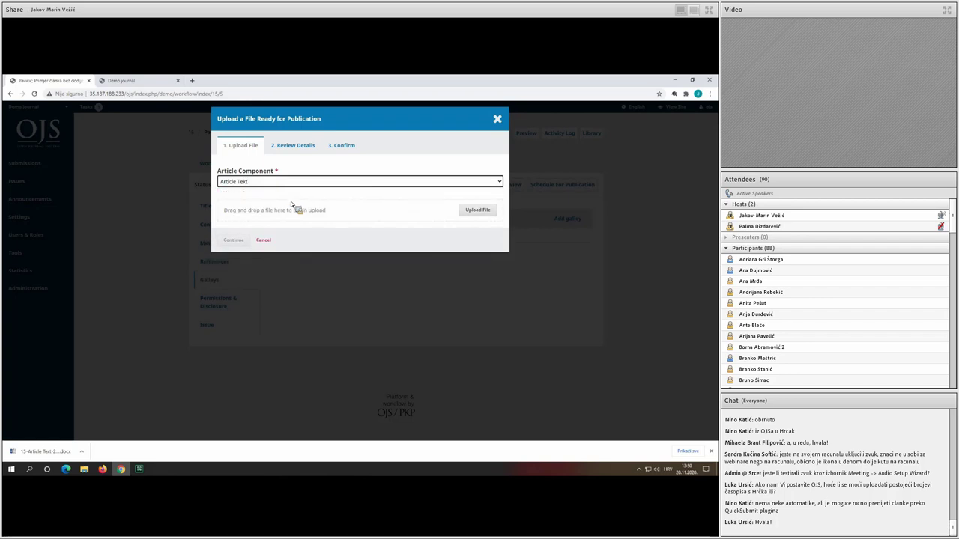
{"action": "left_click", "coordinate": [483, 210]}
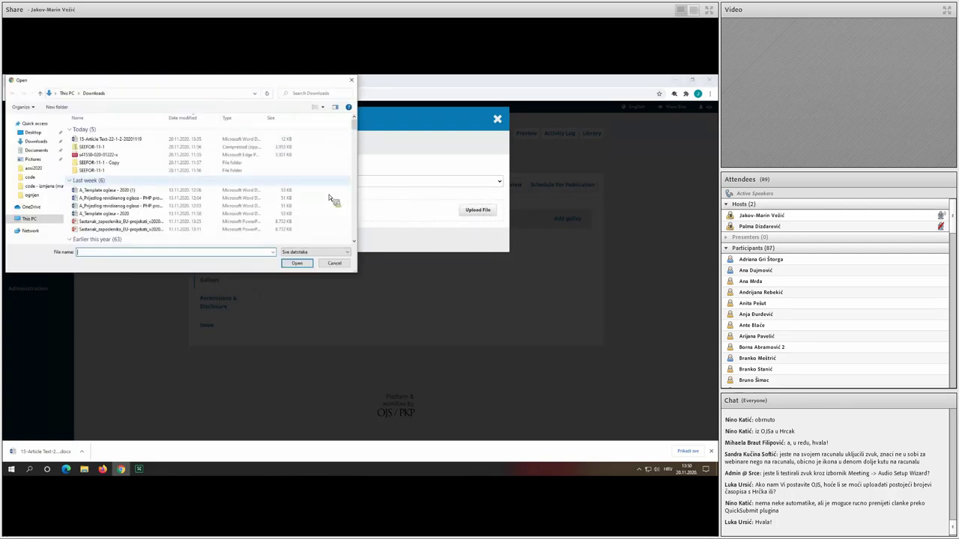
{"action": "double_click", "coordinate": [105, 155]}
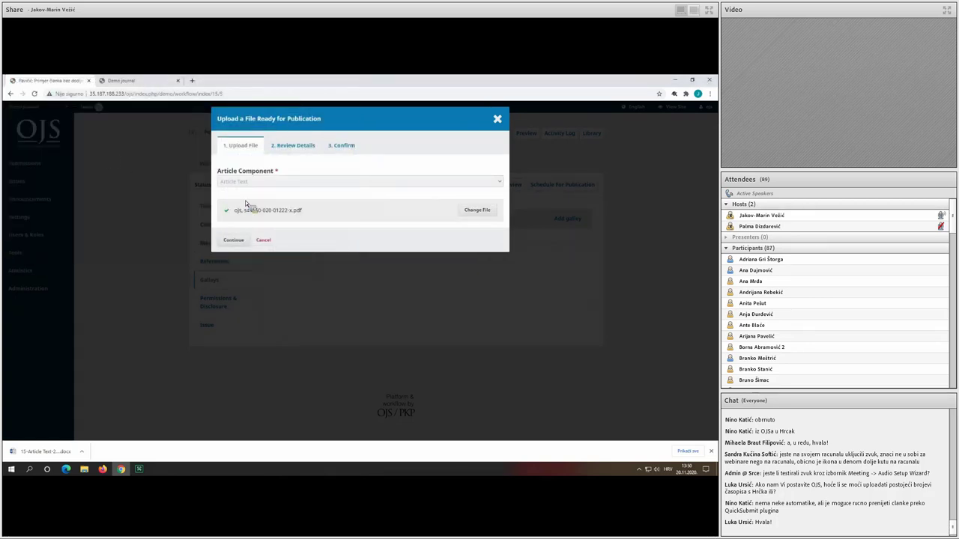
{"action": "left_click", "coordinate": [234, 241]}
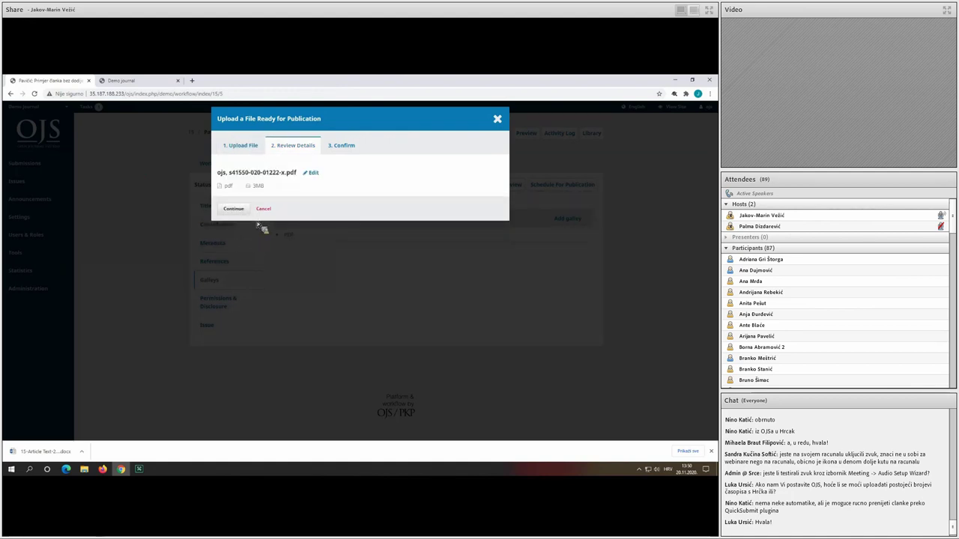
{"action": "left_click", "coordinate": [234, 209]}
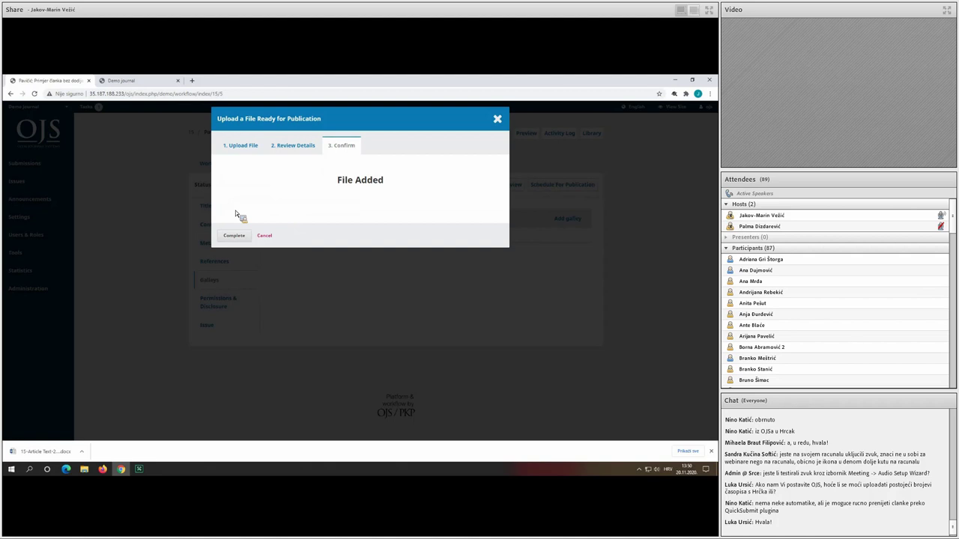
{"action": "left_click", "coordinate": [234, 235]}
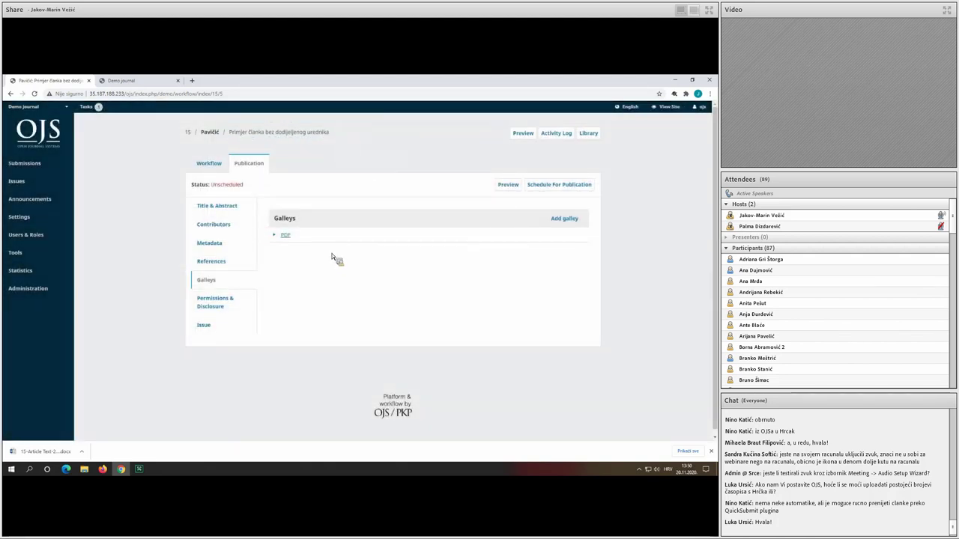
Begin replacing the PDF galley's file, cancel, and show the Permissions & Disclosure settings.
{"action": "left_click", "coordinate": [276, 237]}
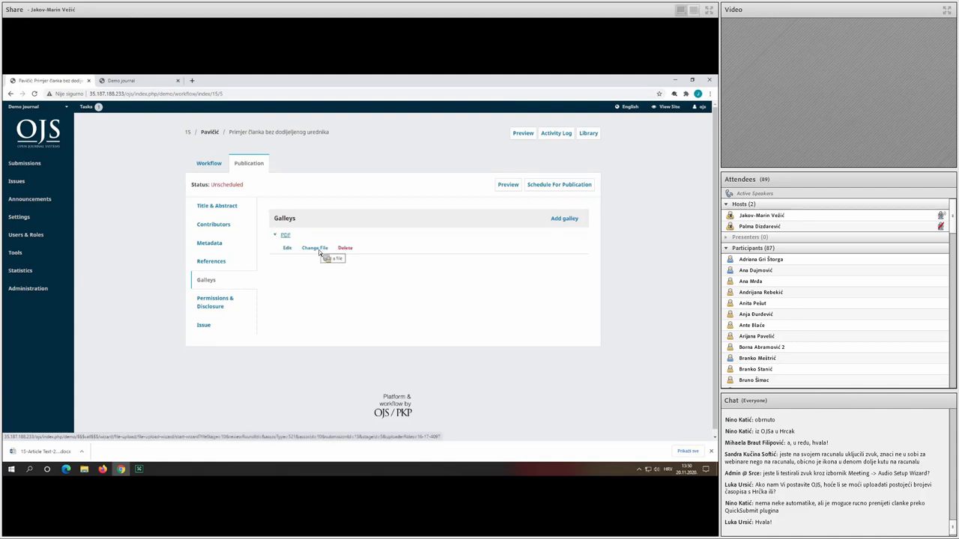
{"action": "left_click", "coordinate": [318, 249]}
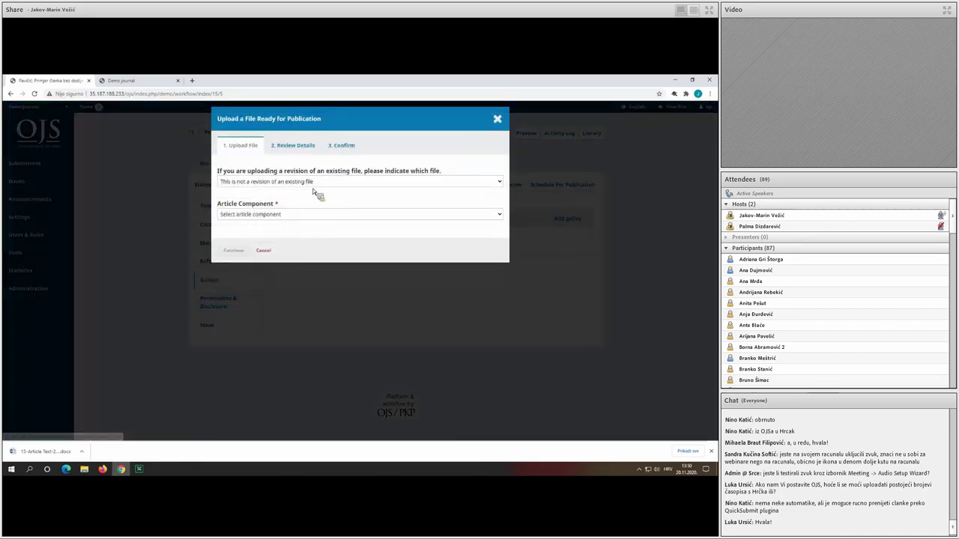
{"action": "left_click", "coordinate": [285, 183]}
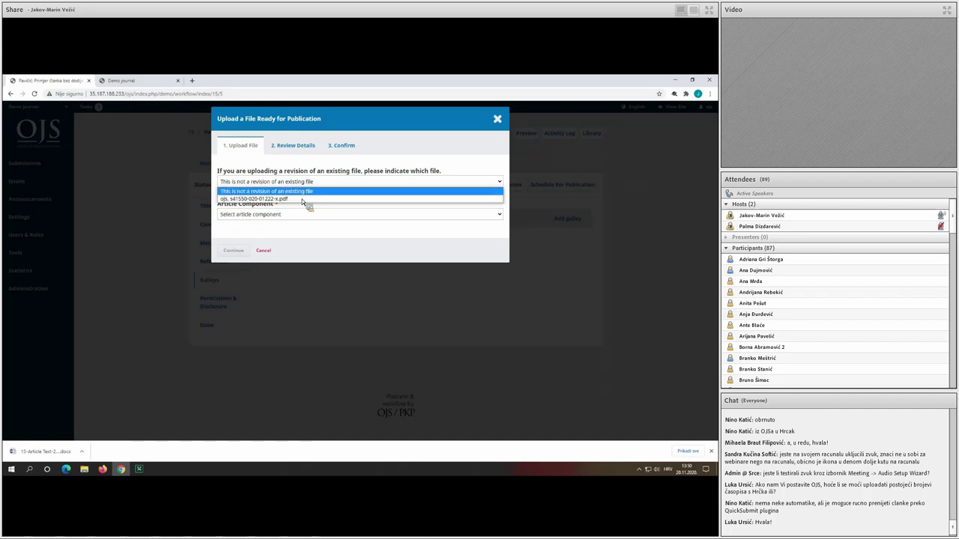
{"action": "left_click", "coordinate": [319, 191]}
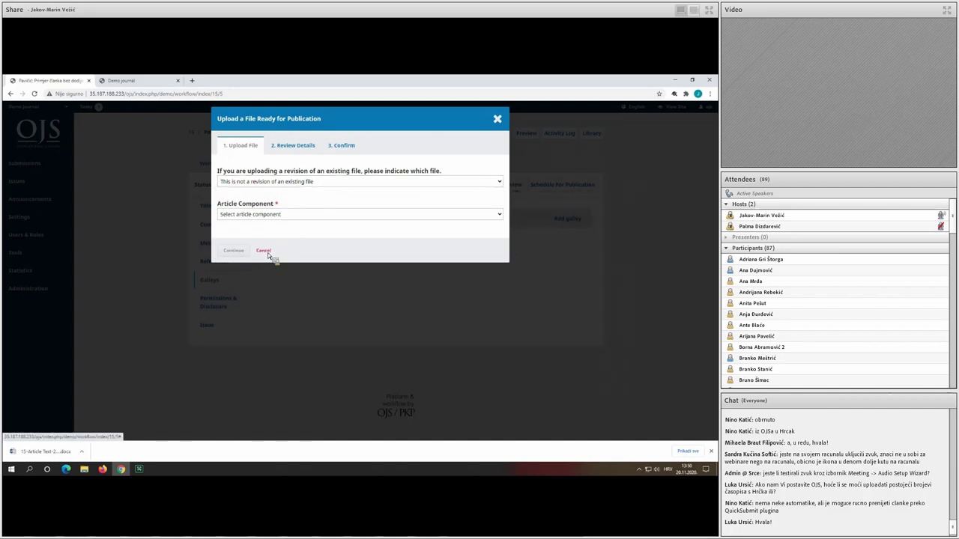
{"action": "left_click", "coordinate": [266, 252]}
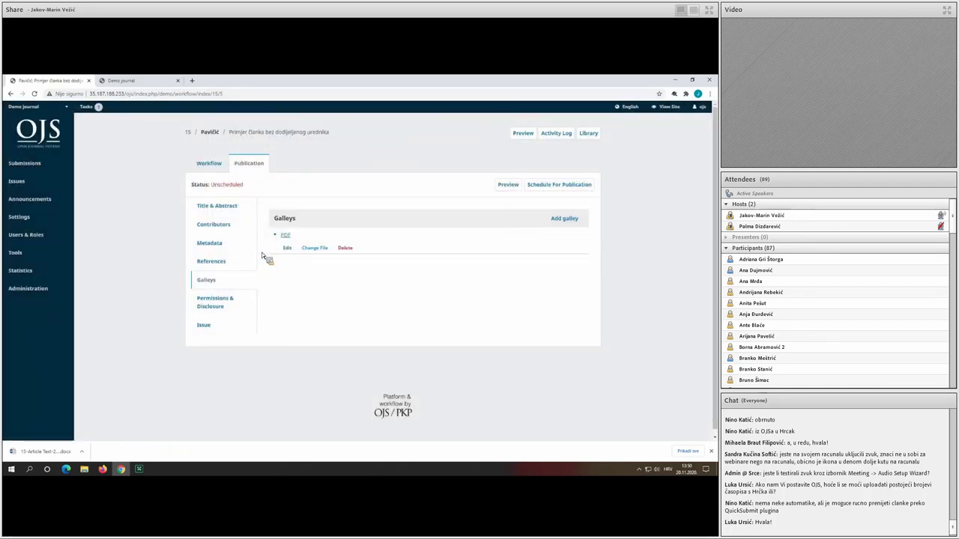
{"action": "left_click", "coordinate": [242, 308]}
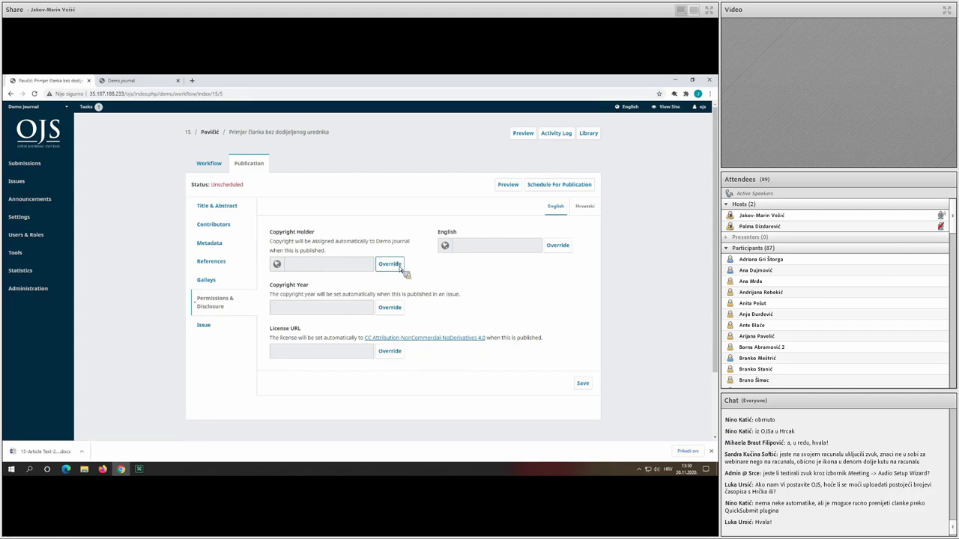
Override the copyright holder with SRCE in both the default and English fields.
{"action": "left_click", "coordinate": [400, 267]}
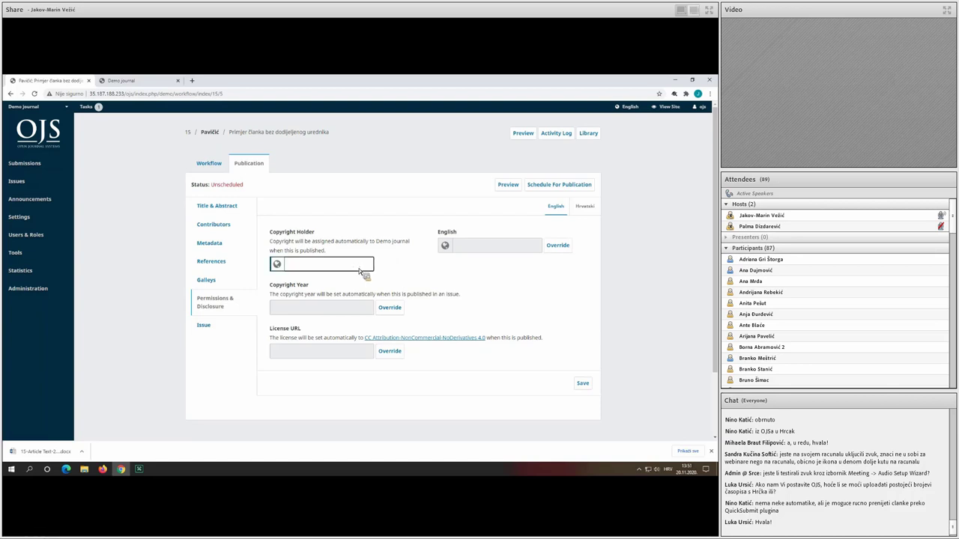
{"action": "type", "text": "SRCE"}
{"action": "left_click", "coordinate": [557, 247]}
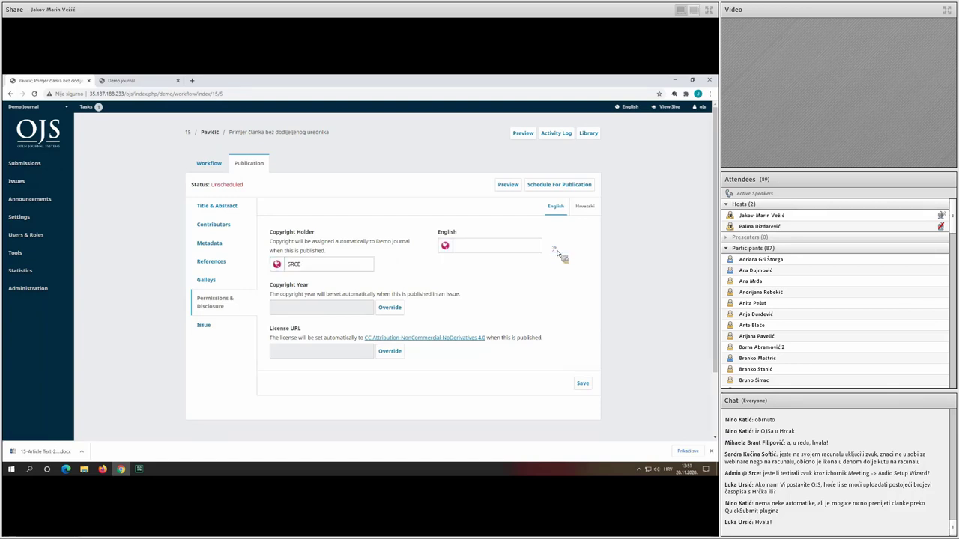
{"action": "left_click", "coordinate": [501, 247]}
{"action": "type", "text": "SRCE"}
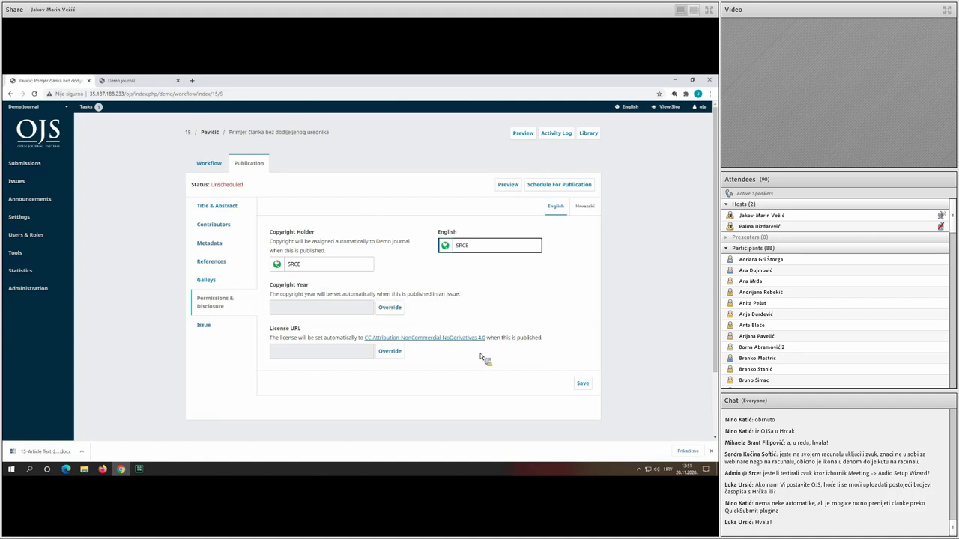
{"action": "left_click", "coordinate": [224, 326]}
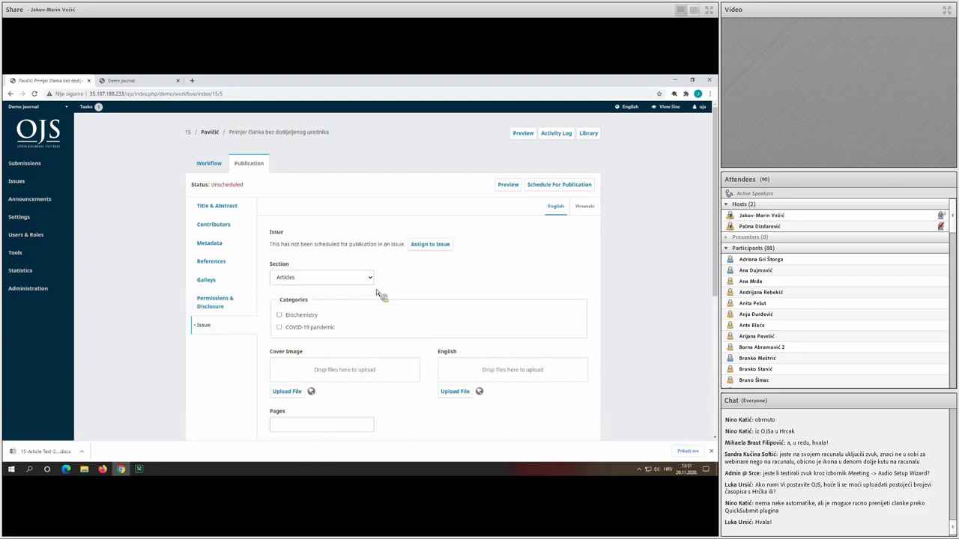
Assign the article to Vol. 1 No. 1 (2020) and schedule it for publication.
{"action": "left_click", "coordinate": [430, 245]}
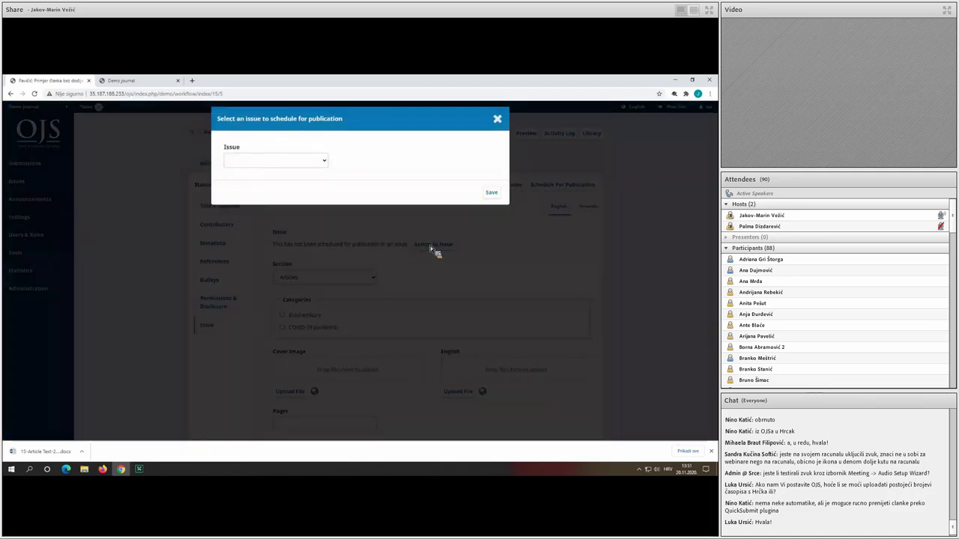
{"action": "left_click", "coordinate": [283, 162]}
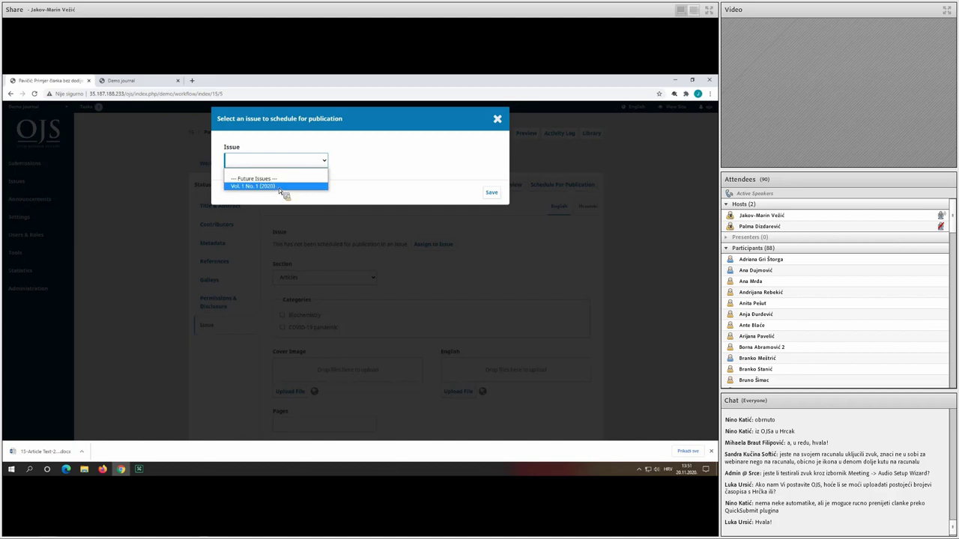
{"action": "left_click", "coordinate": [279, 187]}
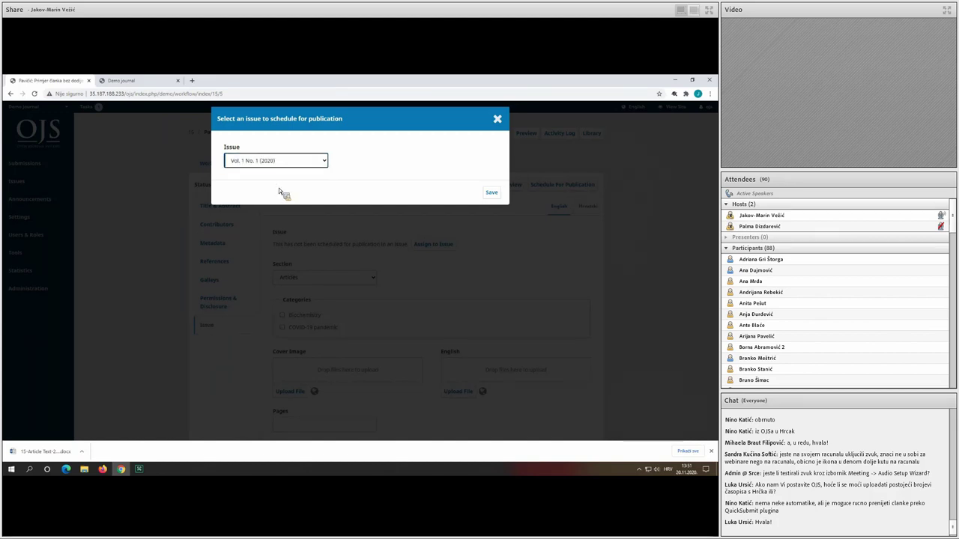
{"action": "left_click", "coordinate": [493, 194]}
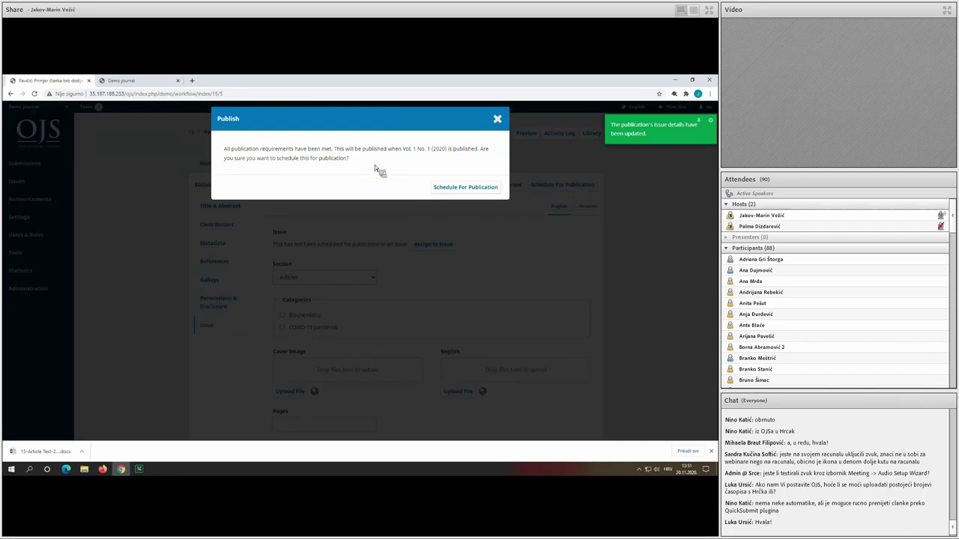
{"action": "left_click", "coordinate": [459, 189]}
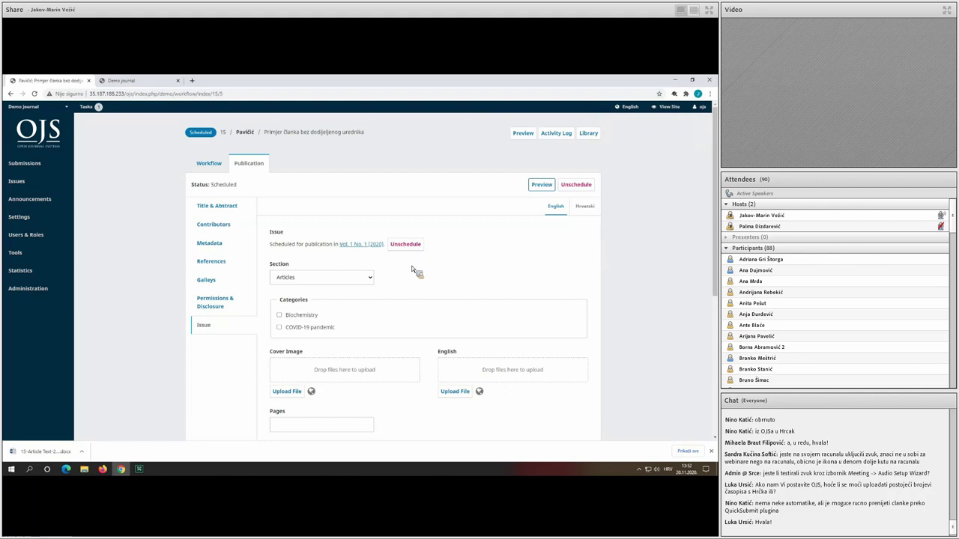
Set pages to 15-30, tick the COVID-19 pandemic category, and save.
{"action": "scroll", "coordinate": [360, 337], "scroll_direction": "down", "scroll_amount": 1}
{"action": "left_click", "coordinate": [334, 389]}
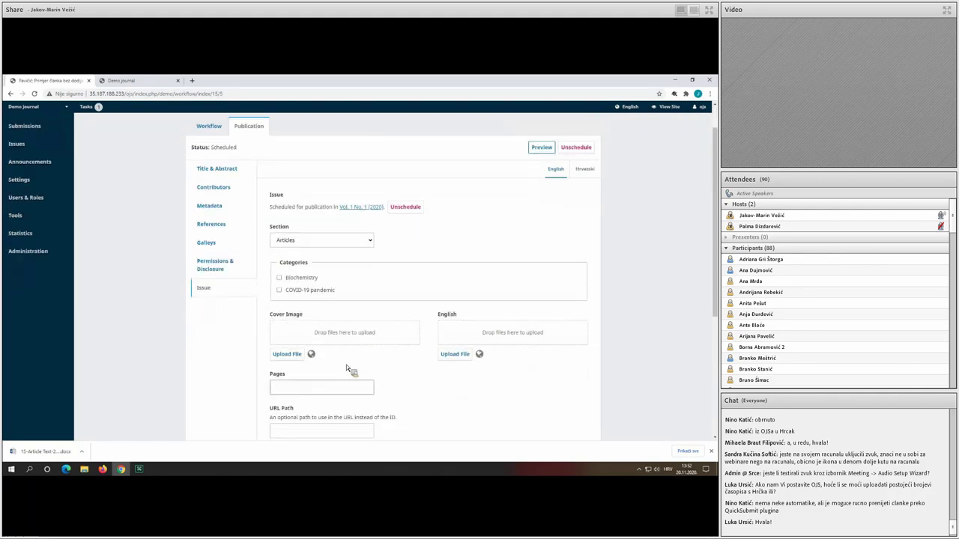
{"action": "scroll", "coordinate": [337, 374], "scroll_direction": "down", "scroll_amount": 1}
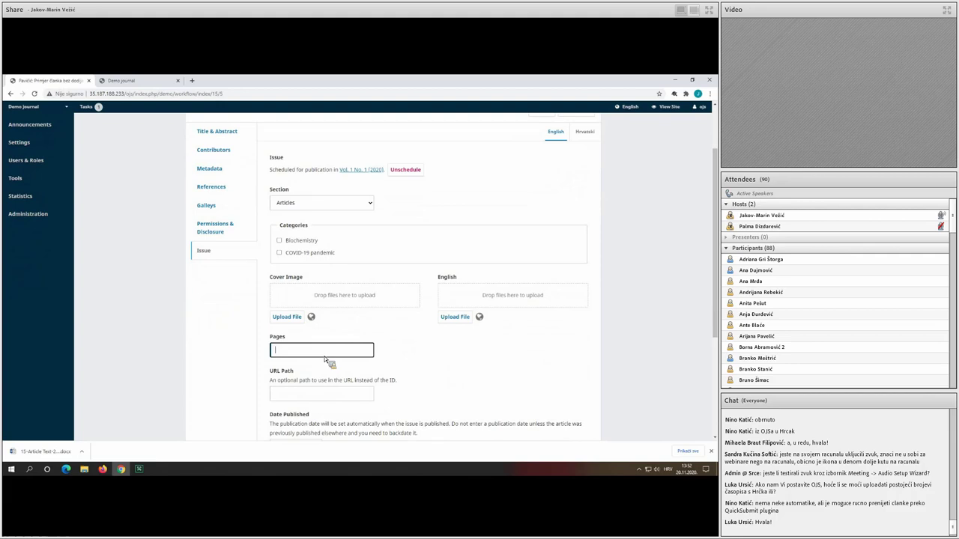
{"action": "type", "text": "15-30"}
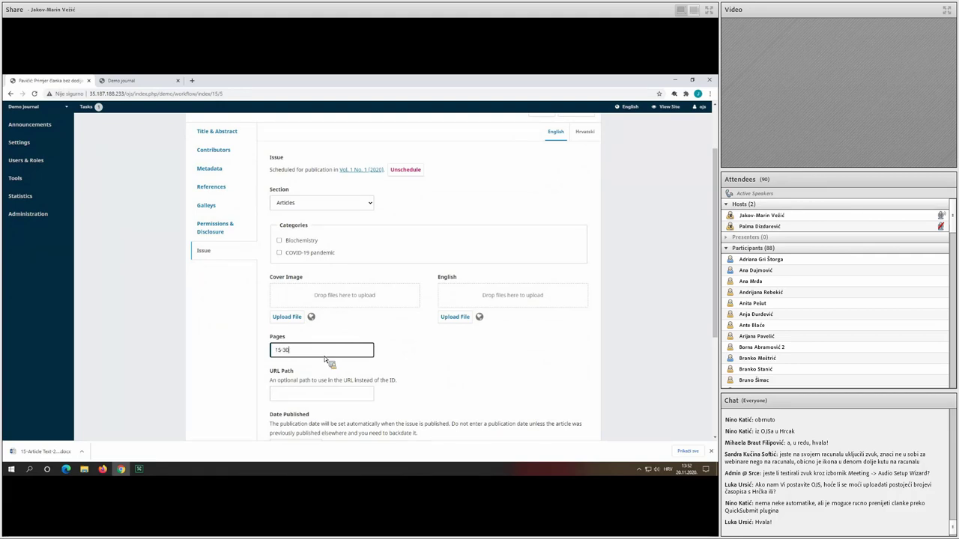
{"action": "scroll", "coordinate": [335, 348], "scroll_direction": "down", "scroll_amount": 1}
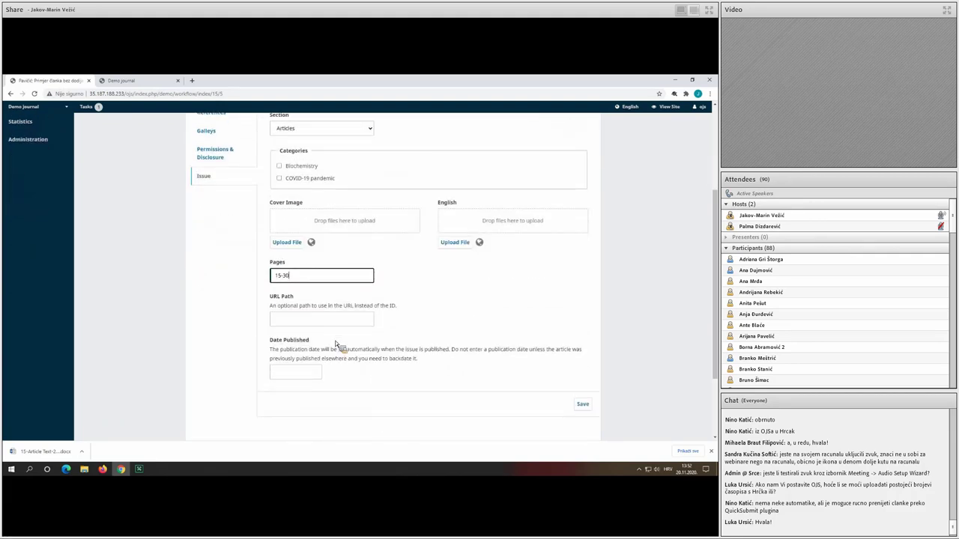
{"action": "scroll", "coordinate": [336, 345], "scroll_direction": "up", "scroll_amount": 1}
{"action": "left_click", "coordinate": [307, 254]}
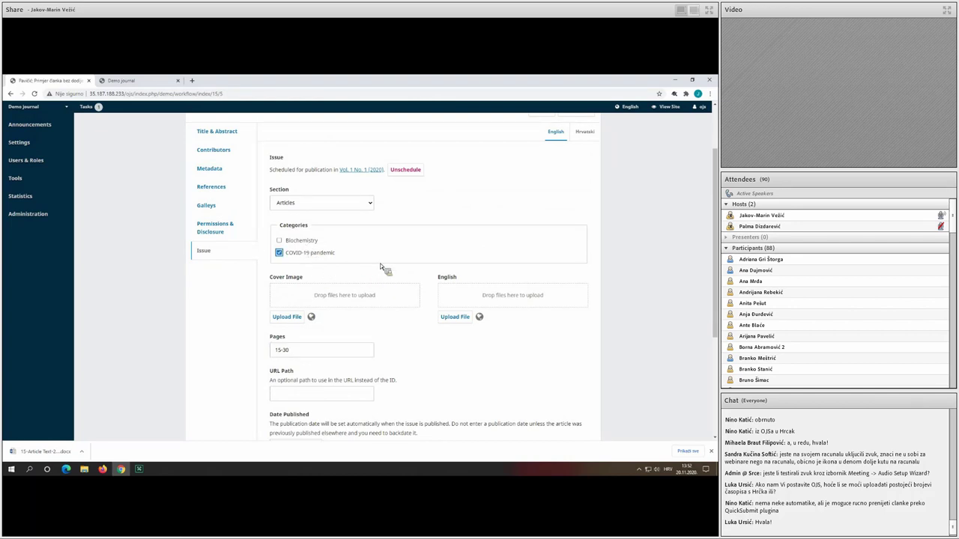
{"action": "scroll", "coordinate": [411, 292], "scroll_direction": "down", "scroll_amount": 2}
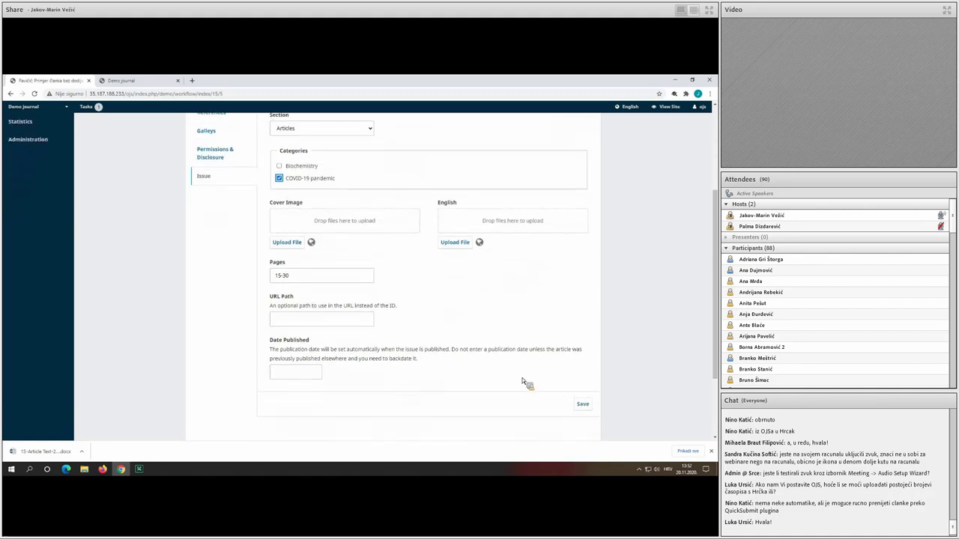
{"action": "left_click", "coordinate": [582, 405]}
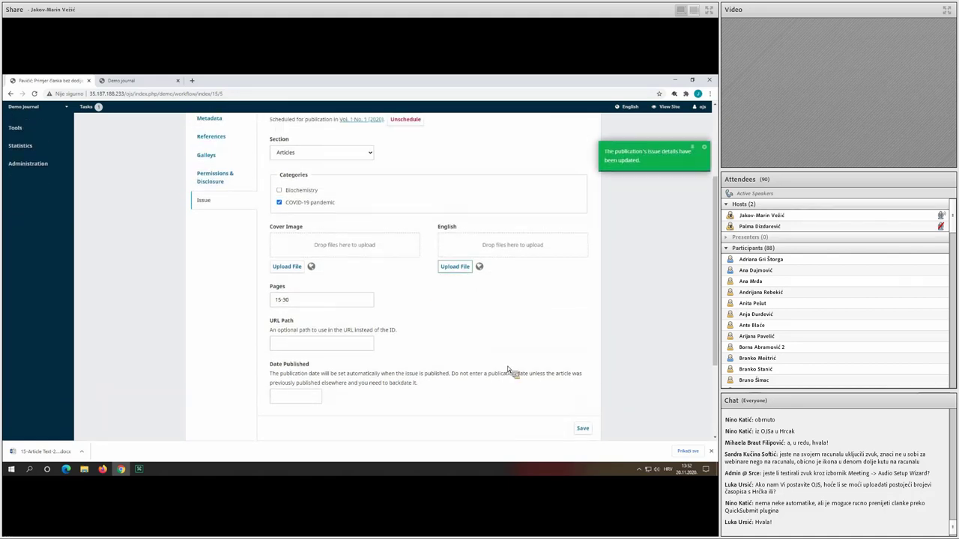
{"action": "scroll", "coordinate": [487, 363], "scroll_direction": "up", "scroll_amount": 3}
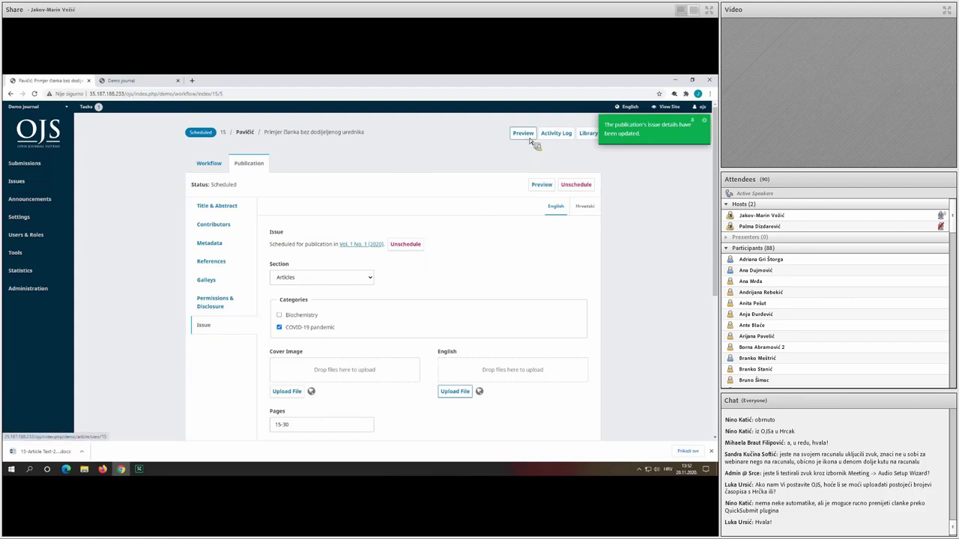
Review the unpublished article preview, then close it and the public Demo journal tab.
{"action": "left_click", "coordinate": [524, 133]}
{"action": "left_click", "coordinate": [230, 84]}
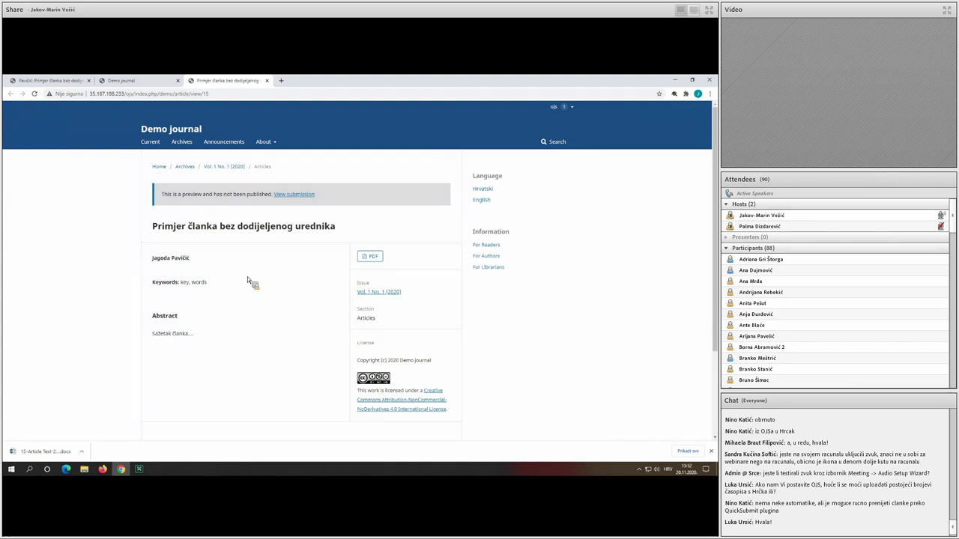
{"action": "left_click_drag", "start_coordinate": [162, 194], "coordinate": [341, 194]}
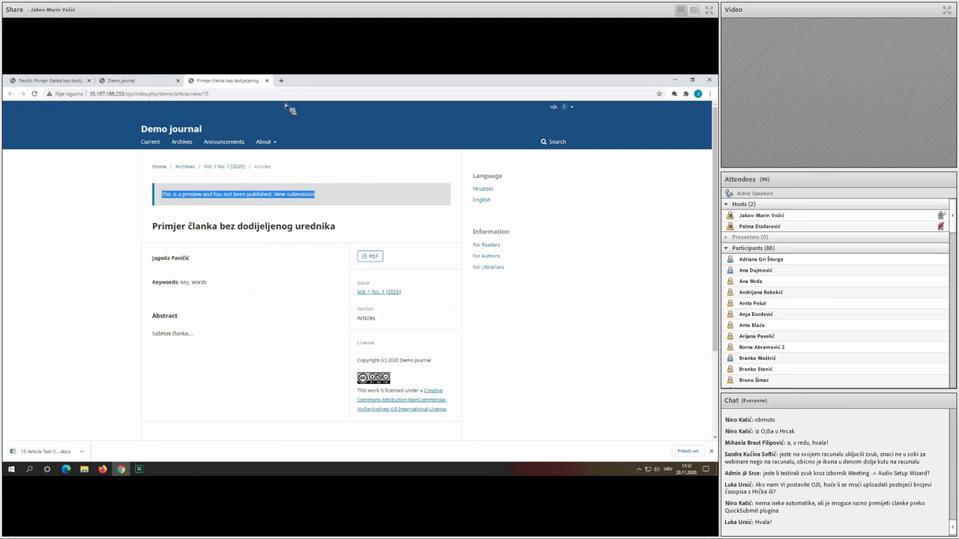
{"action": "left_click", "coordinate": [267, 80]}
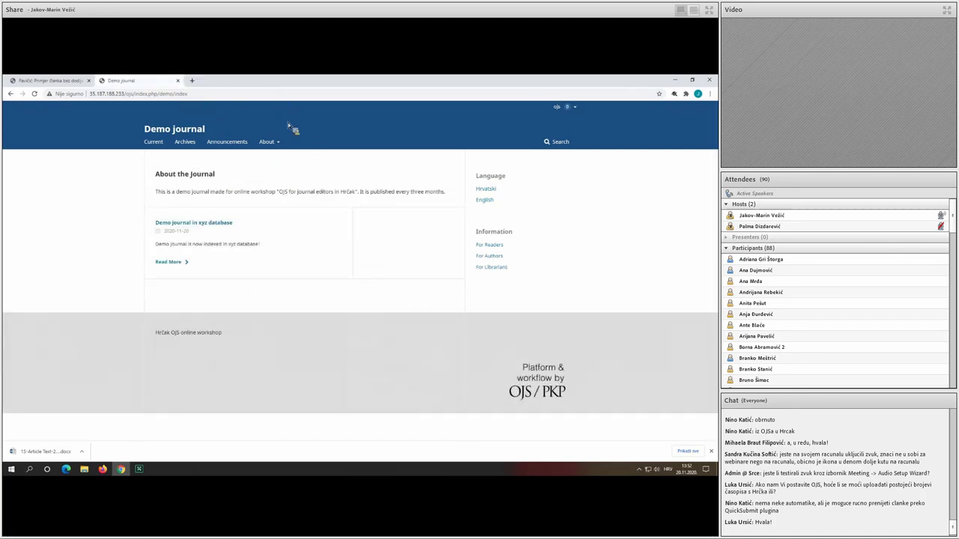
{"action": "left_click", "coordinate": [54, 81]}
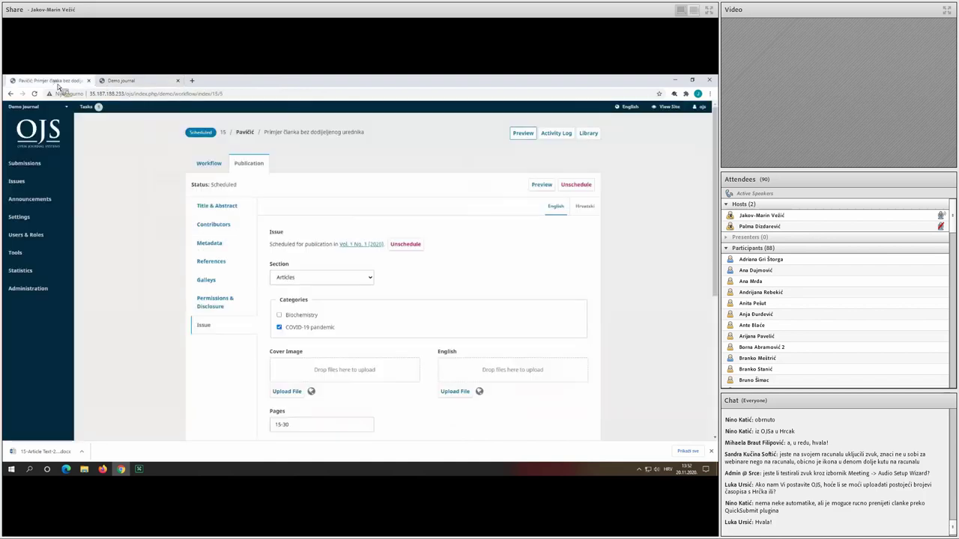
{"action": "left_click", "coordinate": [177, 80]}
Publish future issue Vol. 1 No. 1 (2020) with a notification email to all registered users.
{"action": "mouse_move", "coordinate": [45, 182]}
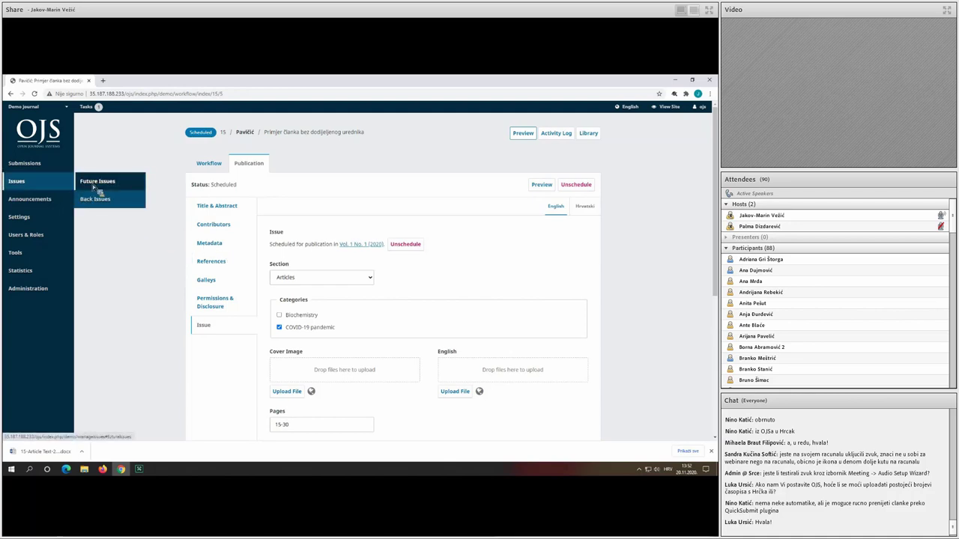
{"action": "left_click", "coordinate": [96, 184]}
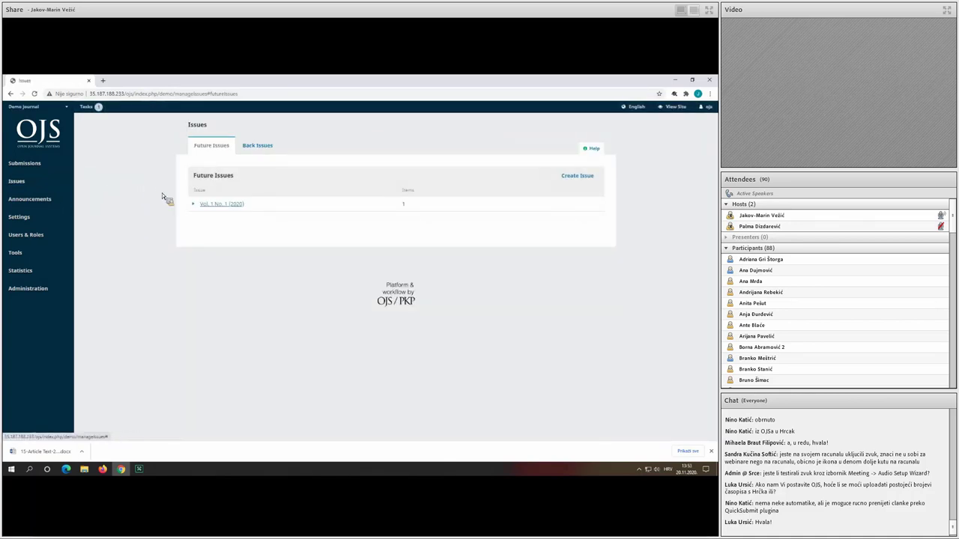
{"action": "left_click", "coordinate": [196, 206]}
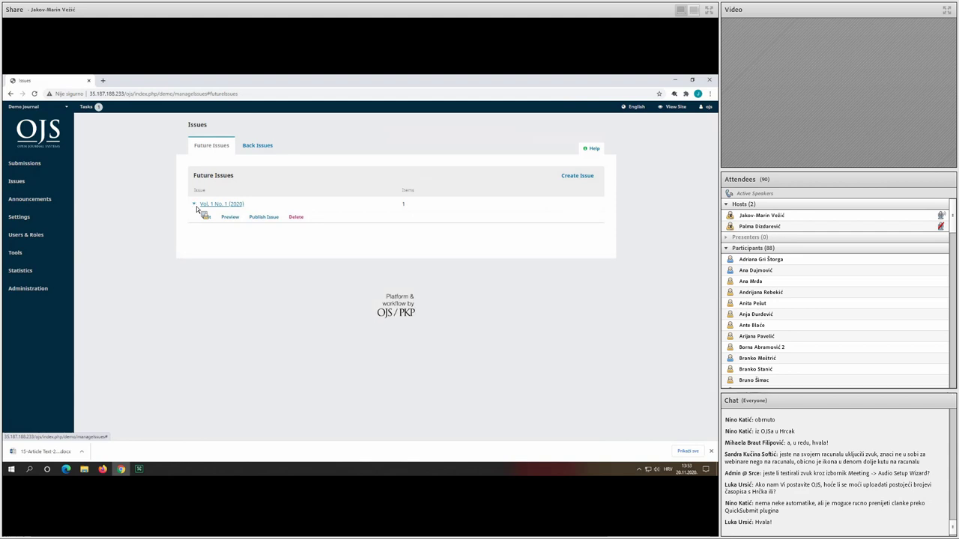
{"action": "left_click", "coordinate": [273, 218]}
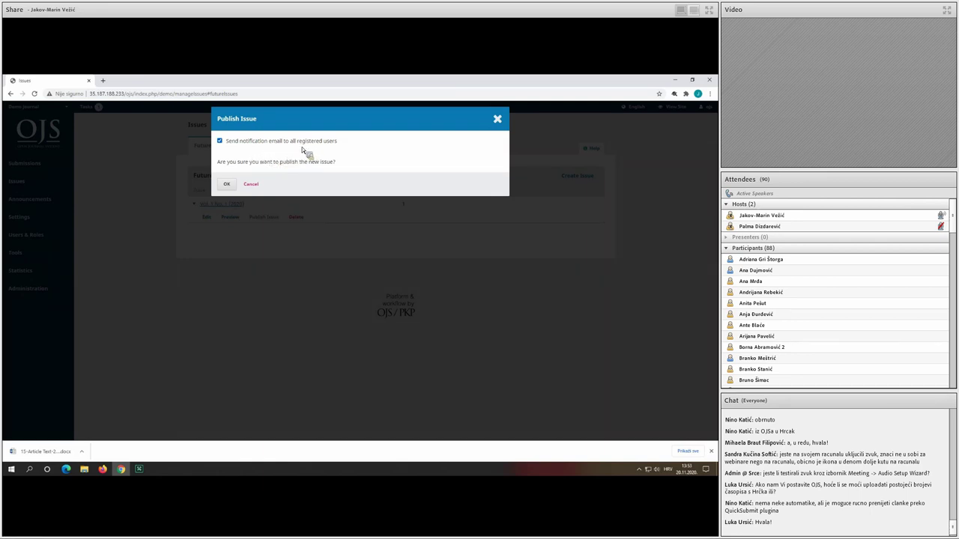
{"action": "left_click", "coordinate": [228, 186]}
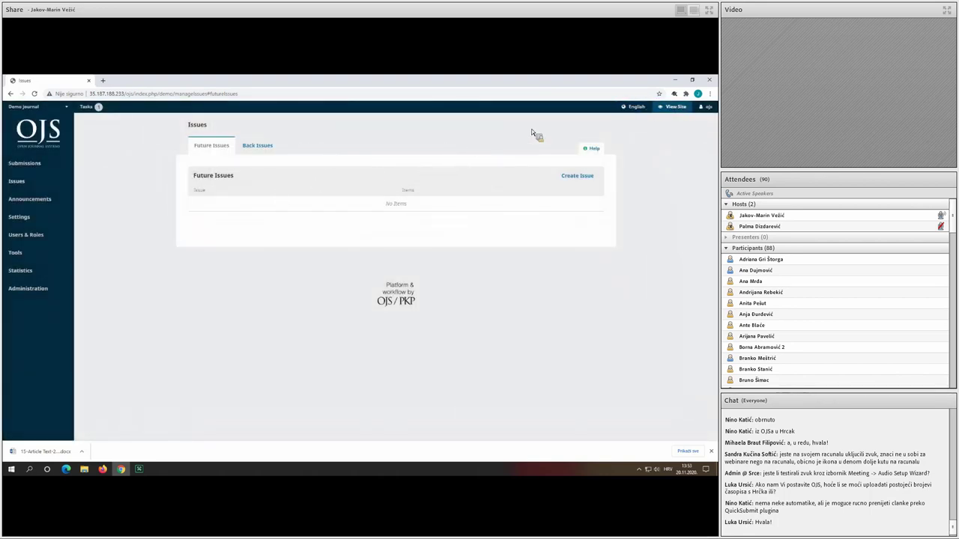
View the journal's public site and look over the current issue's Articles listing.
{"action": "left_click", "coordinate": [664, 110]}
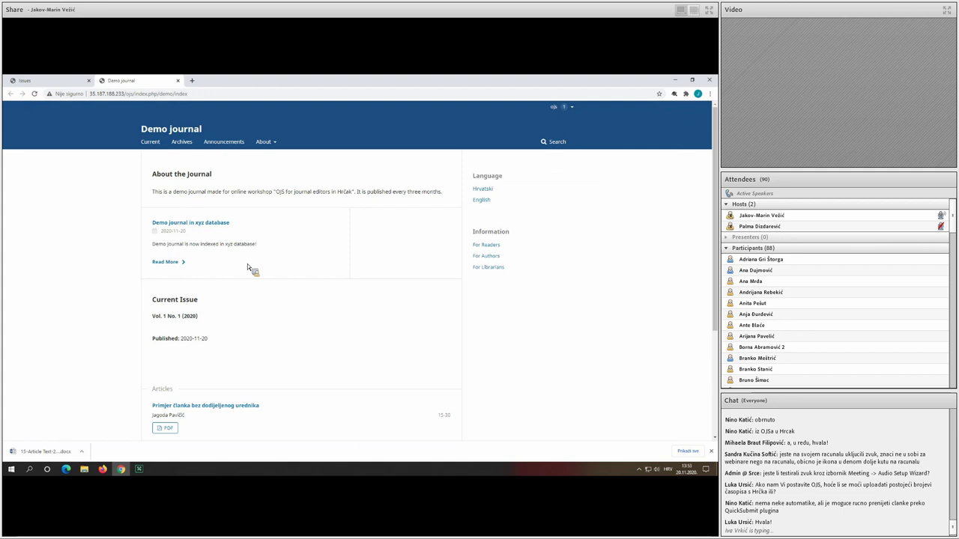
{"action": "scroll", "coordinate": [247, 263], "scroll_direction": "down", "scroll_amount": 3}
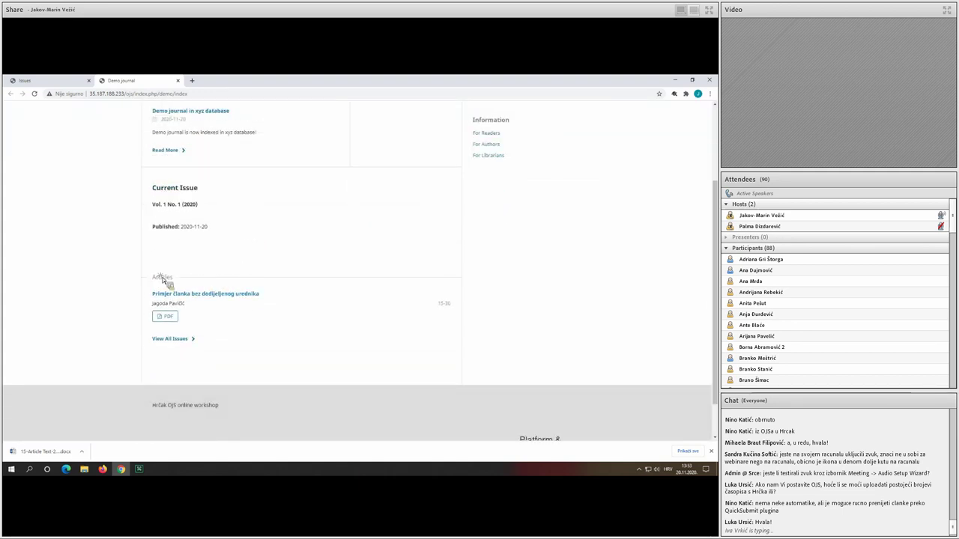
{"action": "left_click_drag", "start_coordinate": [156, 280], "coordinate": [177, 284]}
{"action": "left_click", "coordinate": [185, 281]}
Open the archived article's Publication details from Submissions > Archives.
{"action": "left_click", "coordinate": [66, 75]}
{"action": "left_click", "coordinate": [40, 164]}
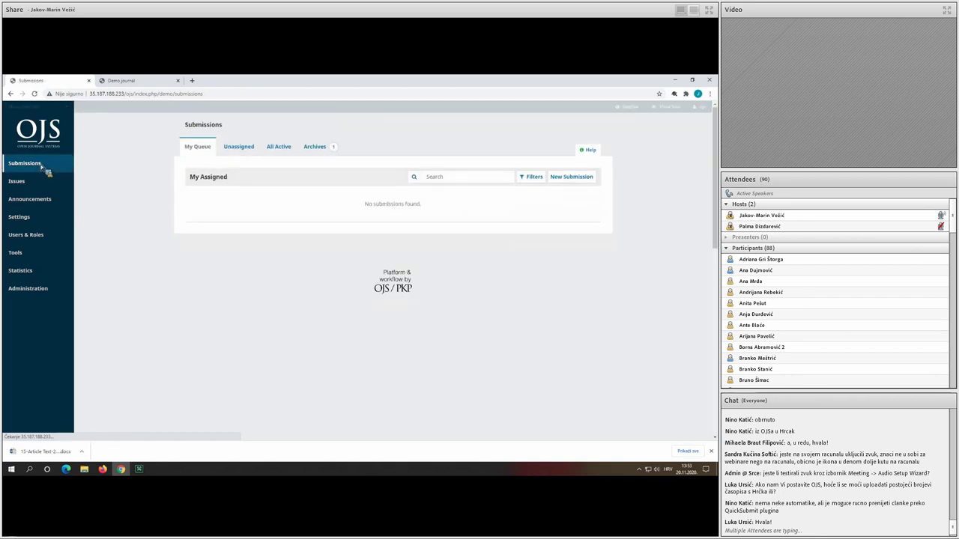
{"action": "left_click", "coordinate": [315, 147]}
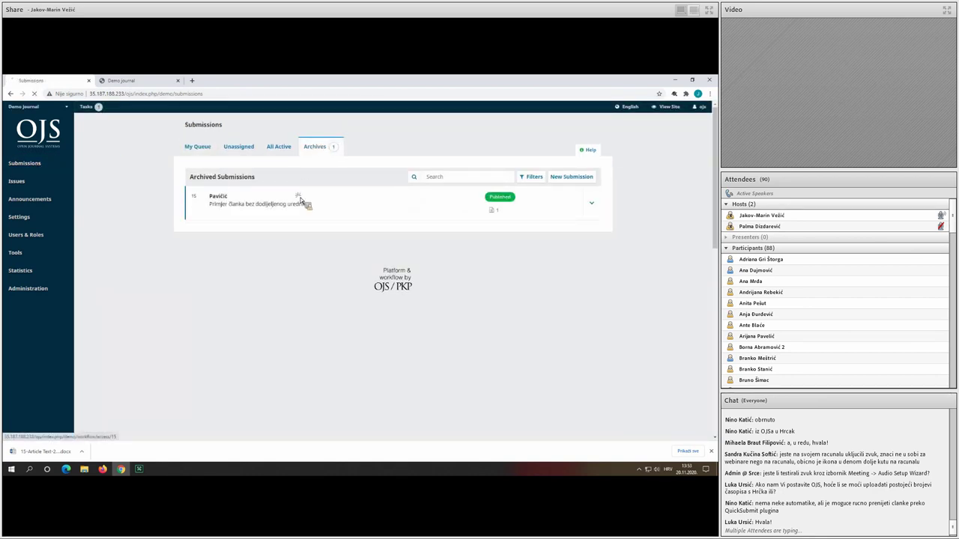
{"action": "left_click", "coordinate": [250, 163]}
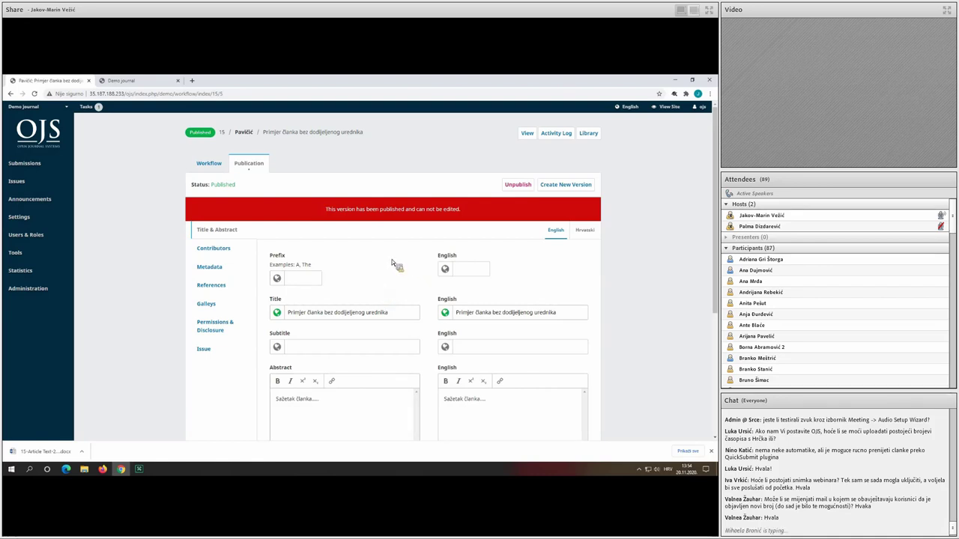
Request a new version of published submission 15 from its Publication tab.
{"action": "left_click", "coordinate": [565, 185]}
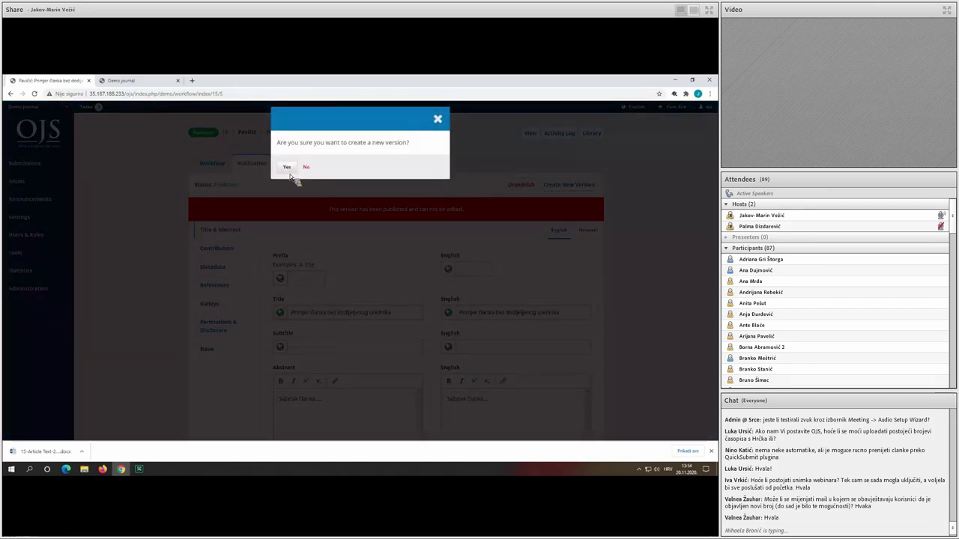
Confirm version 2 and append 'v2' to both the title and English title.
{"action": "left_click", "coordinate": [287, 168]}
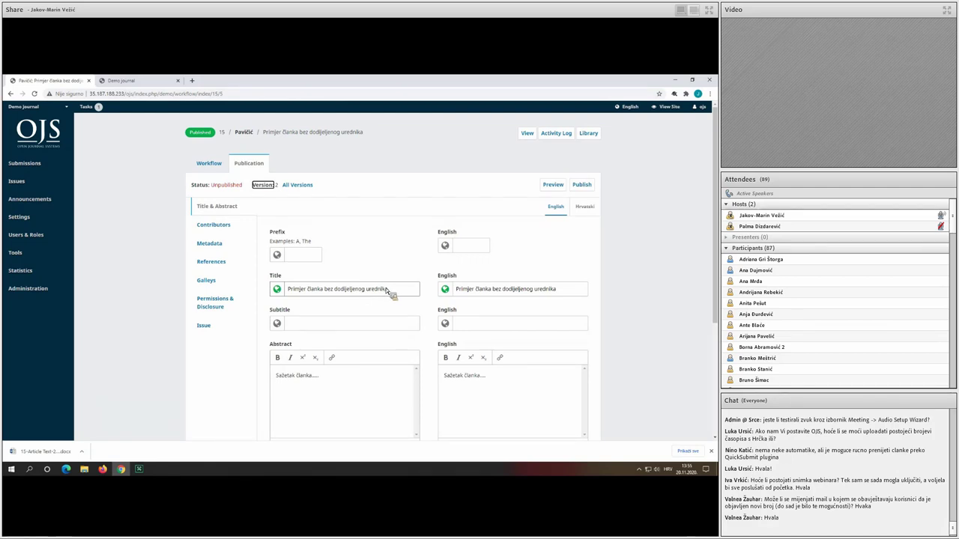
{"action": "left_click", "coordinate": [402, 289]}
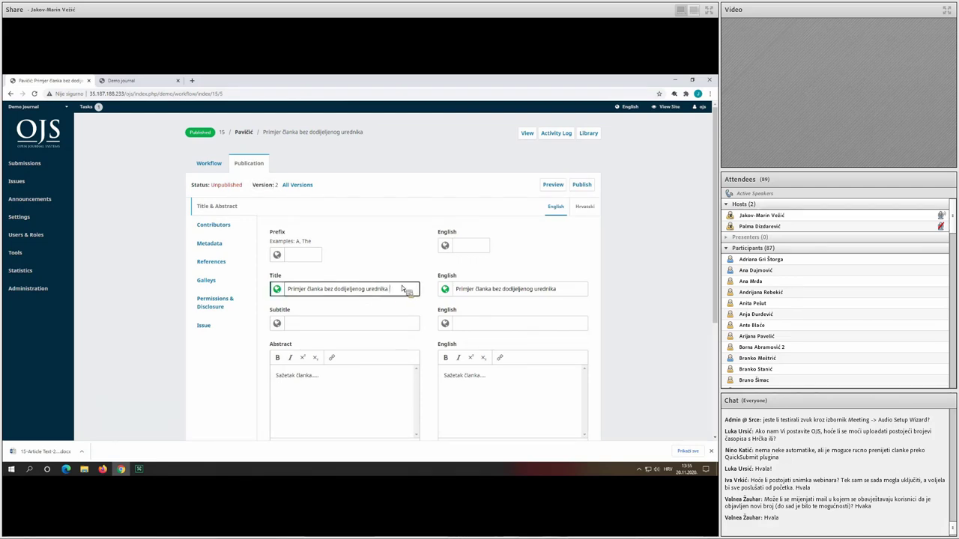
{"action": "type", "text": "v2"}
{"action": "left_click", "coordinate": [566, 296]}
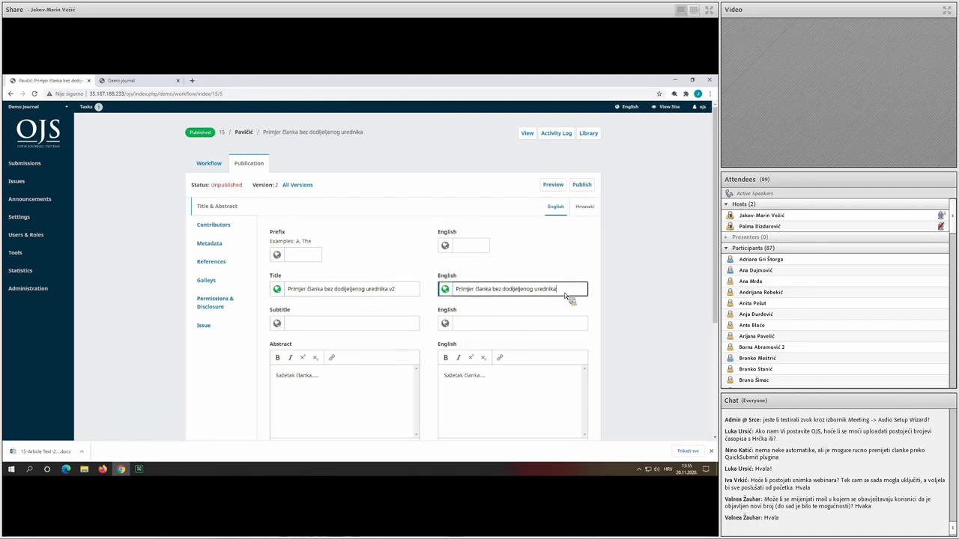
{"action": "type", "text": "v2"}
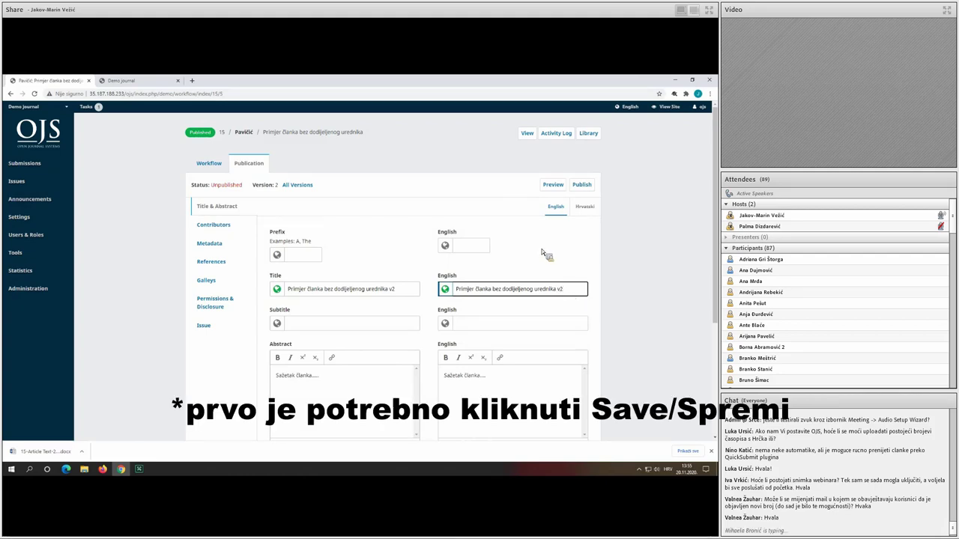
Publish version 2 into Vol. 1 No. 1 (2020) and open its public page in a new tab.
{"action": "left_click", "coordinate": [582, 185]}
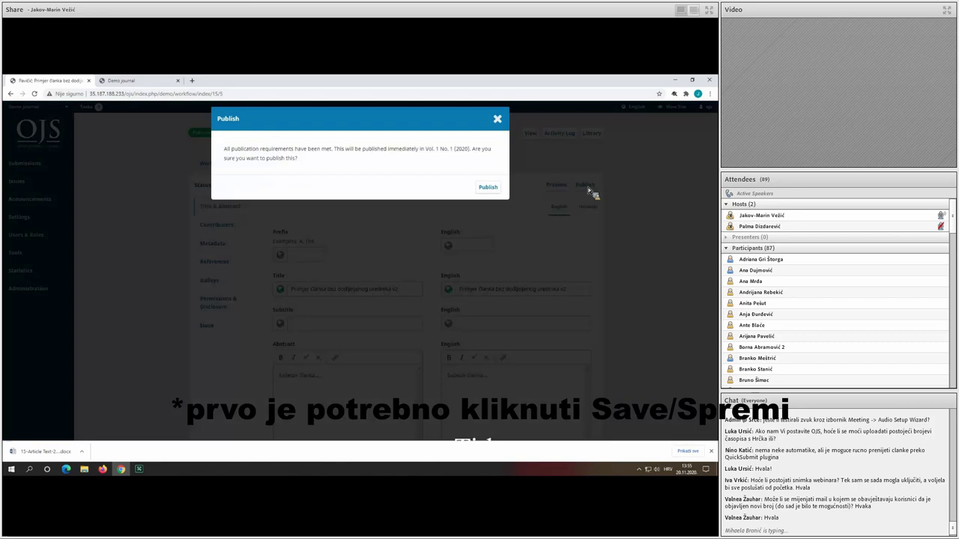
{"action": "left_click", "coordinate": [488, 188]}
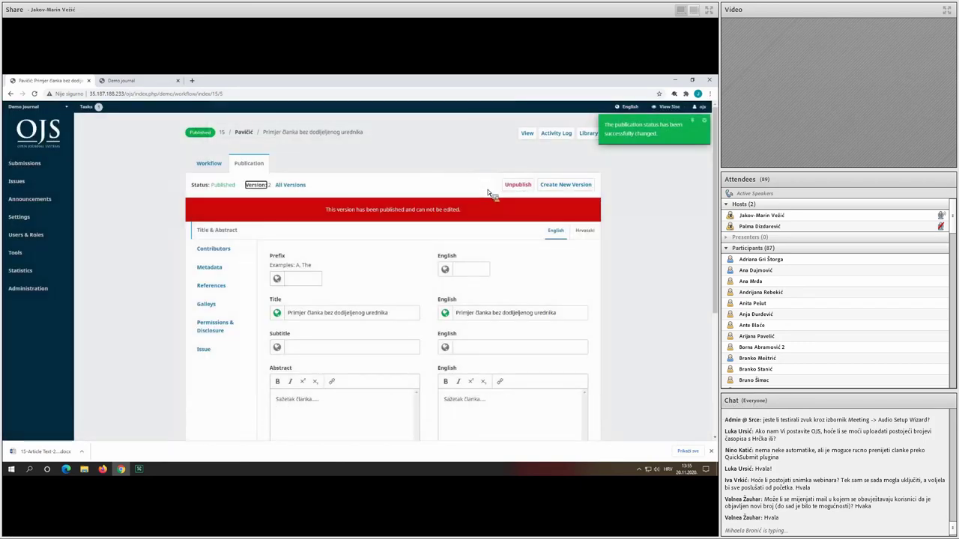
{"action": "middle_click", "coordinate": [526, 133]}
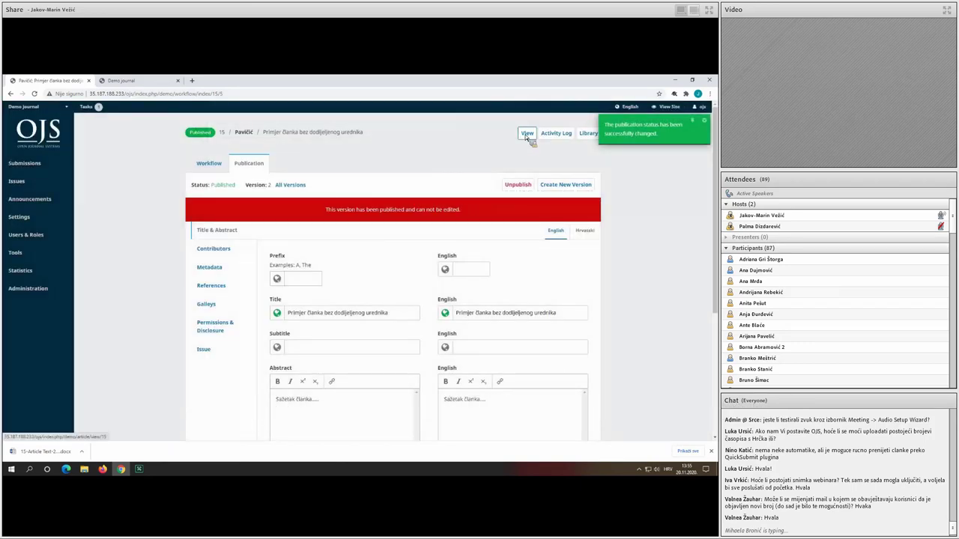
{"action": "left_click", "coordinate": [230, 81]}
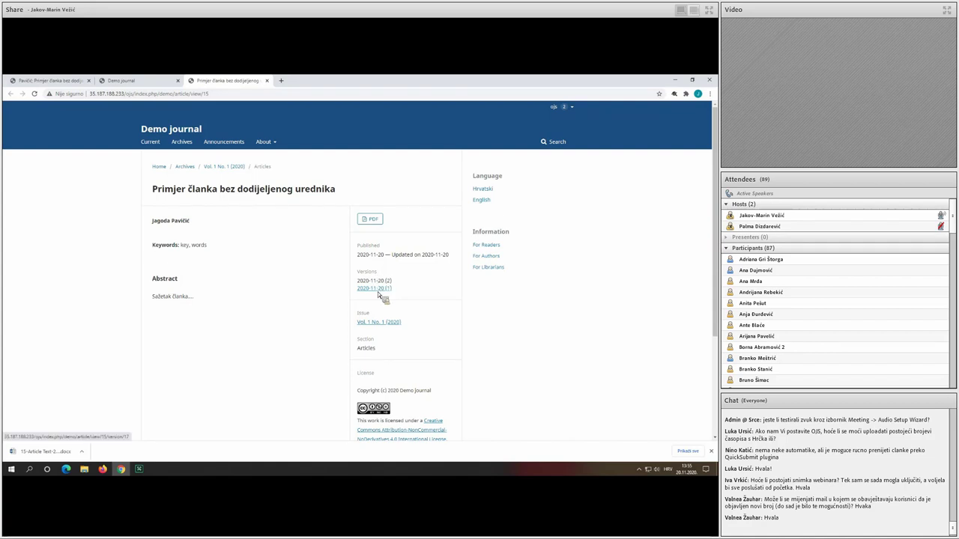
{"action": "left_click", "coordinate": [377, 290]}
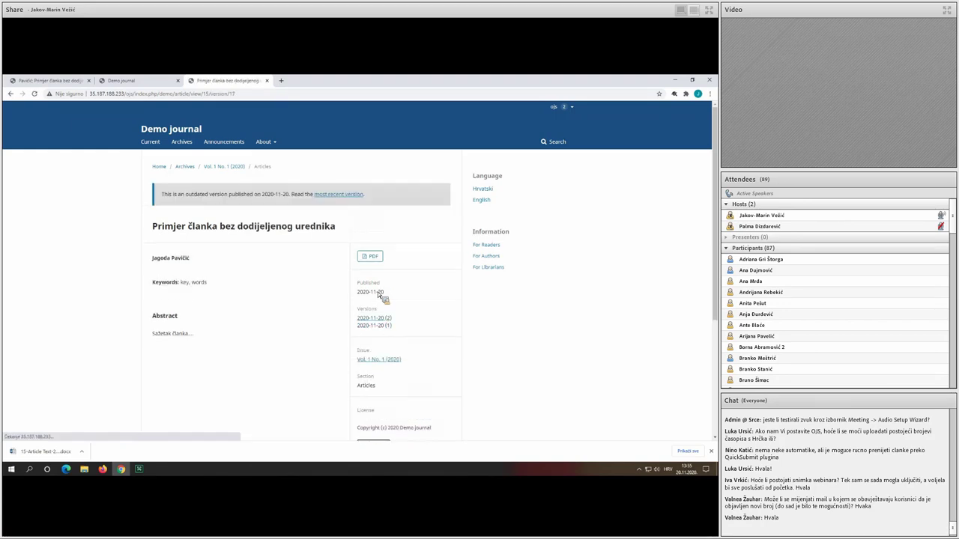
{"action": "left_click_drag", "start_coordinate": [161, 194], "coordinate": [363, 203]}
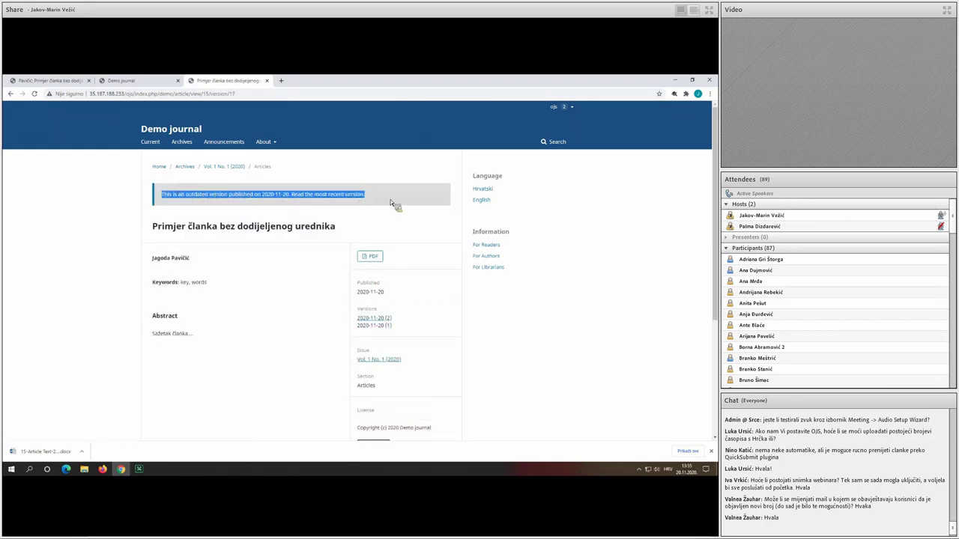
{"action": "left_click", "coordinate": [342, 200]}
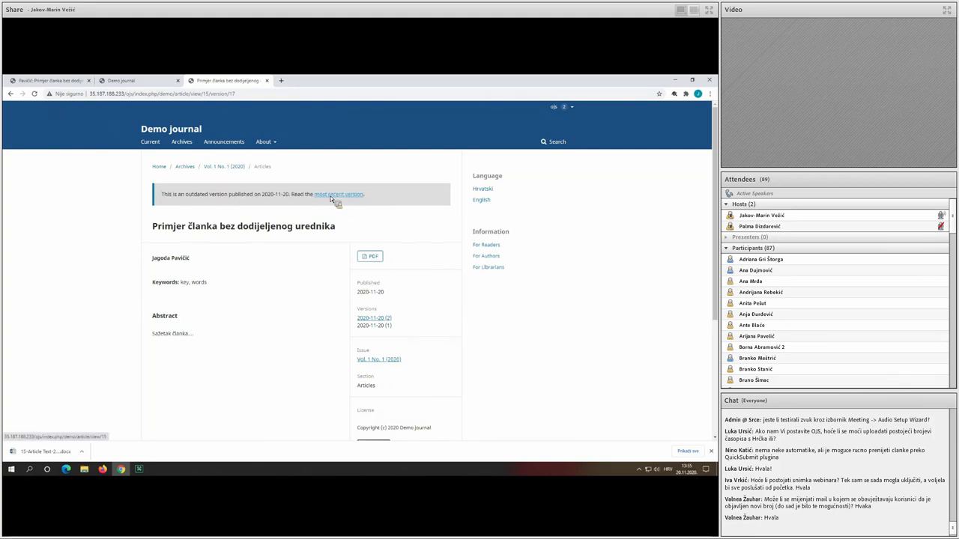
{"action": "left_click", "coordinate": [330, 196]}
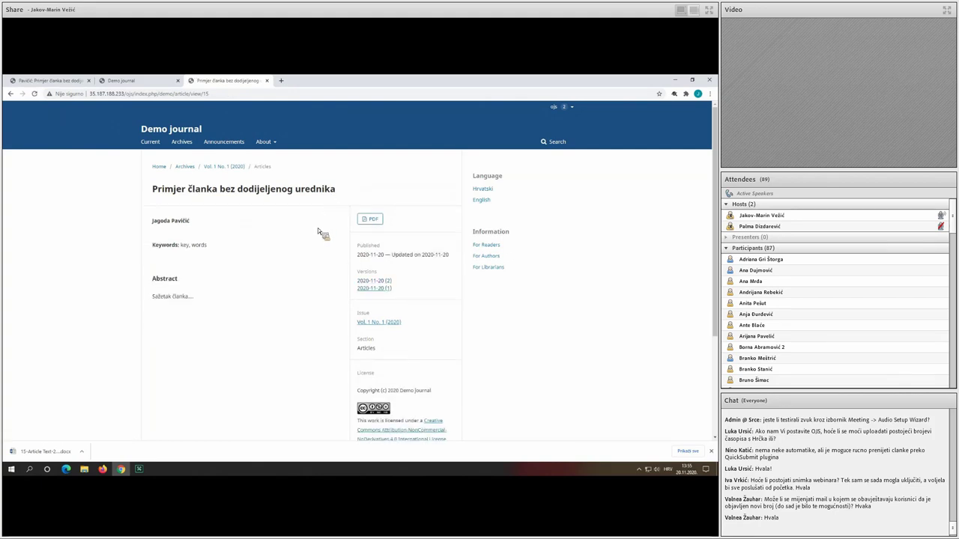
{"action": "left_click_drag", "start_coordinate": [405, 255], "coordinate": [179, 172]}
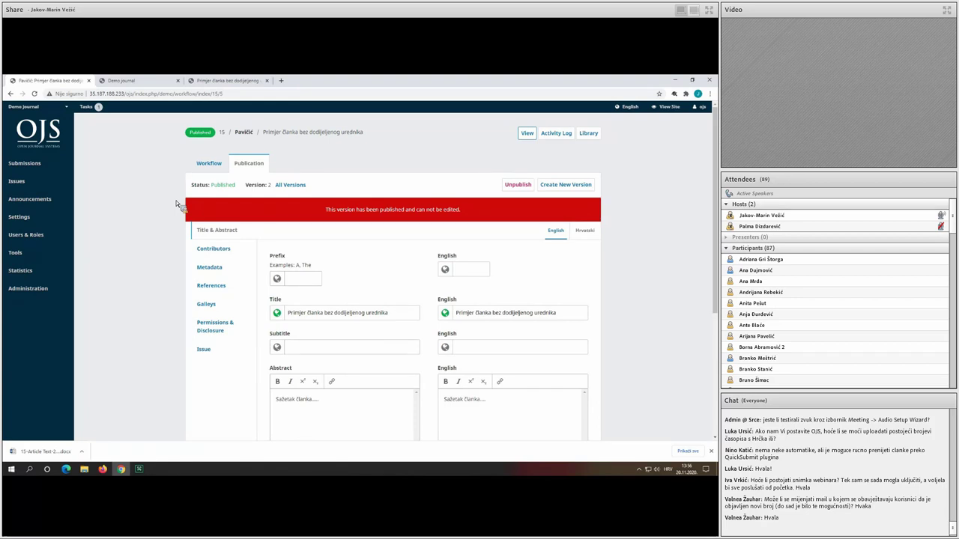
Open the QuickSubmit Plugin form from the Import/Export tools.
{"action": "mouse_move", "coordinate": [61, 257]}
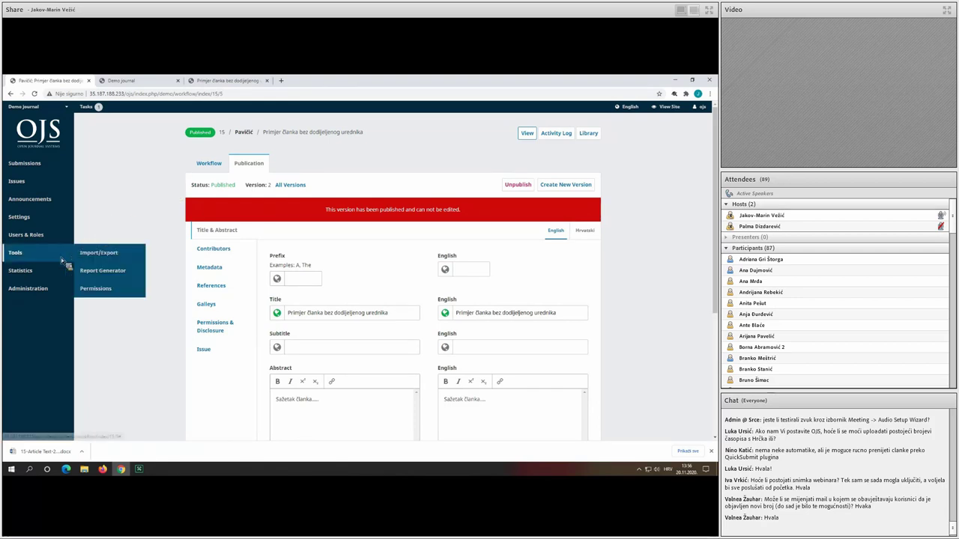
{"action": "left_click", "coordinate": [99, 254]}
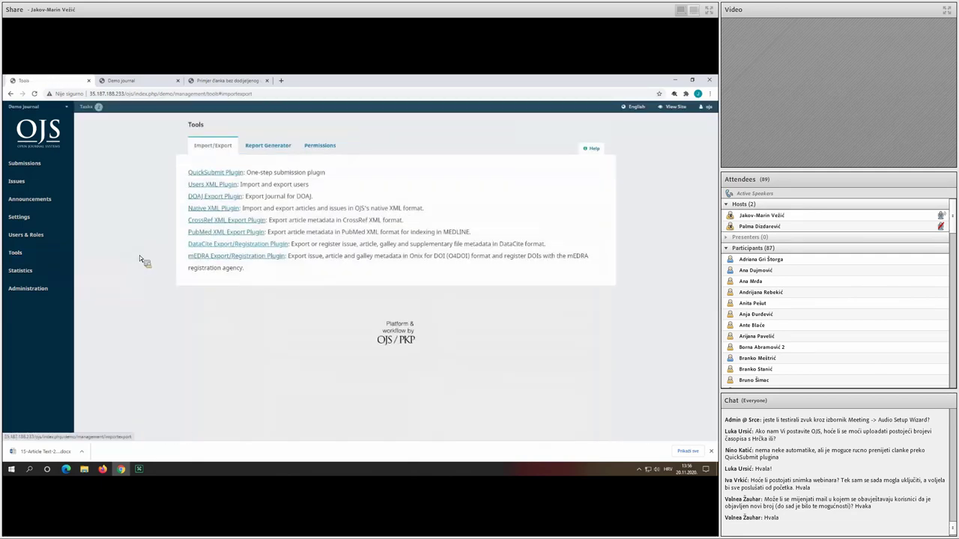
{"action": "left_click", "coordinate": [219, 176]}
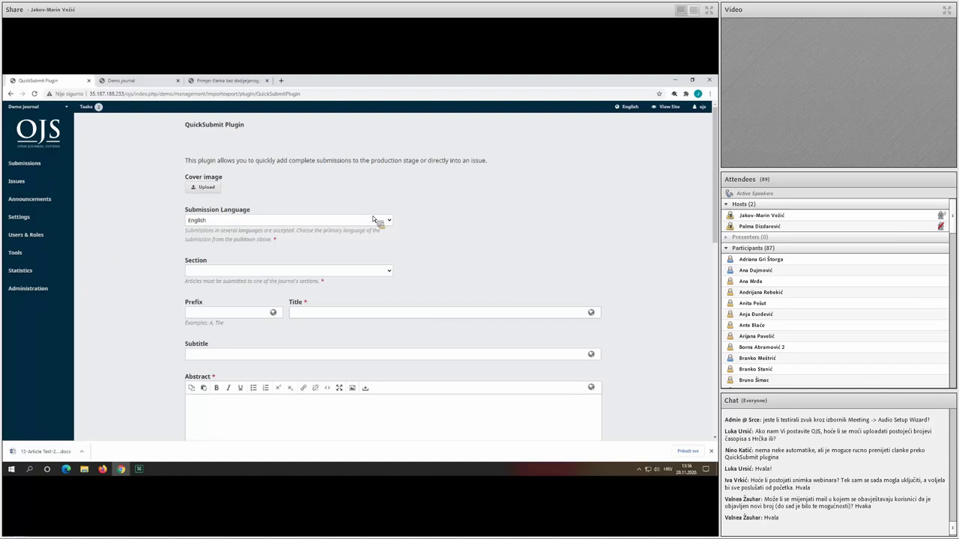
{"action": "scroll", "coordinate": [375, 219], "scroll_direction": "down", "scroll_amount": 6}
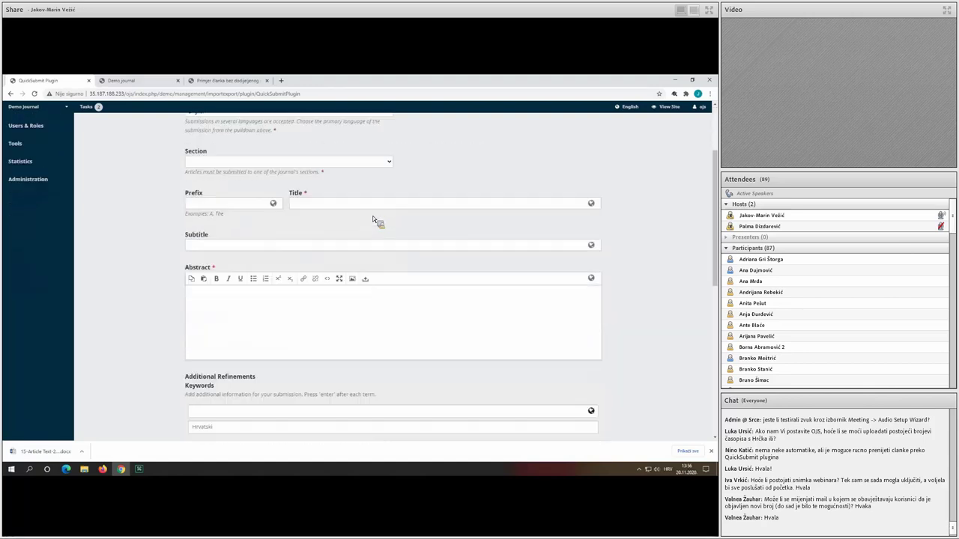
{"action": "scroll", "coordinate": [373, 215], "scroll_direction": "up", "scroll_amount": 6}
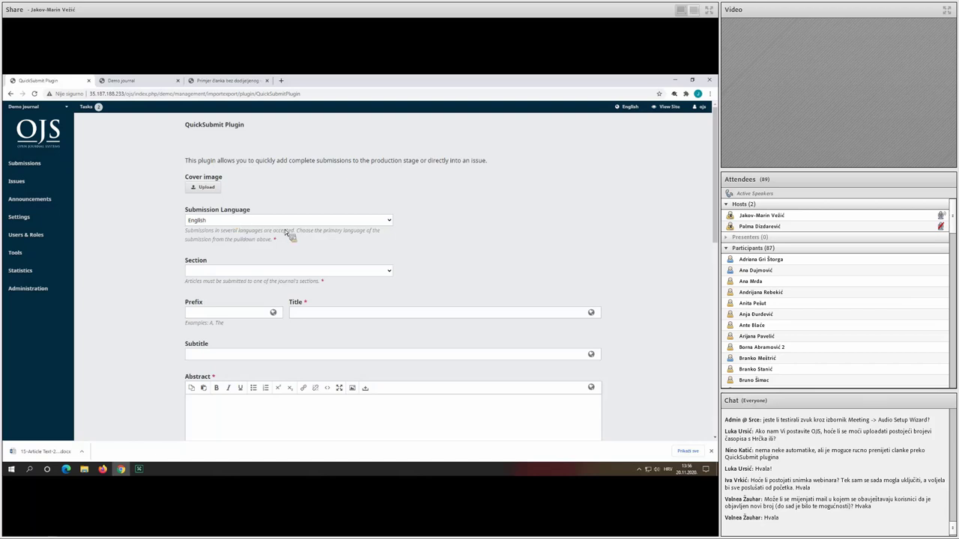
Choose 'Original scientific article' in the form's Section dropdown.
{"action": "left_click", "coordinate": [243, 266]}
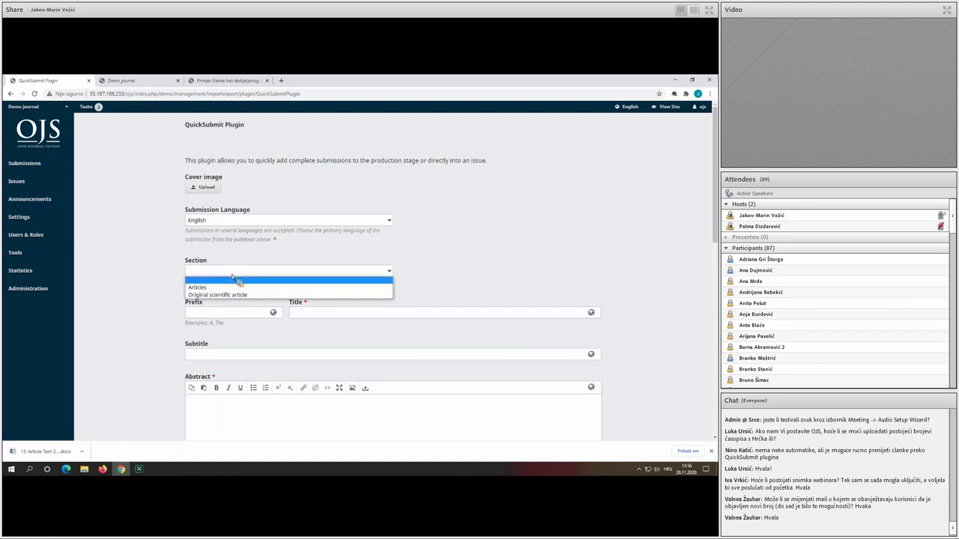
{"action": "left_click", "coordinate": [231, 275]}
{"action": "scroll", "coordinate": [232, 280], "scroll_direction": "down", "scroll_amount": 1}
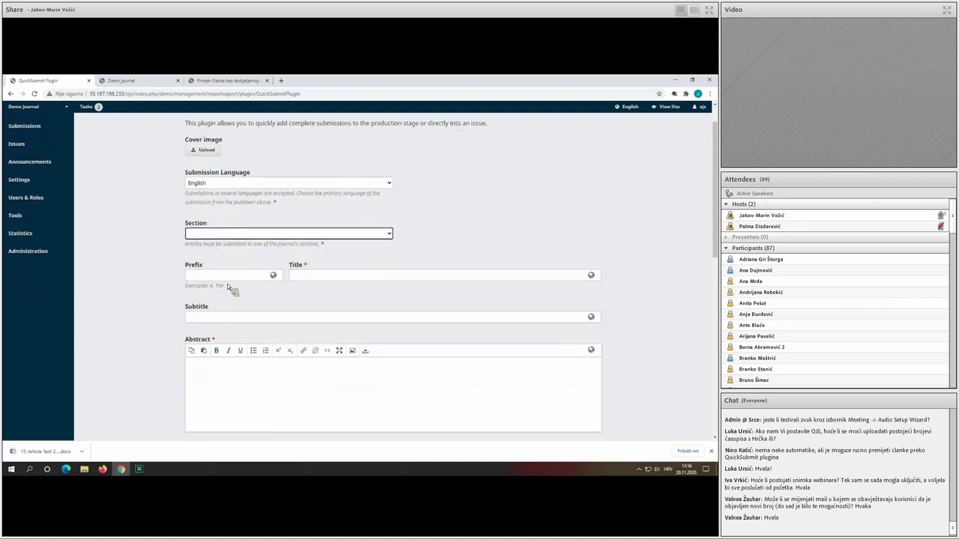
{"action": "scroll", "coordinate": [254, 317], "scroll_direction": "down", "scroll_amount": 2}
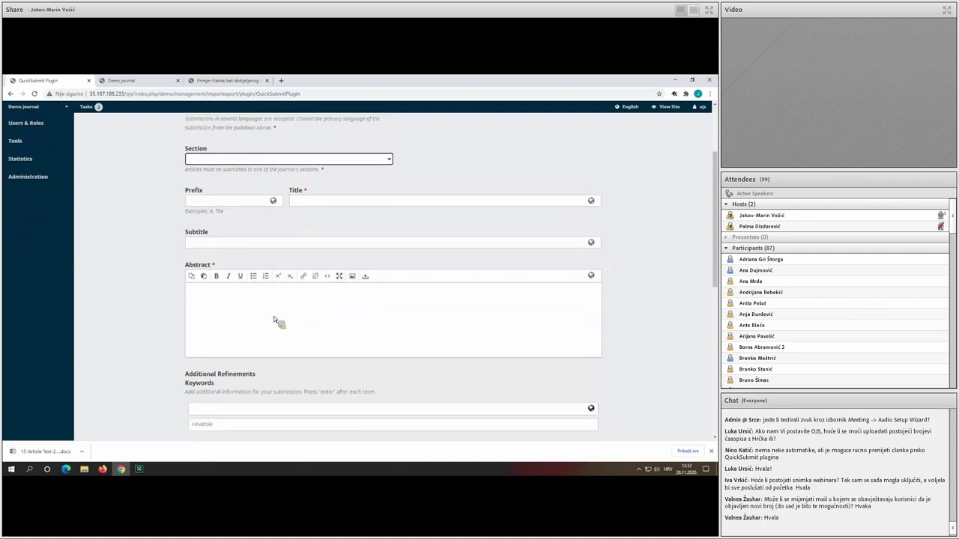
{"action": "scroll", "coordinate": [274, 315], "scroll_direction": "down", "scroll_amount": 3}
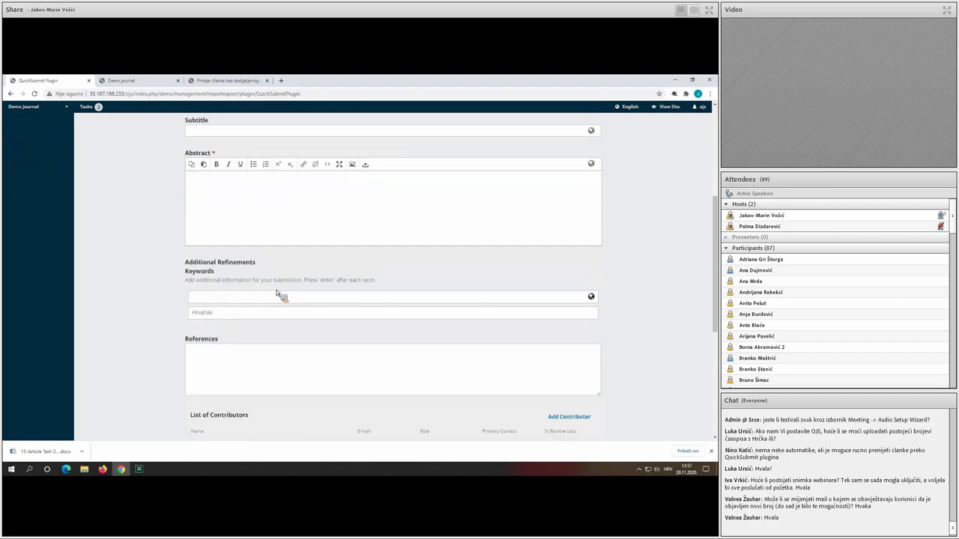
{"action": "left_click", "coordinate": [262, 206]}
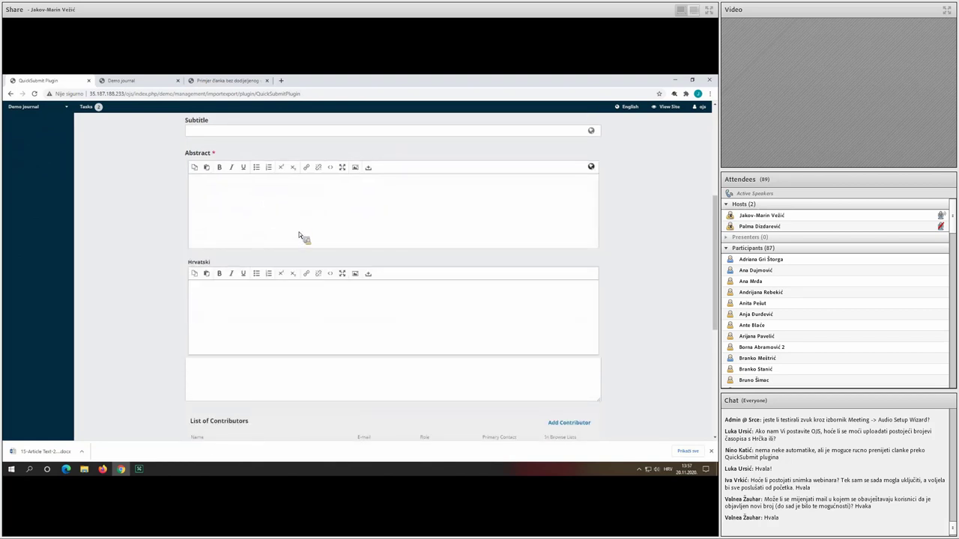
{"action": "left_click", "coordinate": [125, 243]}
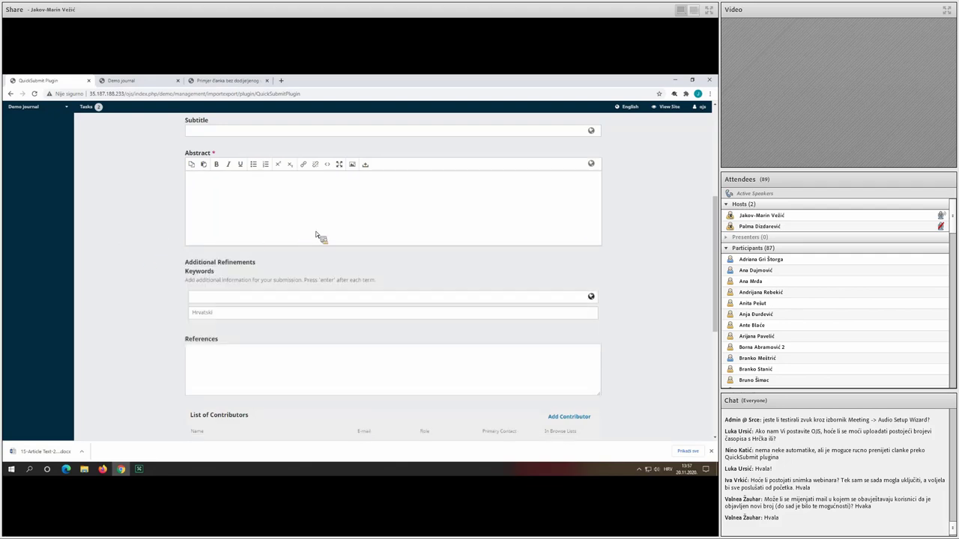
{"action": "scroll", "coordinate": [336, 239], "scroll_direction": "up", "scroll_amount": 6}
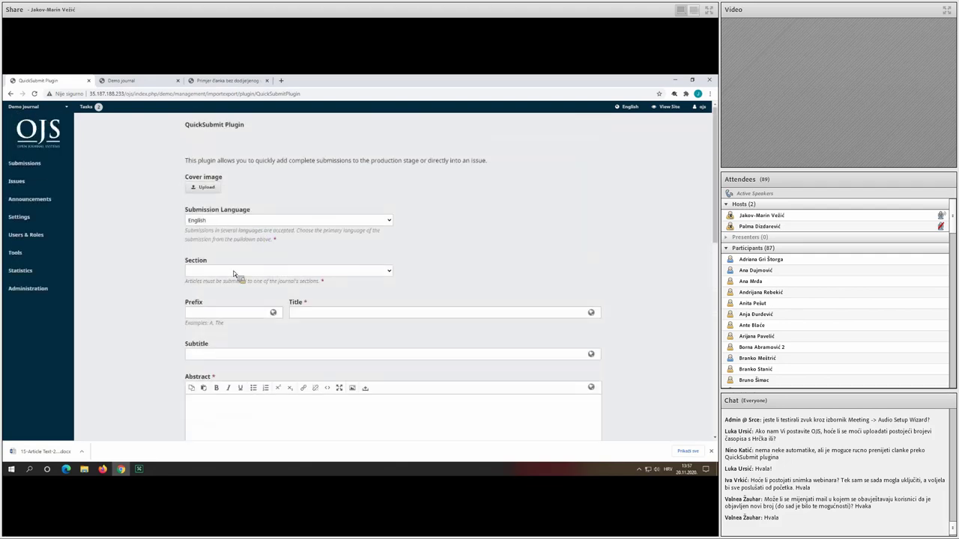
{"action": "left_click", "coordinate": [233, 270]}
{"action": "left_click", "coordinate": [247, 297]}
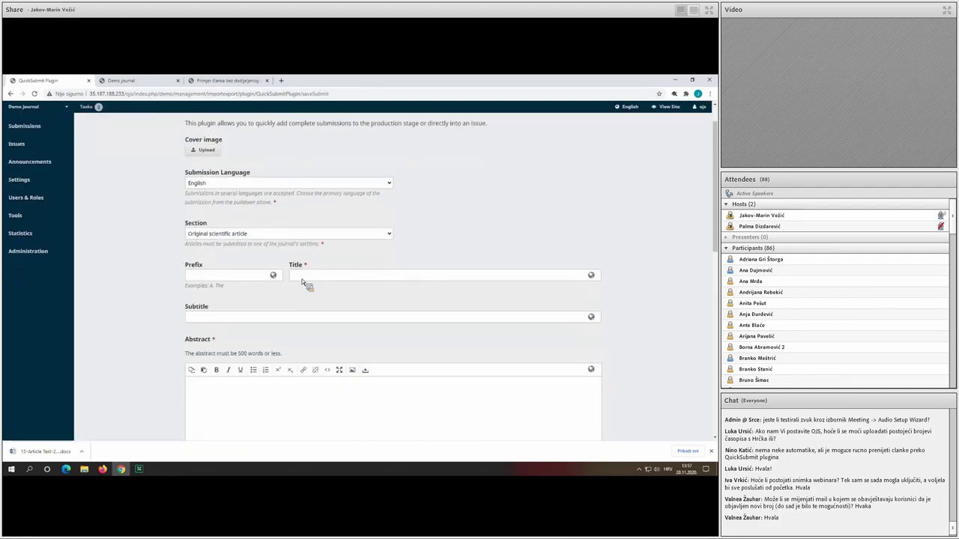
Enter titles 'OJS demonstration of QuickSubmit plugin' and Croatian 'Demonstracija unosa preko OJQuickSubmit puugina'.
{"action": "left_click", "coordinate": [313, 278]}
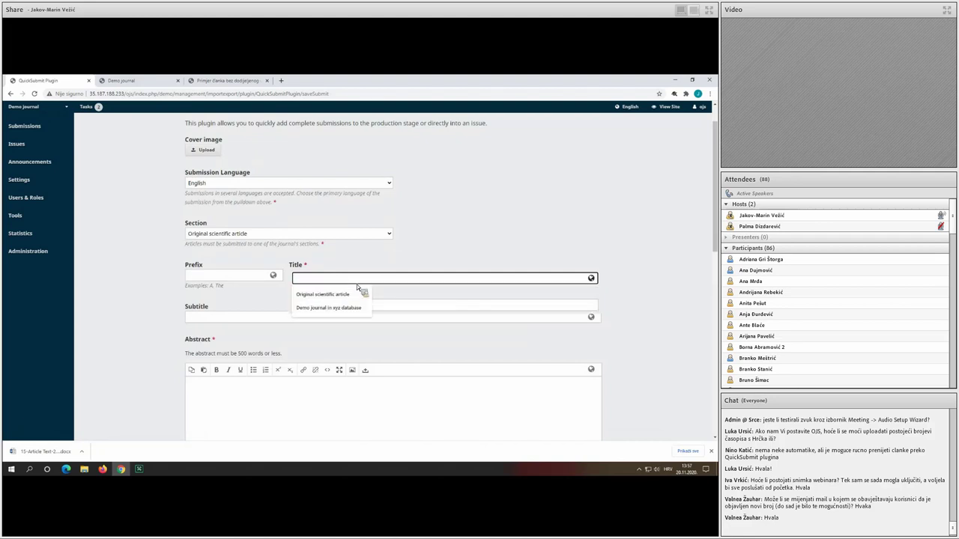
{"action": "type", "text": "O"}
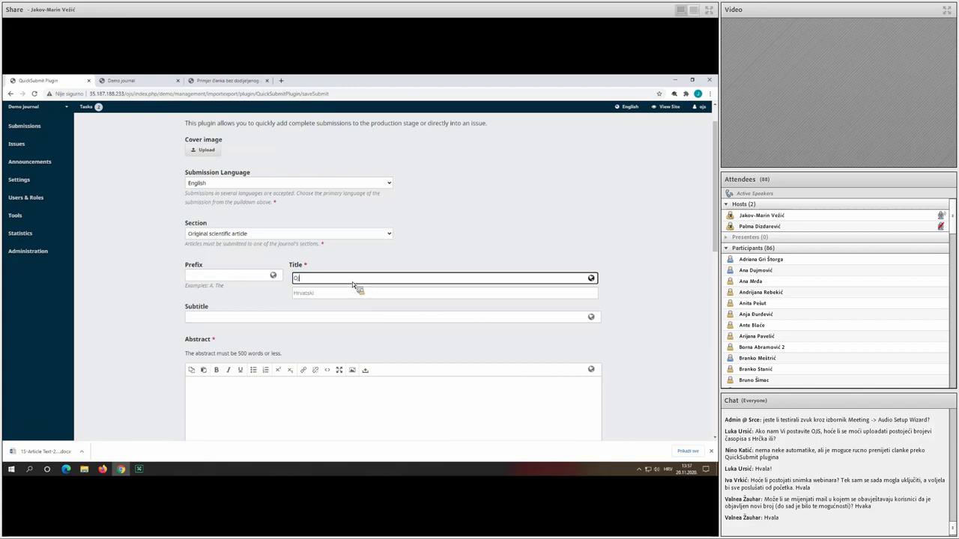
{"action": "type", "text": "JS demonstration of QuickSubmi"}
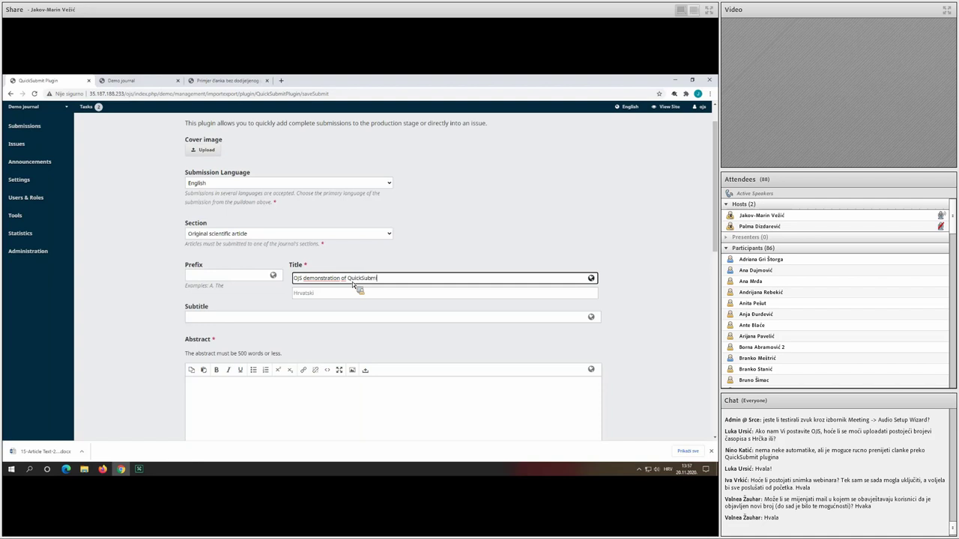
{"action": "type", "text": "t plugin"}
{"action": "left_click", "coordinate": [333, 293]}
{"action": "type", "text": "Demonstracija unosa pre"}
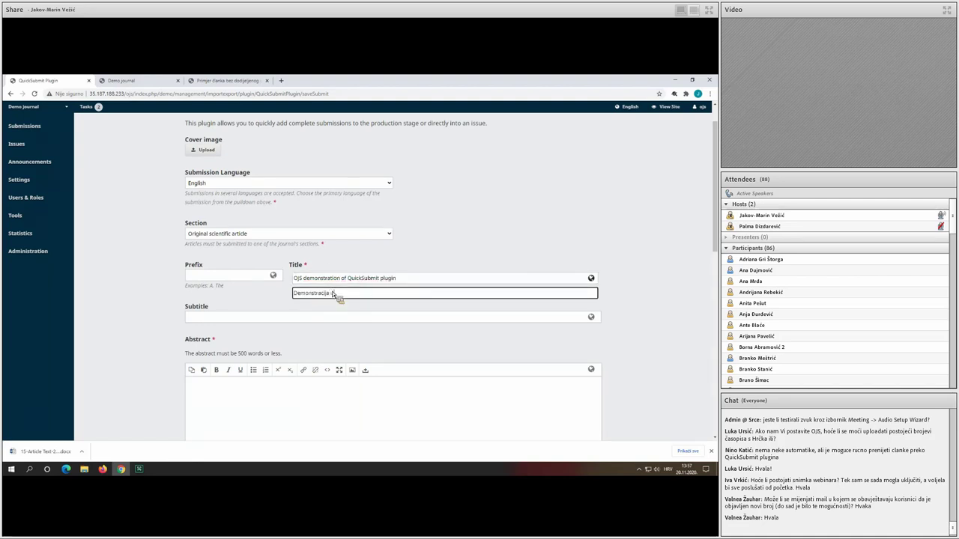
{"action": "type", "text": "ko OJ"}
{"action": "type", "text": "Qui"}
{"action": "type", "text": "ckSubmit pu"}
{"action": "type", "text": "ugina"}
Enter 'Abstract' as the English abstract and 'Sažetak' as the Croatian abstract.
{"action": "scroll", "coordinate": [279, 366], "scroll_direction": "down", "scroll_amount": 1}
{"action": "scroll", "coordinate": [279, 366], "scroll_direction": "down", "scroll_amount": 2}
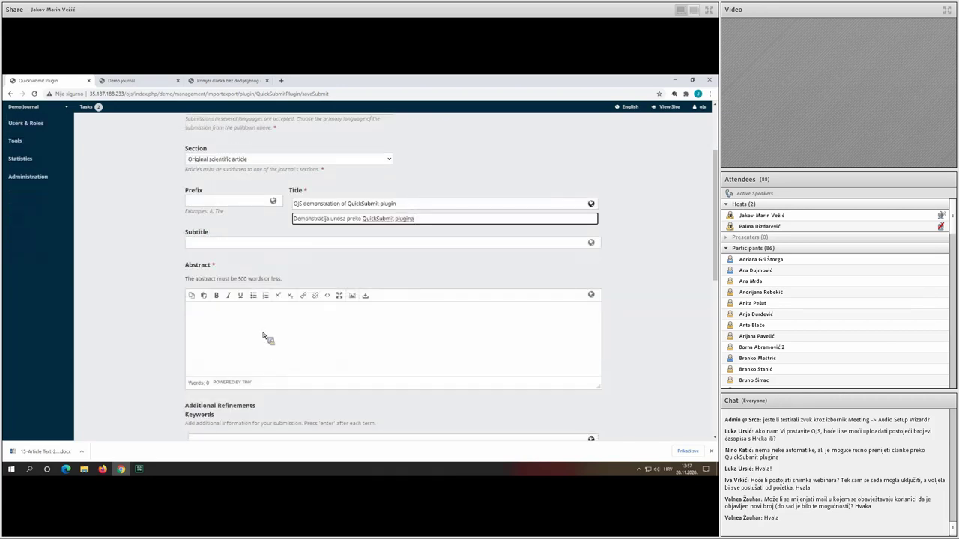
{"action": "left_click", "coordinate": [263, 336]}
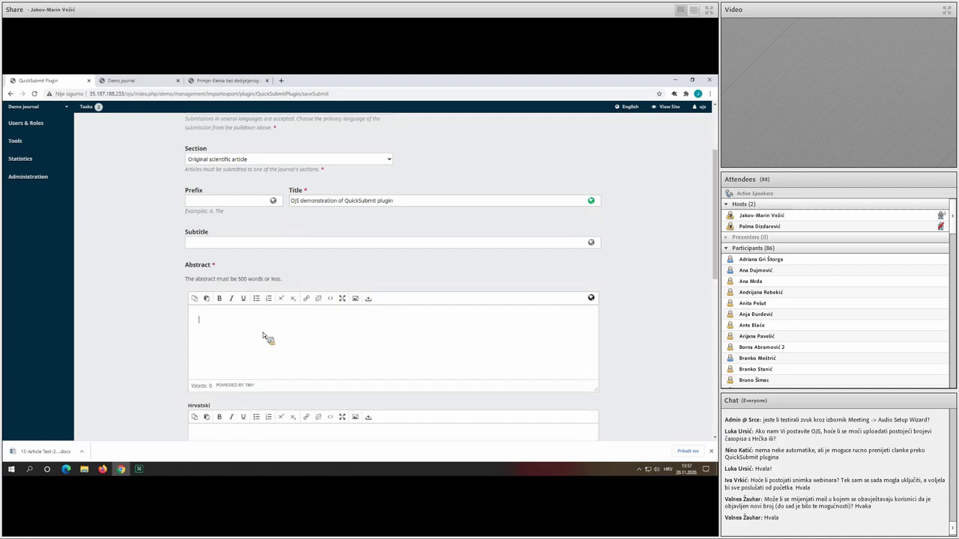
{"action": "type", "text": "Abstract"}
{"action": "scroll", "coordinate": [267, 336], "scroll_direction": "down", "scroll_amount": 3}
{"action": "left_click", "coordinate": [272, 350]}
{"action": "type", "text": "S"}
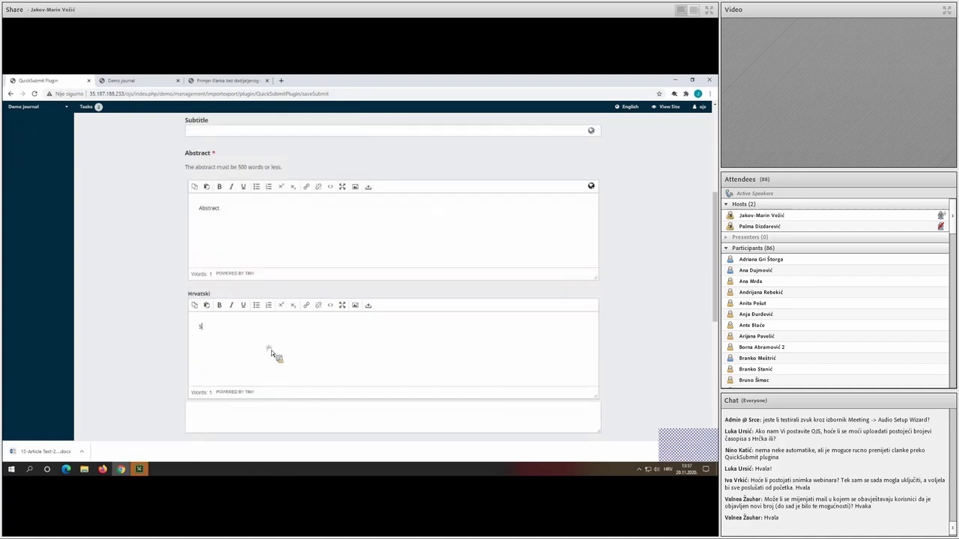
{"action": "type", "text": "ažetak"}
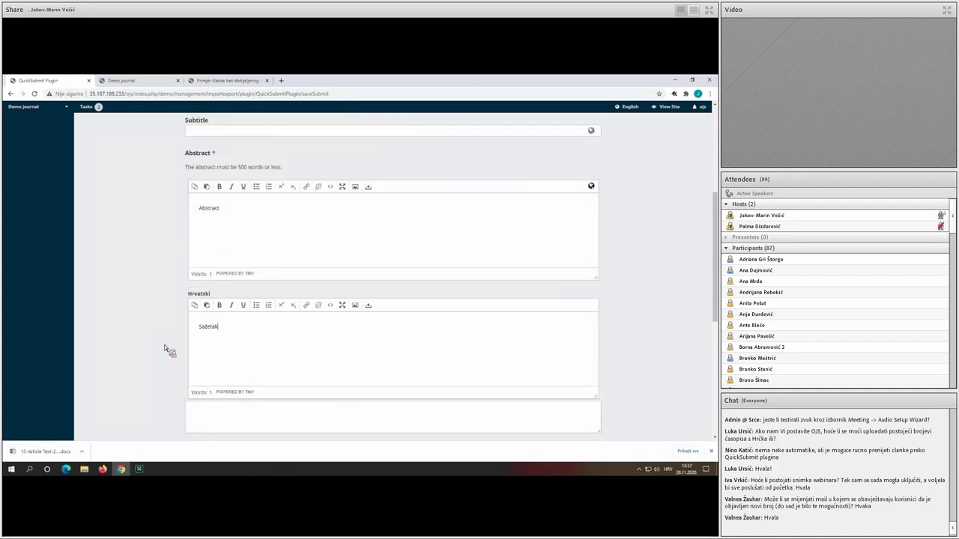
{"action": "left_click", "coordinate": [164, 345]}
Bring up the empty Add Contributor dialog below the abstracts.
{"action": "scroll", "coordinate": [164, 342], "scroll_direction": "down", "scroll_amount": 2}
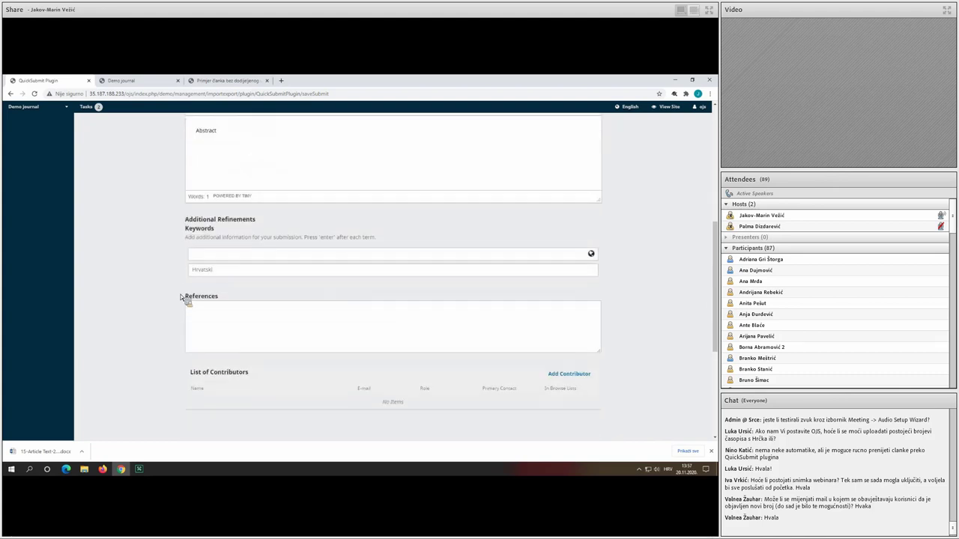
{"action": "scroll", "coordinate": [192, 257], "scroll_direction": "down", "scroll_amount": 1}
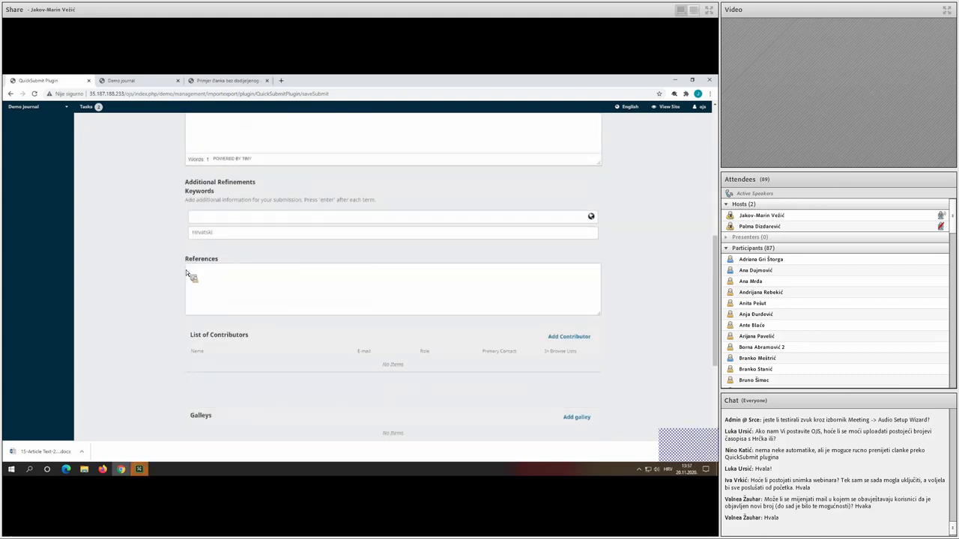
{"action": "scroll", "coordinate": [284, 308], "scroll_direction": "down", "scroll_amount": 1}
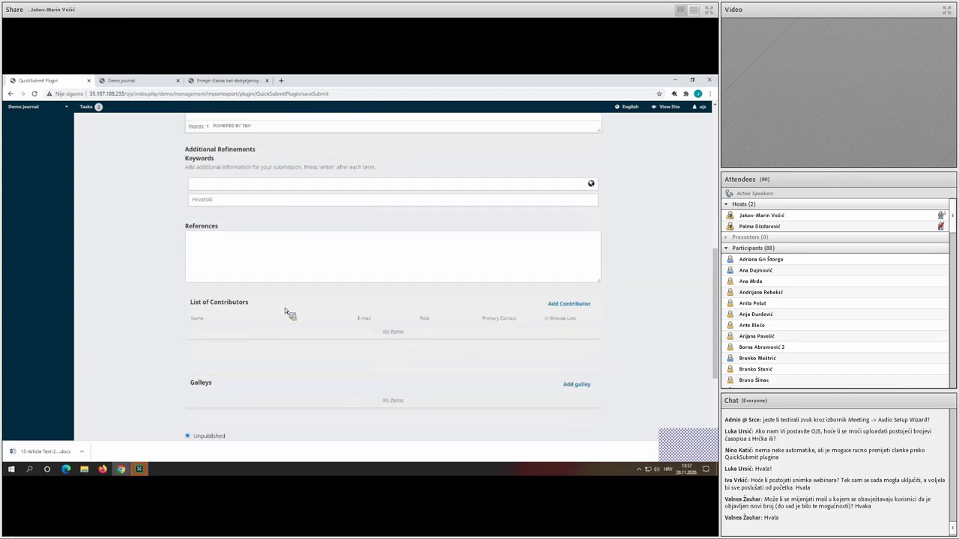
{"action": "left_click", "coordinate": [577, 300]}
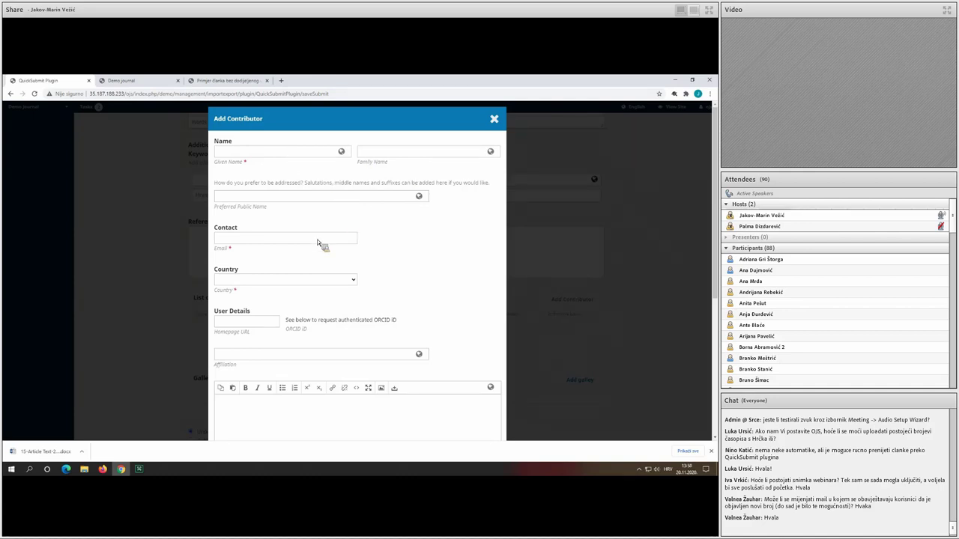
Fill in the contributor's given name, family name and e-mail address.
{"action": "scroll", "coordinate": [310, 244], "scroll_direction": "down", "scroll_amount": 5}
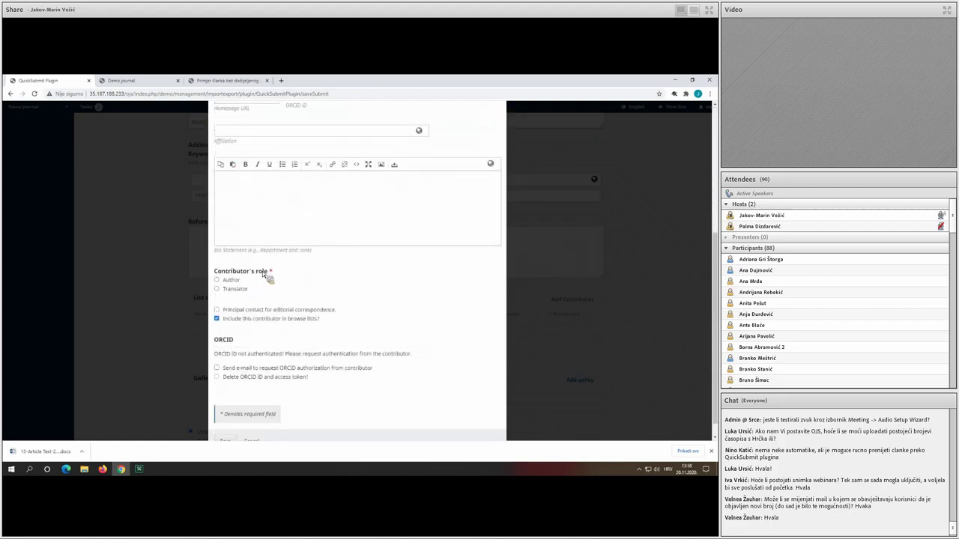
{"action": "scroll", "coordinate": [274, 276], "scroll_direction": "up", "scroll_amount": 5}
{"action": "left_click", "coordinate": [272, 156]}
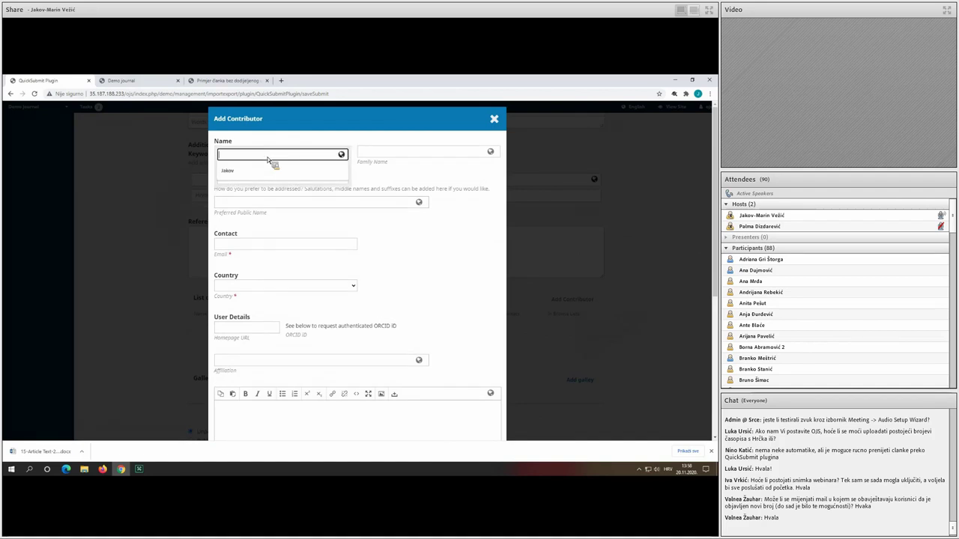
{"action": "key", "text": "Down"}
{"action": "key", "text": "Return"}
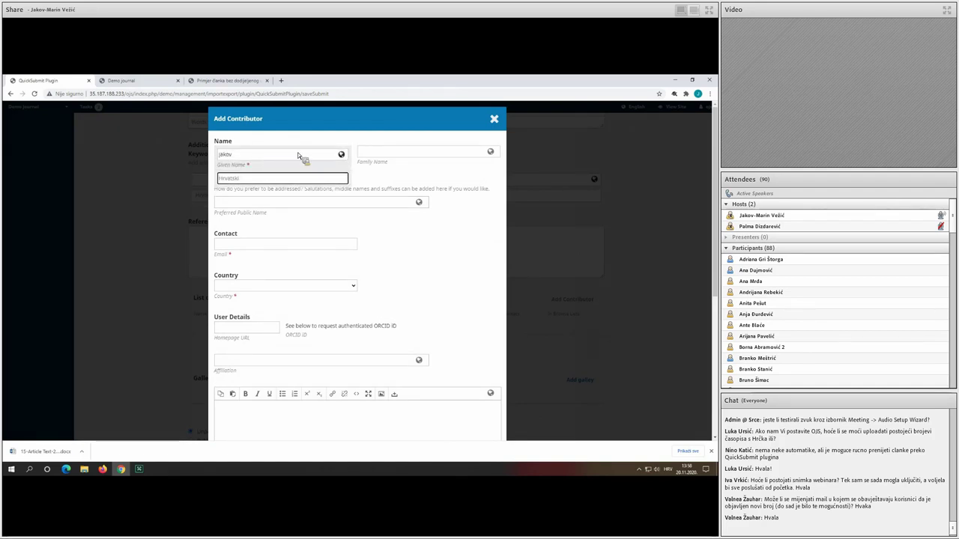
{"action": "left_click", "coordinate": [390, 155]}
{"action": "type", "text": "Večić"}
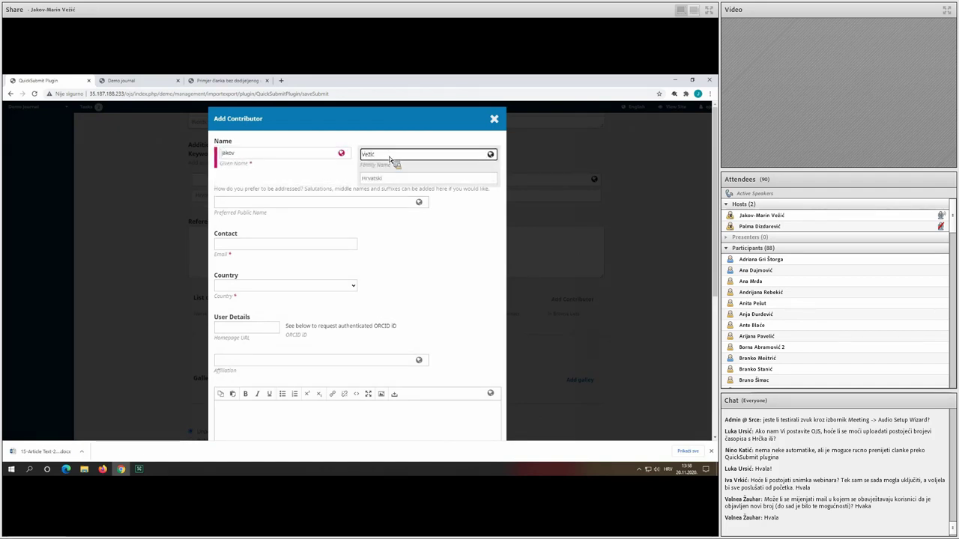
{"action": "left_click", "coordinate": [260, 247]}
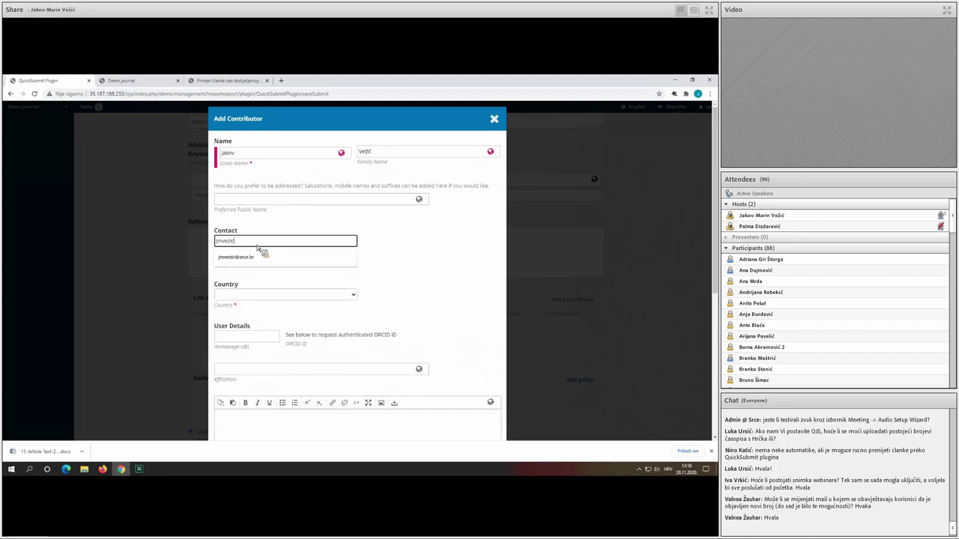
{"action": "key", "text": "Down"}
{"action": "key", "text": "Return"}
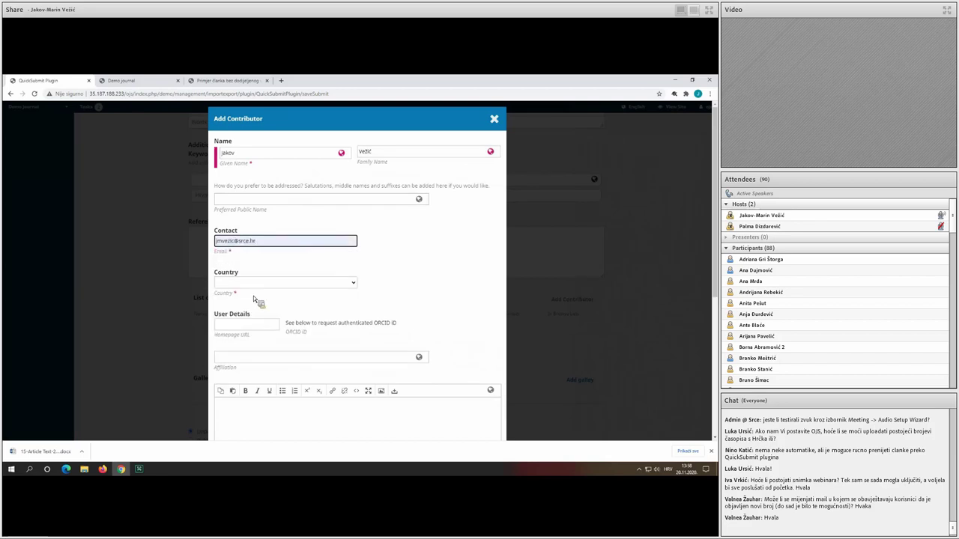
Set country to Croatia, role to Author, mark as principal contact, and save.
{"action": "left_click", "coordinate": [252, 283]}
{"action": "key", "text": "c"}
{"action": "key", "text": "r"}
{"action": "key", "text": "Return"}
{"action": "scroll", "coordinate": [255, 293], "scroll_direction": "down", "scroll_amount": 5}
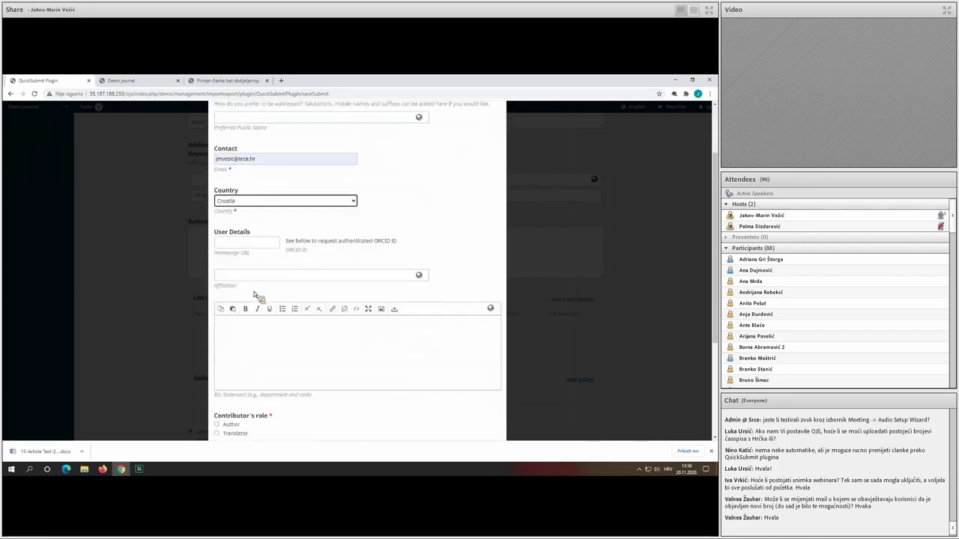
{"action": "scroll", "coordinate": [257, 292], "scroll_direction": "down", "scroll_amount": 1}
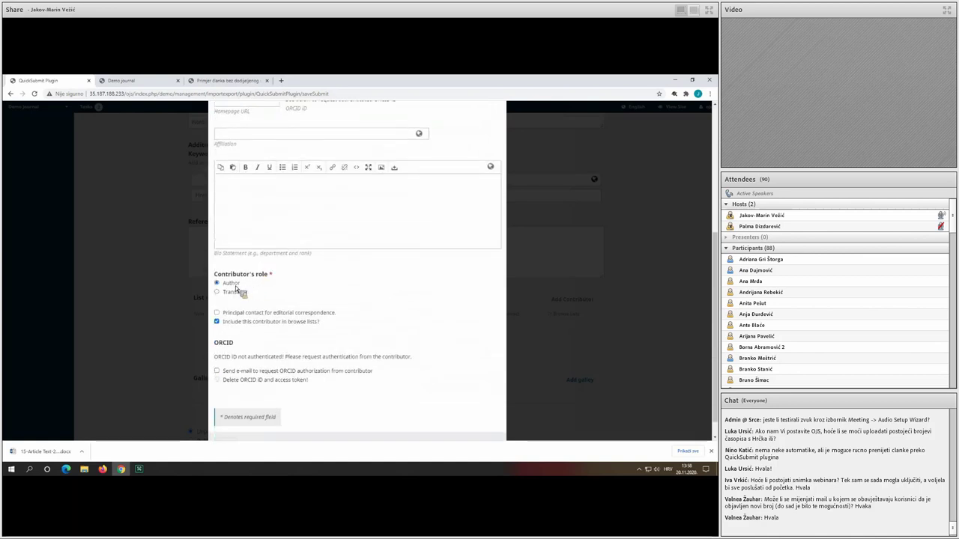
{"action": "left_click", "coordinate": [235, 285]}
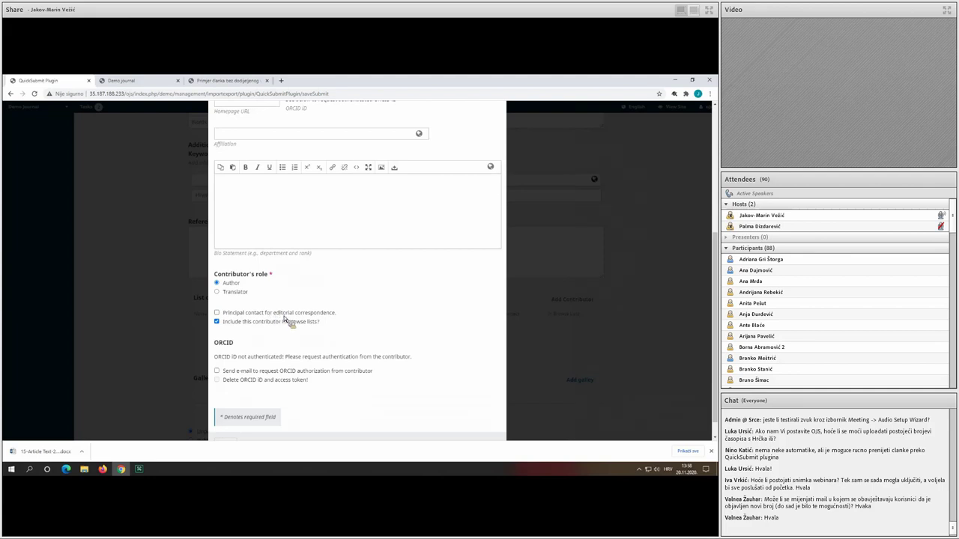
{"action": "left_click", "coordinate": [282, 316]}
{"action": "scroll", "coordinate": [274, 342], "scroll_direction": "down", "scroll_amount": 1}
{"action": "left_click", "coordinate": [238, 425]}
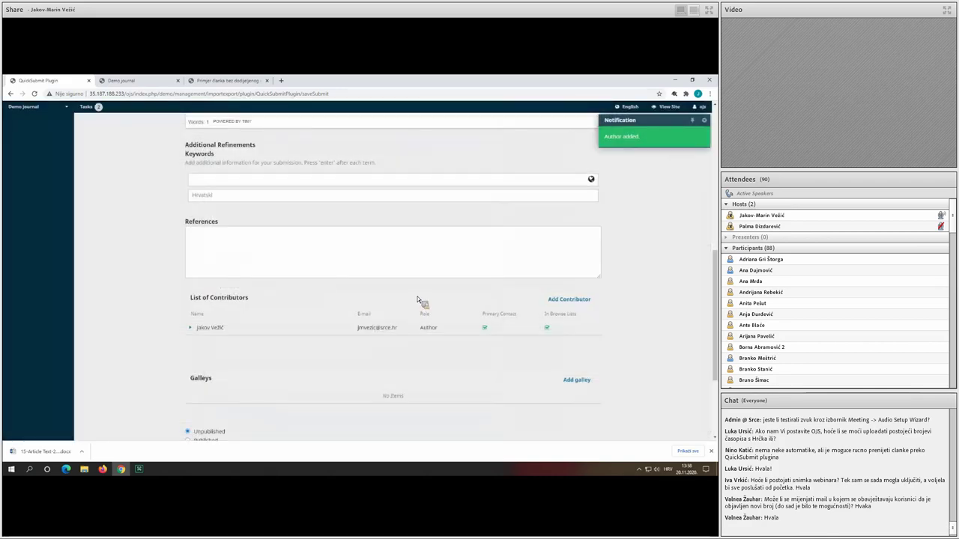
Reopen the author's details, close them unchanged, and start a new galley.
{"action": "scroll", "coordinate": [417, 299], "scroll_direction": "down", "scroll_amount": 1}
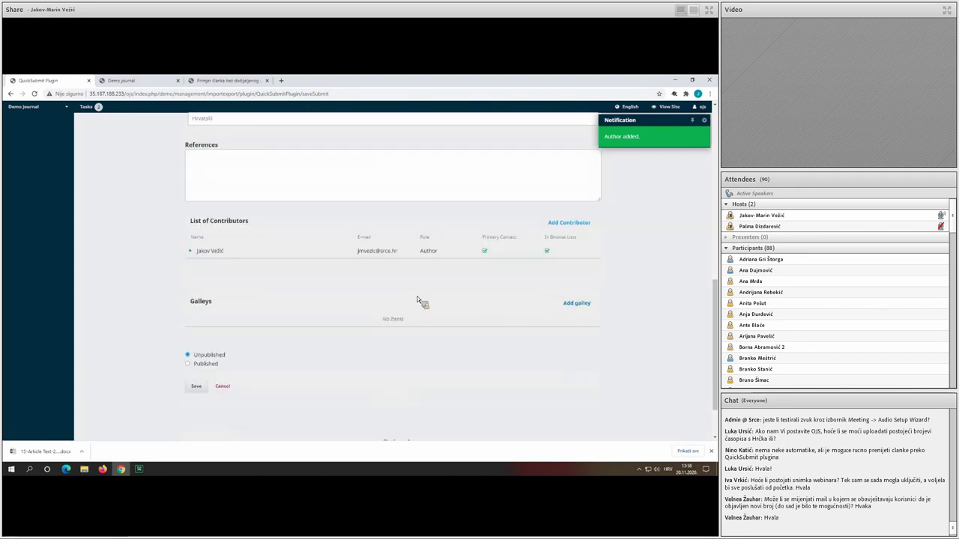
{"action": "scroll", "coordinate": [417, 300], "scroll_direction": "down", "scroll_amount": 1}
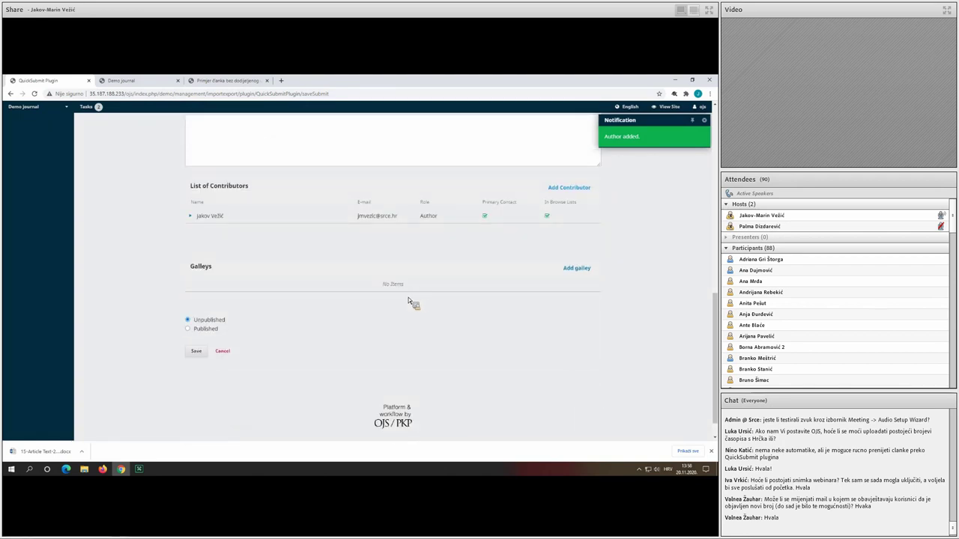
{"action": "scroll", "coordinate": [407, 299], "scroll_direction": "up", "scroll_amount": 1}
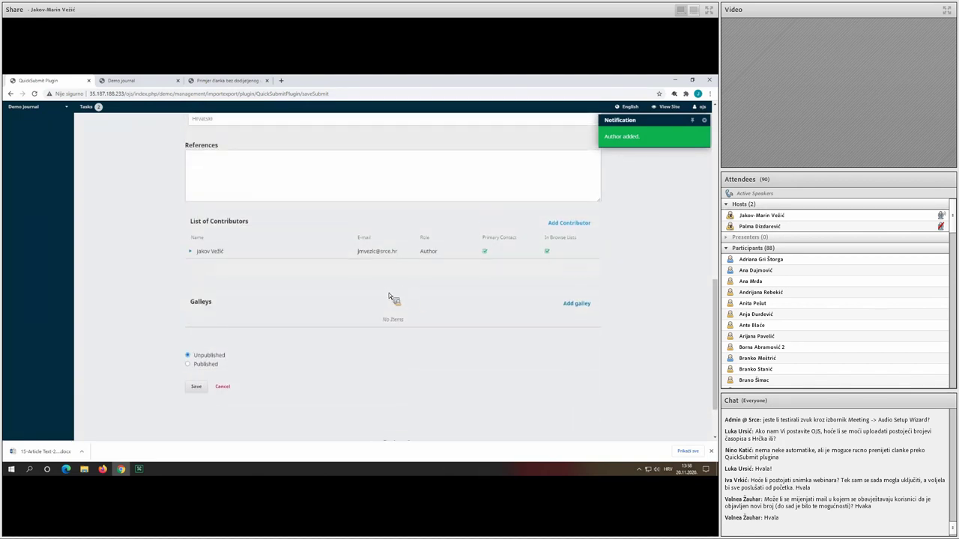
{"action": "left_click", "coordinate": [191, 255]}
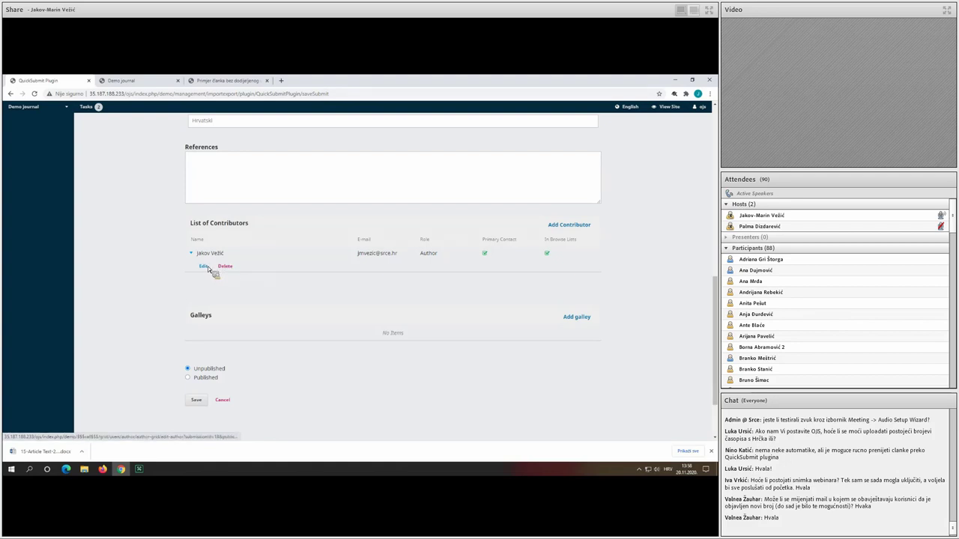
{"action": "left_click", "coordinate": [202, 266]}
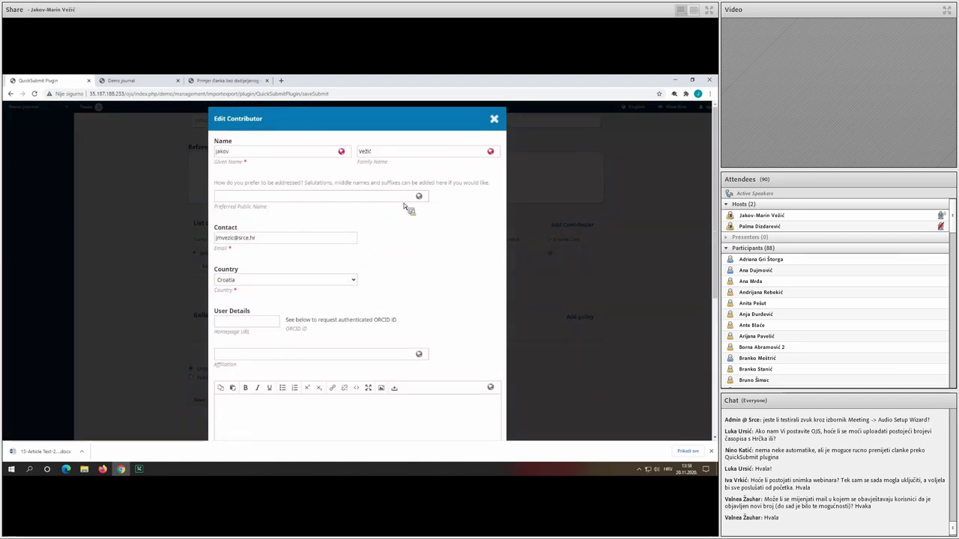
{"action": "left_click", "coordinate": [494, 119]}
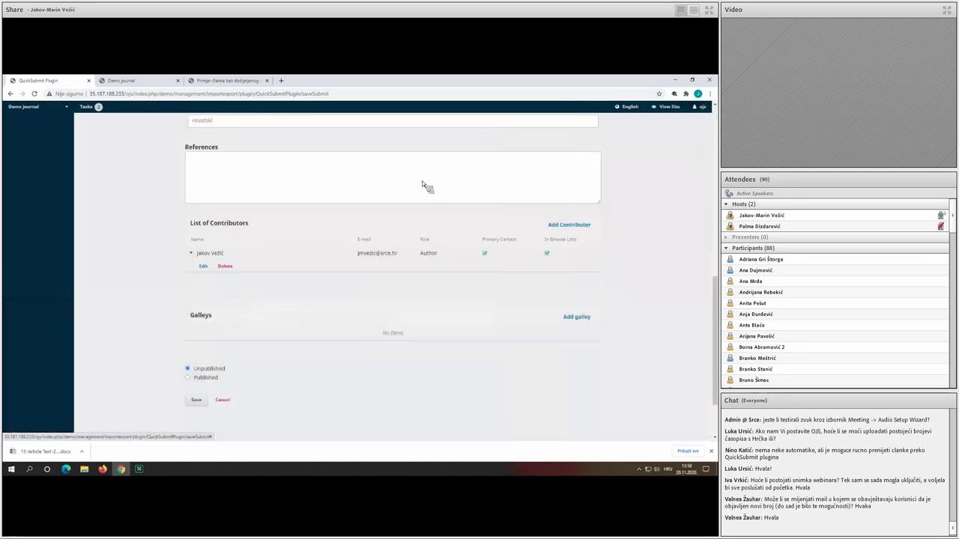
{"action": "scroll", "coordinate": [397, 221], "scroll_direction": "down", "scroll_amount": 2}
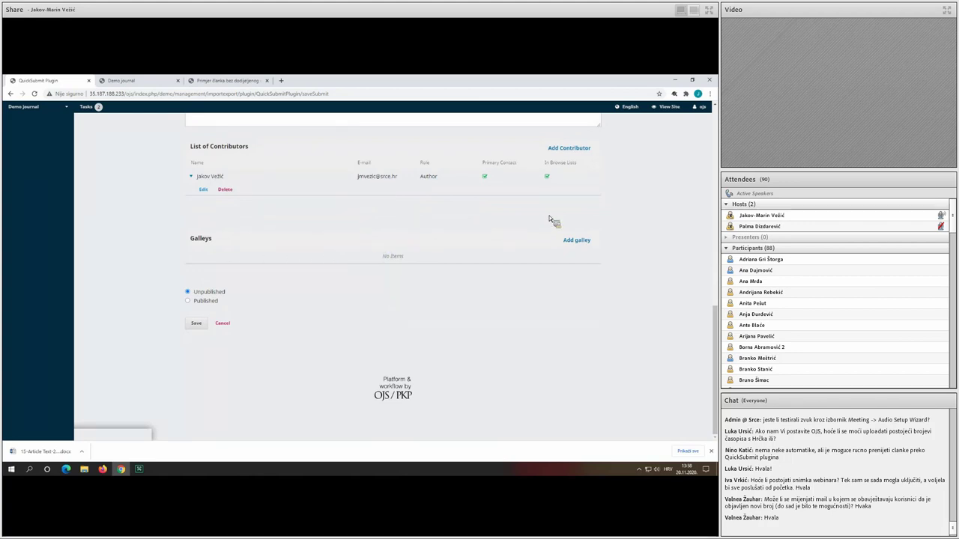
{"action": "left_click", "coordinate": [581, 239]}
Create a galley labelled PDF.
{"action": "left_click", "coordinate": [271, 152]}
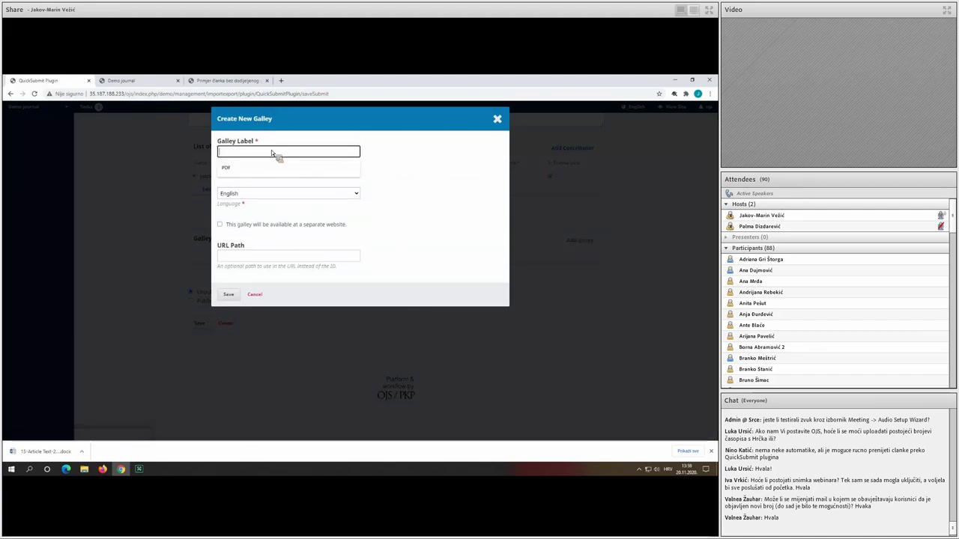
{"action": "type", "text": "P"}
{"action": "left_click", "coordinate": [272, 166]}
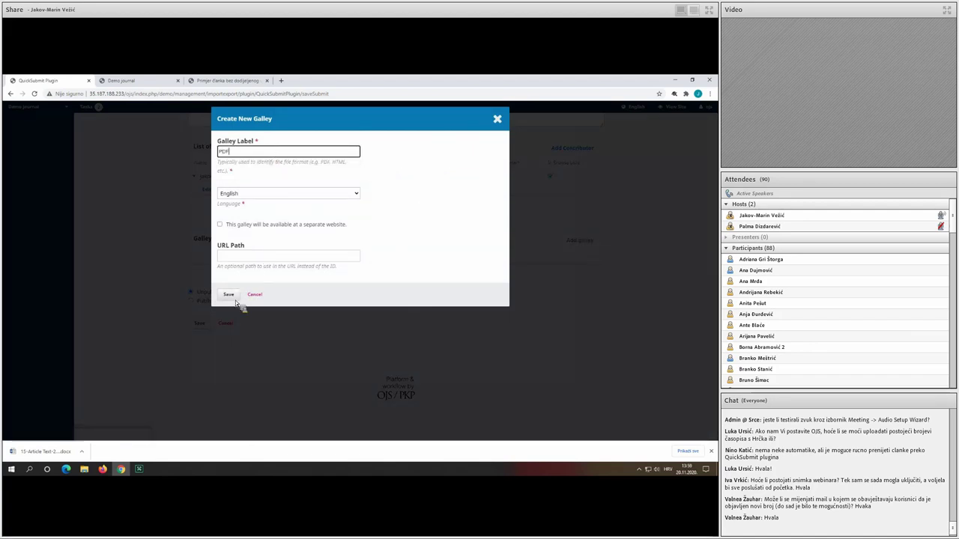
{"action": "left_click", "coordinate": [230, 295]}
Upload the PDF from Downloads as the galley's Article Text and complete the file wizard.
{"action": "left_click", "coordinate": [367, 183]}
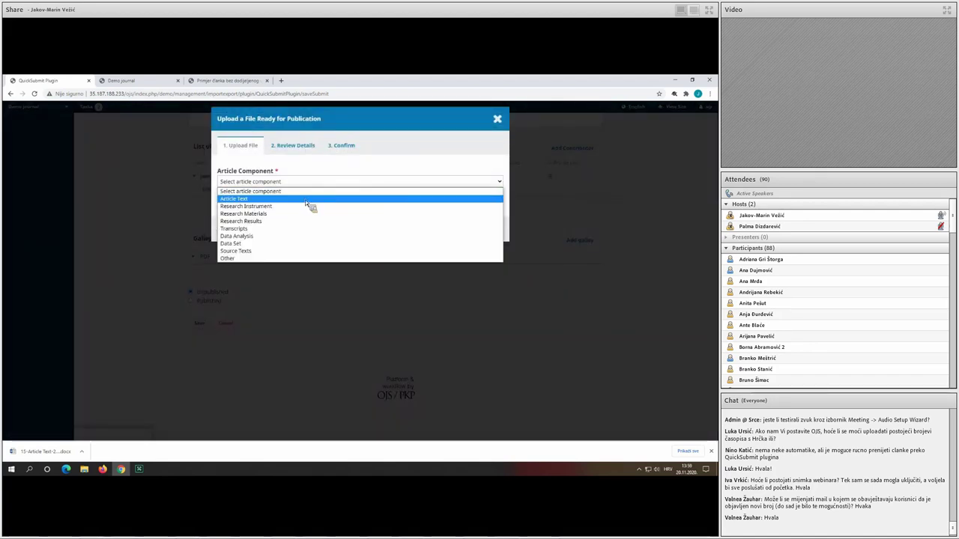
{"action": "left_click", "coordinate": [307, 197]}
{"action": "left_click", "coordinate": [475, 210]}
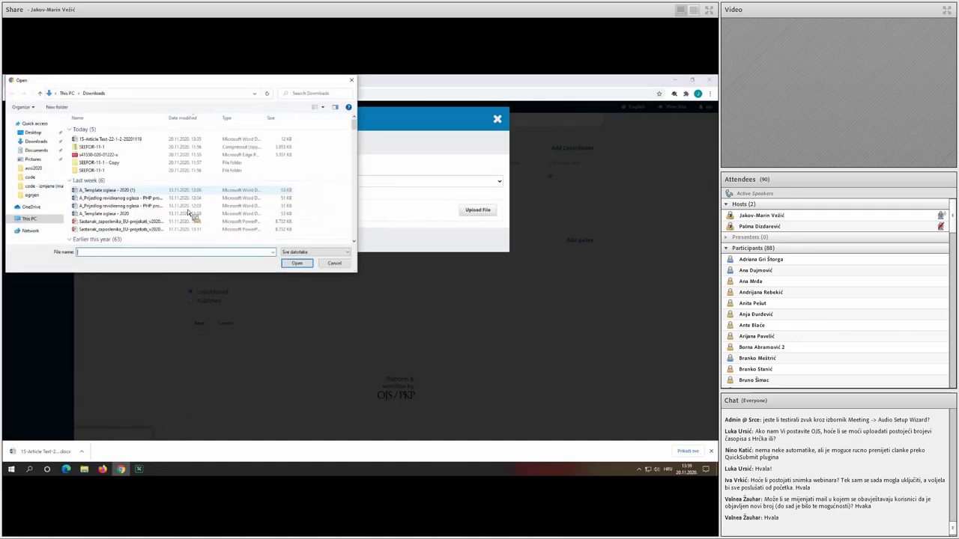
{"action": "double_click", "coordinate": [123, 156]}
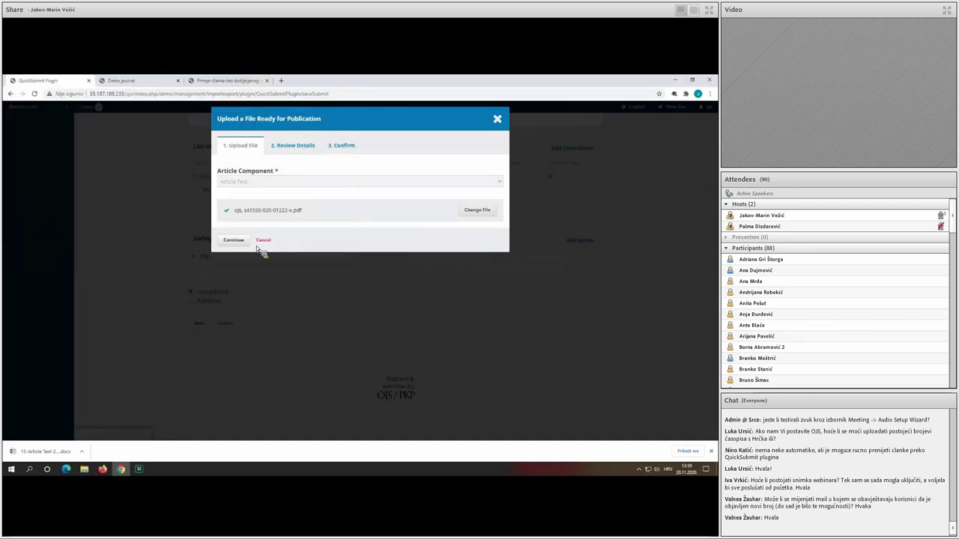
{"action": "left_click", "coordinate": [238, 241]}
{"action": "left_click", "coordinate": [235, 210]}
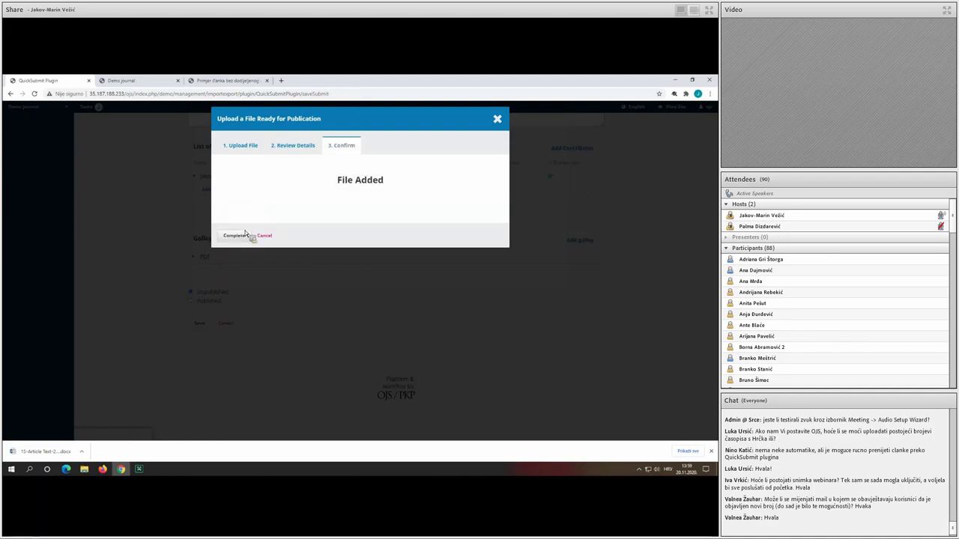
{"action": "left_click", "coordinate": [239, 241]}
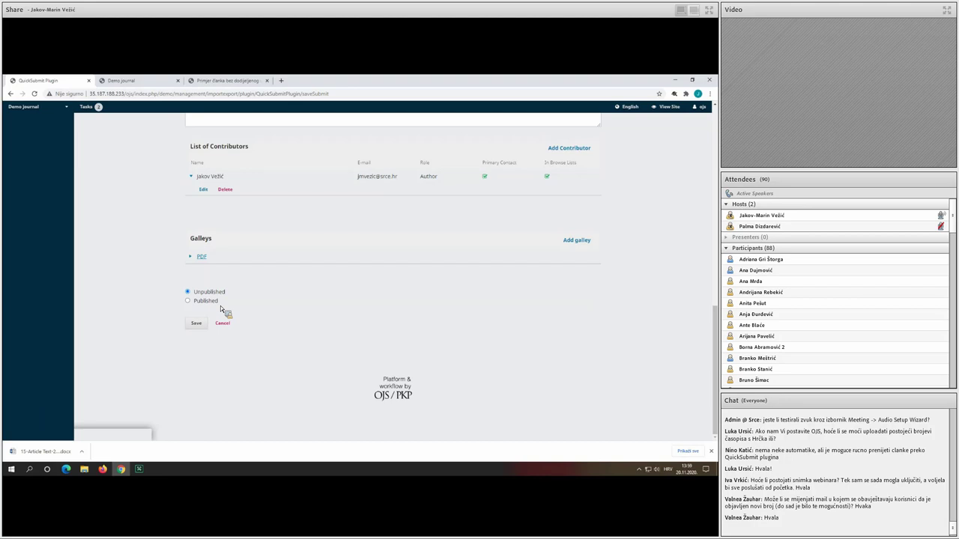
Mark the article Published and schedule it in Vol. 1 No. 1 (2020).
{"action": "left_click", "coordinate": [217, 302]}
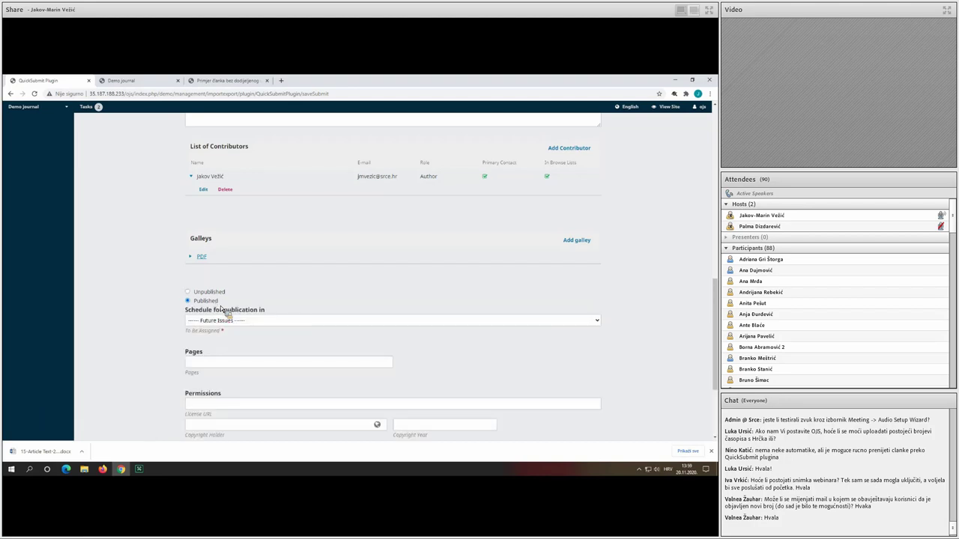
{"action": "scroll", "coordinate": [225, 310], "scroll_direction": "down", "scroll_amount": 1}
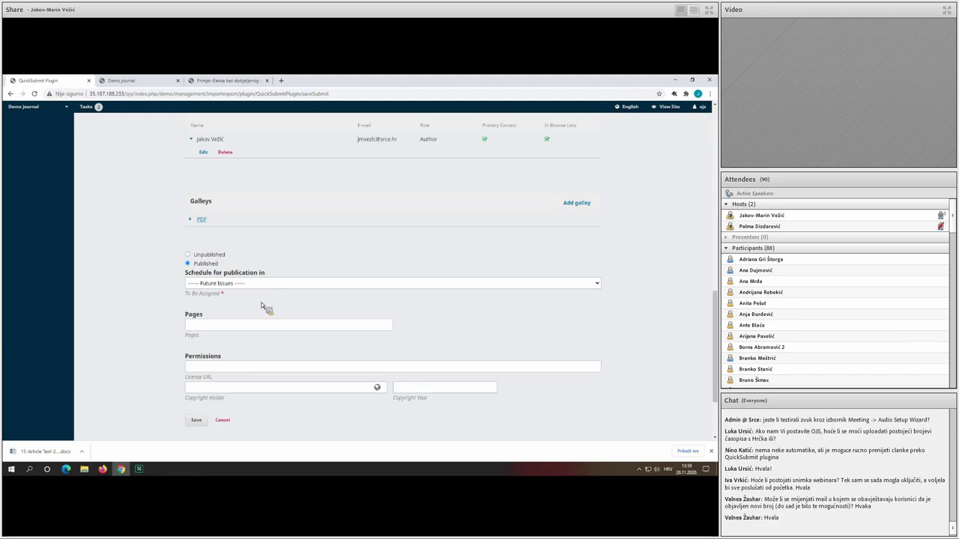
{"action": "left_click", "coordinate": [241, 285]}
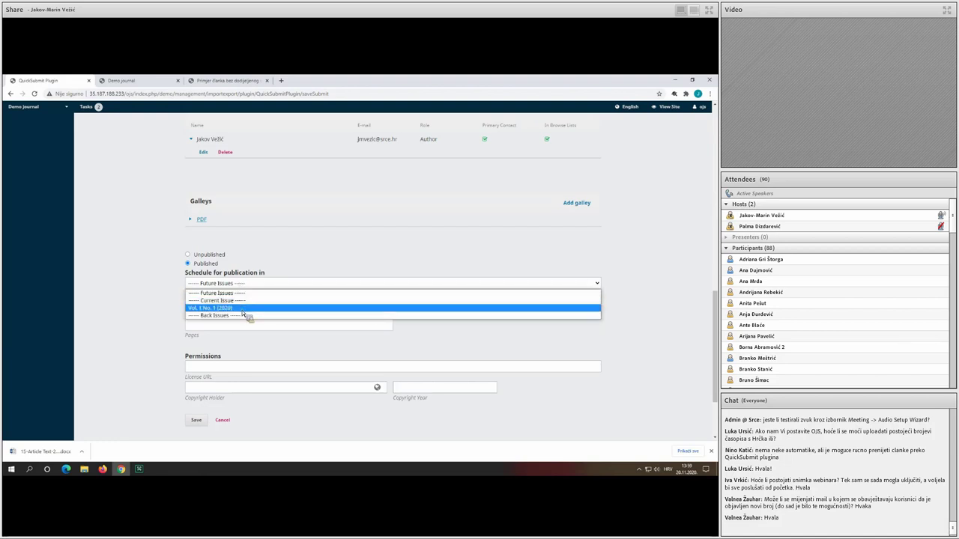
{"action": "left_click", "coordinate": [242, 309]}
Enter pages 25-30, set publication date 2020-11-20, and save the article.
{"action": "scroll", "coordinate": [239, 315], "scroll_direction": "down", "scroll_amount": 1}
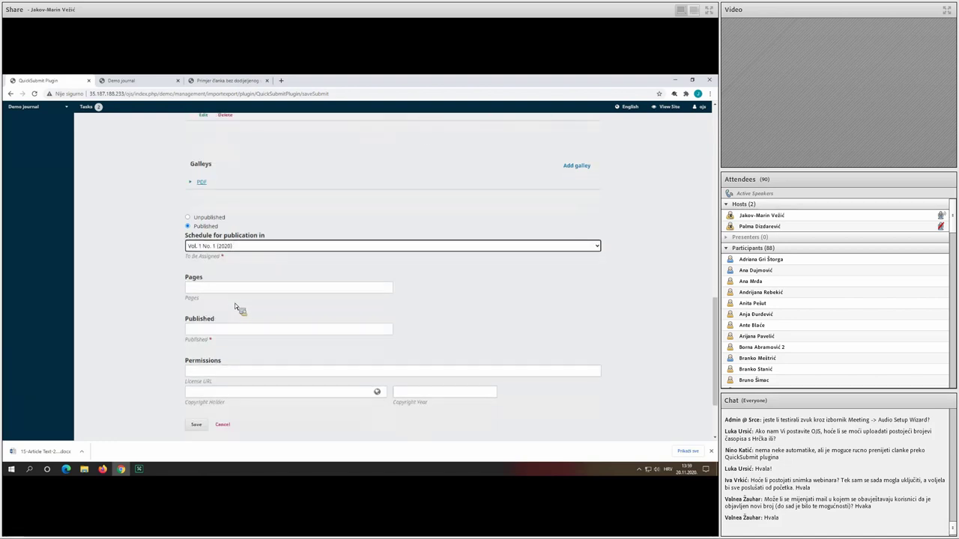
{"action": "left_click", "coordinate": [228, 289]}
{"action": "type", "text": "25-"}
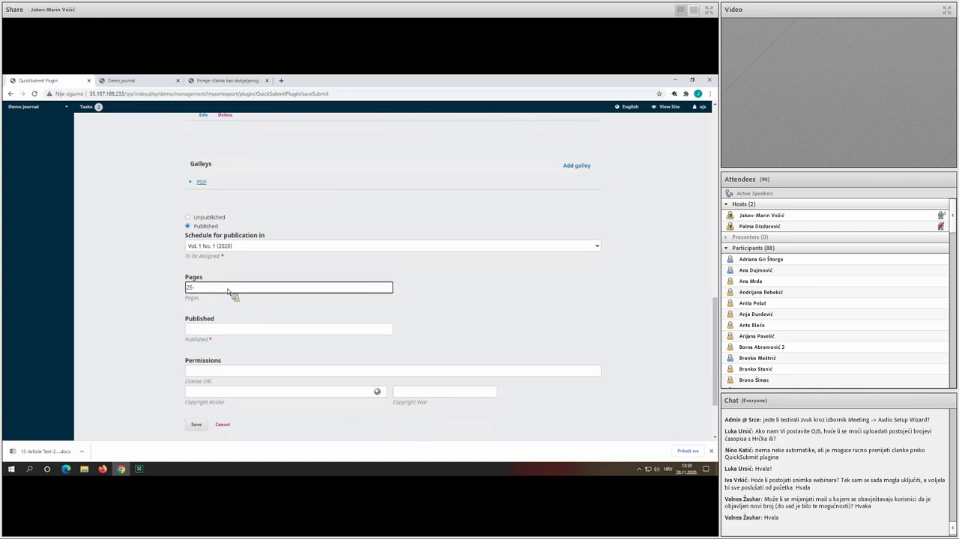
{"action": "type", "text": "30"}
{"action": "scroll", "coordinate": [225, 294], "scroll_direction": "down", "scroll_amount": 2}
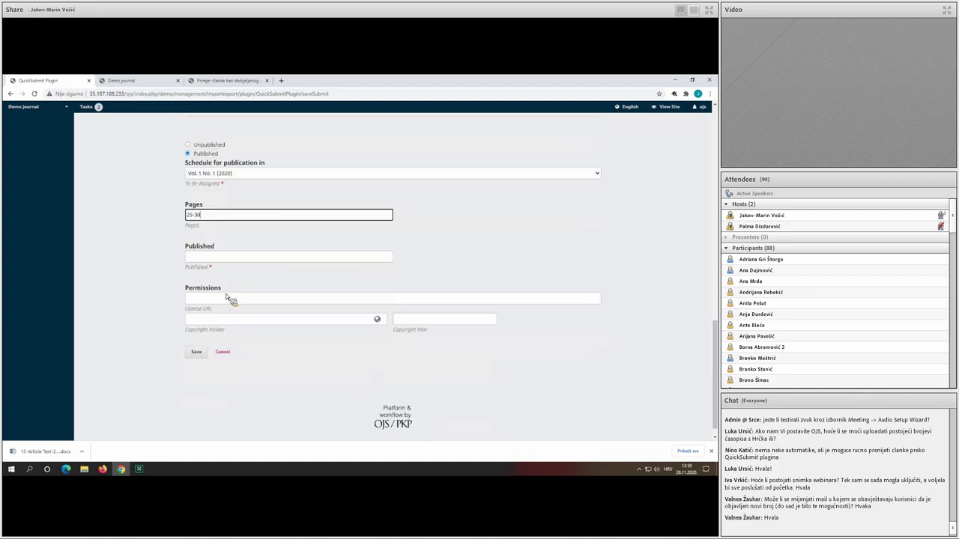
{"action": "left_click", "coordinate": [216, 254]}
{"action": "left_click", "coordinate": [300, 332]}
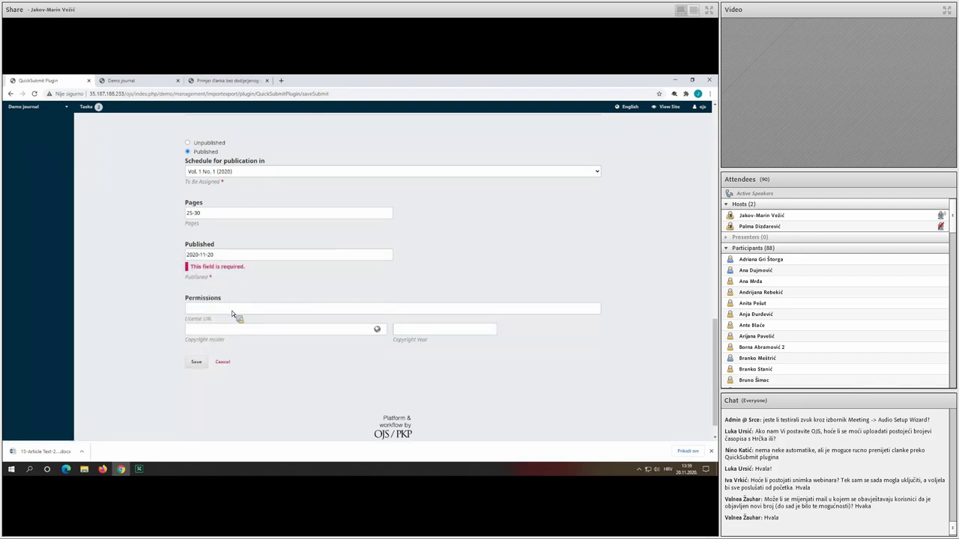
{"action": "left_click", "coordinate": [233, 309]}
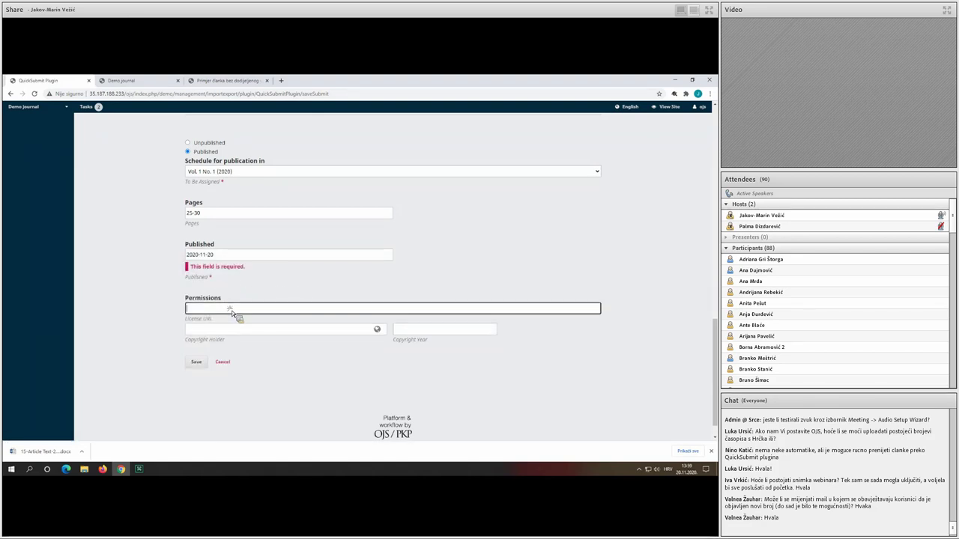
{"action": "left_click", "coordinate": [199, 364]}
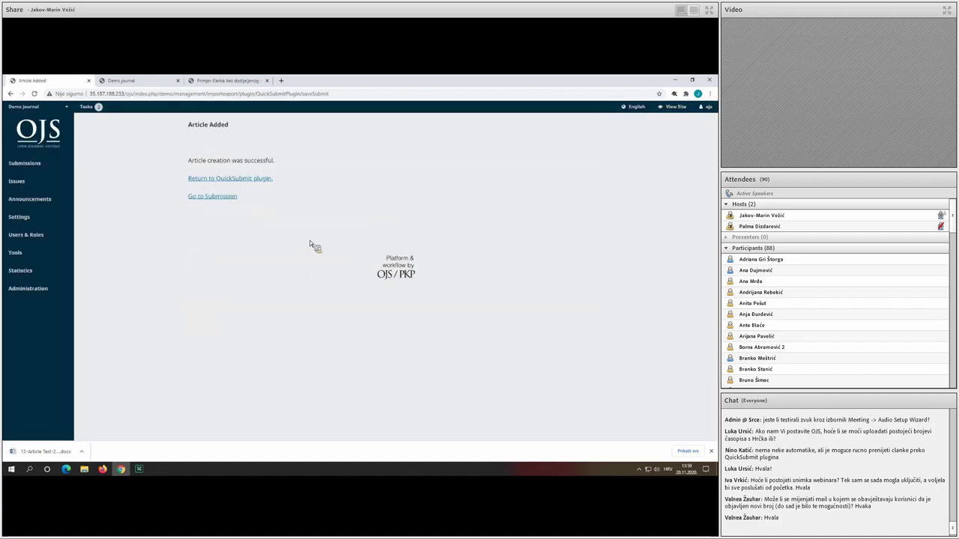
Open 'OJS demonstration of QuickSubmit plugin' from the Demo journal's Current Issue listing.
{"action": "left_click", "coordinate": [121, 80]}
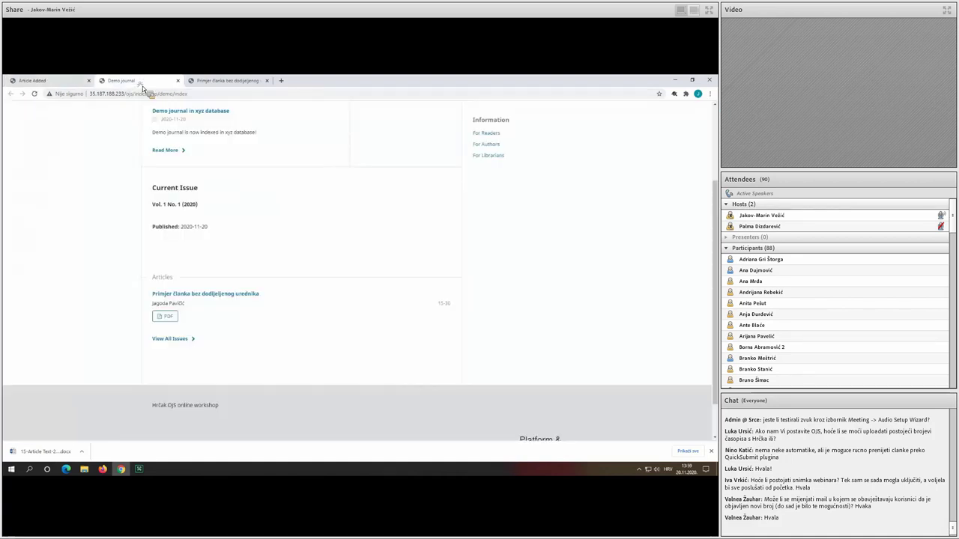
{"action": "scroll", "coordinate": [217, 164], "scroll_direction": "up", "scroll_amount": 2}
{"action": "scroll", "coordinate": [251, 255], "scroll_direction": "down", "scroll_amount": 5}
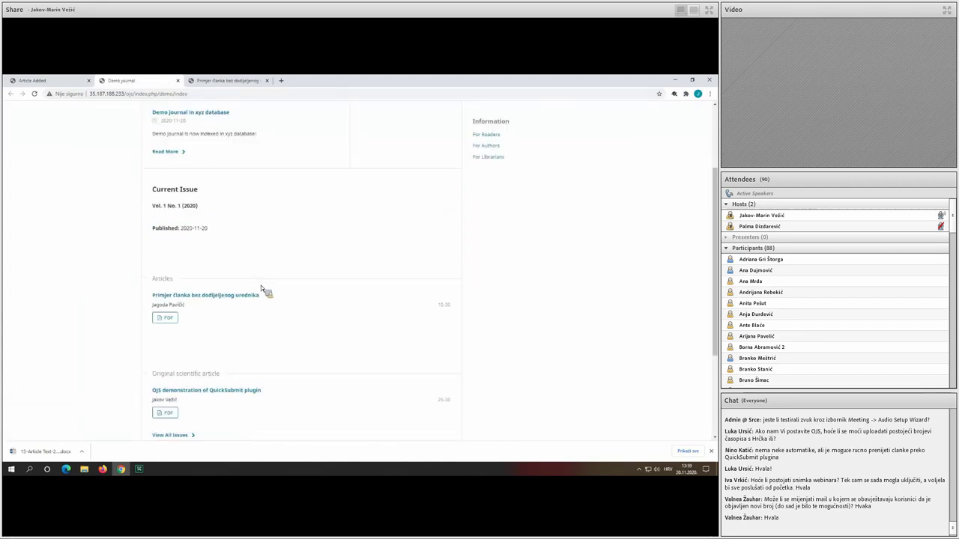
{"action": "left_click", "coordinate": [234, 315]}
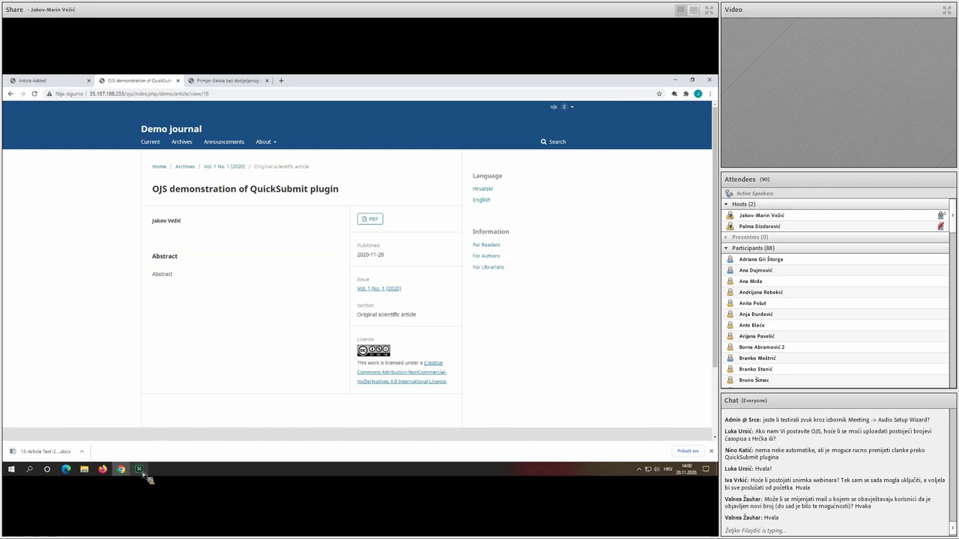
{"action": "mouse_move", "coordinate": [146, 476]}
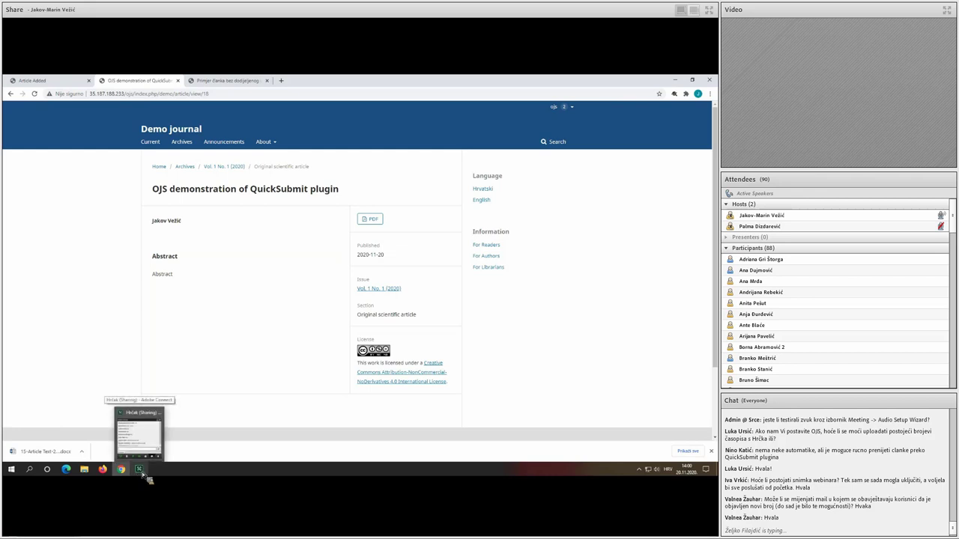
{"action": "left_click", "coordinate": [139, 469]}
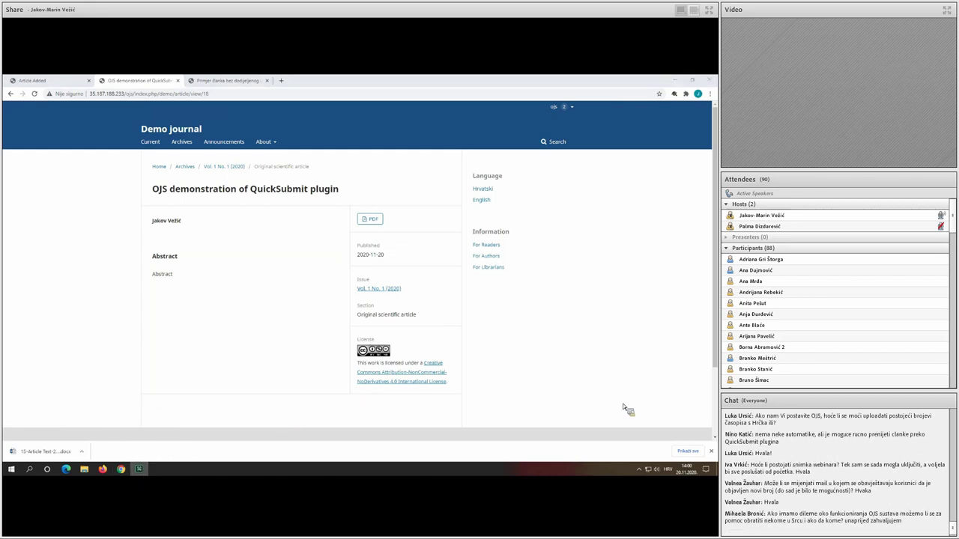
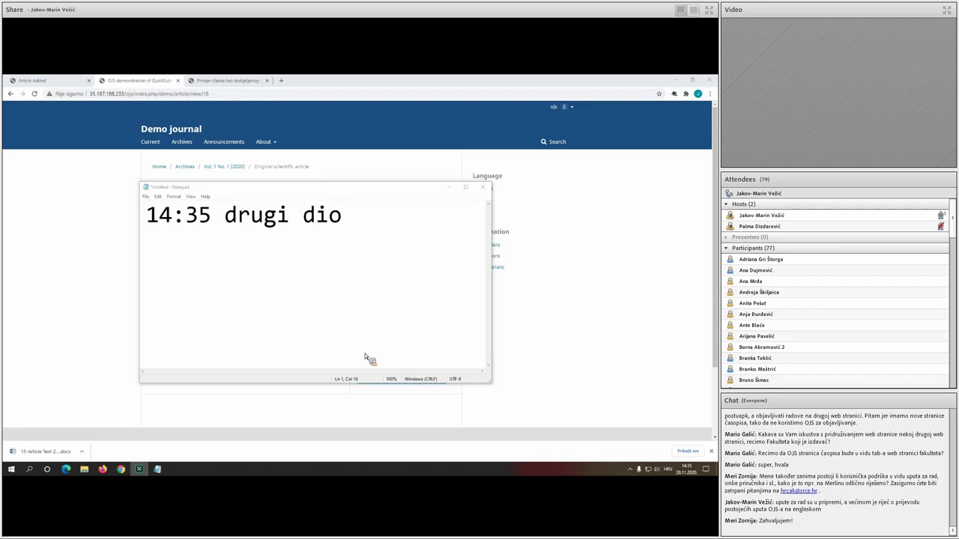
Close the '14:35 drugi dio' scratch note without saving and return to the Article Added page.
{"action": "left_click", "coordinate": [483, 202]}
{"action": "left_click", "coordinate": [482, 186]}
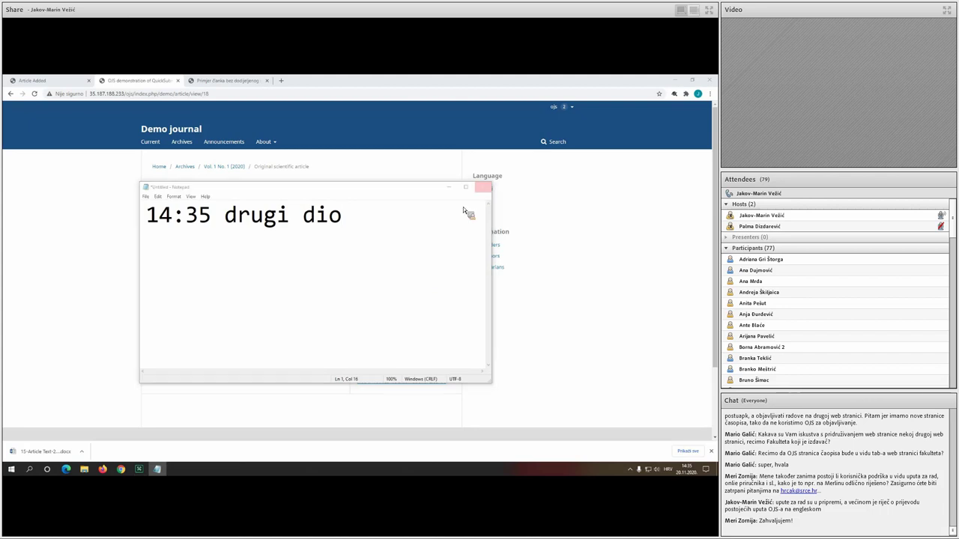
{"action": "left_click", "coordinate": [376, 274]}
{"action": "left_click", "coordinate": [54, 81]}
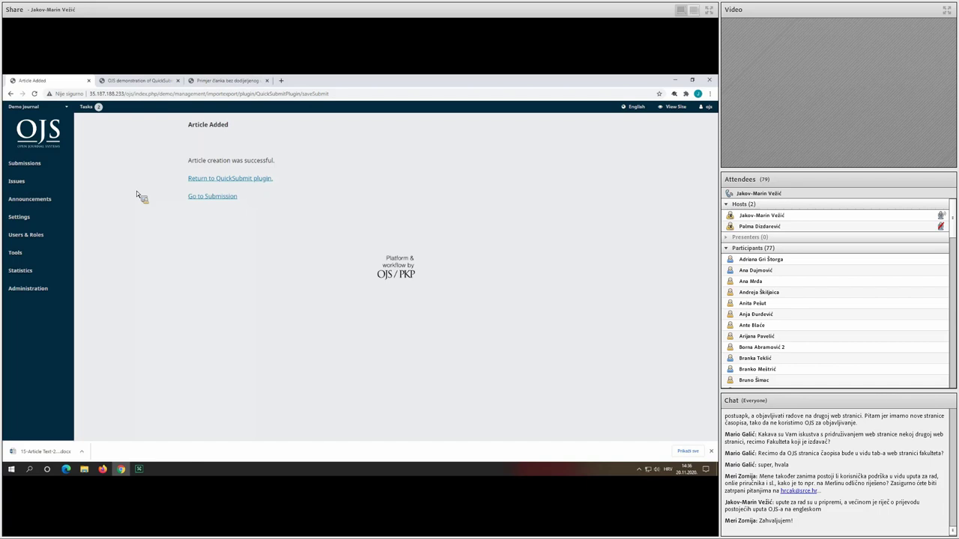
Open Workflow Settings and toggle Enable coverage metadata on, then back off.
{"action": "mouse_move", "coordinate": [59, 219]}
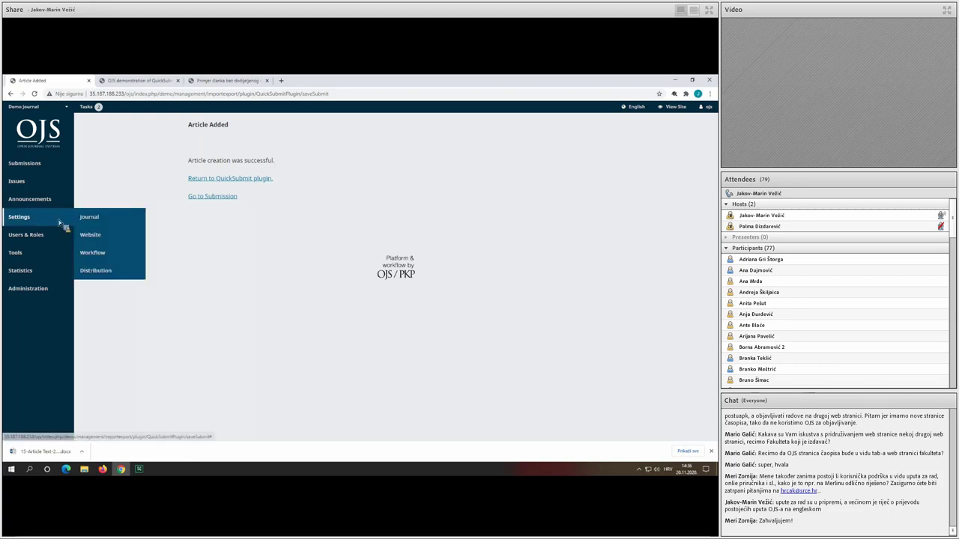
{"action": "left_click", "coordinate": [105, 258]}
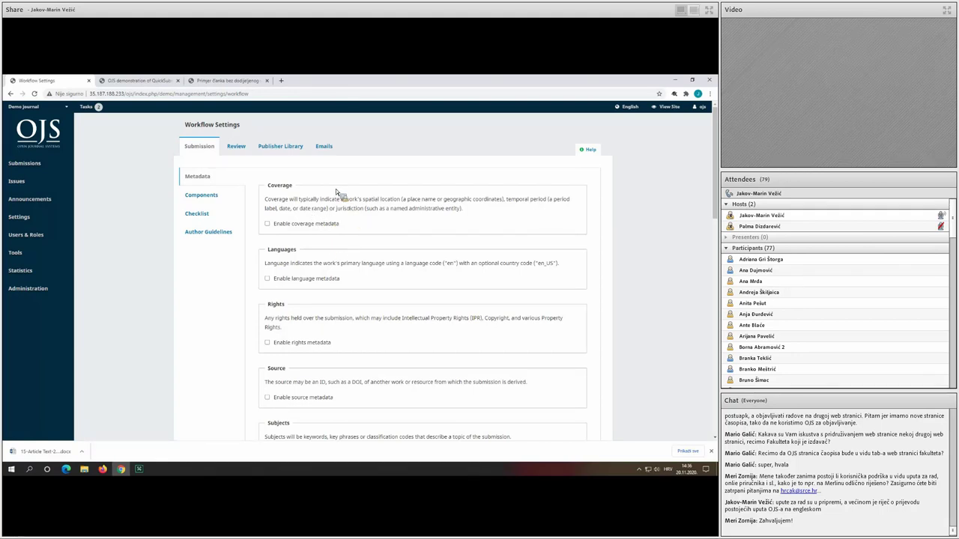
{"action": "left_click", "coordinate": [293, 223]}
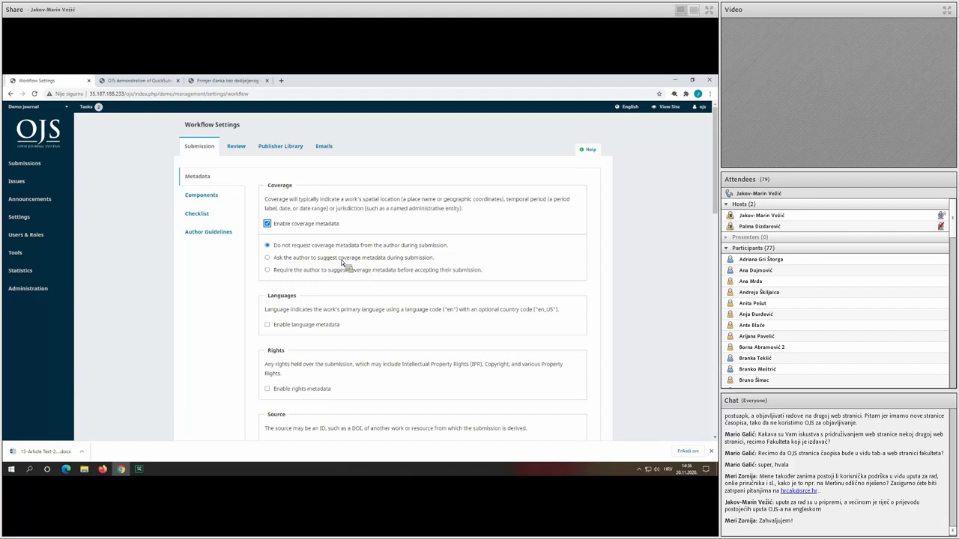
{"action": "left_click", "coordinate": [312, 235]}
{"action": "left_click", "coordinate": [306, 224]}
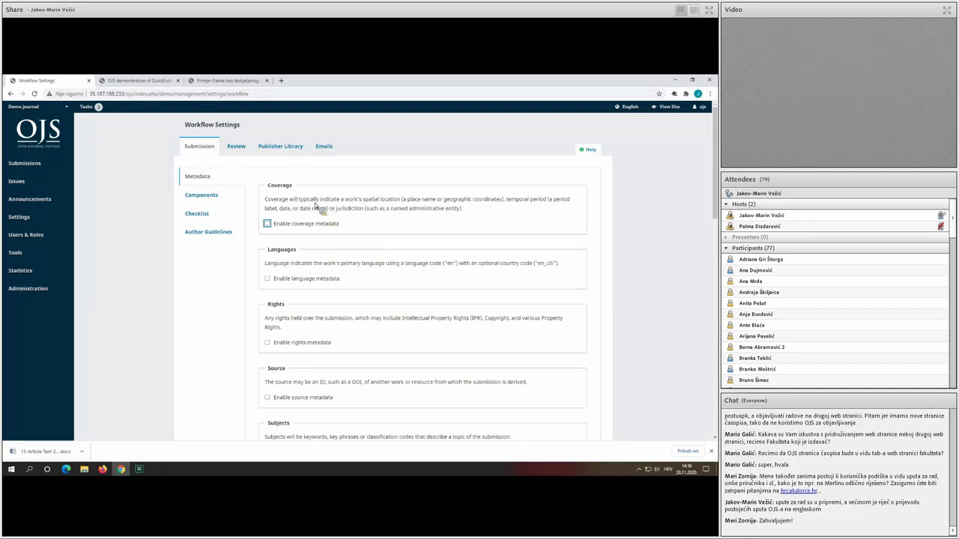
{"action": "left_click", "coordinate": [321, 206]}
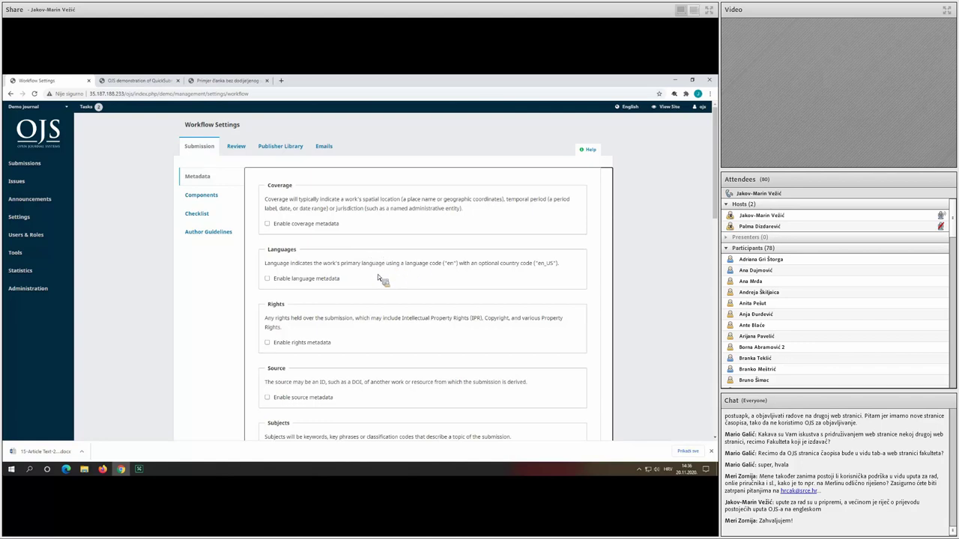
{"action": "scroll", "coordinate": [372, 278], "scroll_direction": "down", "scroll_amount": 1}
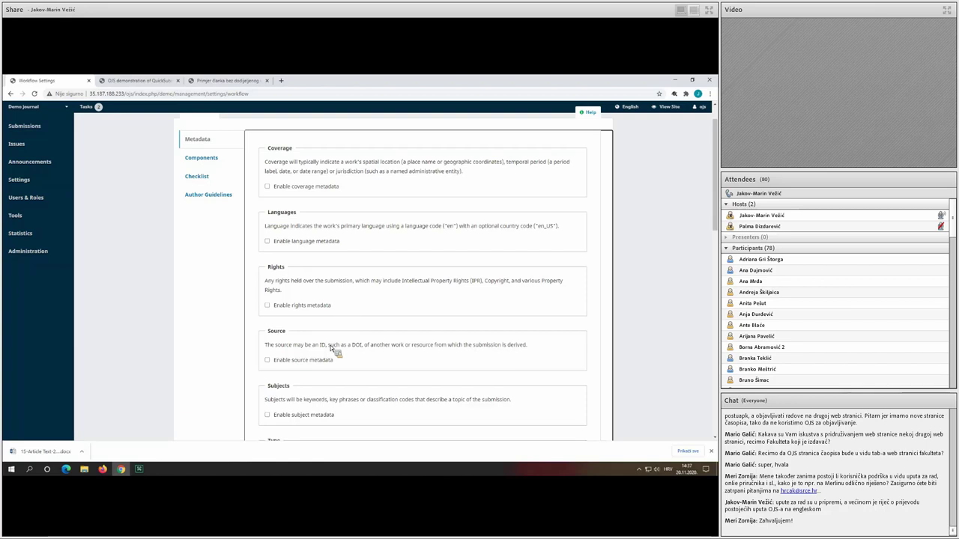
{"action": "scroll", "coordinate": [331, 349], "scroll_direction": "down", "scroll_amount": 1}
{"action": "scroll", "coordinate": [331, 349], "scroll_direction": "down", "scroll_amount": 2}
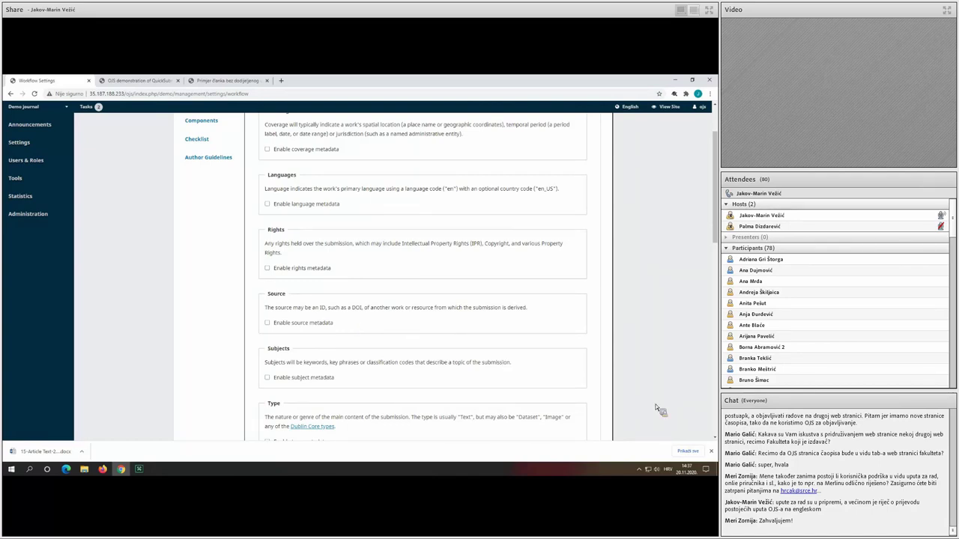
{"action": "scroll", "coordinate": [357, 321], "scroll_direction": "down", "scroll_amount": 3}
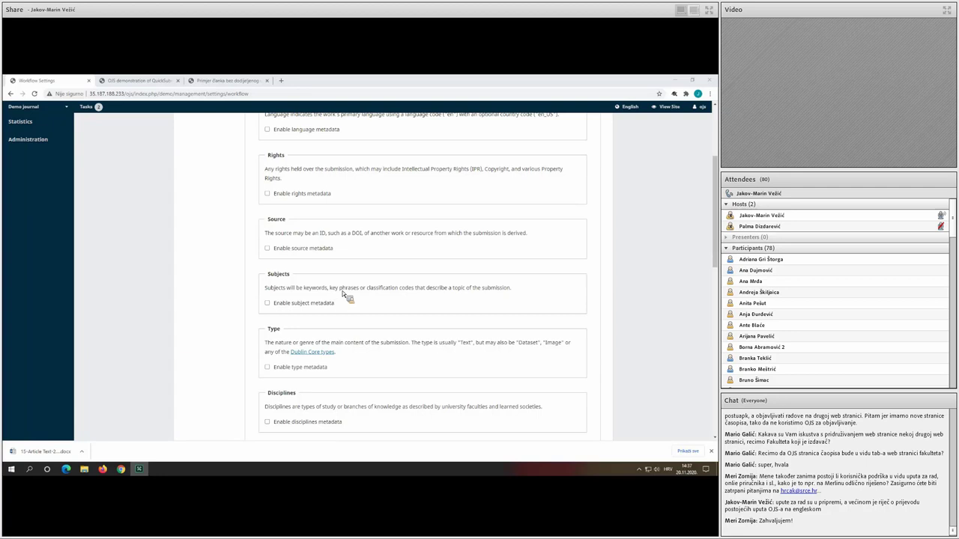
{"action": "double_click", "coordinate": [389, 288]}
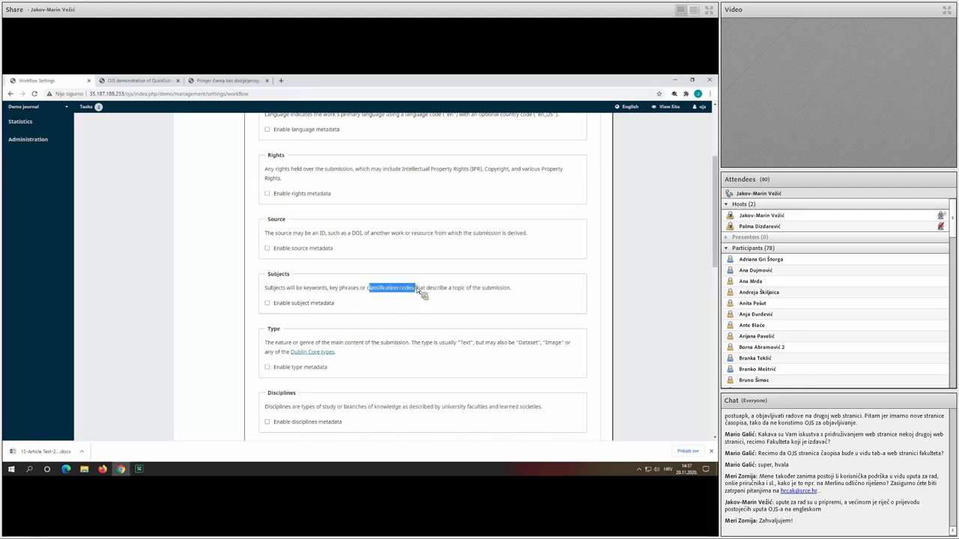
{"action": "left_click", "coordinate": [417, 286]}
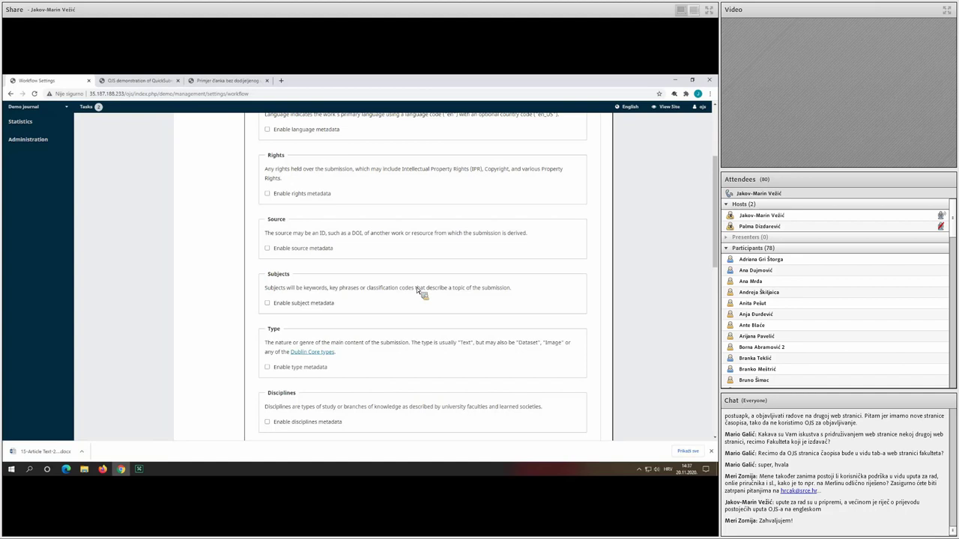
{"action": "scroll", "coordinate": [417, 289], "scroll_direction": "down", "scroll_amount": 1}
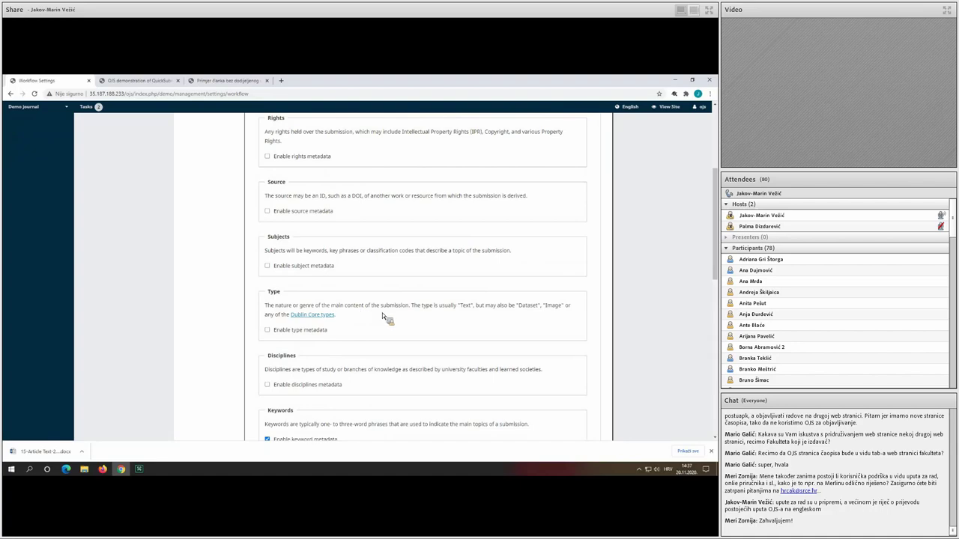
{"action": "scroll", "coordinate": [424, 308], "scroll_direction": "down", "scroll_amount": 2}
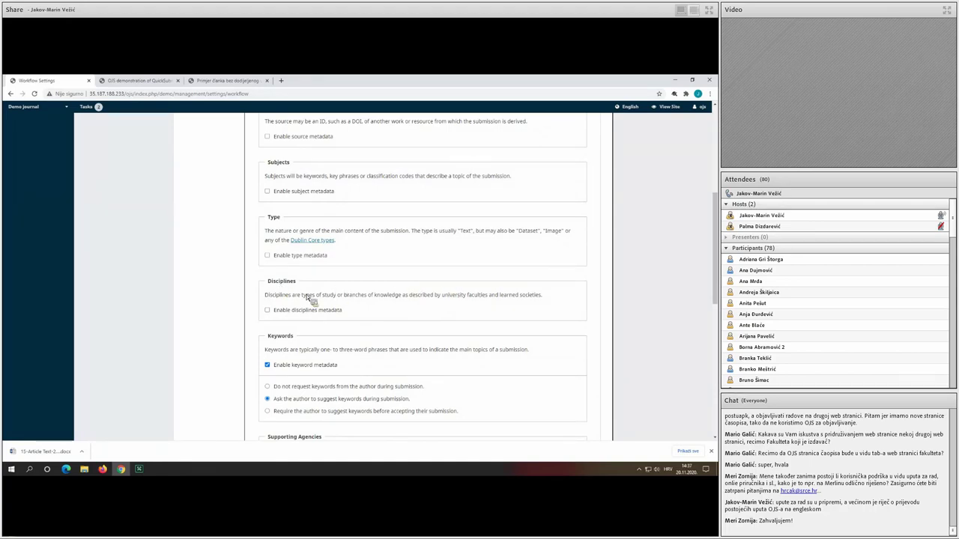
{"action": "scroll", "coordinate": [307, 297], "scroll_direction": "down", "scroll_amount": 2}
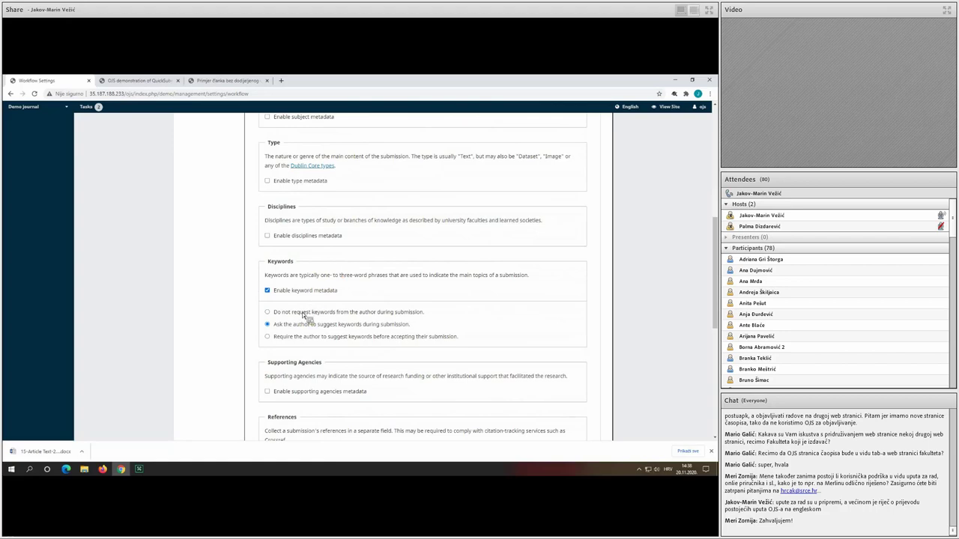
{"action": "scroll", "coordinate": [299, 319], "scroll_direction": "down", "scroll_amount": 1}
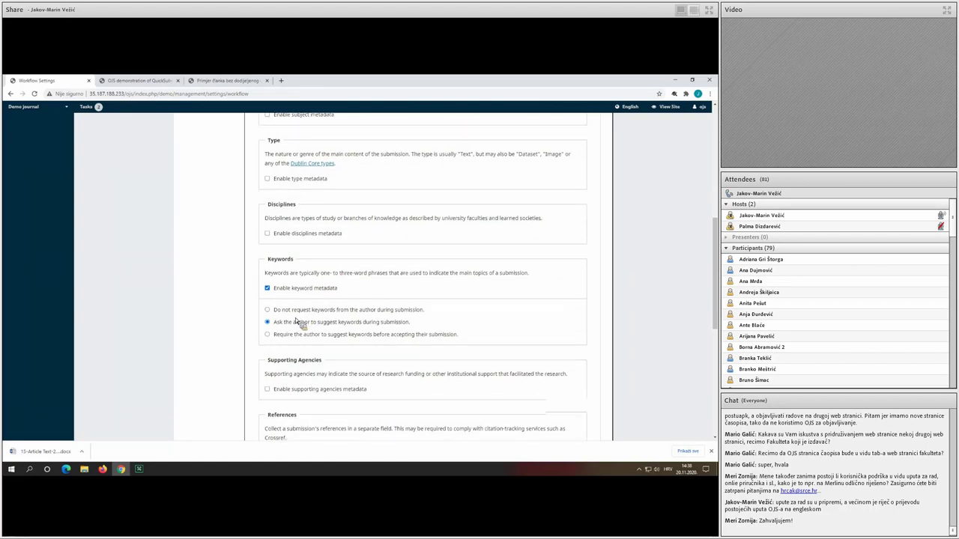
{"action": "scroll", "coordinate": [294, 329], "scroll_direction": "down", "scroll_amount": 1}
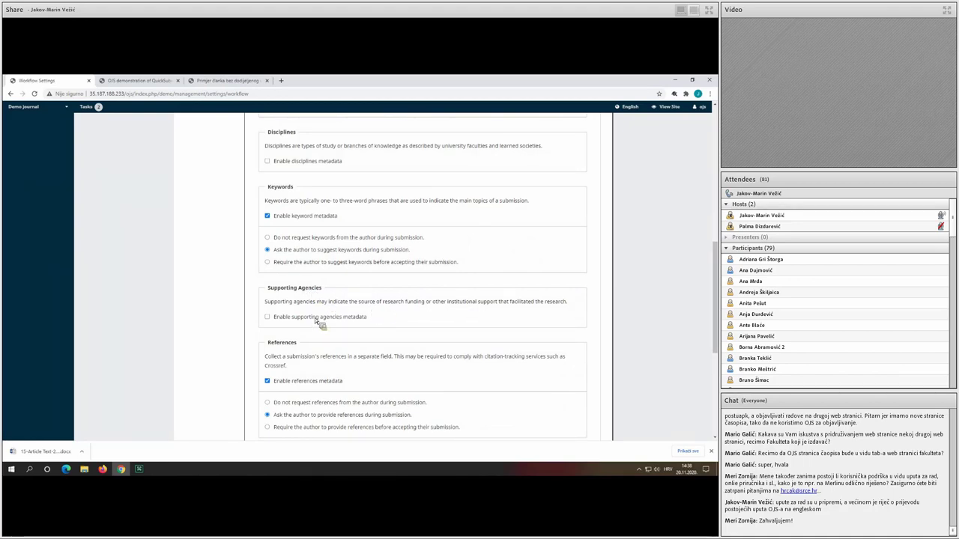
{"action": "scroll", "coordinate": [317, 320], "scroll_direction": "down", "scroll_amount": 2}
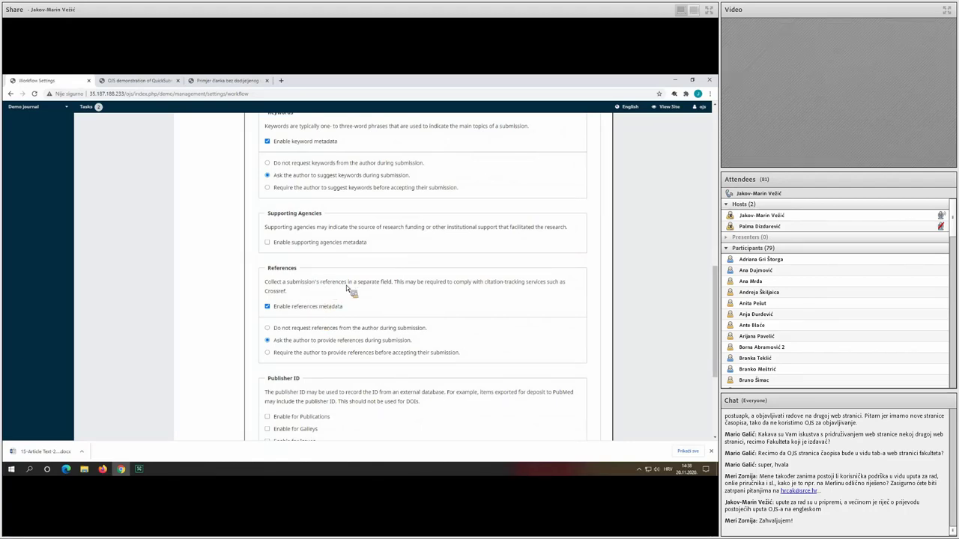
{"action": "scroll", "coordinate": [348, 287], "scroll_direction": "down", "scroll_amount": 2}
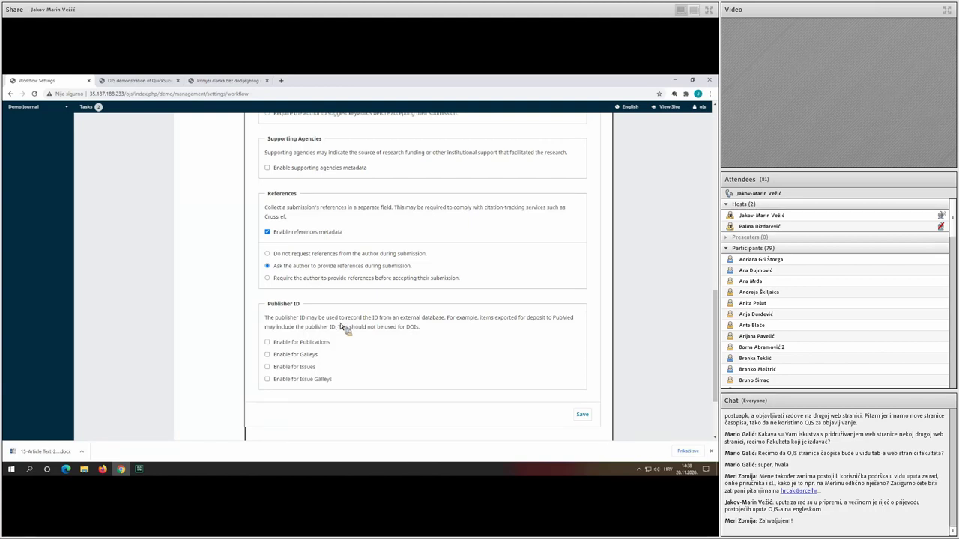
Uncheck Enable references metadata and save the submission Metadata settings.
{"action": "left_click_drag", "start_coordinate": [528, 318], "coordinate": [568, 323]}
{"action": "left_click", "coordinate": [306, 235]}
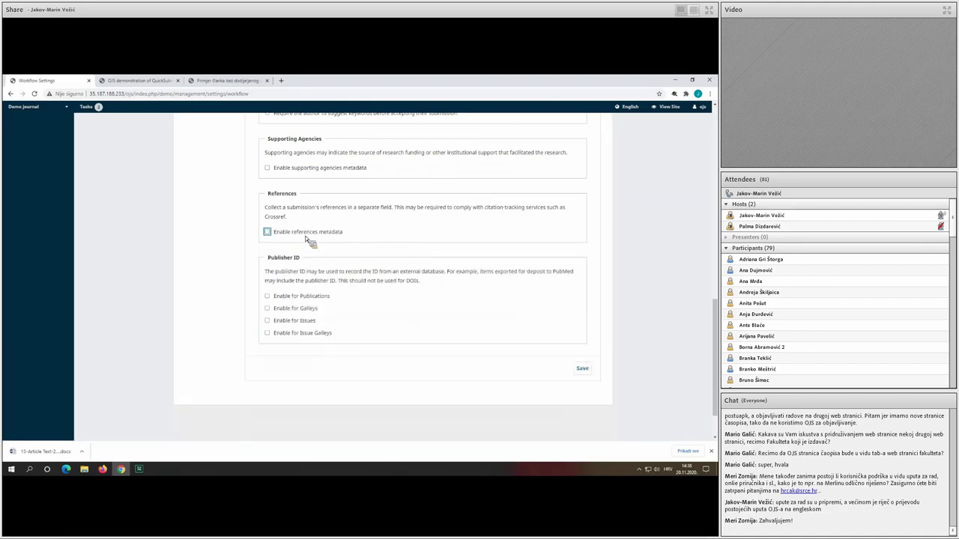
{"action": "scroll", "coordinate": [322, 255], "scroll_direction": "up", "scroll_amount": 3}
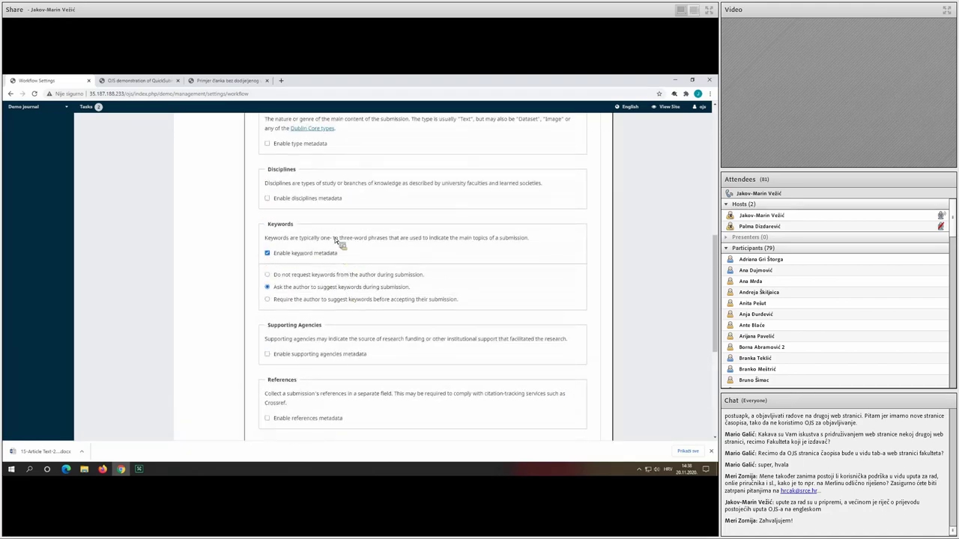
{"action": "scroll", "coordinate": [399, 262], "scroll_direction": "up", "scroll_amount": 4}
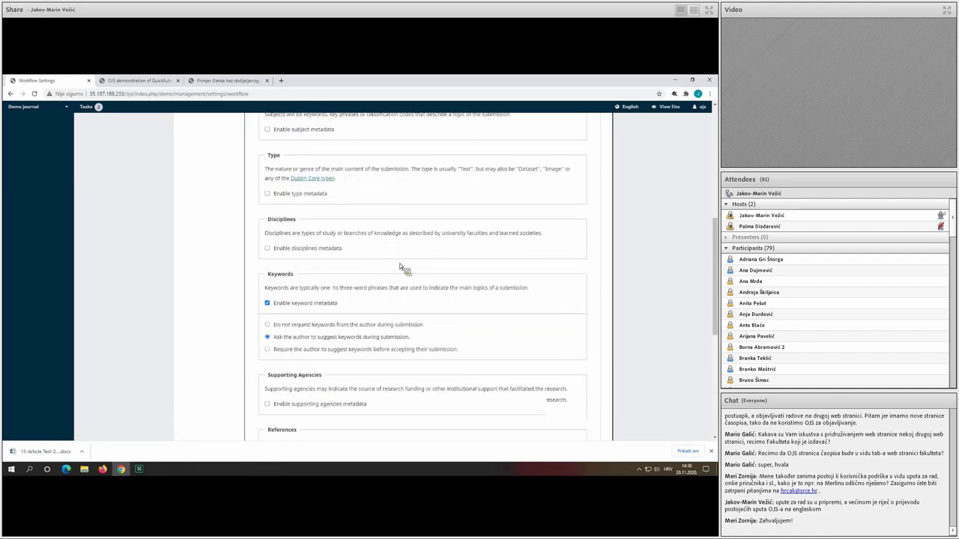
{"action": "scroll", "coordinate": [439, 283], "scroll_direction": "down", "scroll_amount": 7}
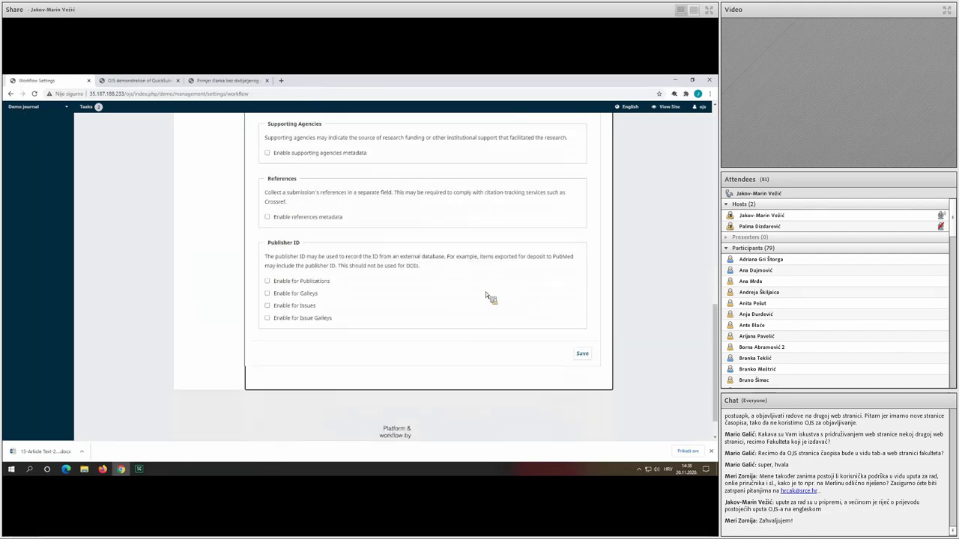
{"action": "left_click", "coordinate": [582, 354]}
{"action": "scroll", "coordinate": [391, 242], "scroll_direction": "up", "scroll_amount": 2}
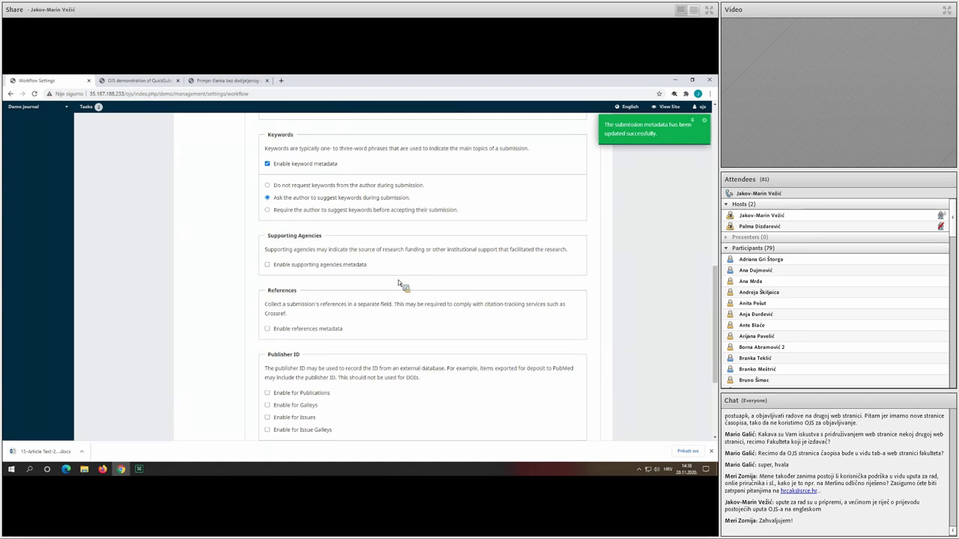
{"action": "scroll", "coordinate": [397, 279], "scroll_direction": "up", "scroll_amount": 10}
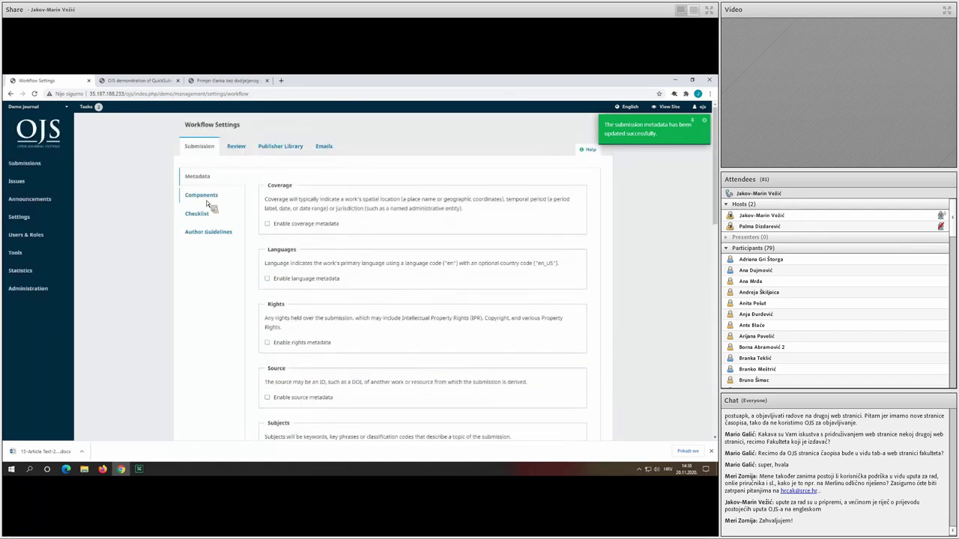
Open the Components list, preview Add a Component's File type groupings, then cancel without adding.
{"action": "left_click", "coordinate": [209, 197]}
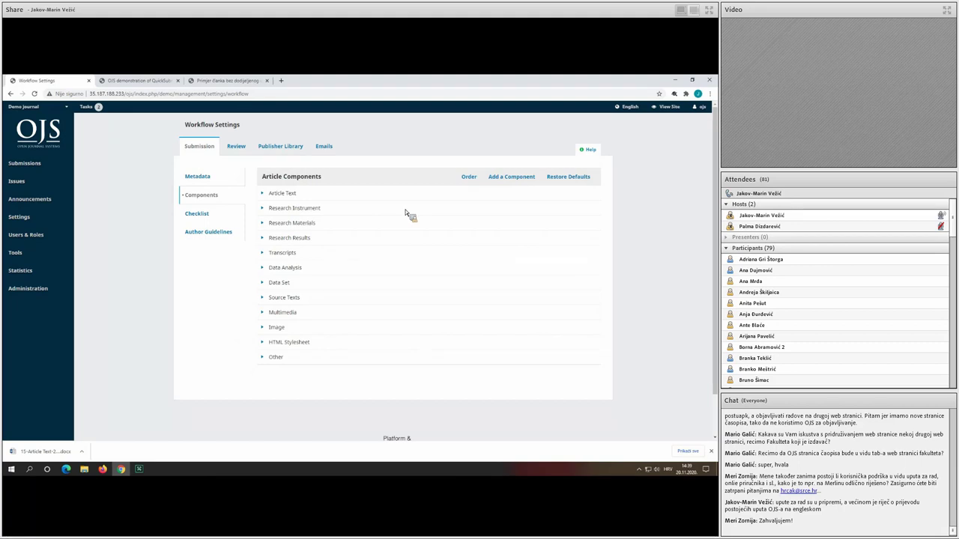
{"action": "left_click", "coordinate": [520, 180]}
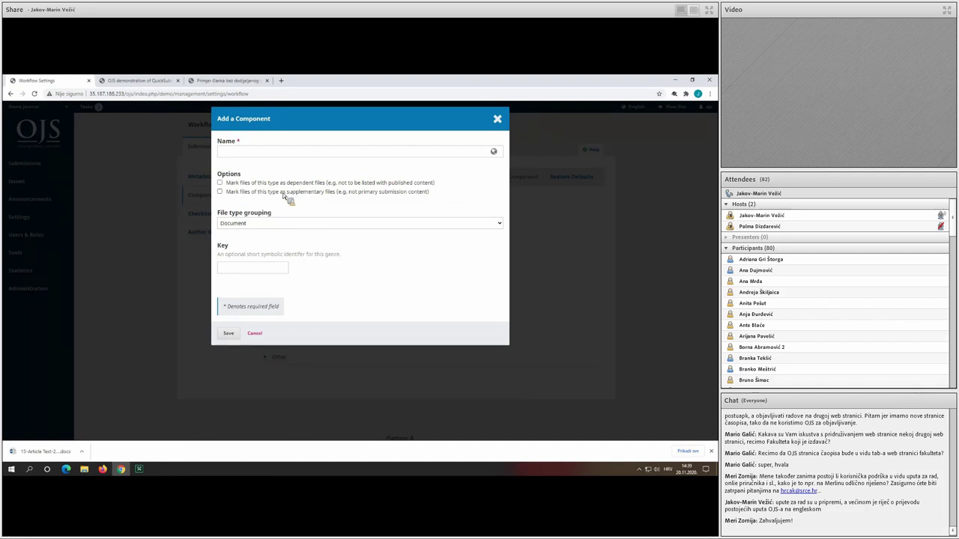
{"action": "left_click", "coordinate": [281, 223]}
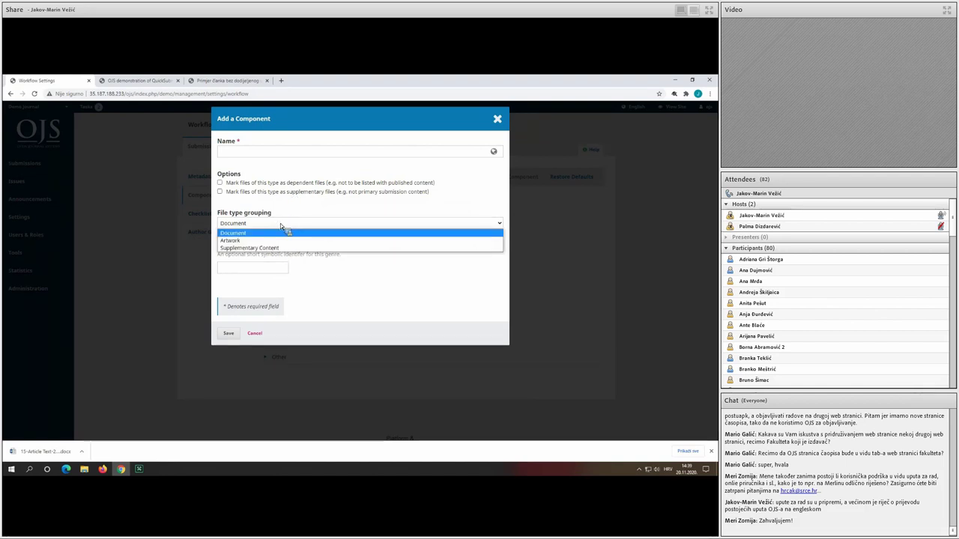
{"action": "left_click", "coordinate": [296, 223]}
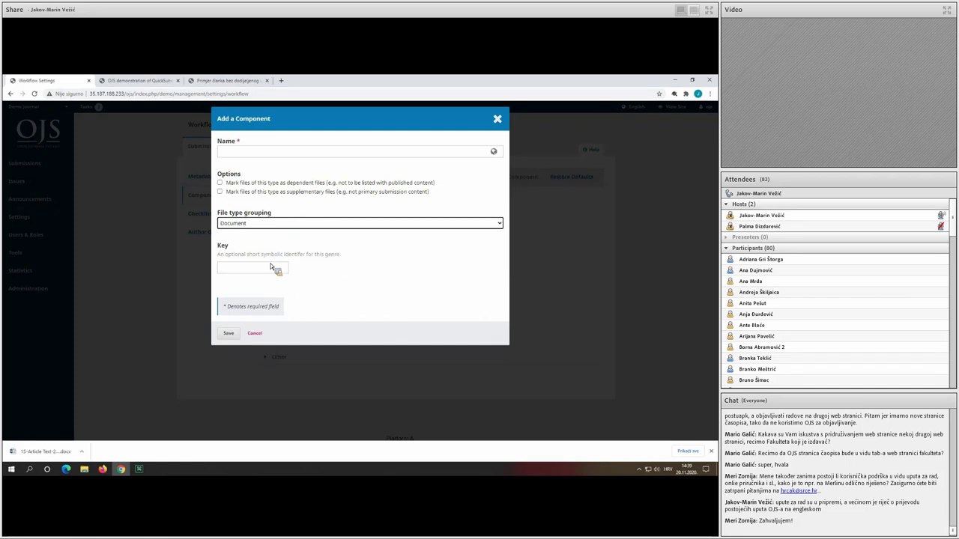
{"action": "left_click", "coordinate": [499, 119]}
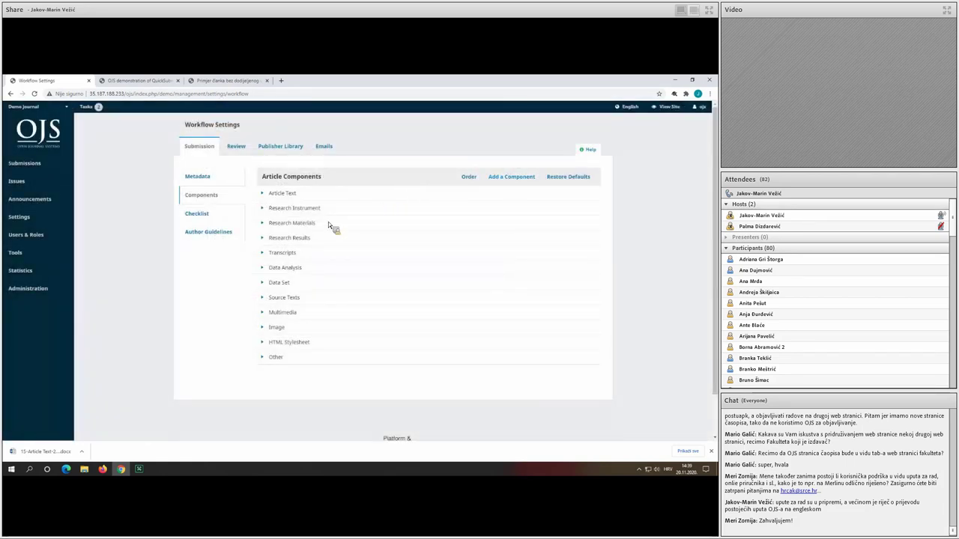
{"action": "triple_click", "coordinate": [292, 284]}
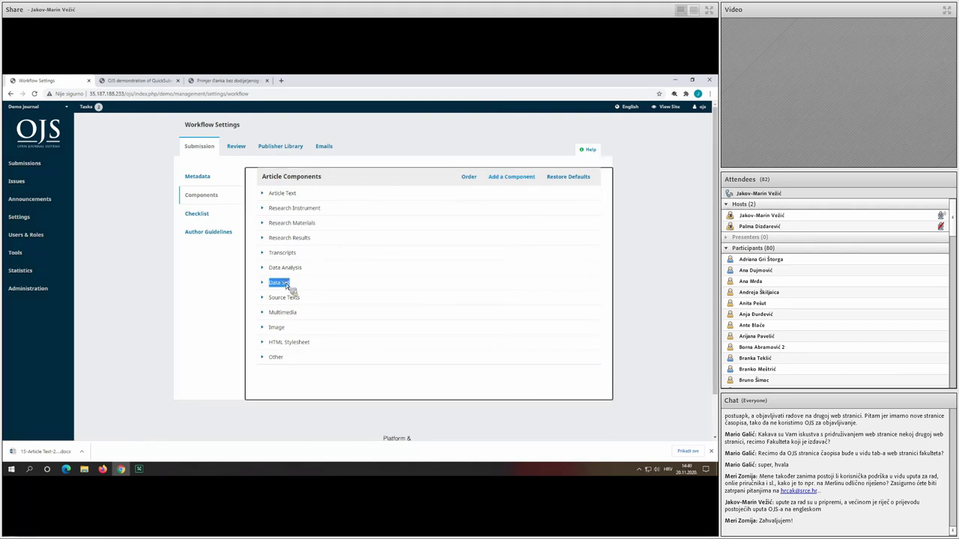
{"action": "left_click", "coordinate": [329, 282]}
{"action": "left_click", "coordinate": [220, 217]}
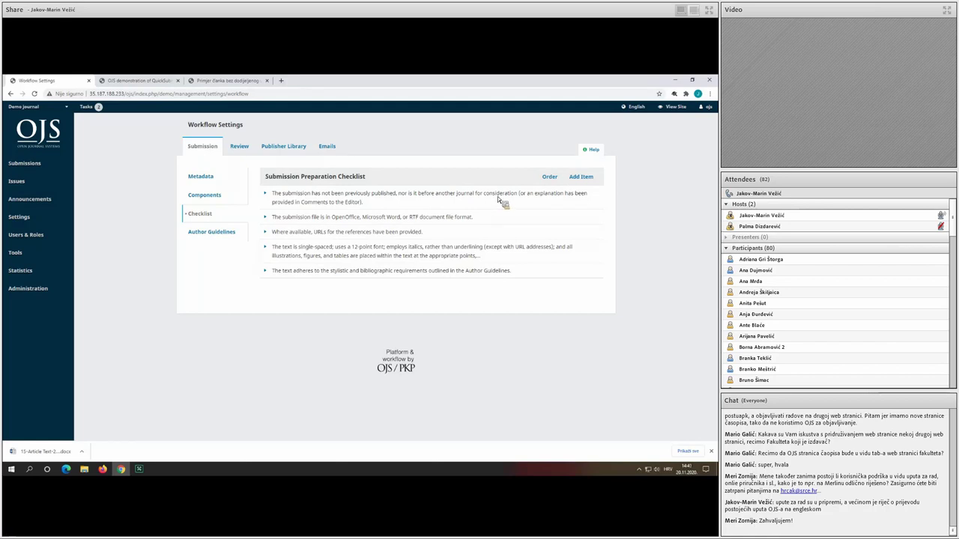
{"action": "left_click_drag", "start_coordinate": [306, 209], "coordinate": [345, 213]}
{"action": "left_click", "coordinate": [366, 207]}
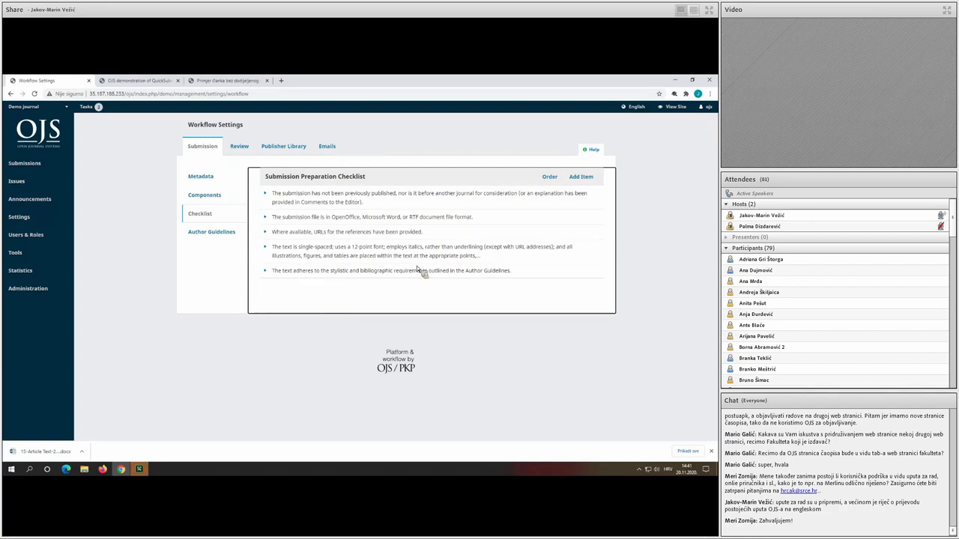
{"action": "left_click_drag", "start_coordinate": [464, 273], "coordinate": [517, 274]}
{"action": "left_click", "coordinate": [516, 273]}
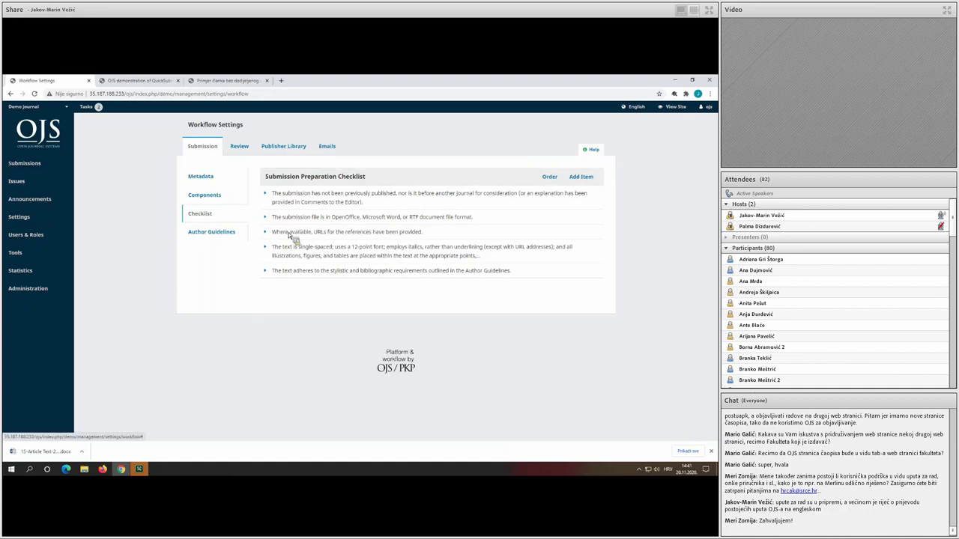
{"action": "left_click", "coordinate": [266, 217]}
{"action": "left_click", "coordinate": [266, 243]}
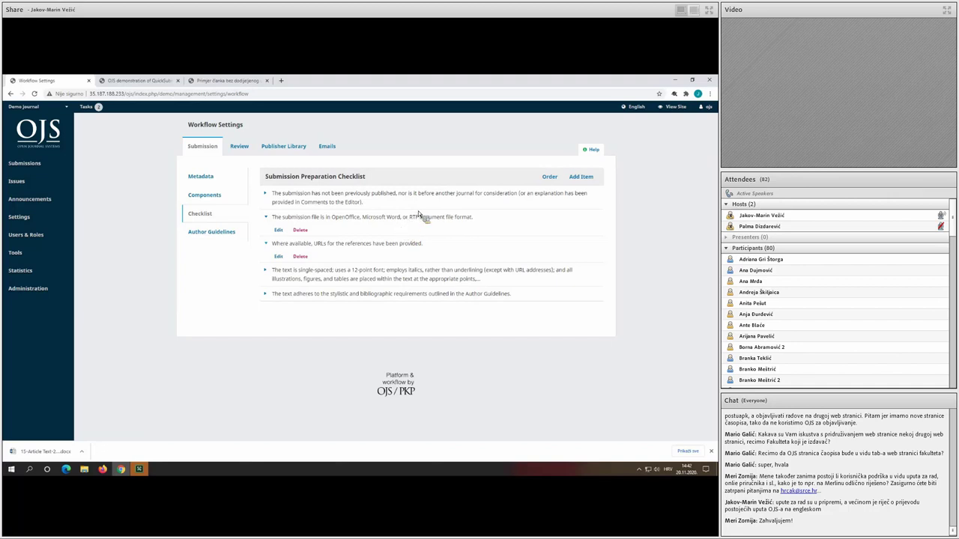
{"action": "left_click", "coordinate": [588, 180]}
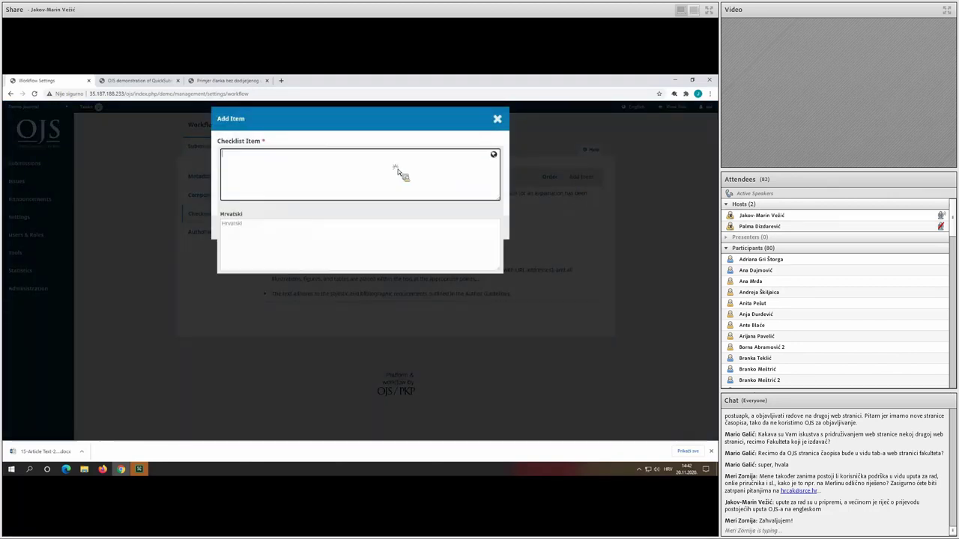
{"action": "left_click", "coordinate": [315, 258]}
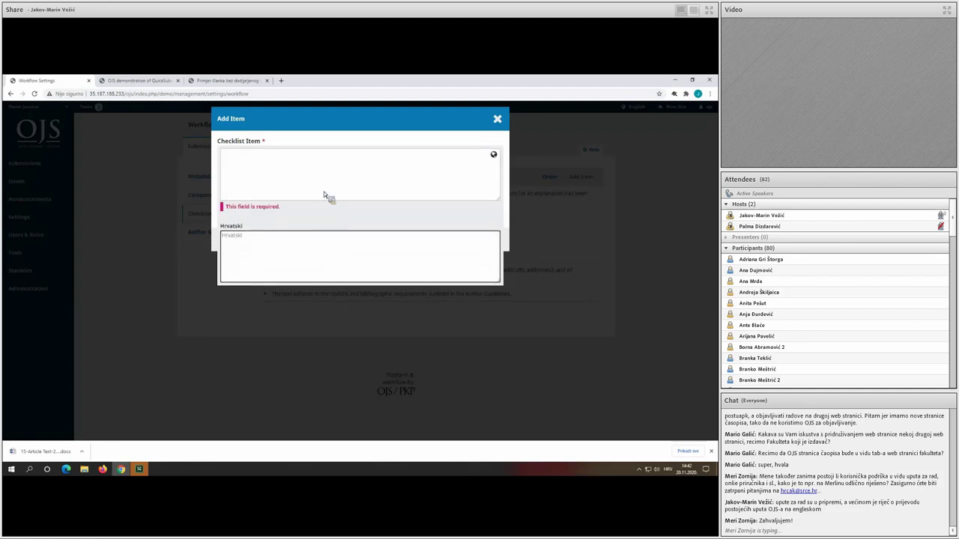
{"action": "left_click", "coordinate": [329, 124]}
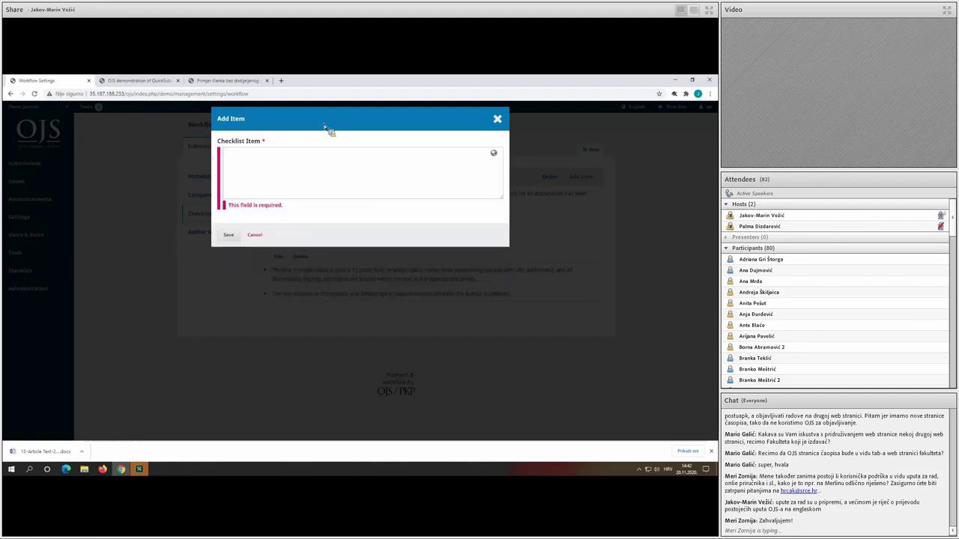
{"action": "left_click", "coordinate": [255, 237]}
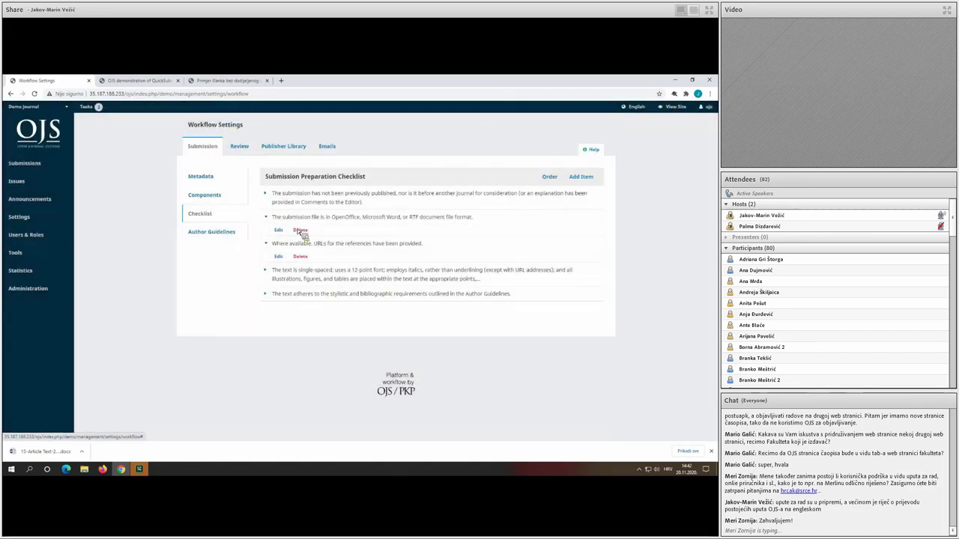
Show the Author Guidelines sub-tab and review its Author Guidelines and Copyright Notice editors.
{"action": "left_click", "coordinate": [214, 234]}
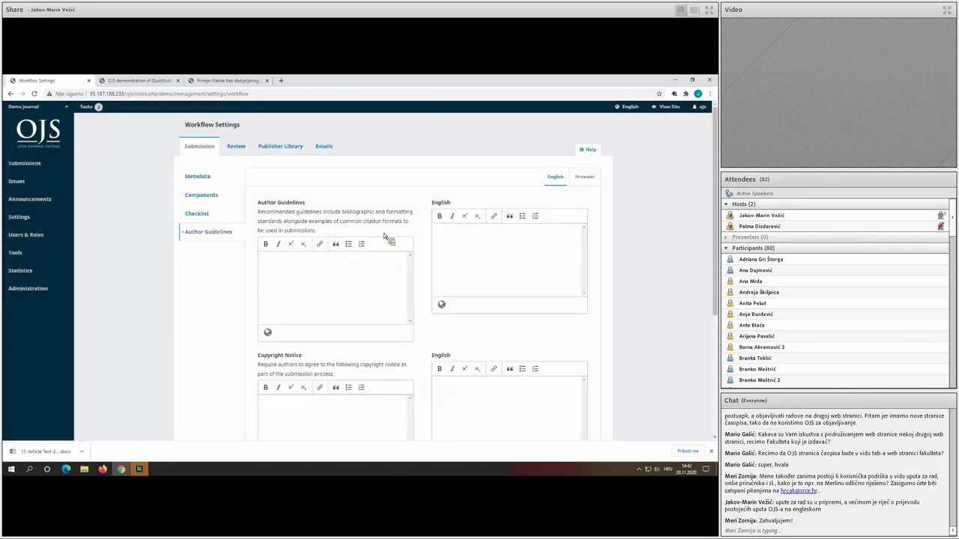
{"action": "scroll", "coordinate": [437, 212], "scroll_direction": "down", "scroll_amount": 1}
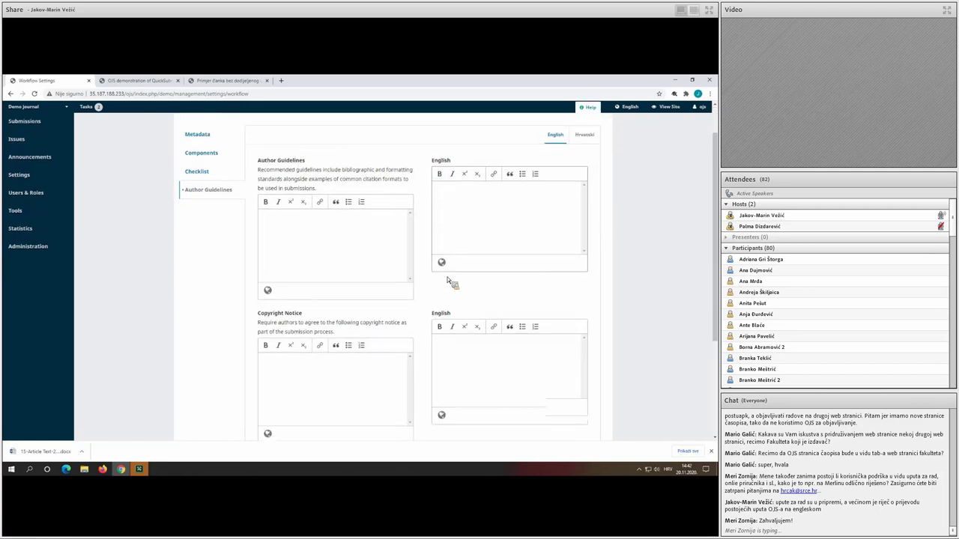
{"action": "scroll", "coordinate": [448, 281], "scroll_direction": "down", "scroll_amount": 2}
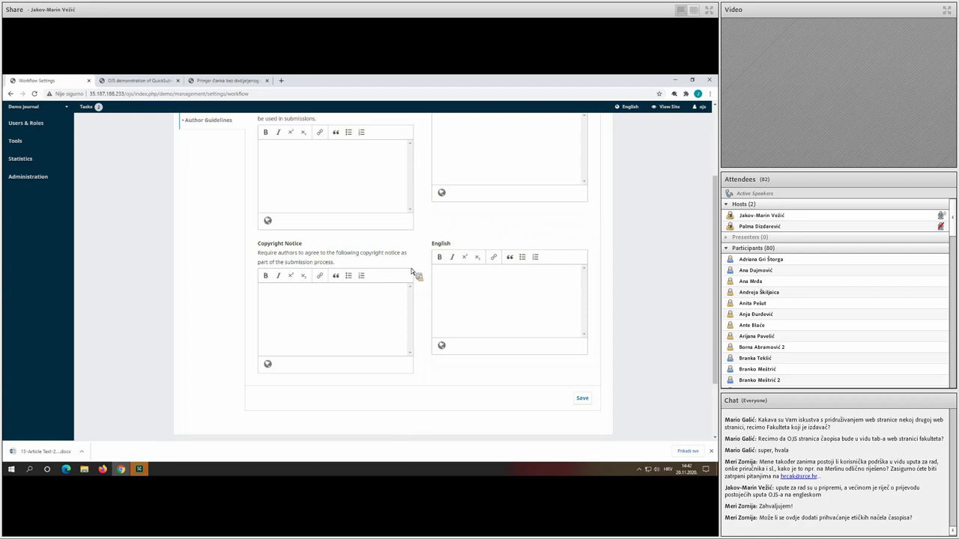
{"action": "scroll", "coordinate": [390, 269], "scroll_direction": "up", "scroll_amount": 2}
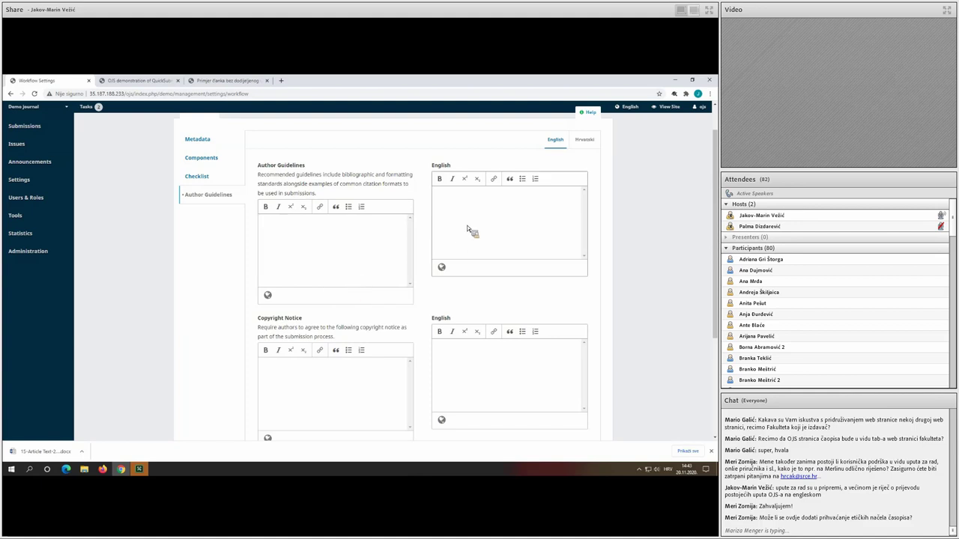
{"action": "scroll", "coordinate": [314, 208], "scroll_direction": "up", "scroll_amount": 1}
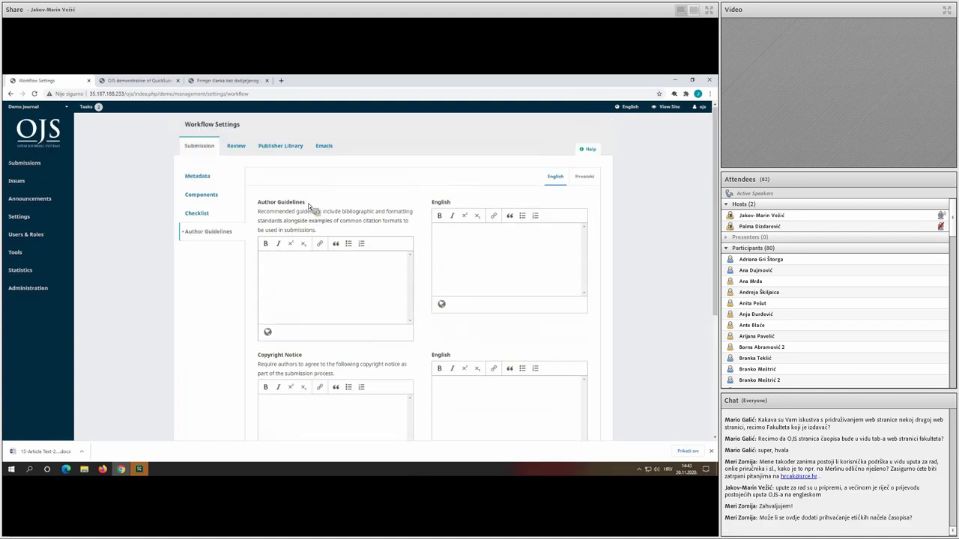
Switch to the Review settings tab and scroll down to the reminder fields.
{"action": "left_click", "coordinate": [239, 148]}
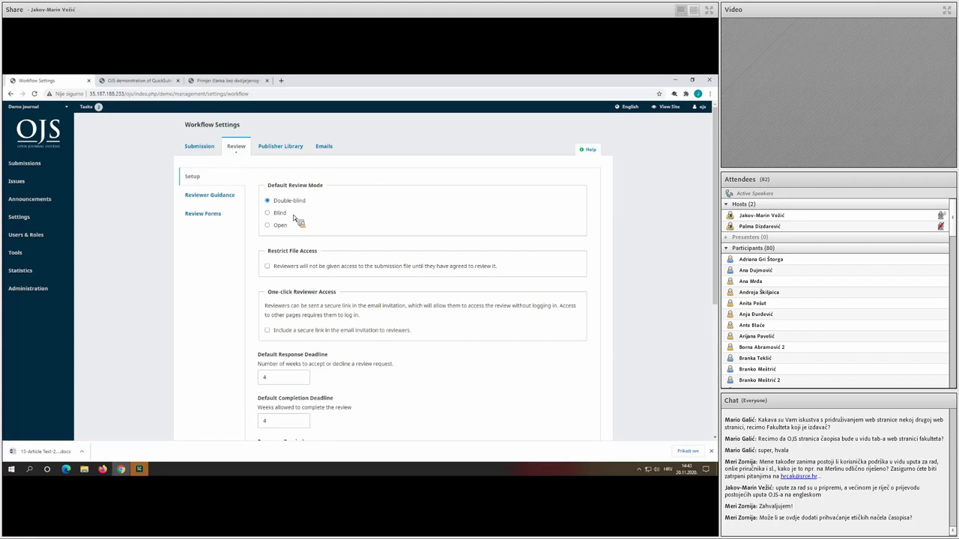
{"action": "scroll", "coordinate": [295, 219], "scroll_direction": "down", "scroll_amount": 1}
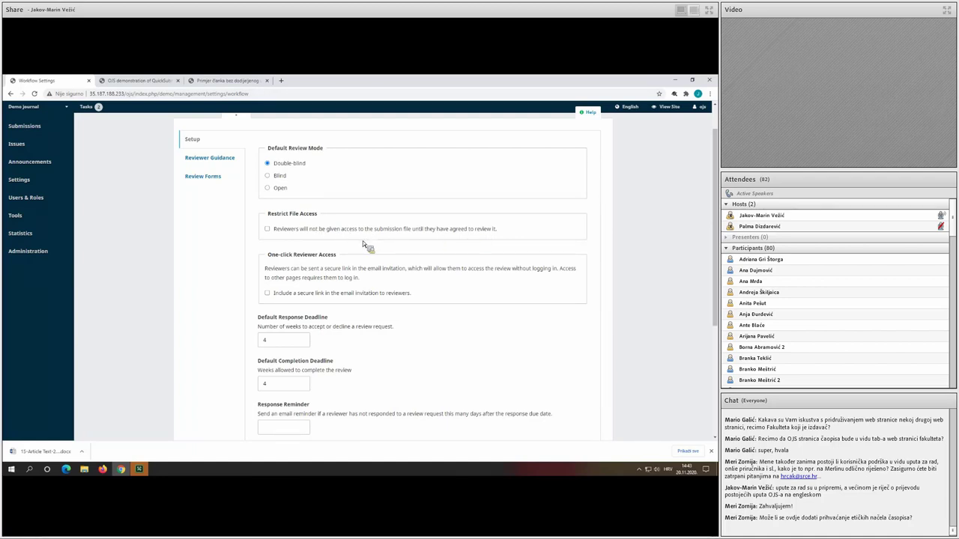
{"action": "scroll", "coordinate": [363, 241], "scroll_direction": "down", "scroll_amount": 1}
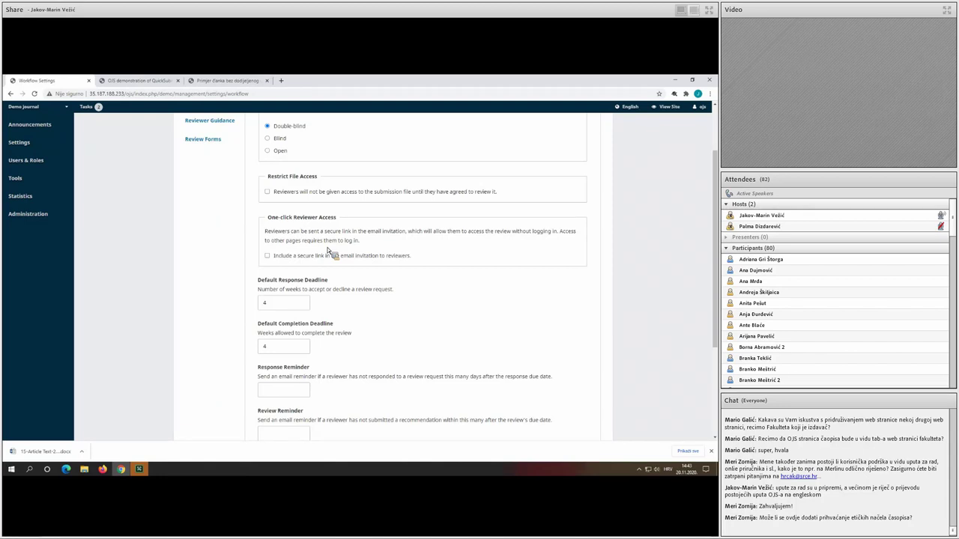
{"action": "scroll", "coordinate": [327, 250], "scroll_direction": "down", "scroll_amount": 1}
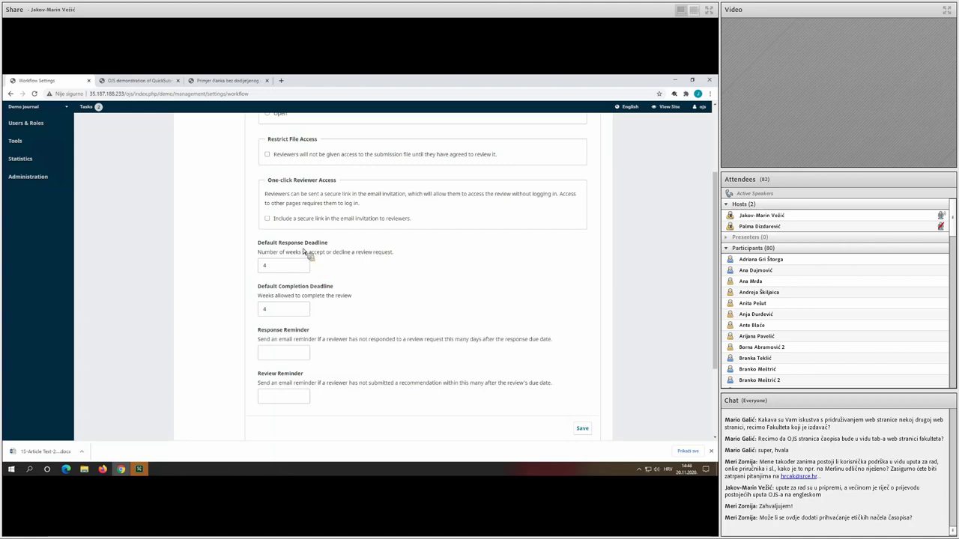
Set Response Reminder to 2 days and Review Reminder to 0, then save.
{"action": "left_click", "coordinate": [287, 336]}
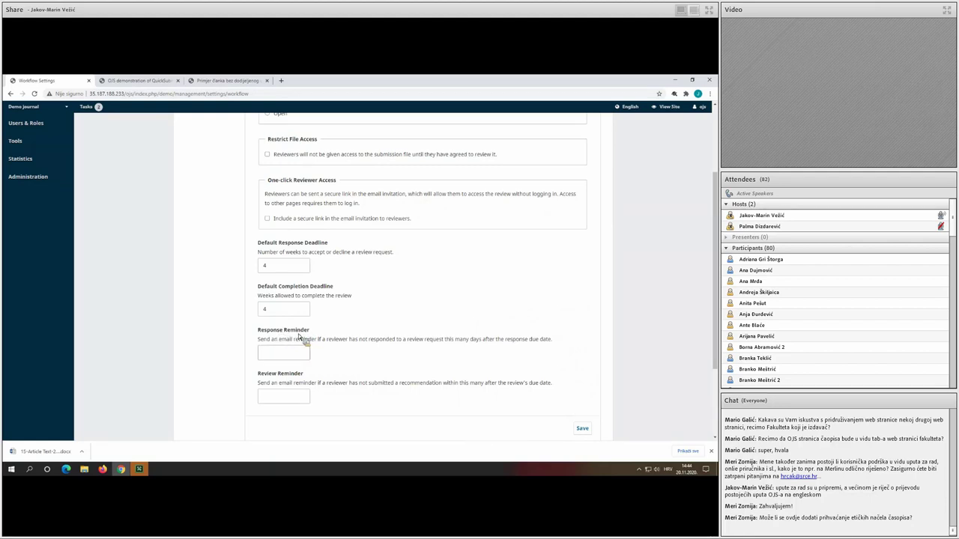
{"action": "left_click", "coordinate": [267, 377]}
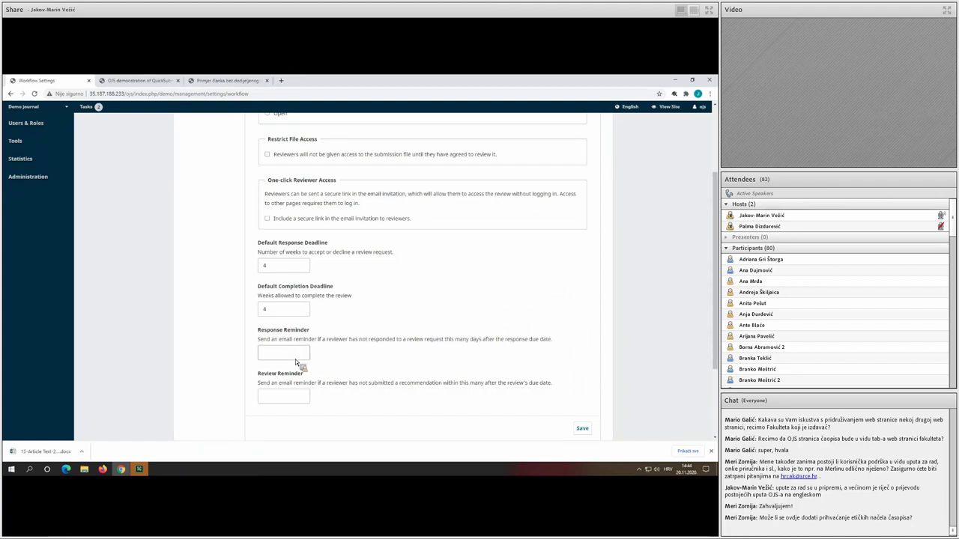
{"action": "left_click", "coordinate": [291, 354]}
{"action": "type", "text": "2"}
{"action": "scroll", "coordinate": [316, 366], "scroll_direction": "down", "scroll_amount": 1}
{"action": "key", "text": "Tab"}
{"action": "type", "text": "0"}
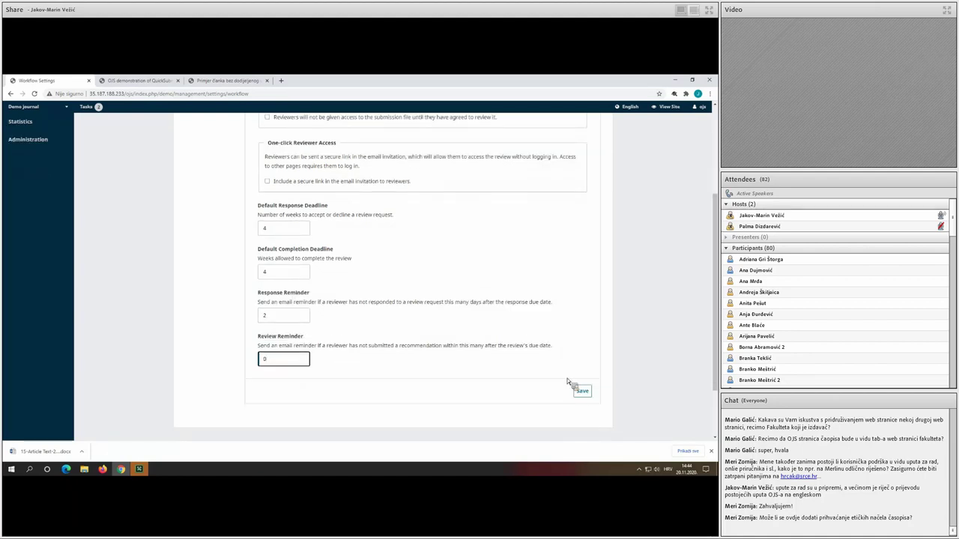
{"action": "left_click", "coordinate": [580, 390]}
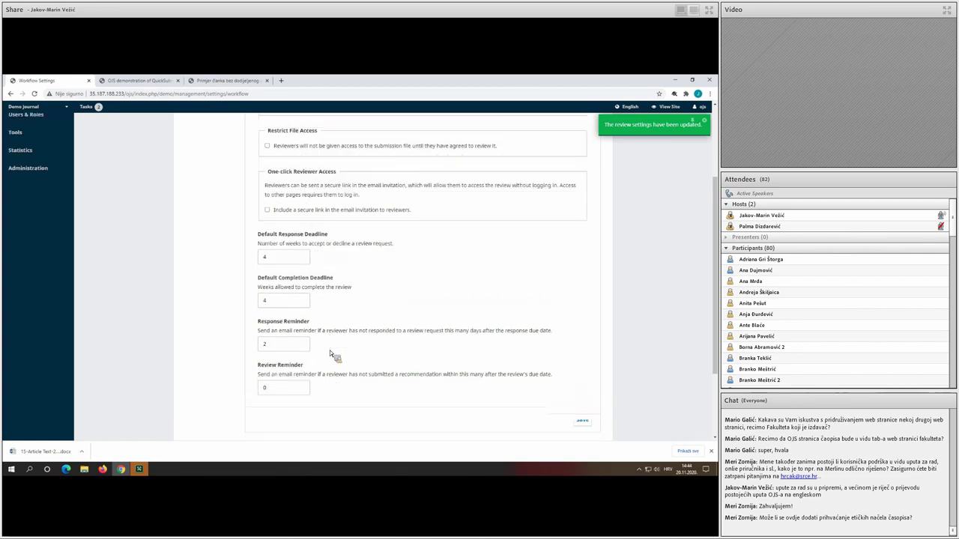
{"action": "scroll", "coordinate": [330, 350], "scroll_direction": "up", "scroll_amount": 4}
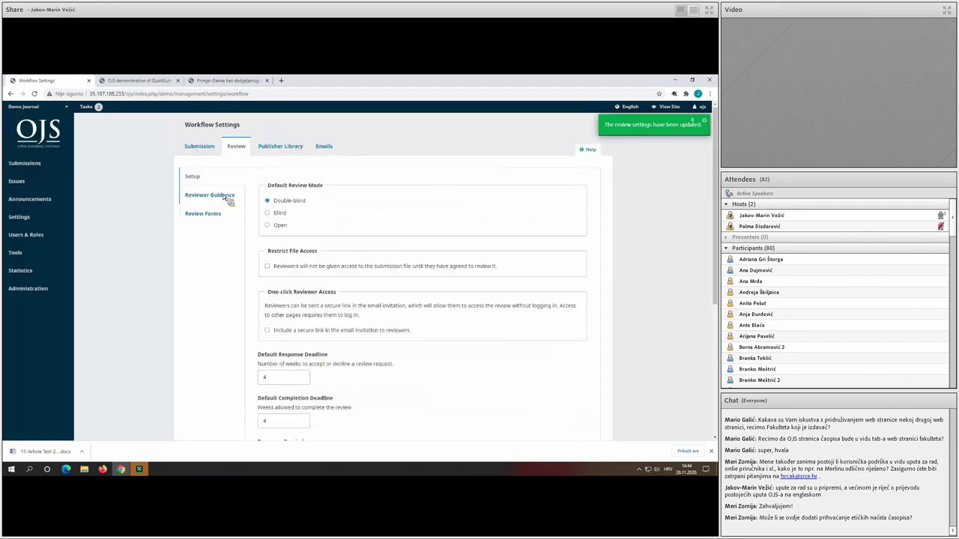
Show the Reviewer Guidance sub-tab and look over its Review Guidelines and Competing Interests editors.
{"action": "left_click", "coordinate": [217, 196]}
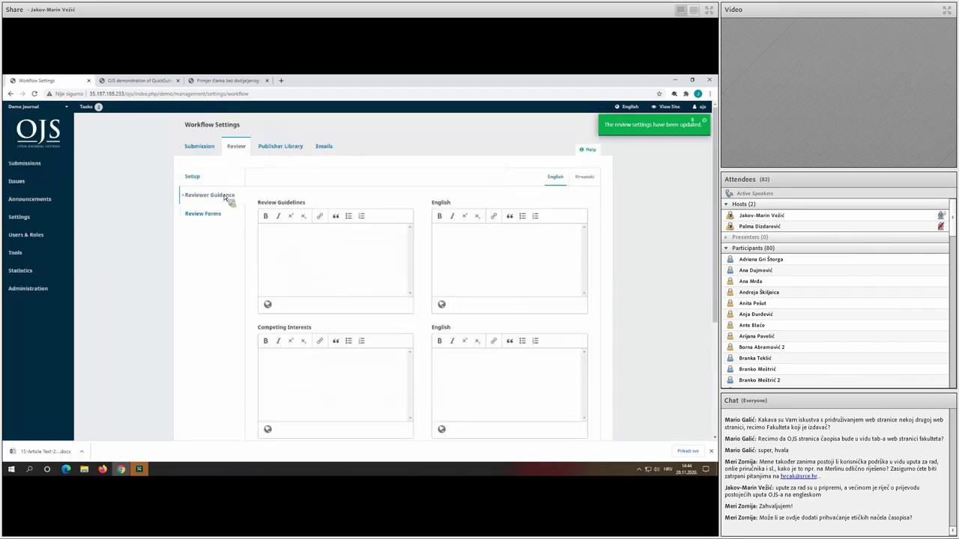
{"action": "scroll", "coordinate": [321, 247], "scroll_direction": "down", "scroll_amount": 1}
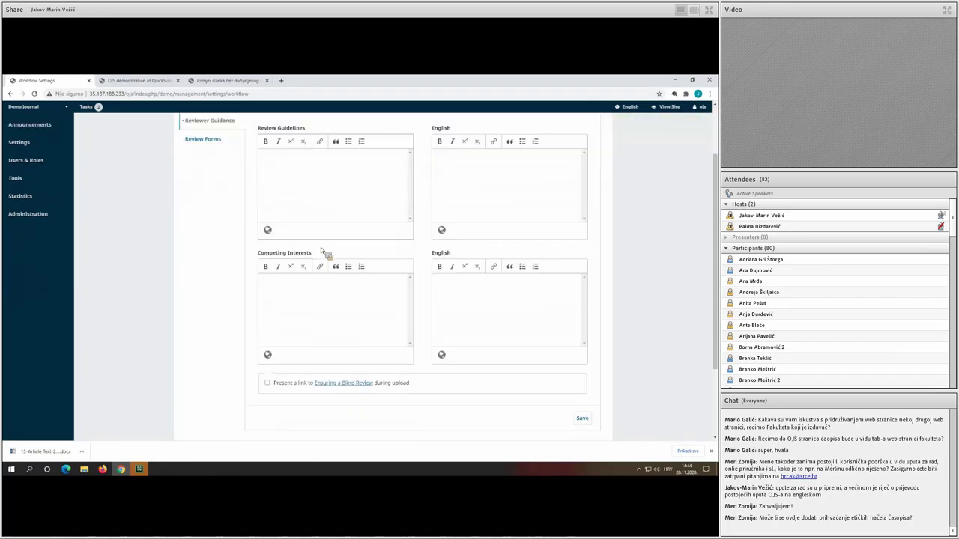
{"action": "scroll", "coordinate": [320, 247], "scroll_direction": "up", "scroll_amount": 1}
{"action": "scroll", "coordinate": [321, 247], "scroll_direction": "up", "scroll_amount": 1}
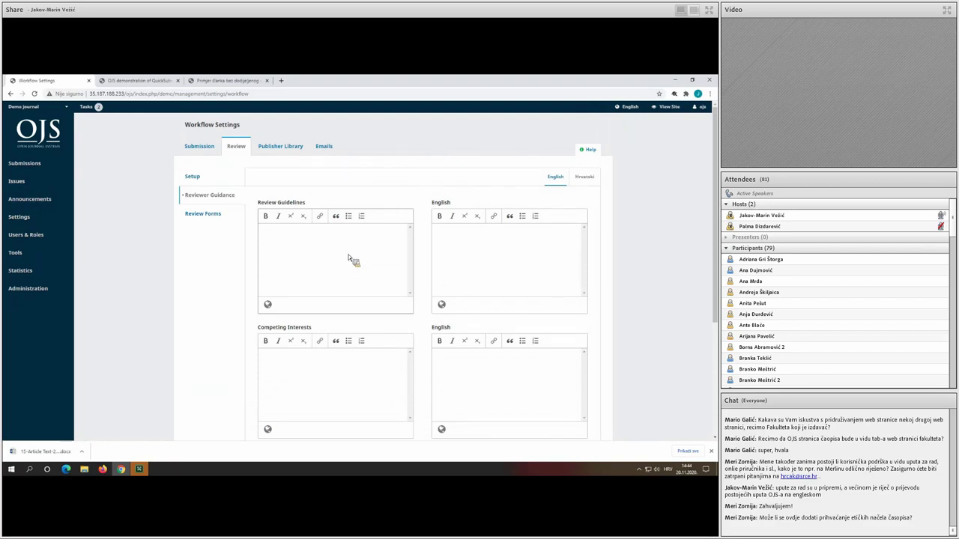
{"action": "scroll", "coordinate": [350, 260], "scroll_direction": "down", "scroll_amount": 2}
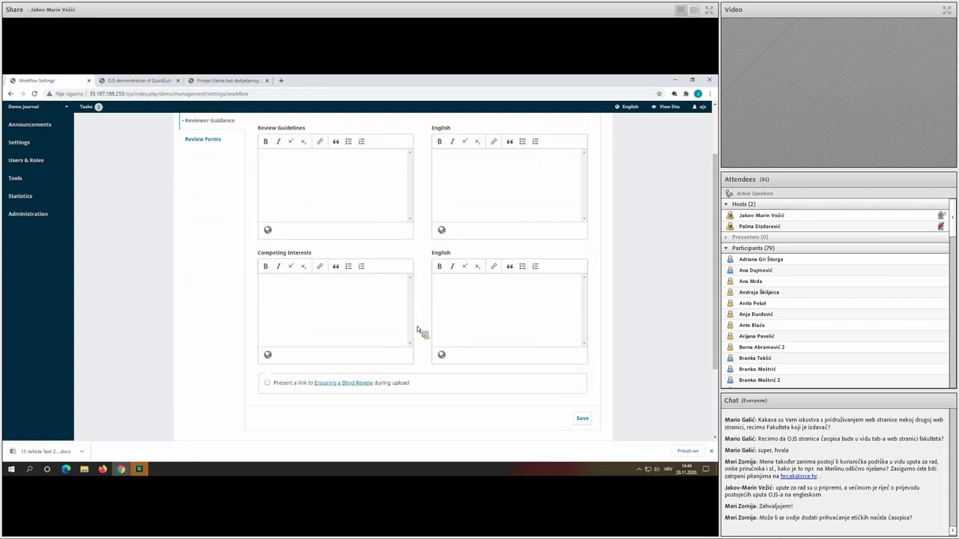
{"action": "scroll", "coordinate": [418, 331], "scroll_direction": "up", "scroll_amount": 2}
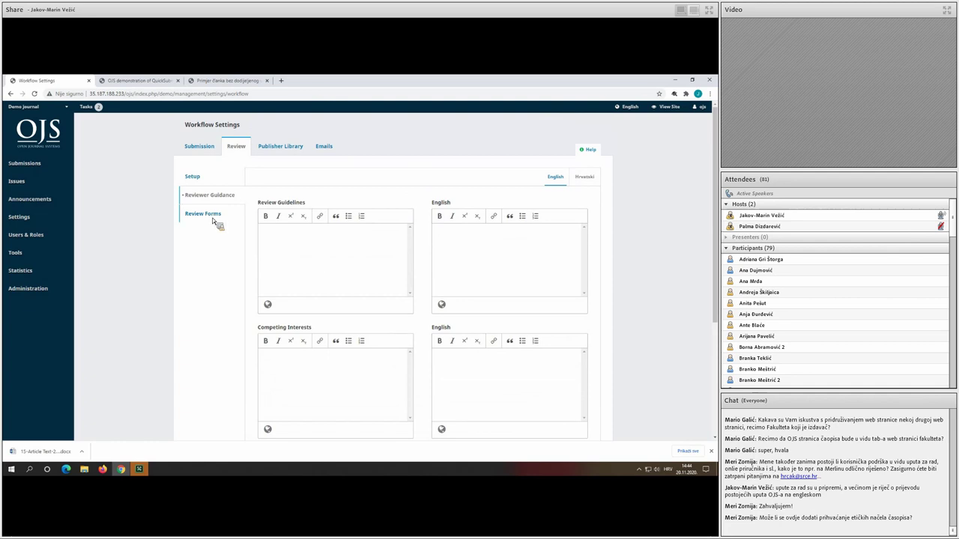
Go to the empty Review Forms list and open the Create Review Form dialog.
{"action": "left_click", "coordinate": [211, 216]}
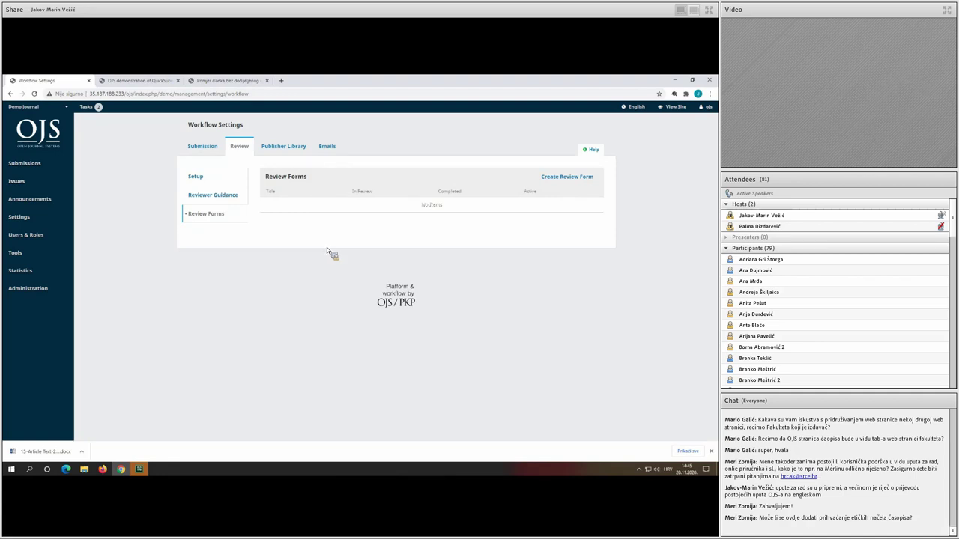
{"action": "left_click", "coordinate": [567, 179]}
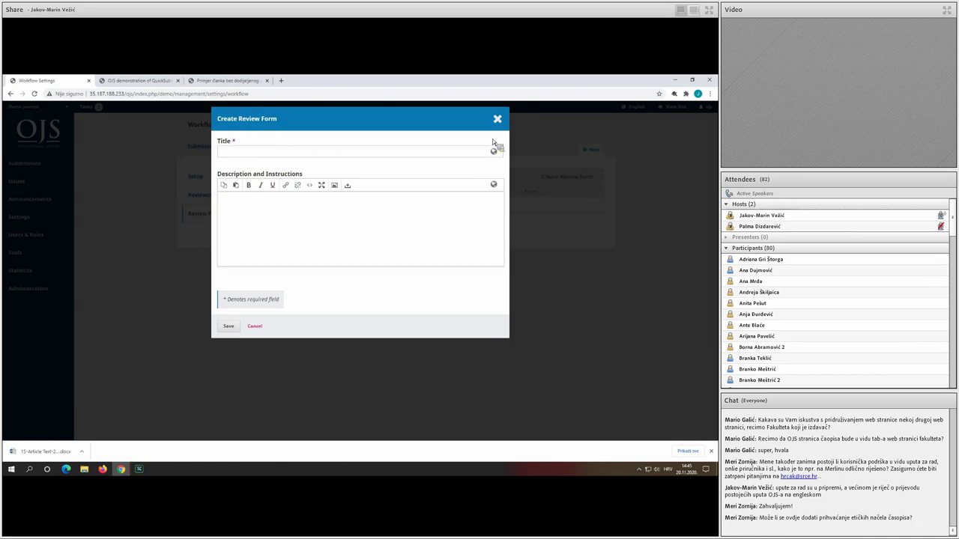
Title the new review form 'Article methodology', with Croatian title 'Metodologija članka'.
{"action": "left_click", "coordinate": [497, 119]}
{"action": "left_click", "coordinate": [569, 178]}
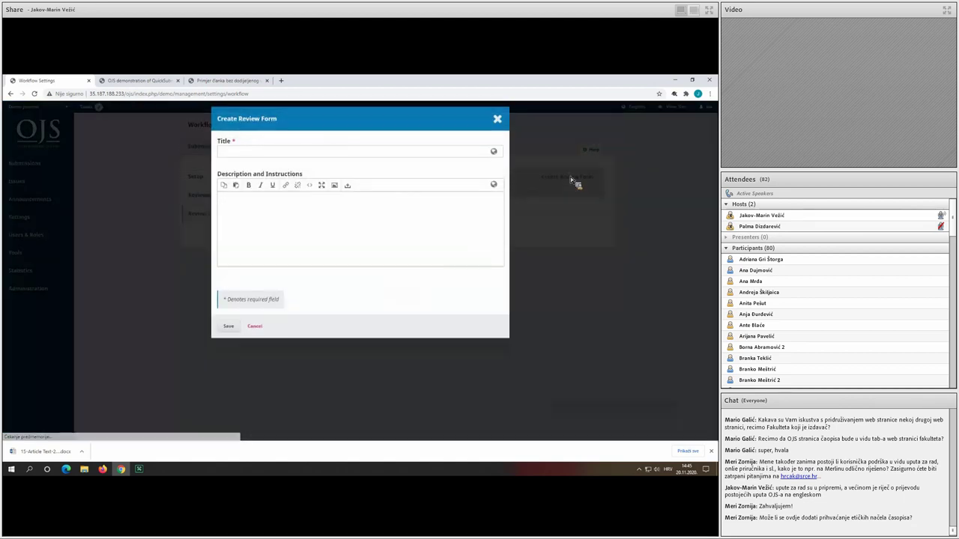
{"action": "left_click", "coordinate": [368, 157]}
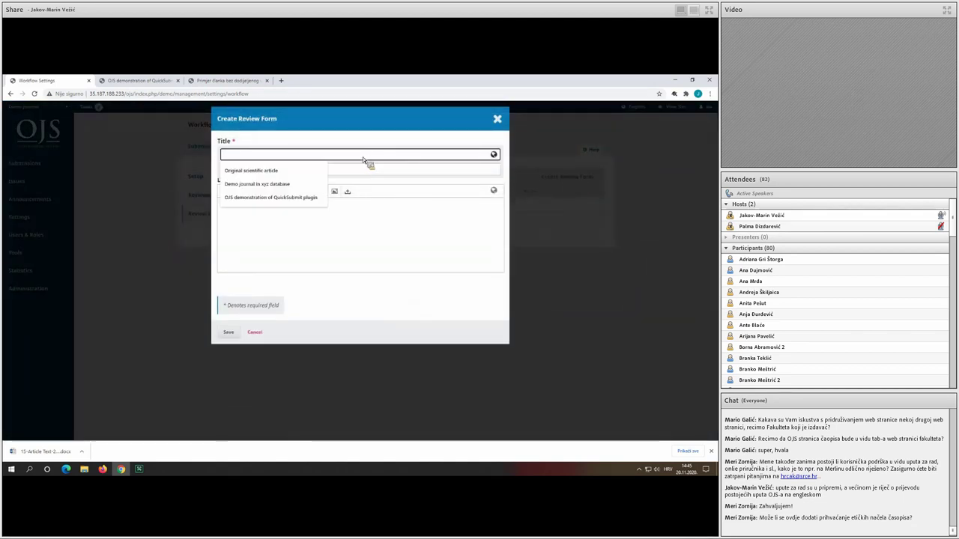
{"action": "left_click", "coordinate": [360, 155]}
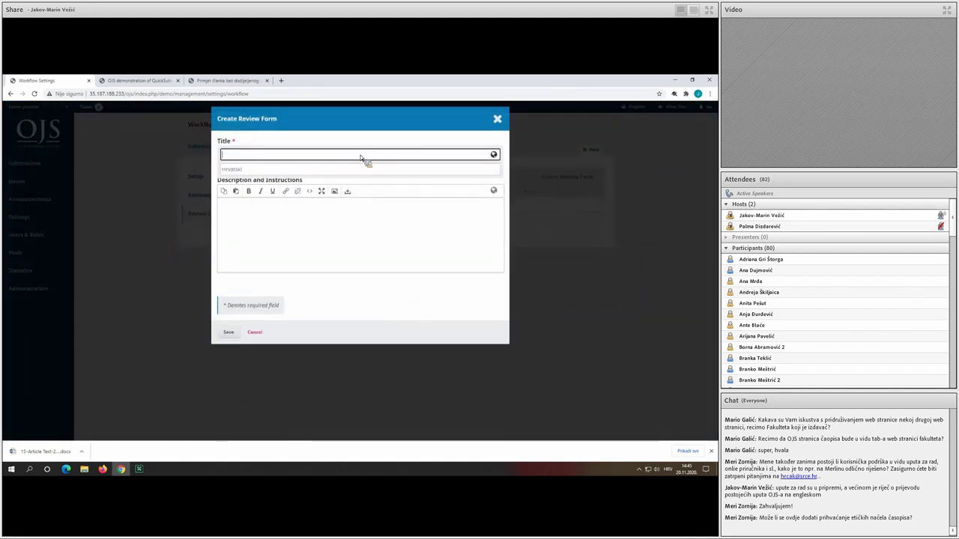
{"action": "type", "text": "Arti"}
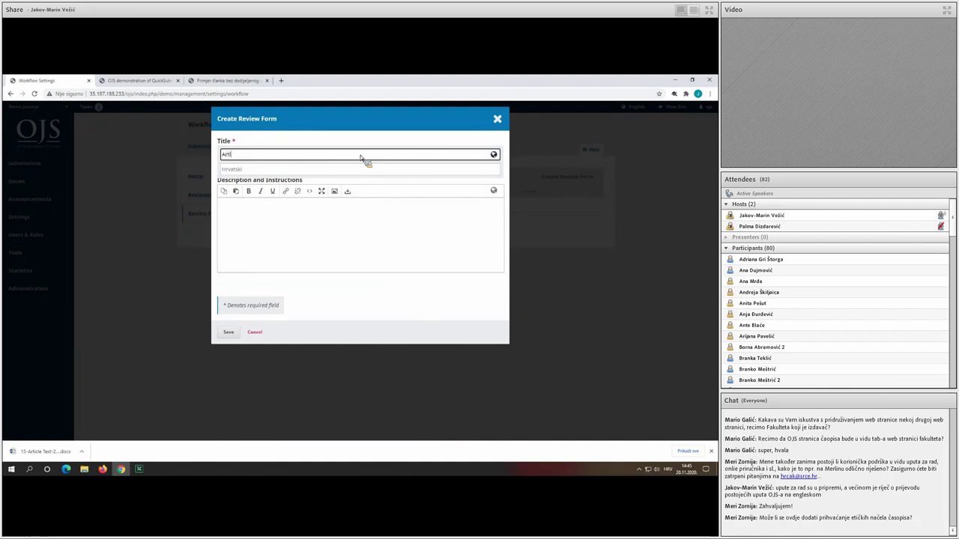
{"action": "type", "text": "cle methodology"}
{"action": "left_click", "coordinate": [349, 170]}
{"action": "type", "text": "Metod"}
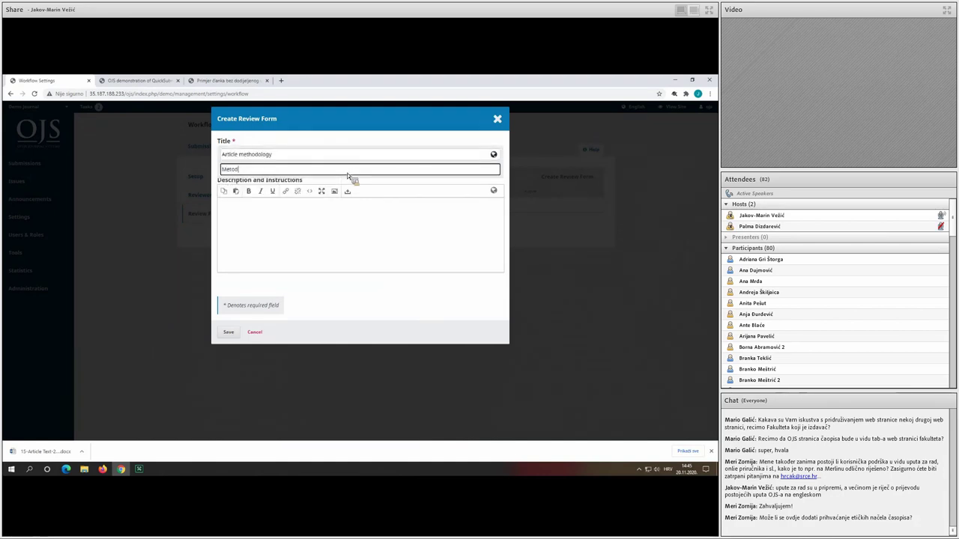
{"action": "type", "text": "ologija članka"}
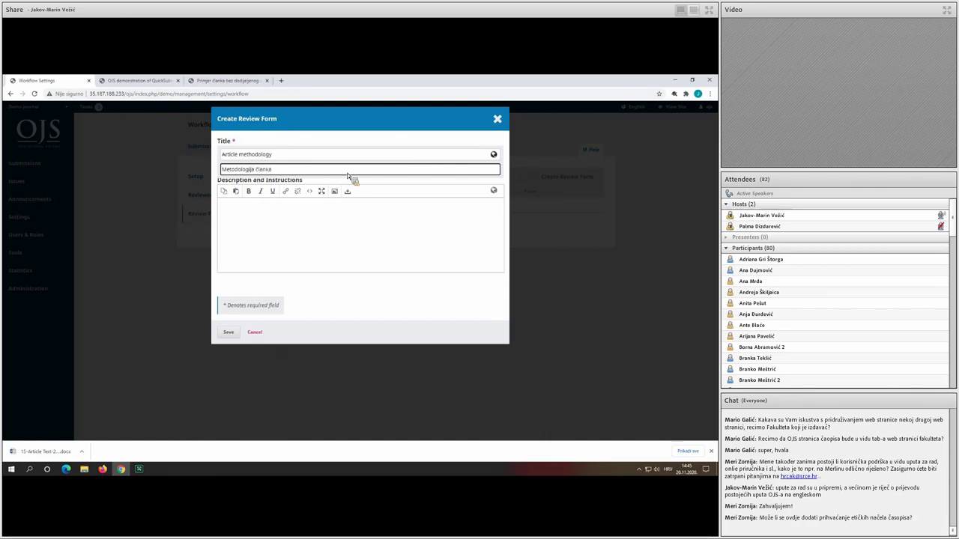
Add English and Croatian 1-to-5 rating instructions ('Molimo ocjenite metodologiju ovog članka od 1 do 5') and save.
{"action": "left_click", "coordinate": [308, 231]}
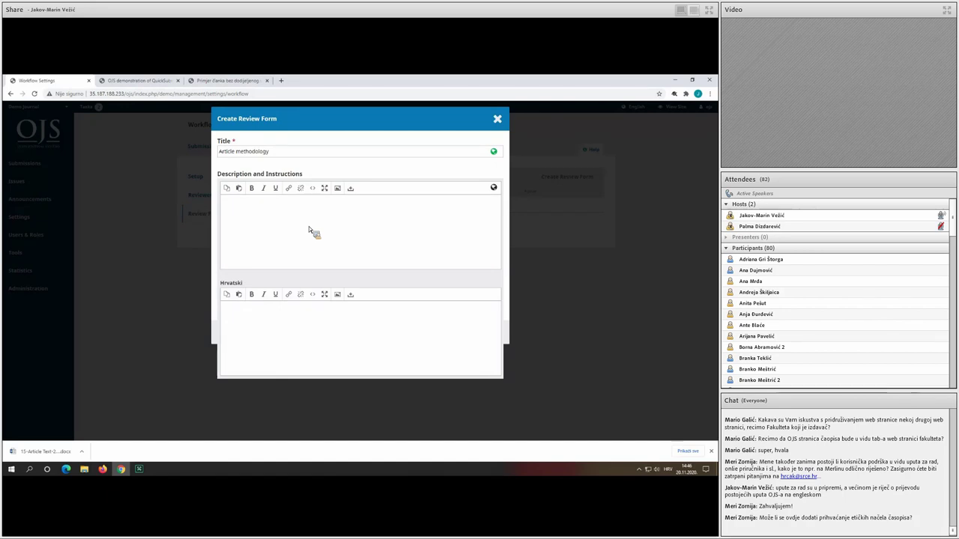
{"action": "type", "text": "Please rate this article's methodology from 1"}
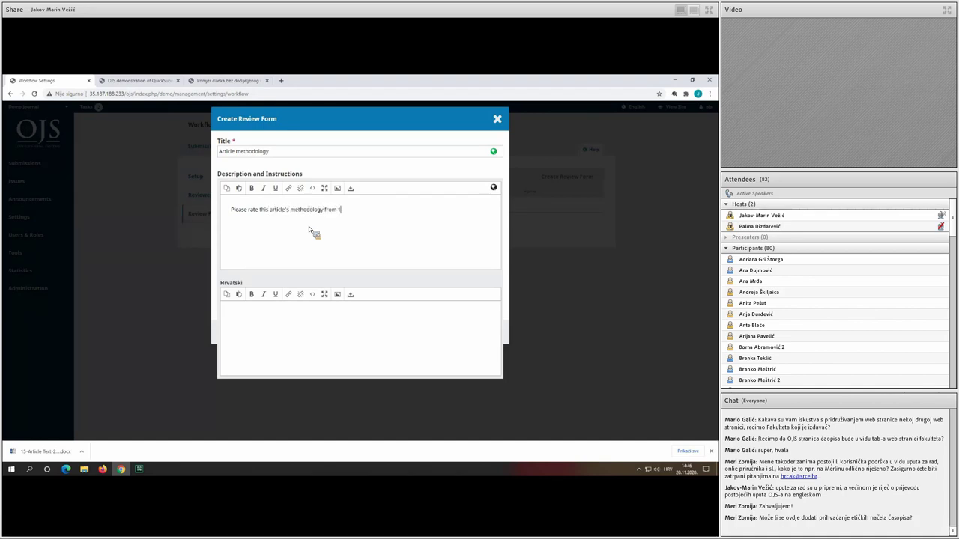
{"action": "type", "text": "to 5."}
{"action": "left_click", "coordinate": [331, 323]}
{"action": "type", "text": "Molimo ocjenite metodologiju ovog članka od 1 do 5."}
{"action": "left_click", "coordinate": [223, 188]}
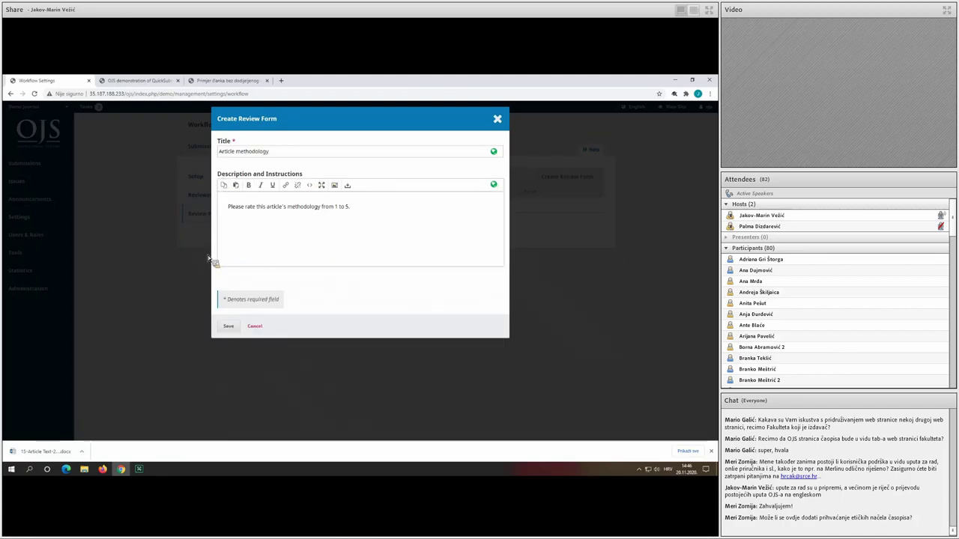
{"action": "left_click", "coordinate": [228, 327]}
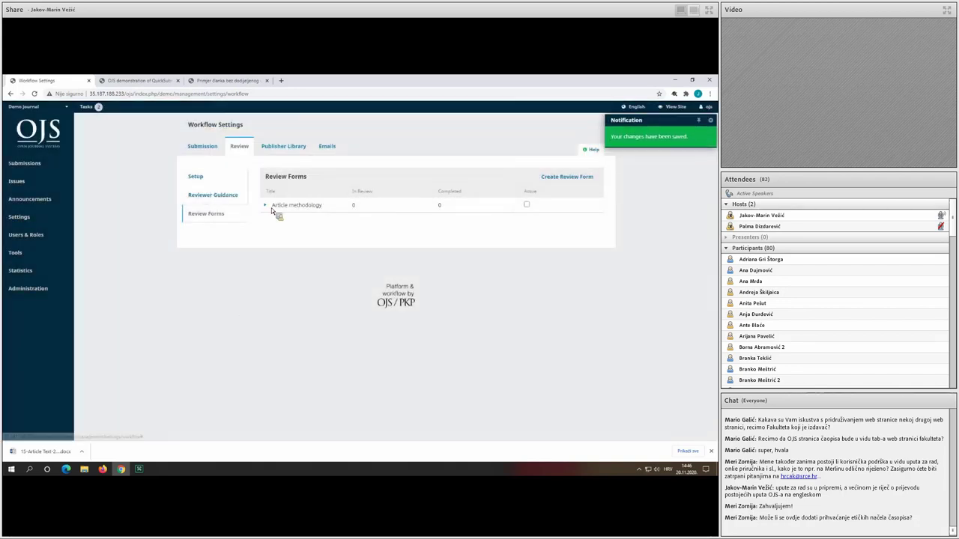
{"action": "left_click", "coordinate": [270, 206]}
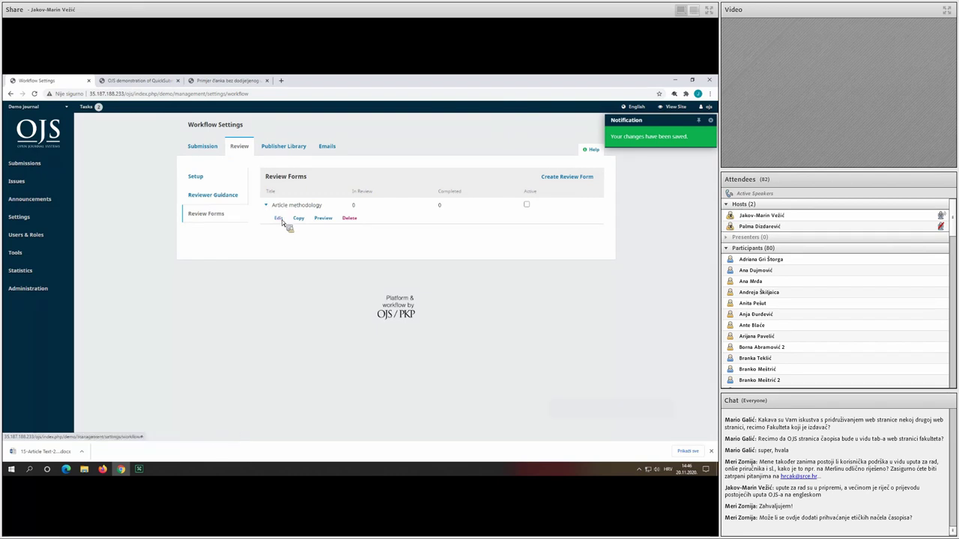
Create a new item 'Methodology rating' in the Article methodology form, Croatian 'Ocjena metodologije'.
{"action": "left_click", "coordinate": [282, 219]}
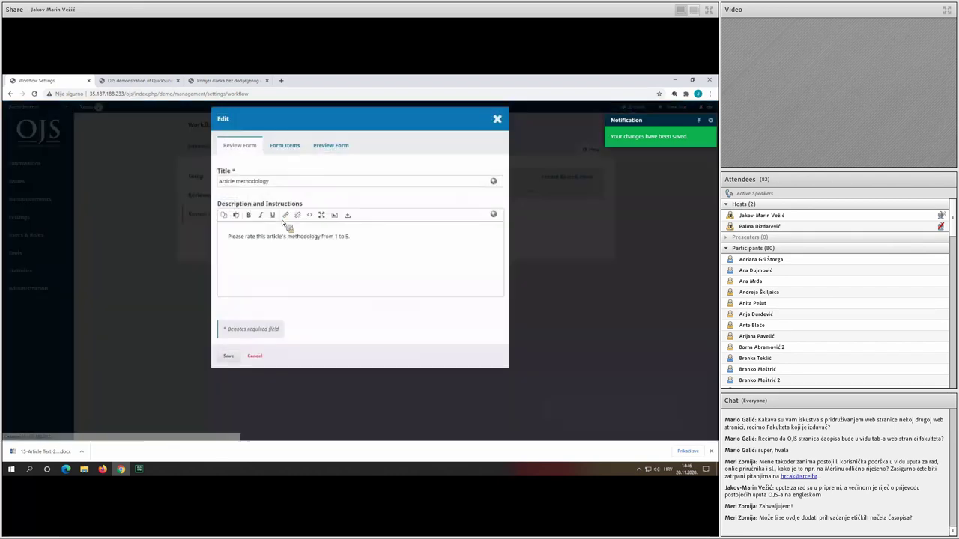
{"action": "left_click", "coordinate": [290, 149]}
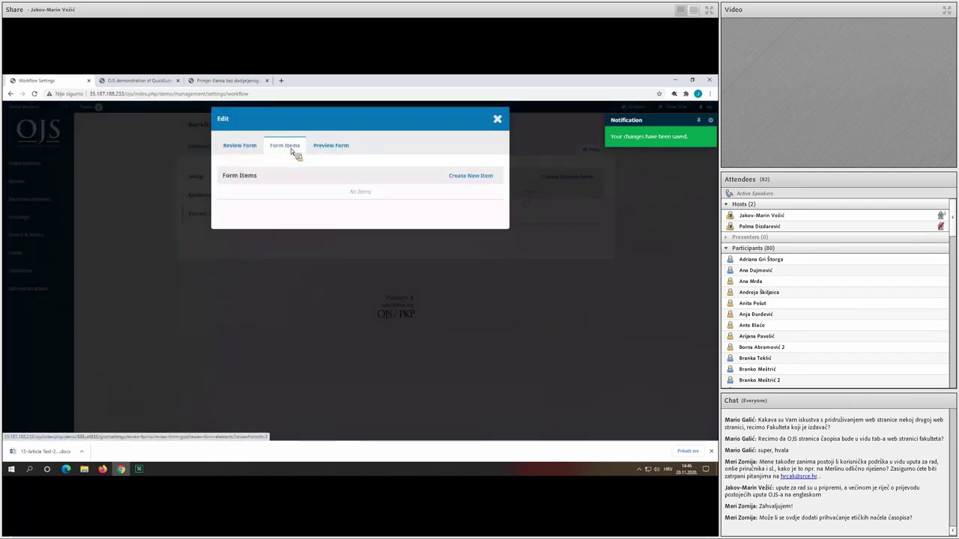
{"action": "left_click", "coordinate": [483, 177]}
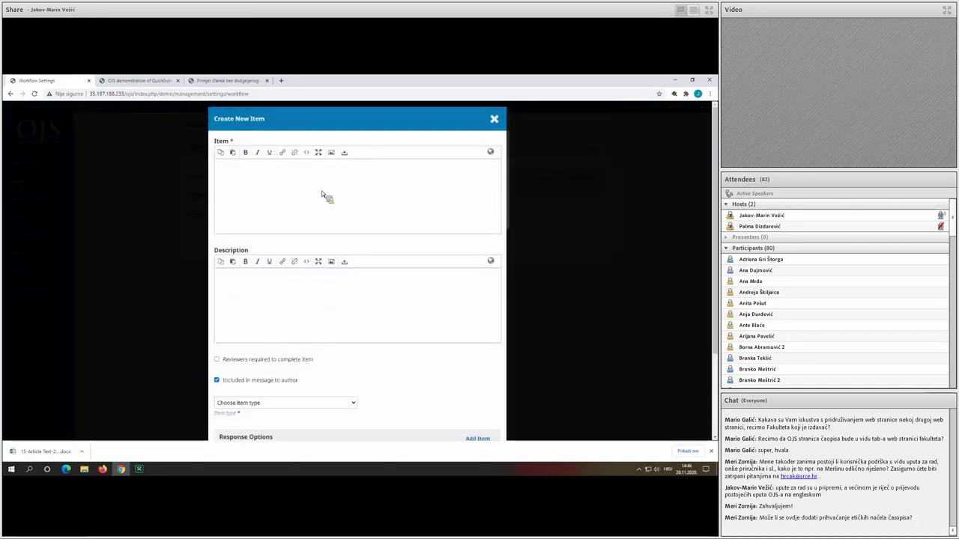
{"action": "type", "text": "M"}
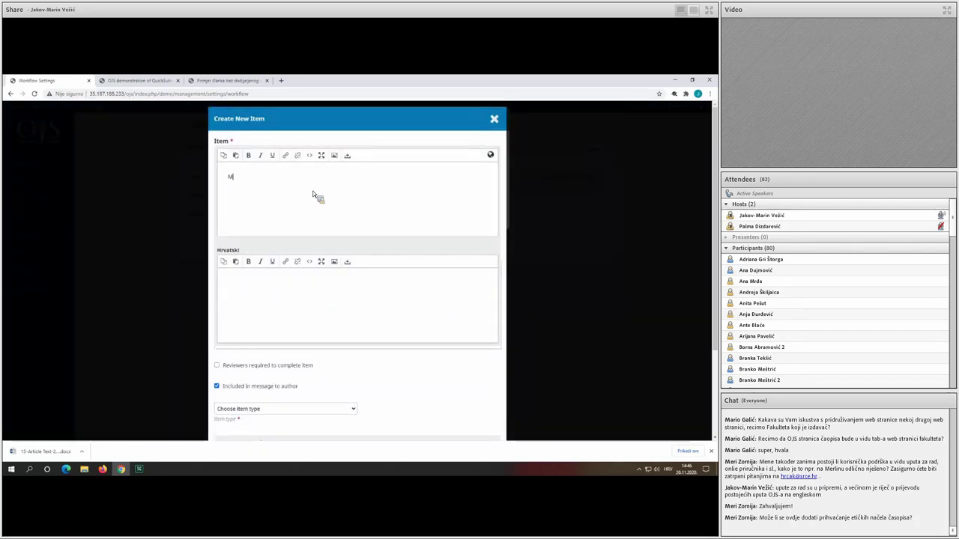
{"action": "type", "text": "ethodology rating"}
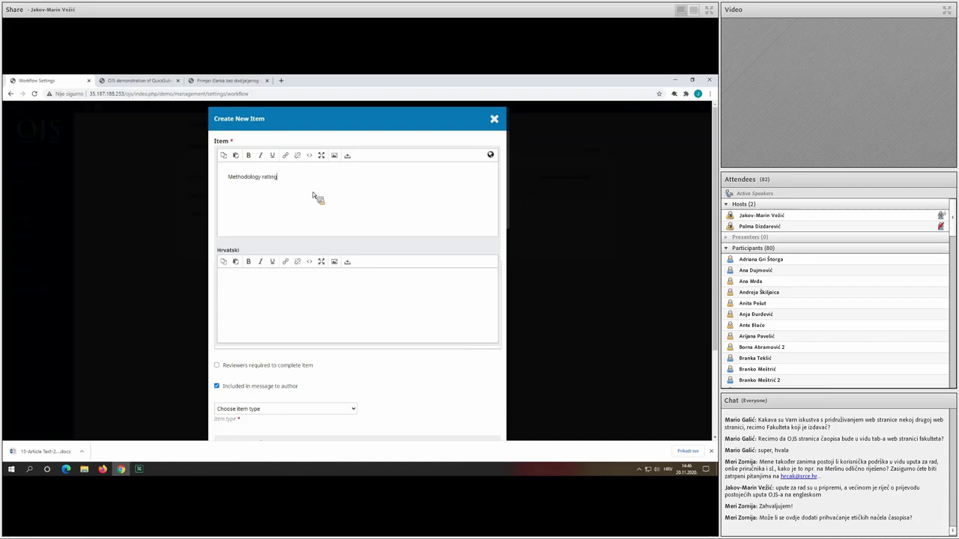
{"action": "left_click", "coordinate": [282, 312]}
{"action": "type", "text": "Ocjena metodo"}
{"action": "type", "text": "logije"}
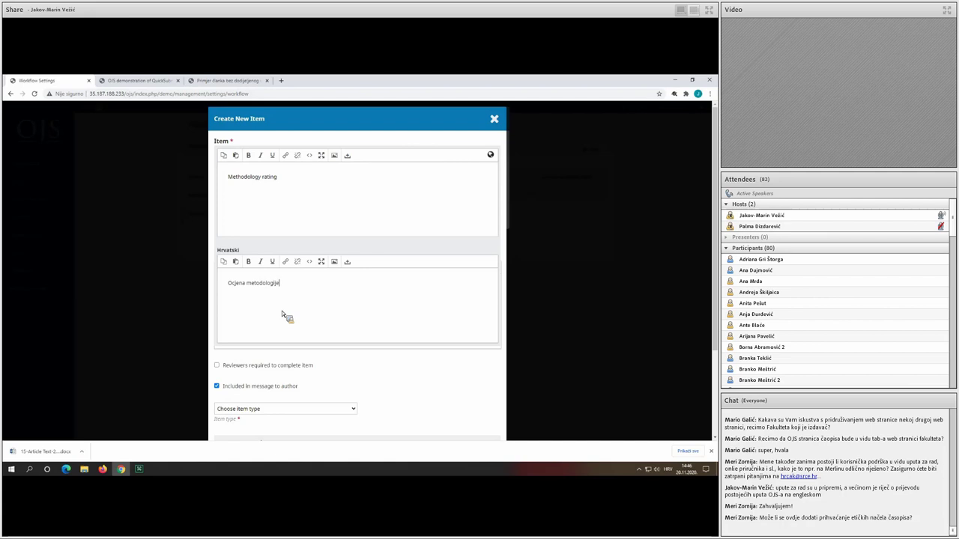
{"action": "left_click", "coordinate": [391, 381]}
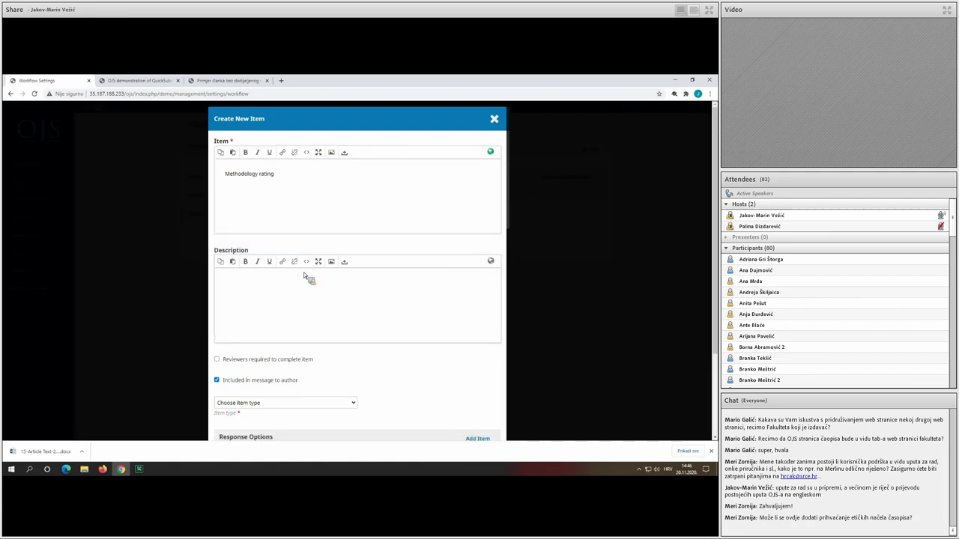
Make the Methodology rating item mandatory and a single-choice question.
{"action": "scroll", "coordinate": [285, 306], "scroll_direction": "down", "scroll_amount": 1}
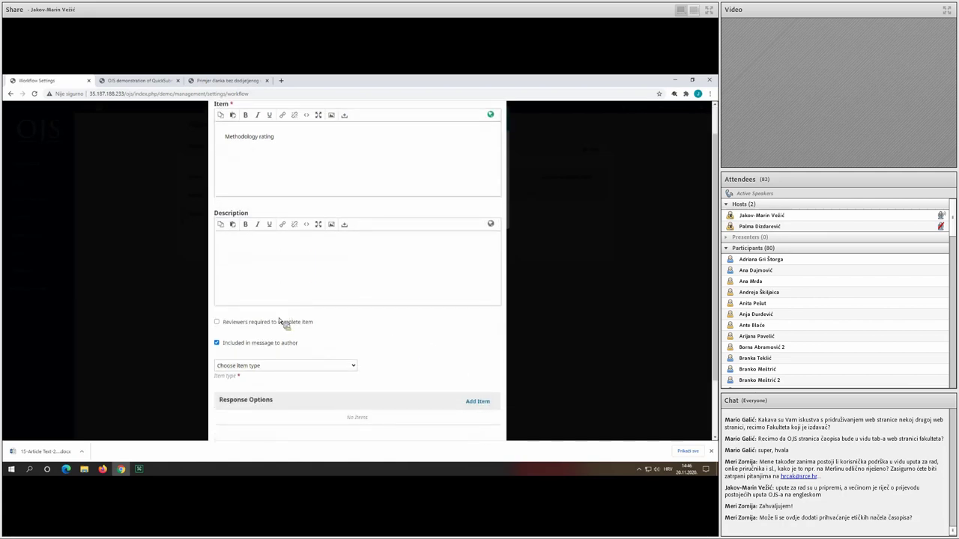
{"action": "left_click", "coordinate": [278, 322]}
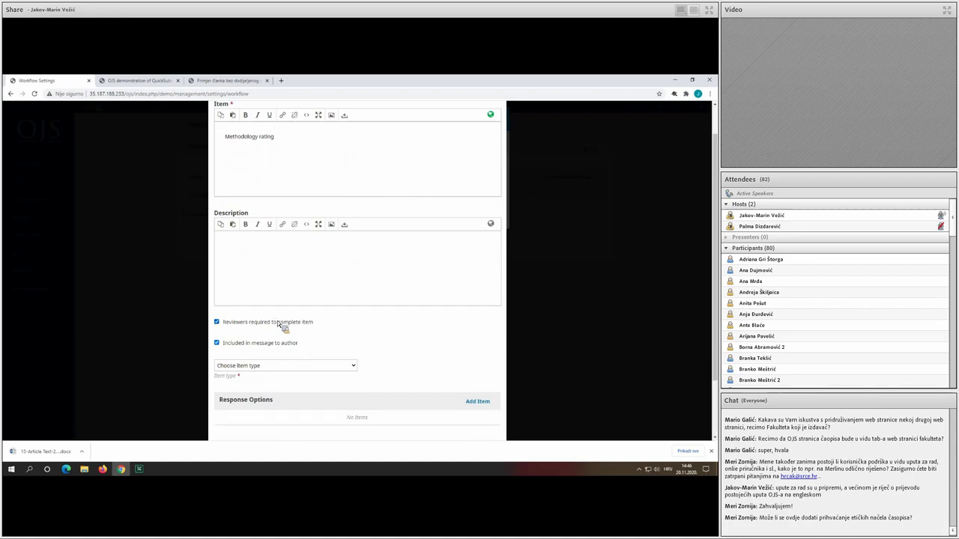
{"action": "scroll", "coordinate": [278, 322], "scroll_direction": "down", "scroll_amount": 1}
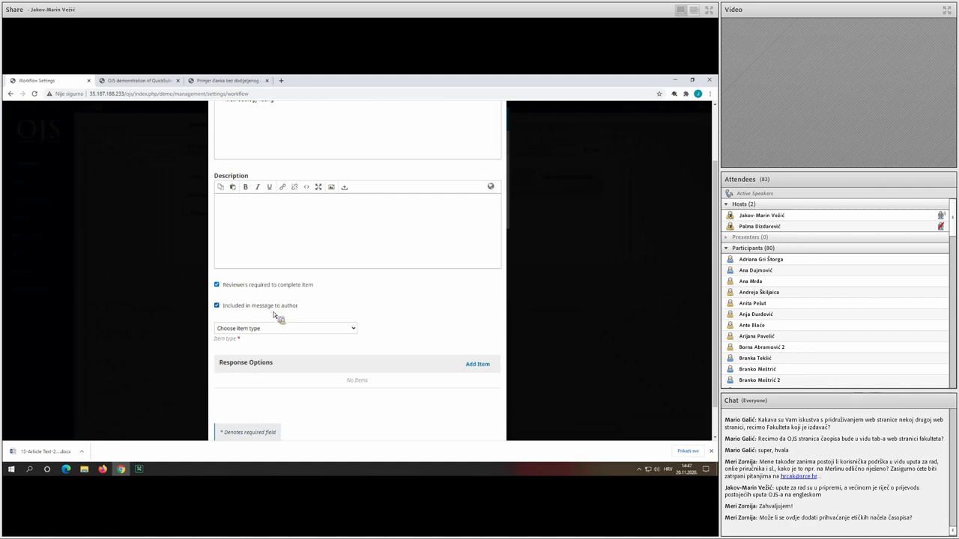
{"action": "scroll", "coordinate": [275, 313], "scroll_direction": "down", "scroll_amount": 1}
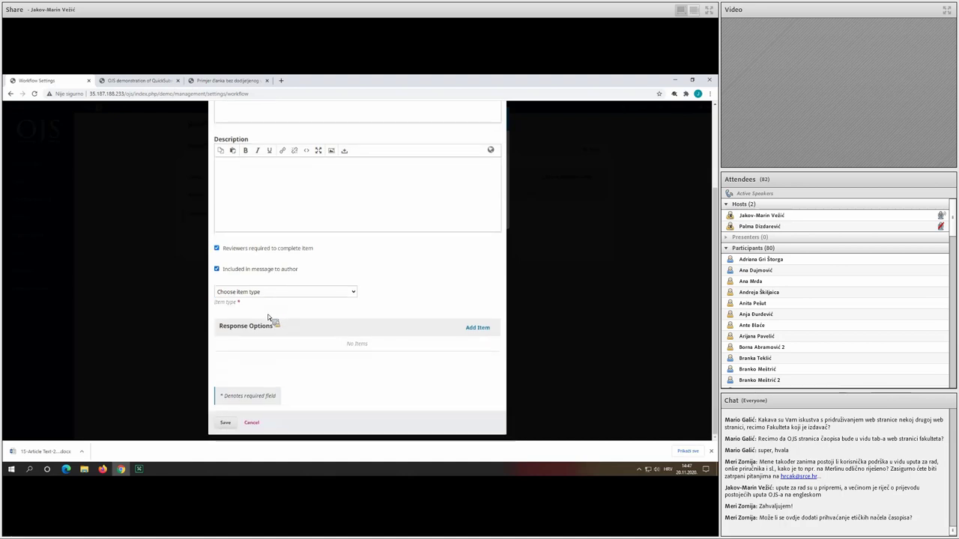
{"action": "left_click", "coordinate": [264, 293]}
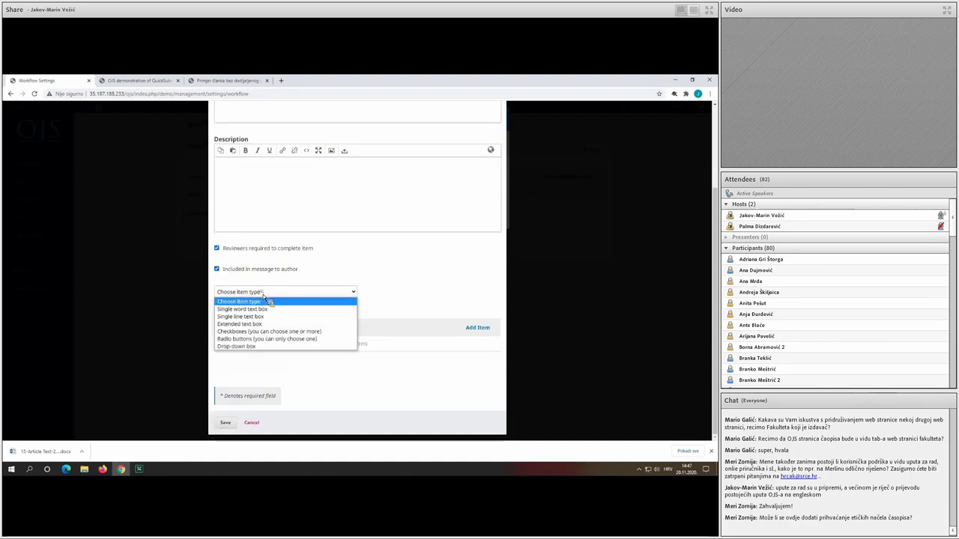
{"action": "left_click", "coordinate": [283, 340]}
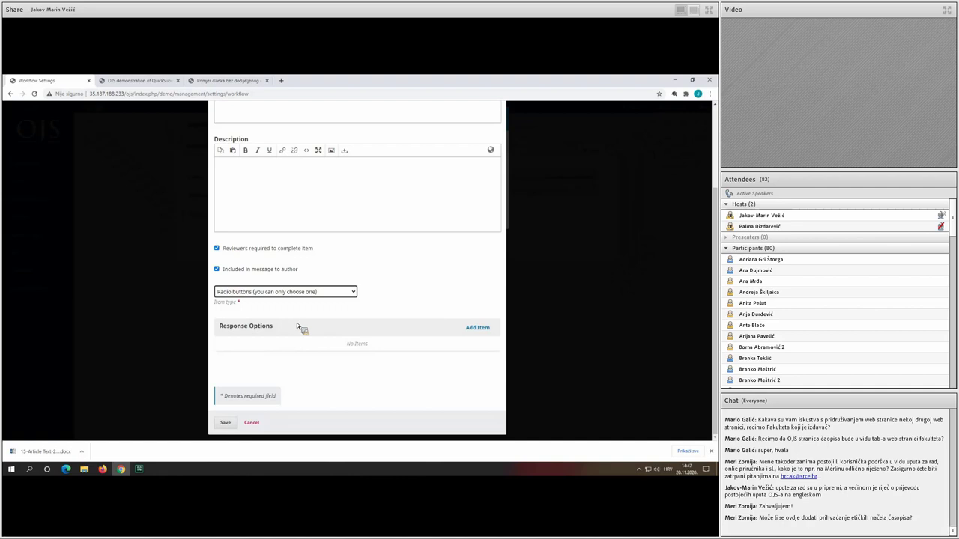
Add response options 1, 2, 3, 4 and 5, then save the item.
{"action": "left_click", "coordinate": [477, 327]}
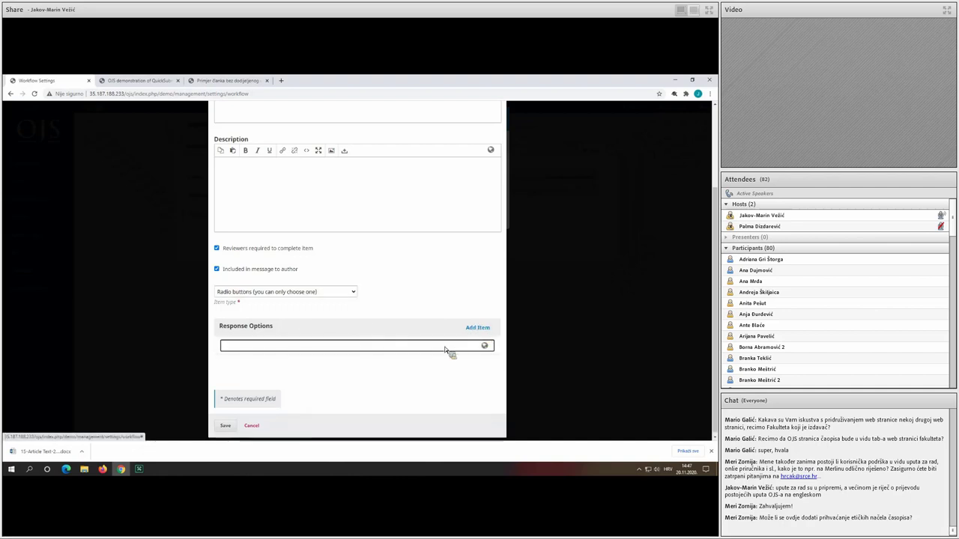
{"action": "type", "text": "1"}
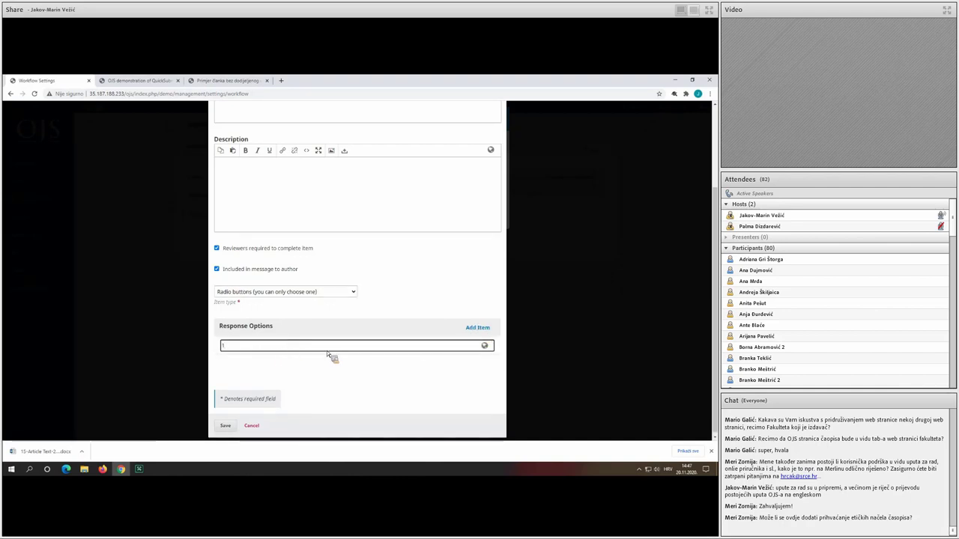
{"action": "left_click", "coordinate": [328, 346]}
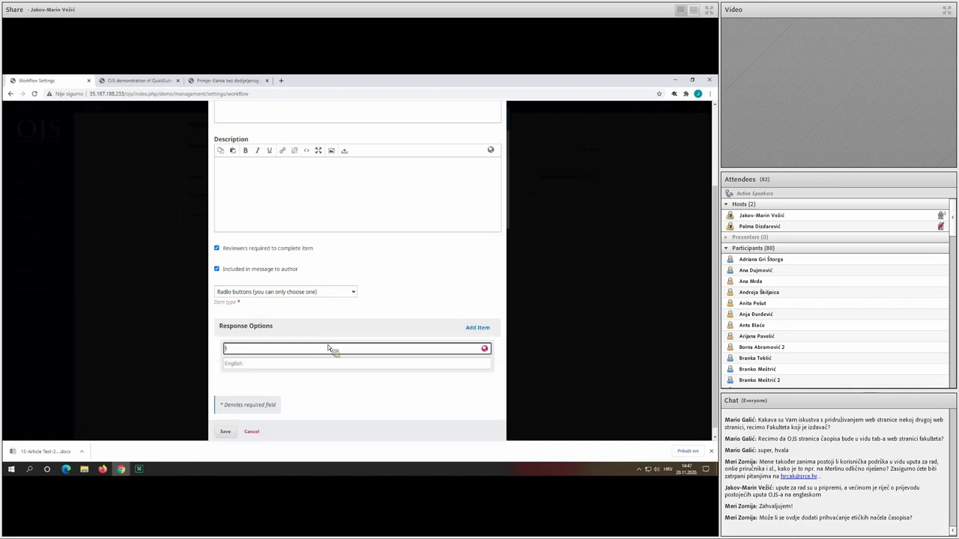
{"action": "left_click", "coordinate": [473, 329]}
{"action": "type", "text": "2"}
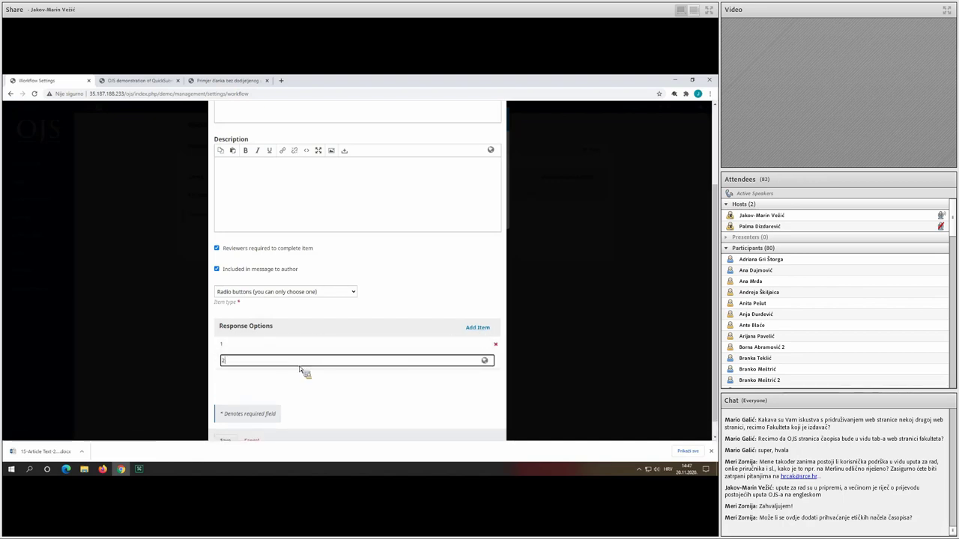
{"action": "left_click", "coordinate": [269, 361]}
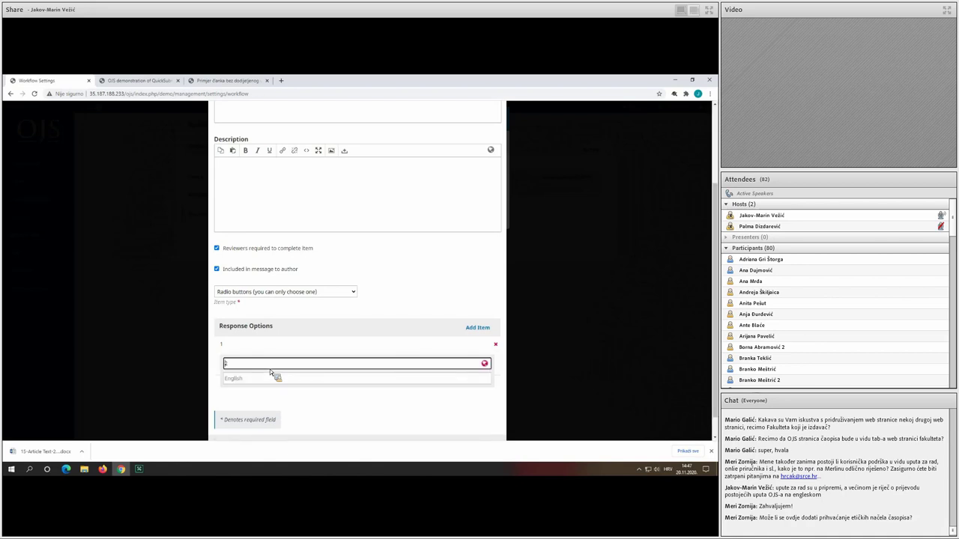
{"action": "left_click", "coordinate": [324, 409]}
{"action": "left_click", "coordinate": [445, 327]}
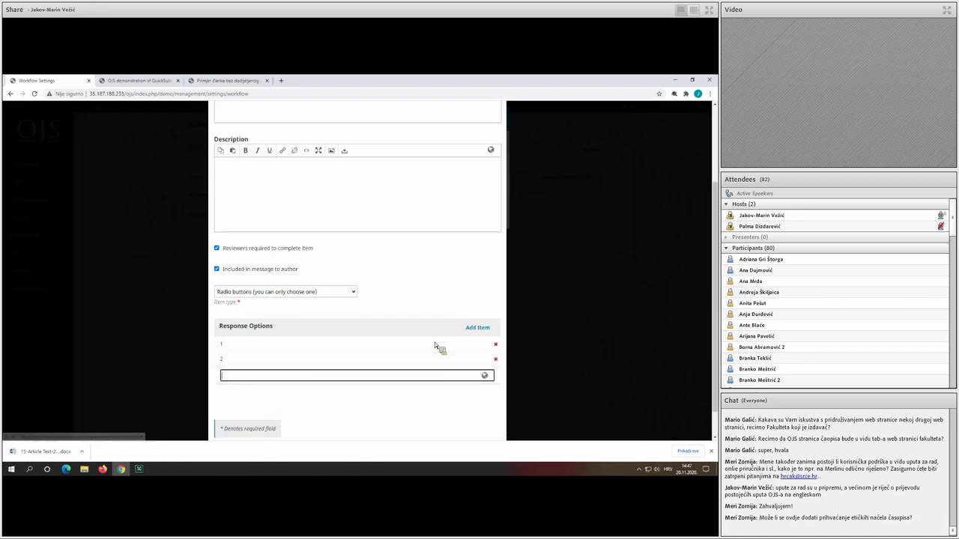
{"action": "type", "text": "3"}
{"action": "left_click", "coordinate": [251, 377]}
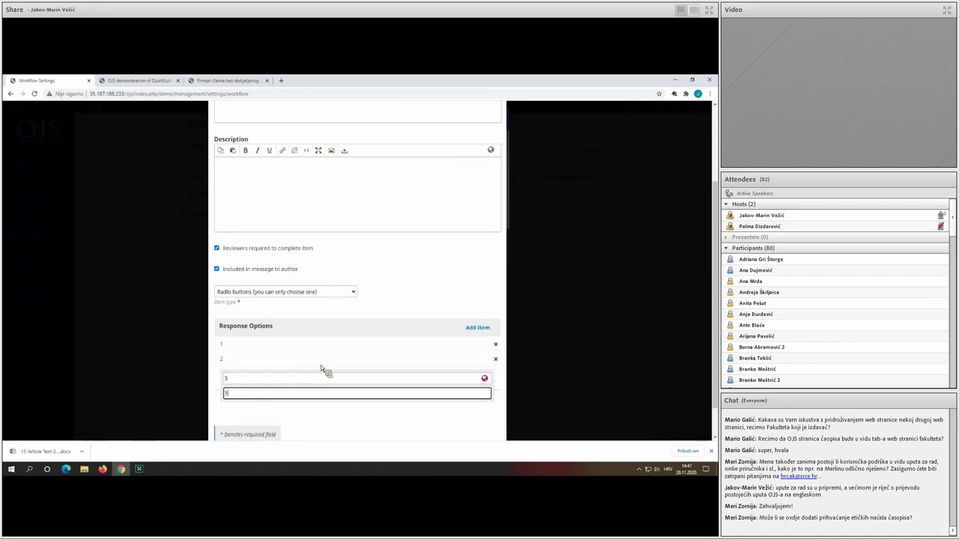
{"action": "left_click", "coordinate": [476, 327]}
{"action": "type", "text": "4"}
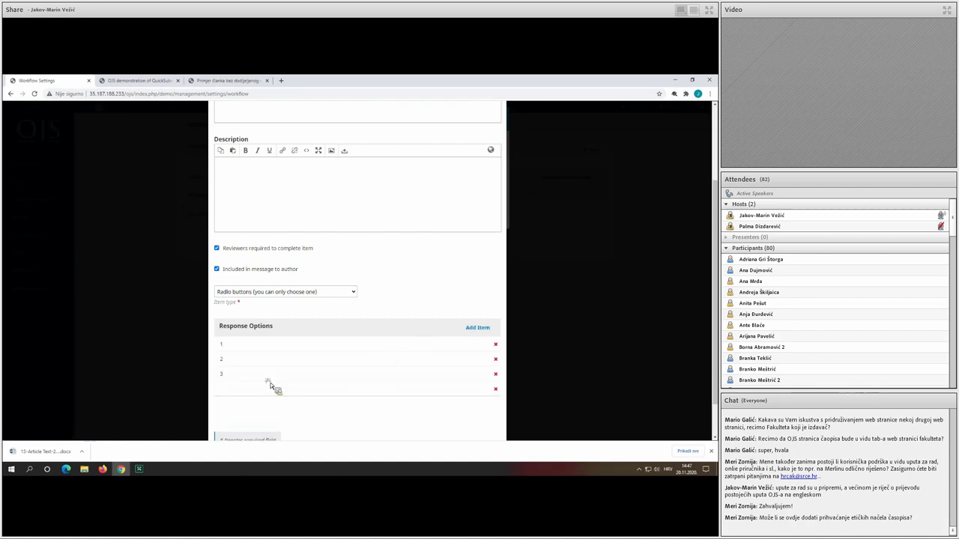
{"action": "left_click", "coordinate": [266, 408]}
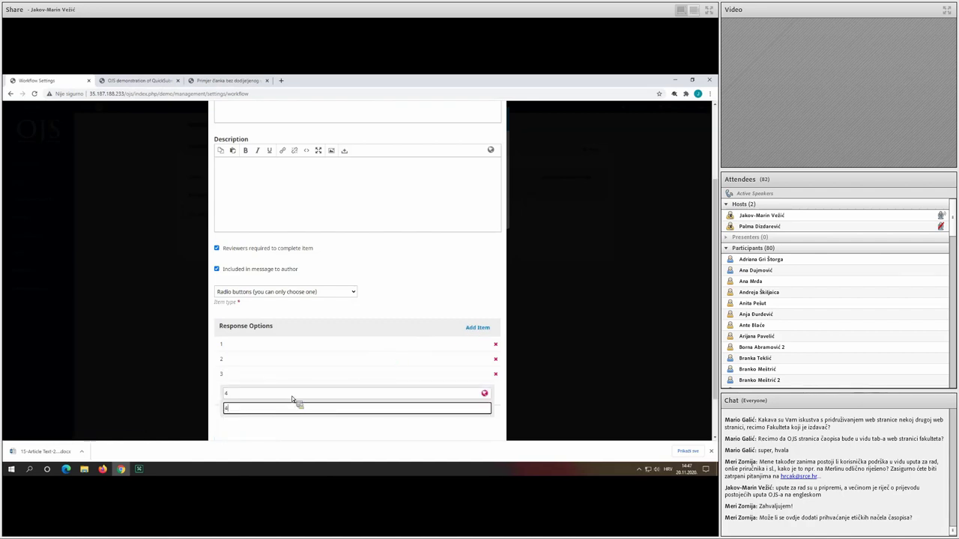
{"action": "left_click", "coordinate": [472, 327]}
{"action": "type", "text": "5"}
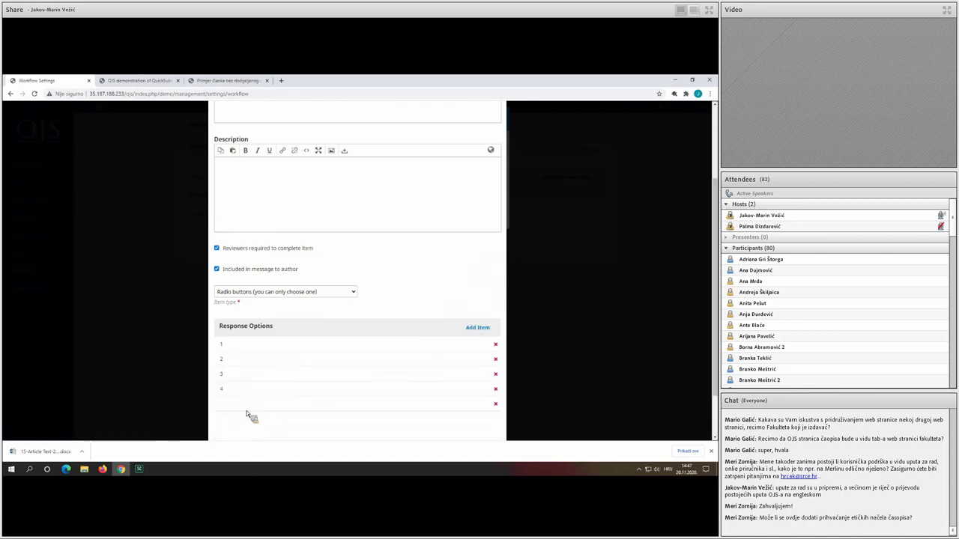
{"action": "left_click", "coordinate": [244, 422]}
{"action": "left_click", "coordinate": [278, 436]}
{"action": "scroll", "coordinate": [274, 418], "scroll_direction": "down", "scroll_amount": 2}
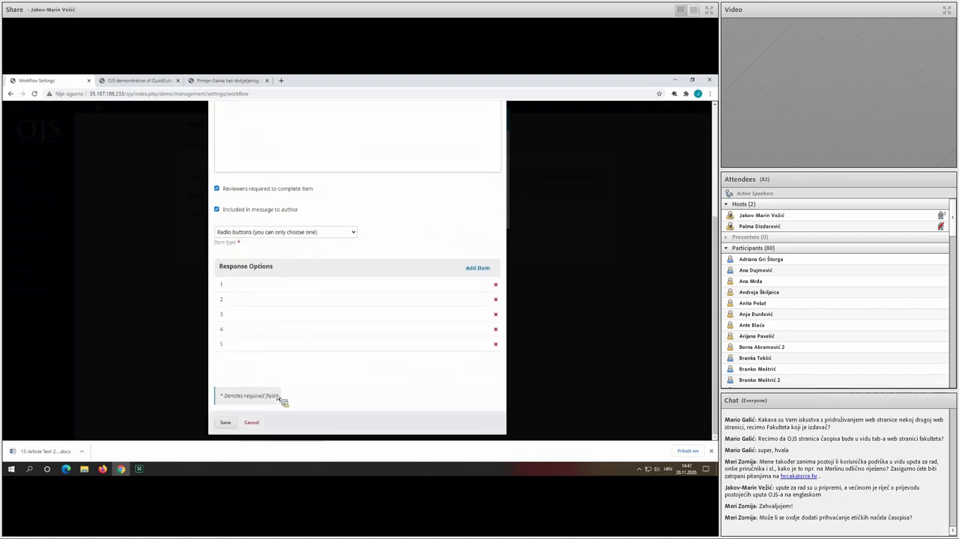
{"action": "left_click", "coordinate": [225, 423]}
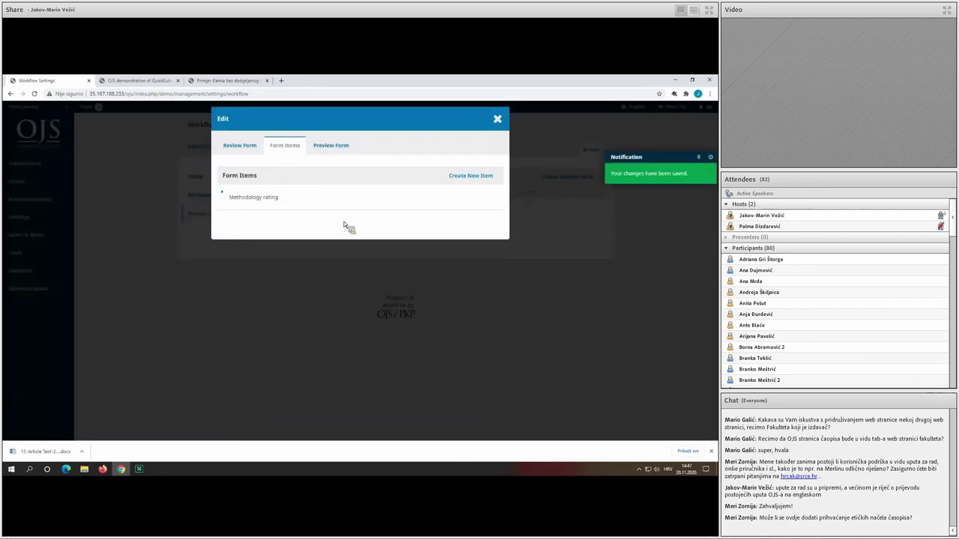
Preview the Article methodology review form, try rating 3, then close the form editor.
{"action": "left_click", "coordinate": [338, 149]}
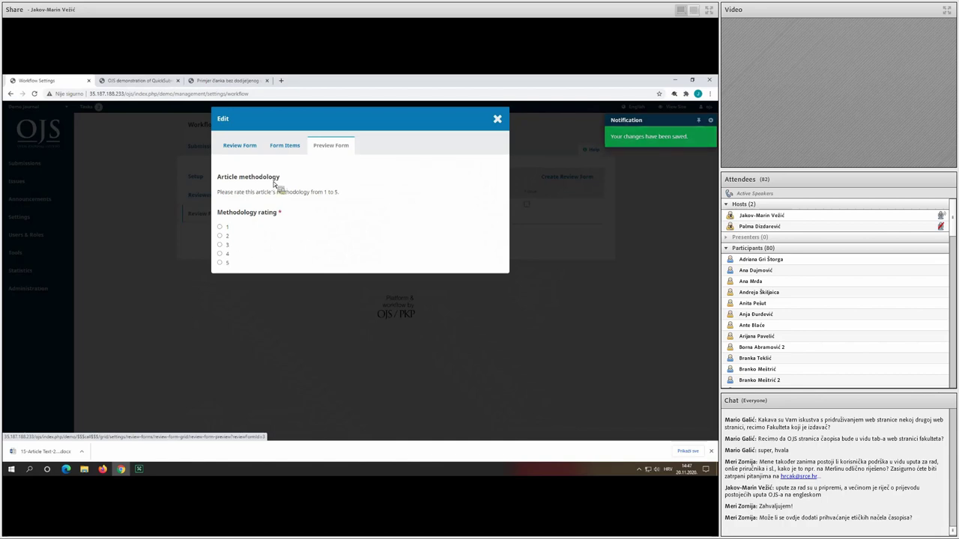
{"action": "left_click", "coordinate": [230, 245]}
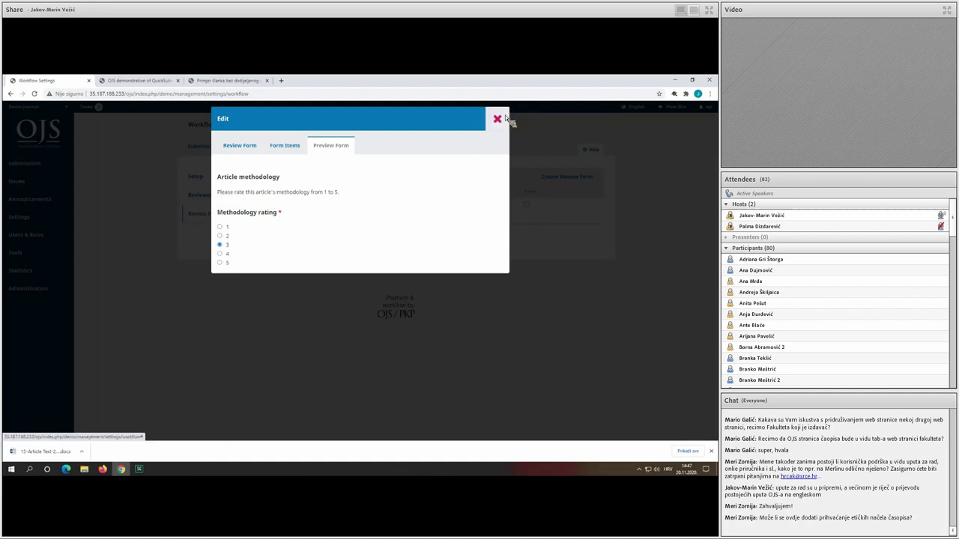
{"action": "left_click", "coordinate": [501, 117]}
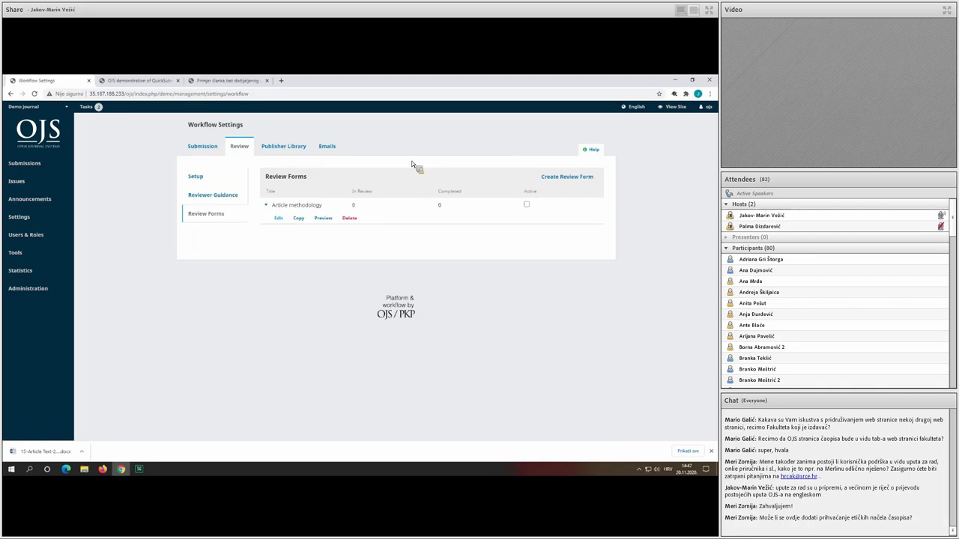
Look over the Publisher Library file sections, then view the email signature and bounce-address settings.
{"action": "left_click", "coordinate": [281, 147]}
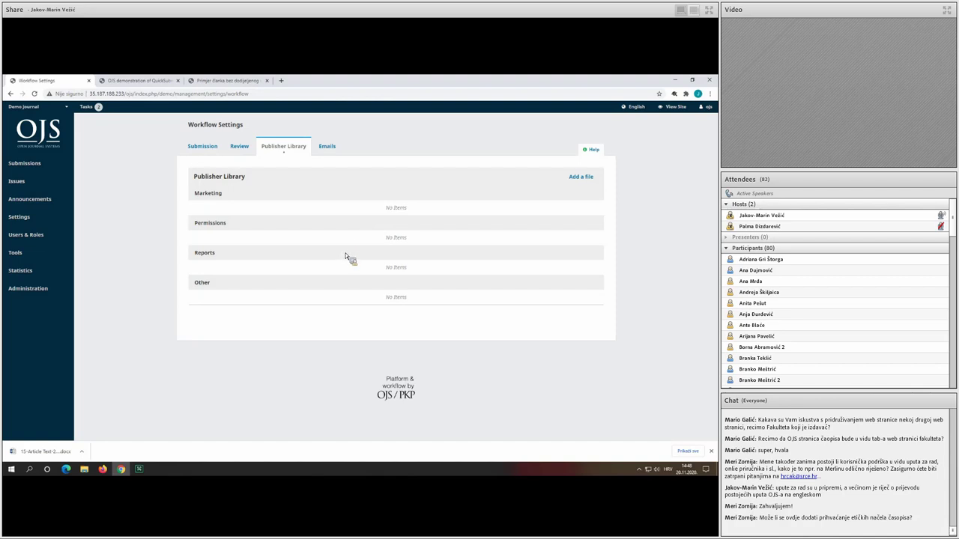
{"action": "left_click", "coordinate": [330, 148]}
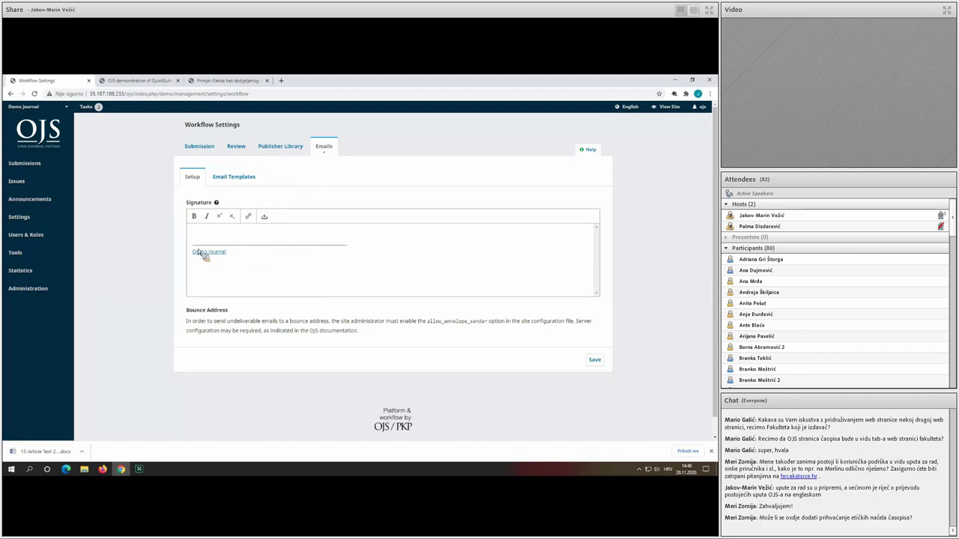
{"action": "mouse_move", "coordinate": [221, 261]}
{"action": "left_mouse_down"}
{"action": "mouse_move", "coordinate": [193, 266]}
{"action": "mouse_move", "coordinate": [222, 248]}
{"action": "left_mouse_up"}
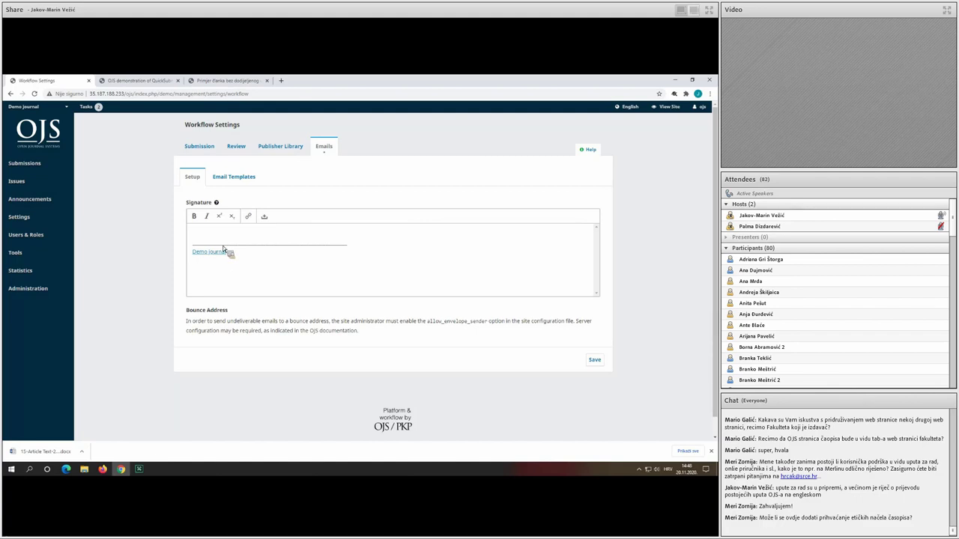
Find the Editorial Assignment template among the email templates and open it for editing.
{"action": "left_click", "coordinate": [247, 180]}
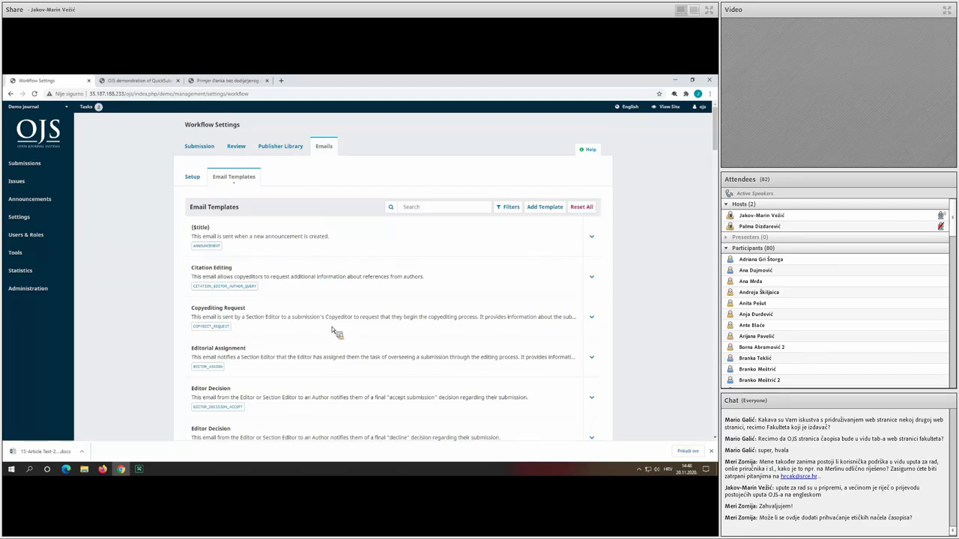
{"action": "scroll", "coordinate": [330, 329], "scroll_direction": "down", "scroll_amount": 1}
{"action": "triple_click", "coordinate": [209, 317]}
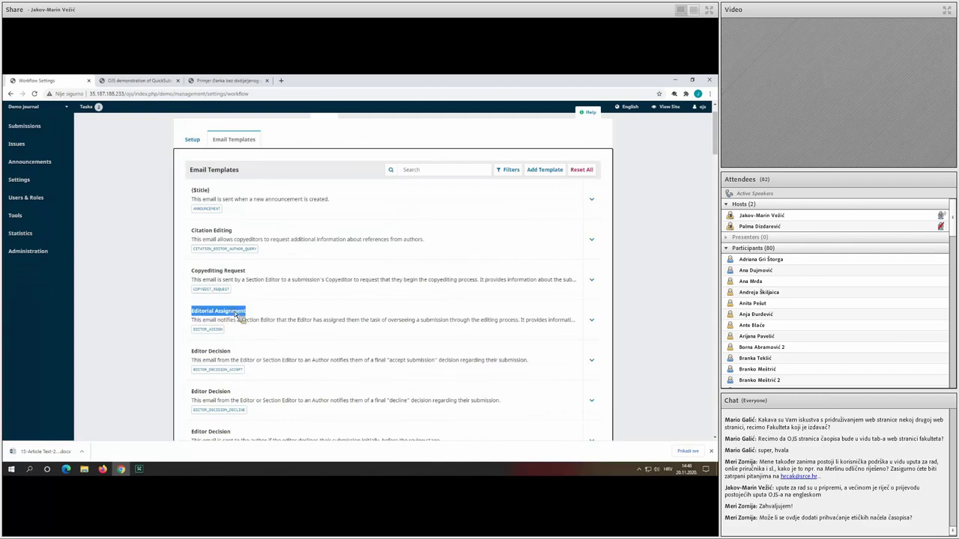
{"action": "left_click", "coordinate": [267, 316]}
{"action": "left_click", "coordinate": [591, 319]}
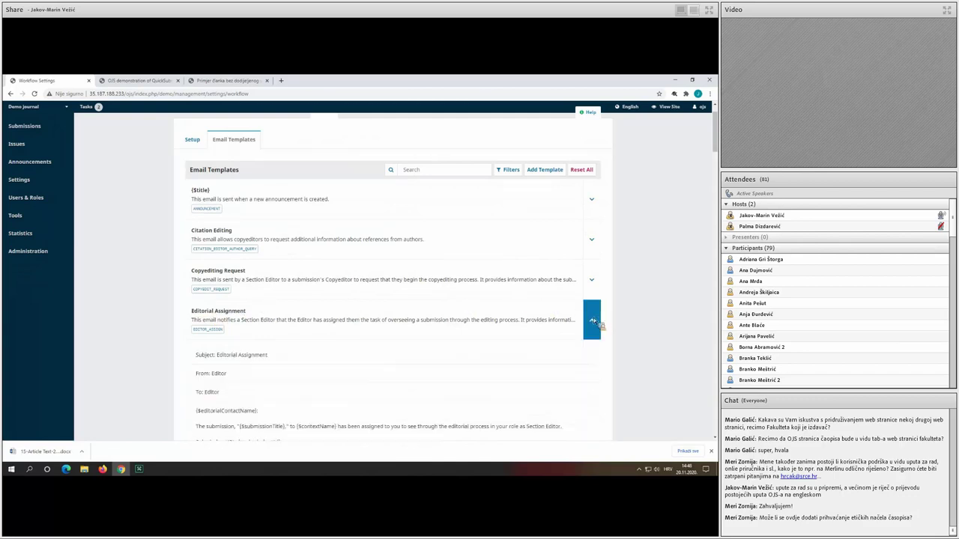
{"action": "scroll", "coordinate": [405, 310], "scroll_direction": "down", "scroll_amount": 3}
{"action": "scroll", "coordinate": [400, 310], "scroll_direction": "down", "scroll_amount": 1}
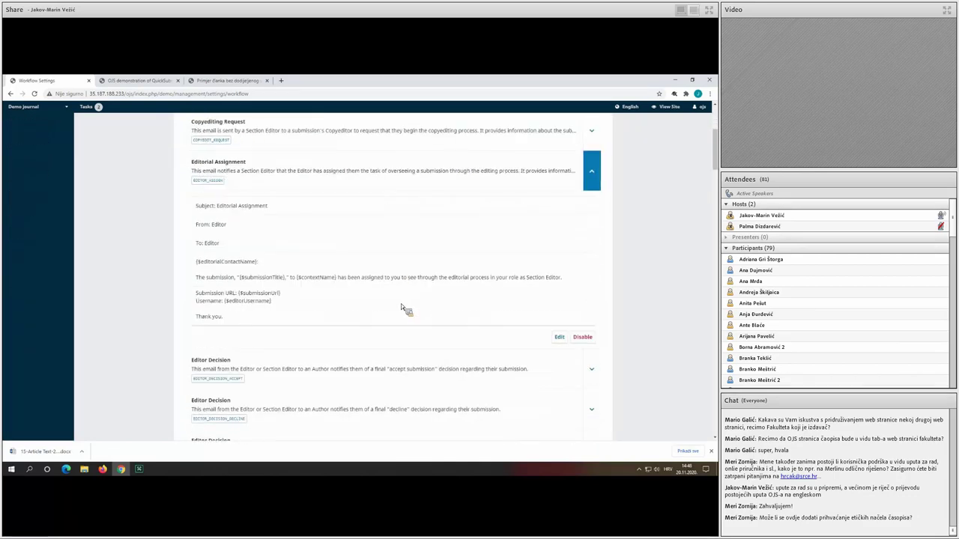
{"action": "left_click", "coordinate": [559, 336]}
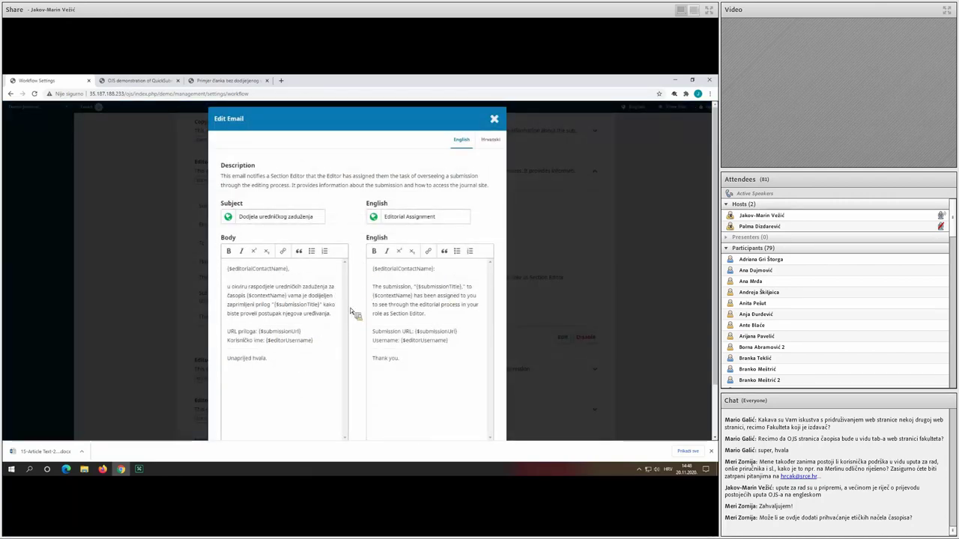
Inspect the Croatian and English bodies, noting the {$editorialContactName} placeholder, and close without changes.
{"action": "scroll", "coordinate": [349, 311], "scroll_direction": "down", "scroll_amount": 1}
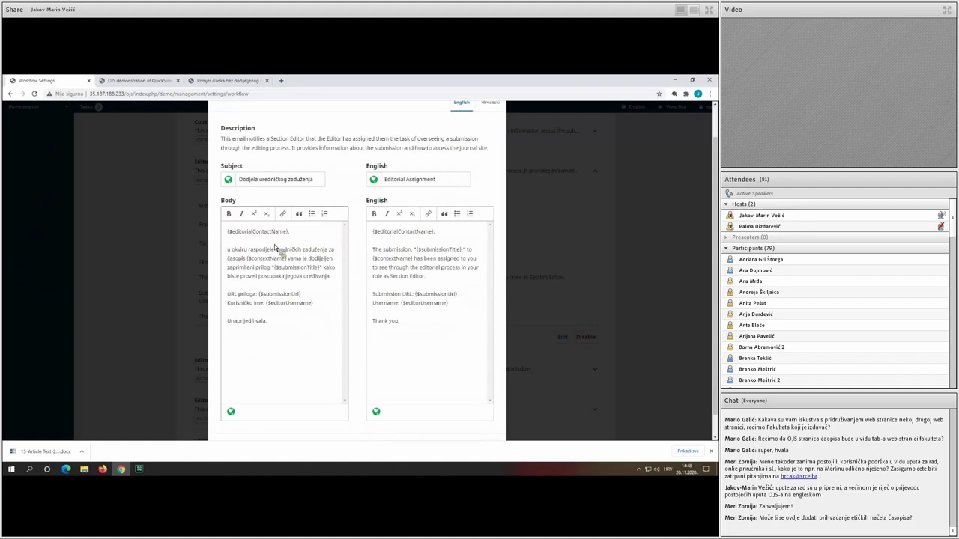
{"action": "left_click_drag", "start_coordinate": [288, 234], "coordinate": [226, 236]}
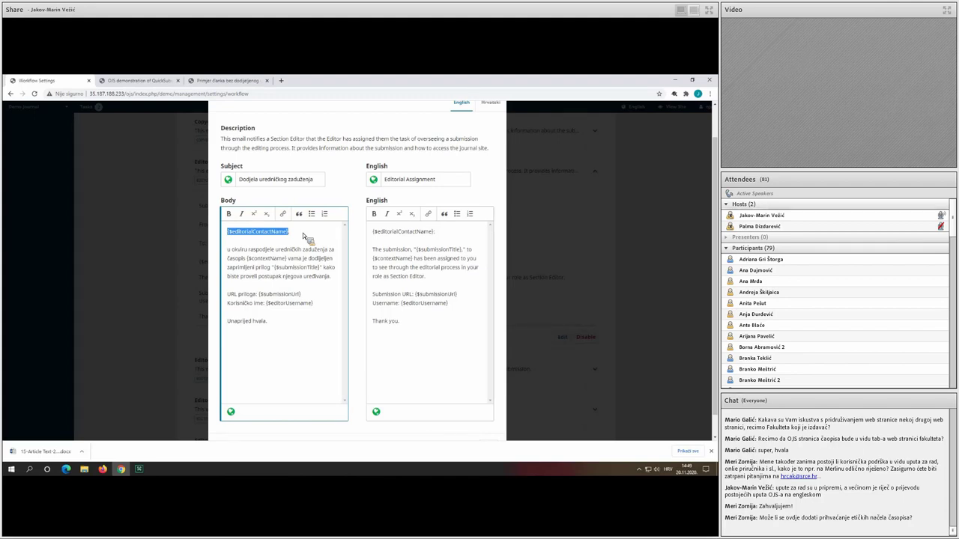
{"action": "left_click", "coordinate": [256, 292]}
{"action": "left_click", "coordinate": [432, 268]}
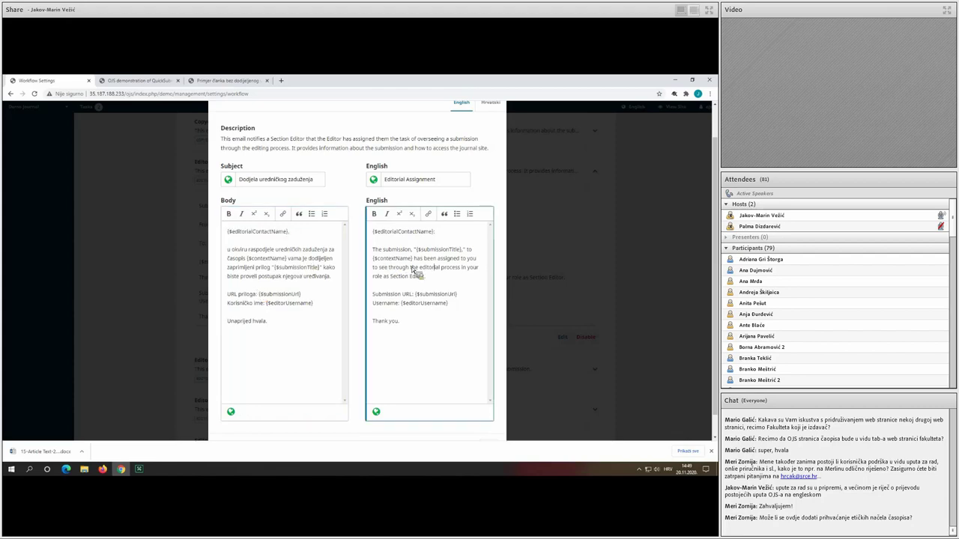
{"action": "scroll", "coordinate": [501, 124], "scroll_direction": "up", "scroll_amount": 1}
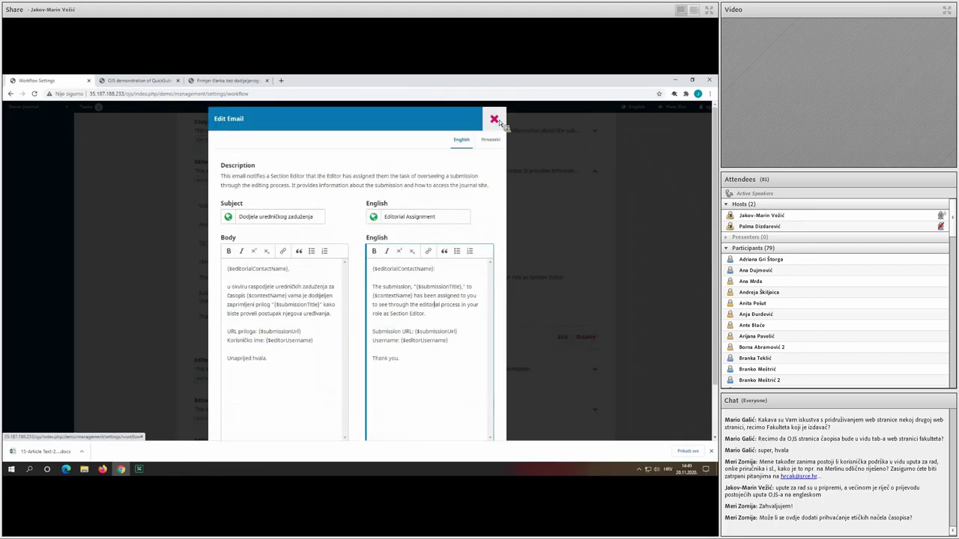
{"action": "left_click", "coordinate": [495, 119]}
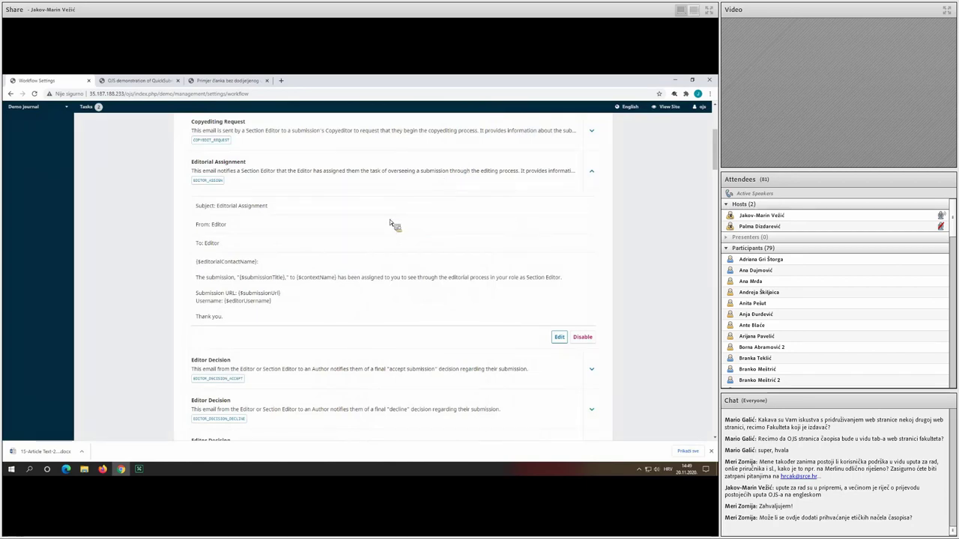
Open the journal's Distribution settings.
{"action": "scroll", "coordinate": [382, 229], "scroll_direction": "up", "scroll_amount": 5}
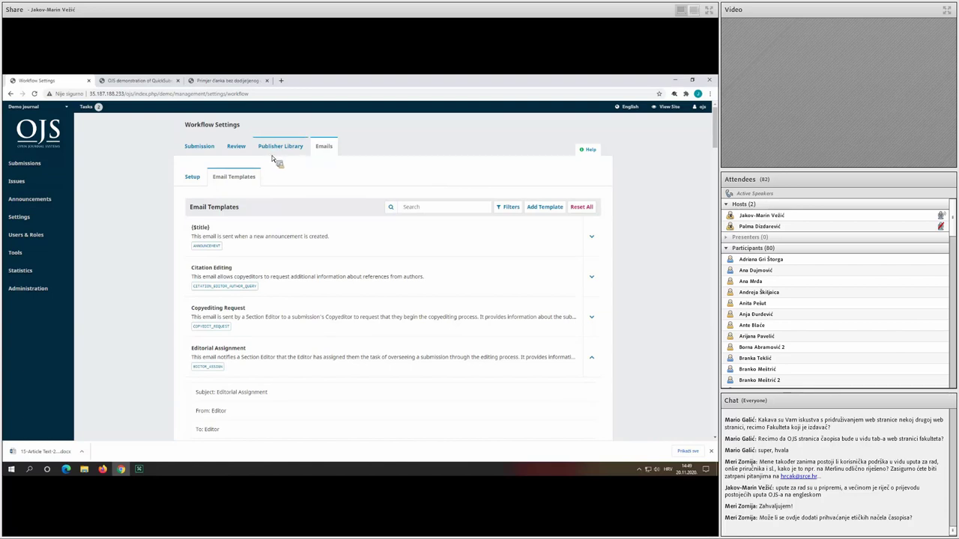
{"action": "mouse_move", "coordinate": [73, 219]}
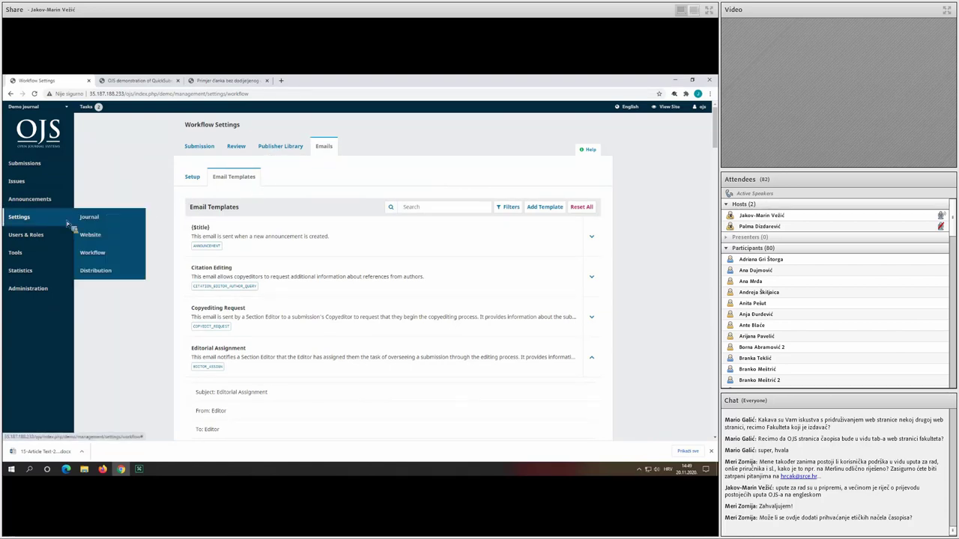
{"action": "left_click", "coordinate": [120, 275]}
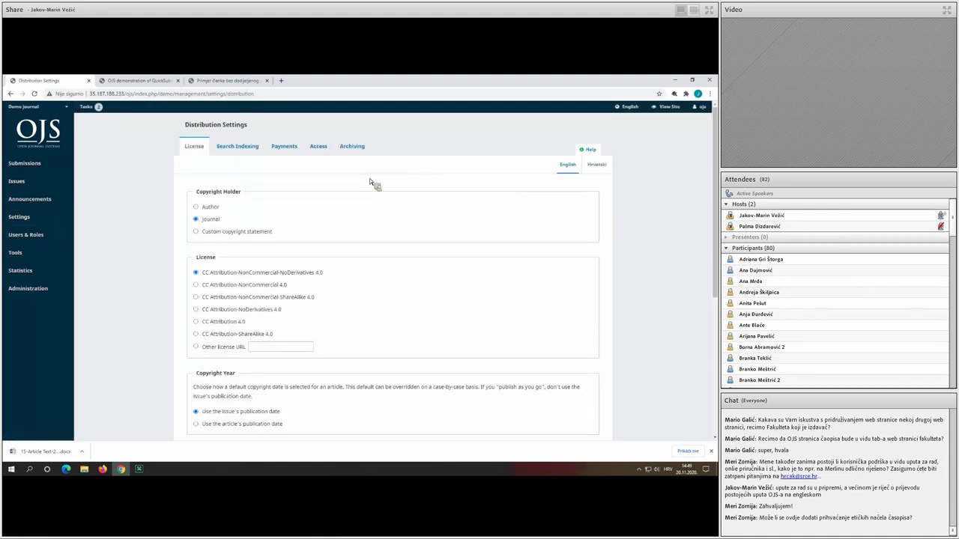
Set a custom copyright statement of SRCE in both languages and save the licensing details.
{"action": "scroll", "coordinate": [369, 182], "scroll_direction": "down", "scroll_amount": 1}
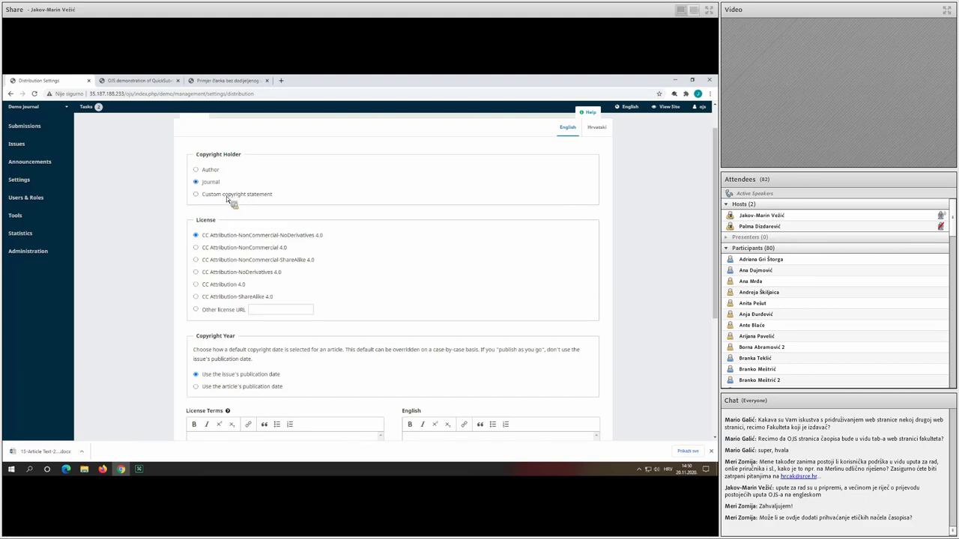
{"action": "left_click", "coordinate": [226, 196]}
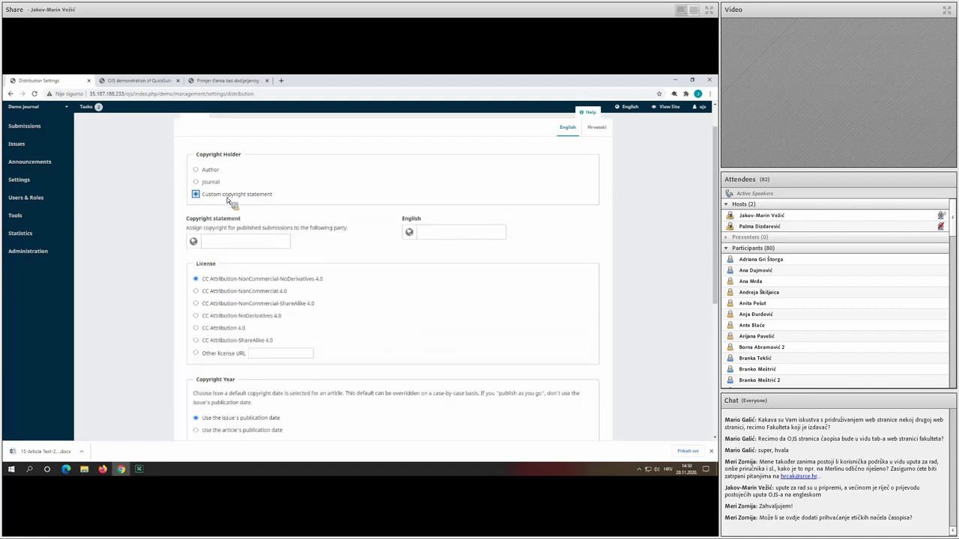
{"action": "left_click", "coordinate": [255, 243]}
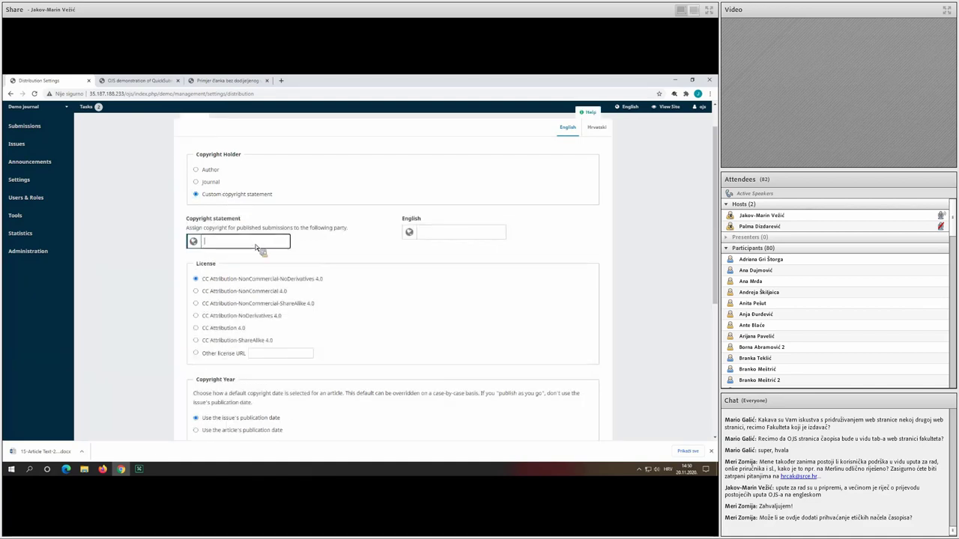
{"action": "type", "text": "SRCA"}
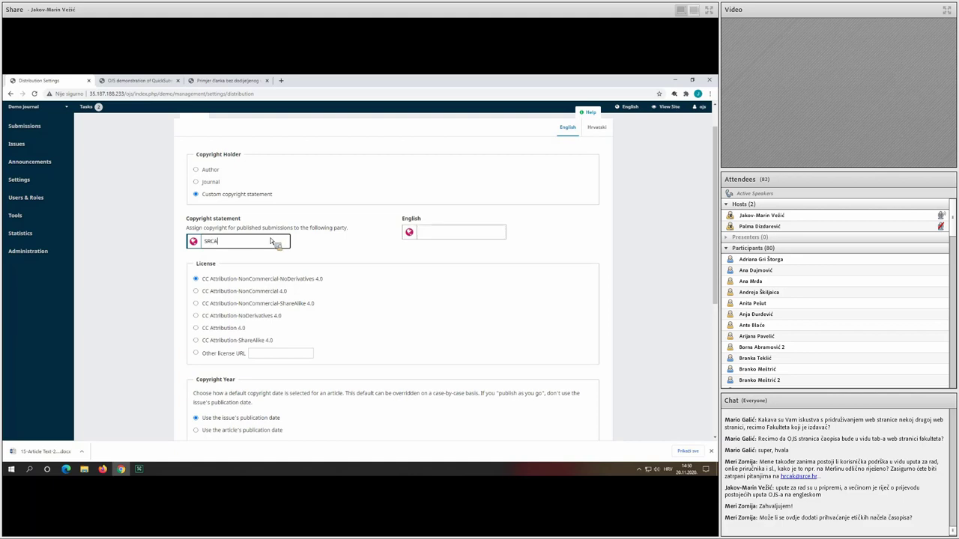
{"action": "key", "text": "BackSpace"}
{"action": "type", "text": "E"}
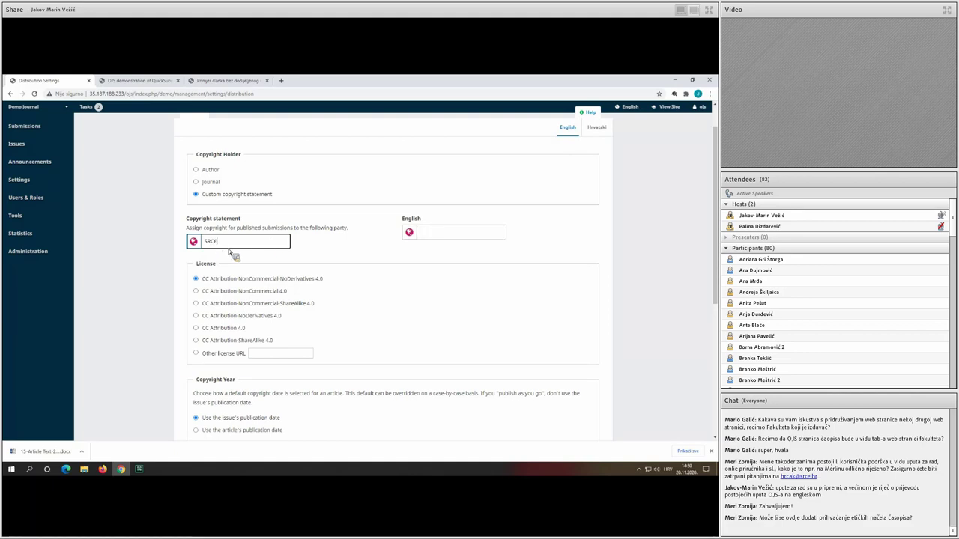
{"action": "key", "text": "Tab"}
{"action": "type", "text": "SRCE"}
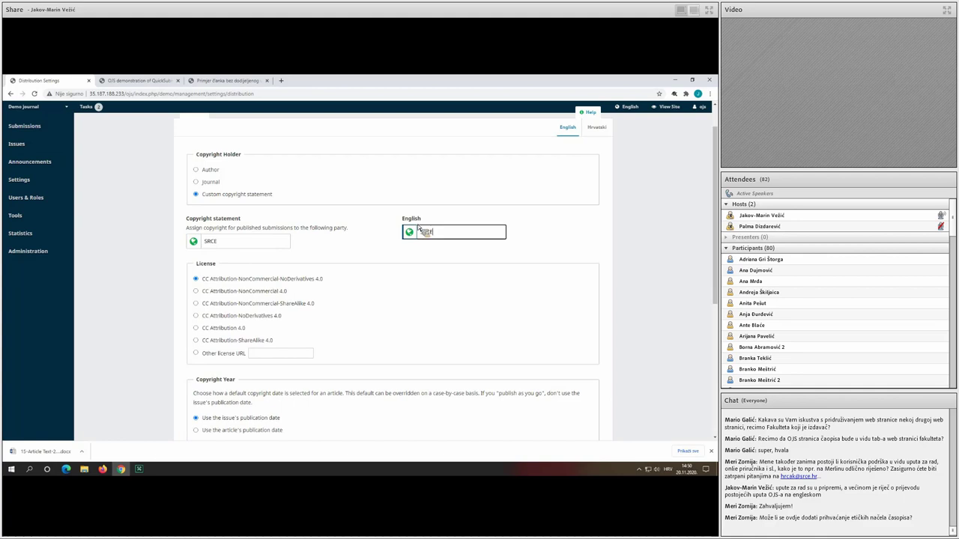
{"action": "left_click", "coordinate": [386, 229]}
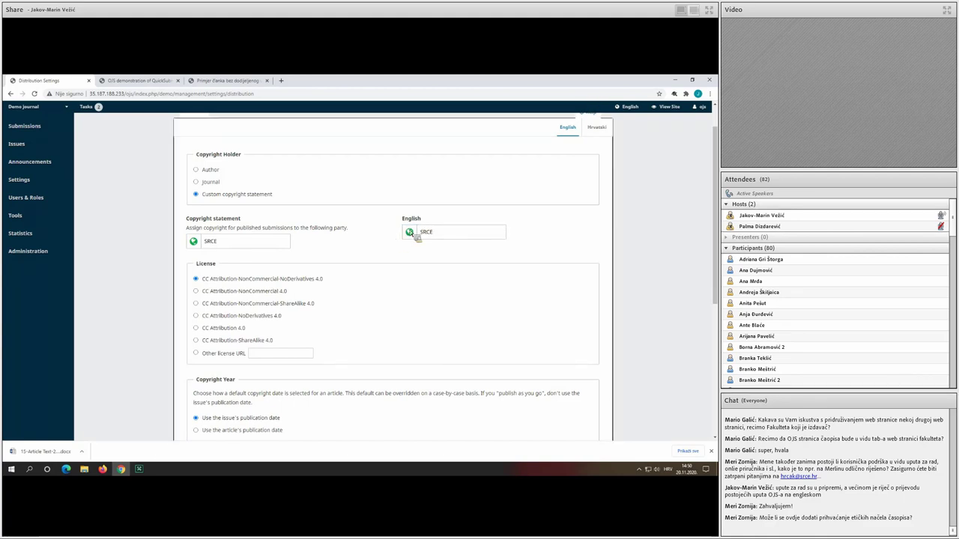
{"action": "scroll", "coordinate": [411, 235], "scroll_direction": "down", "scroll_amount": 2}
{"action": "scroll", "coordinate": [455, 265], "scroll_direction": "down", "scroll_amount": 4}
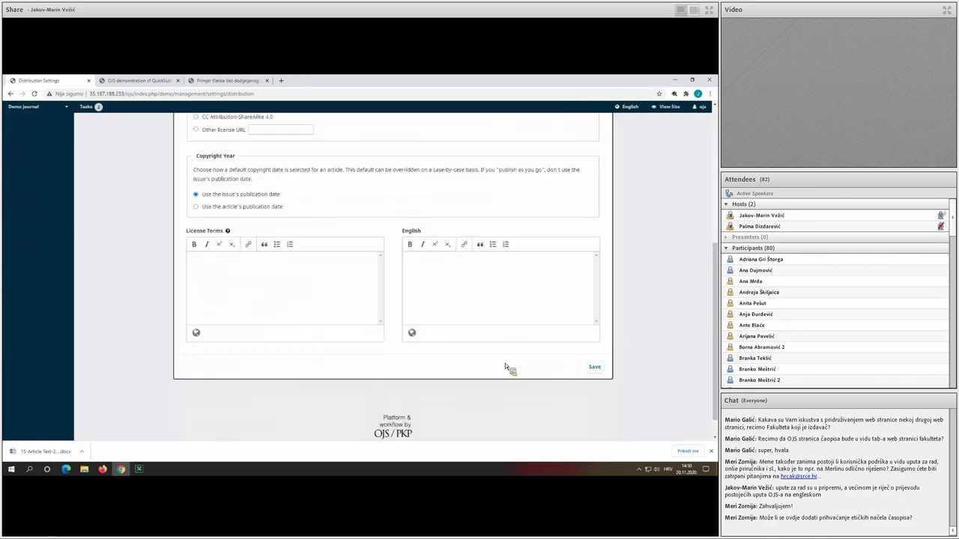
{"action": "left_click", "coordinate": [595, 367]}
Switch the license option to Other license URL.
{"action": "scroll", "coordinate": [450, 320], "scroll_direction": "up", "scroll_amount": 5}
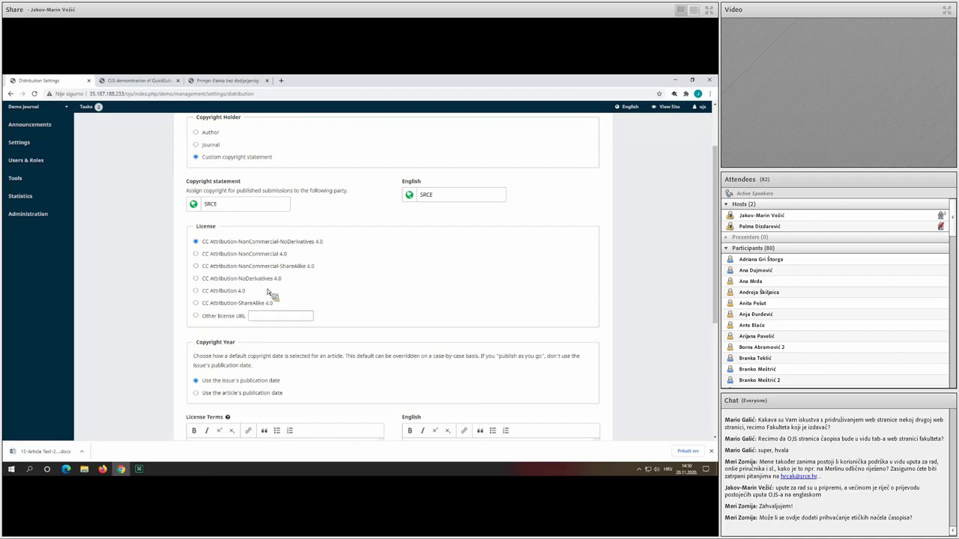
{"action": "left_click", "coordinate": [266, 316]}
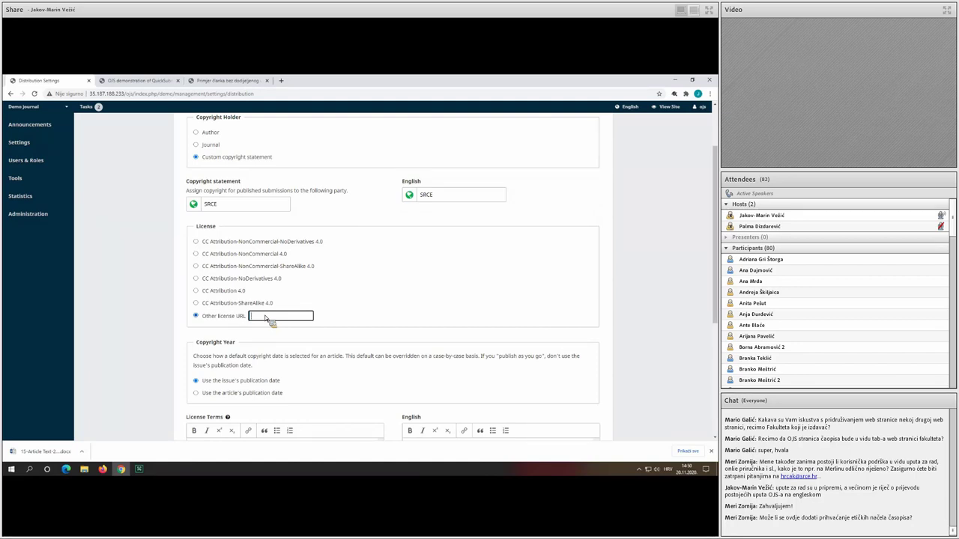
{"action": "scroll", "coordinate": [266, 318], "scroll_direction": "down", "scroll_amount": 2}
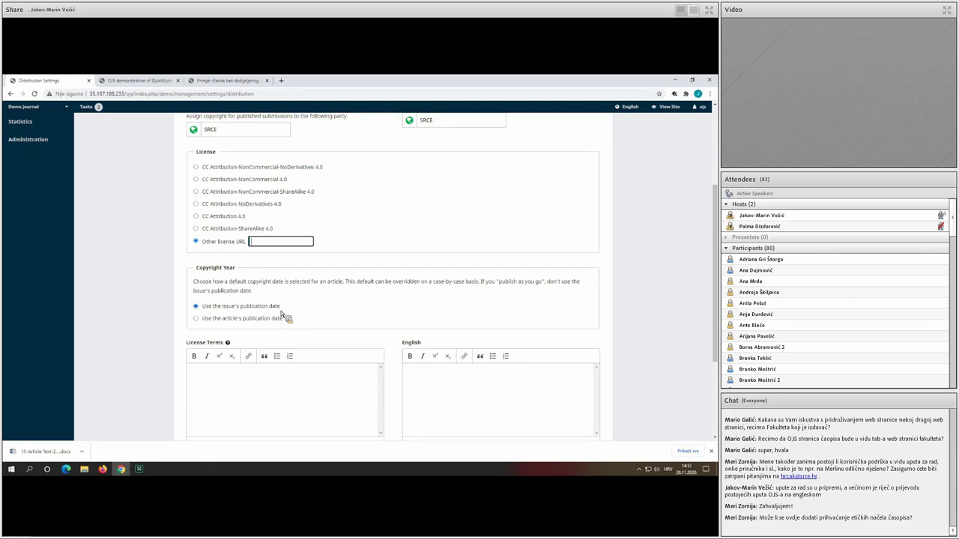
{"action": "scroll", "coordinate": [319, 320], "scroll_direction": "down", "scroll_amount": 1}
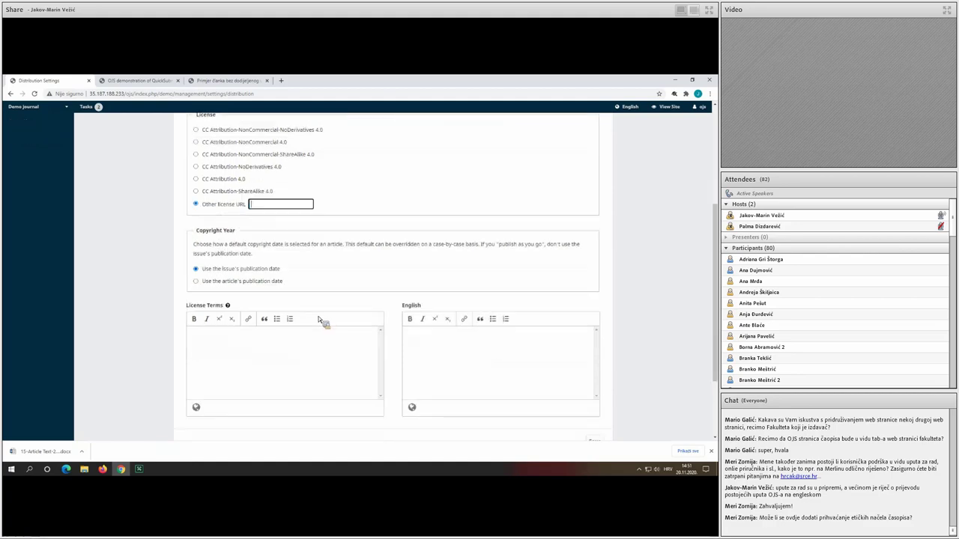
{"action": "scroll", "coordinate": [349, 274], "scroll_direction": "down", "scroll_amount": 1}
{"action": "scroll", "coordinate": [378, 264], "scroll_direction": "up", "scroll_amount": 1}
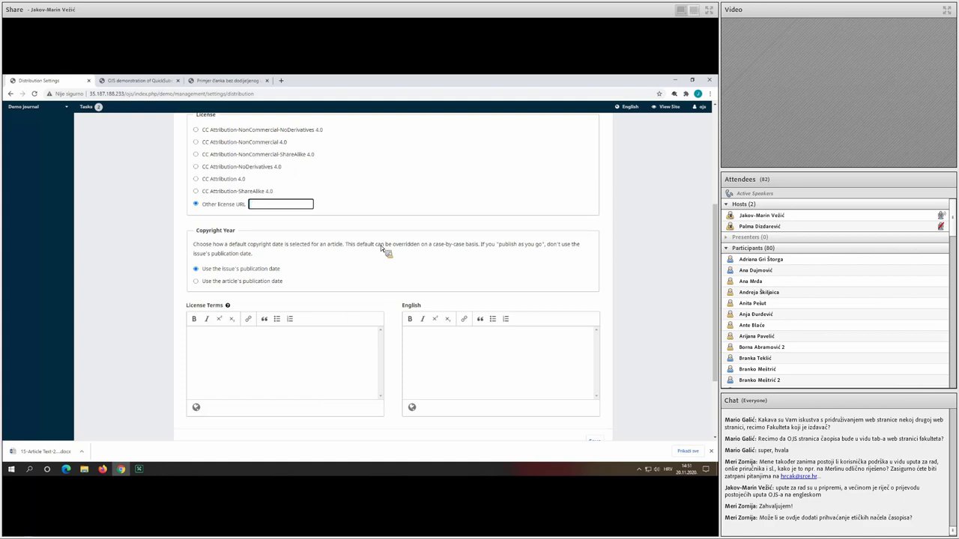
{"action": "scroll", "coordinate": [367, 252], "scroll_direction": "down", "scroll_amount": 2}
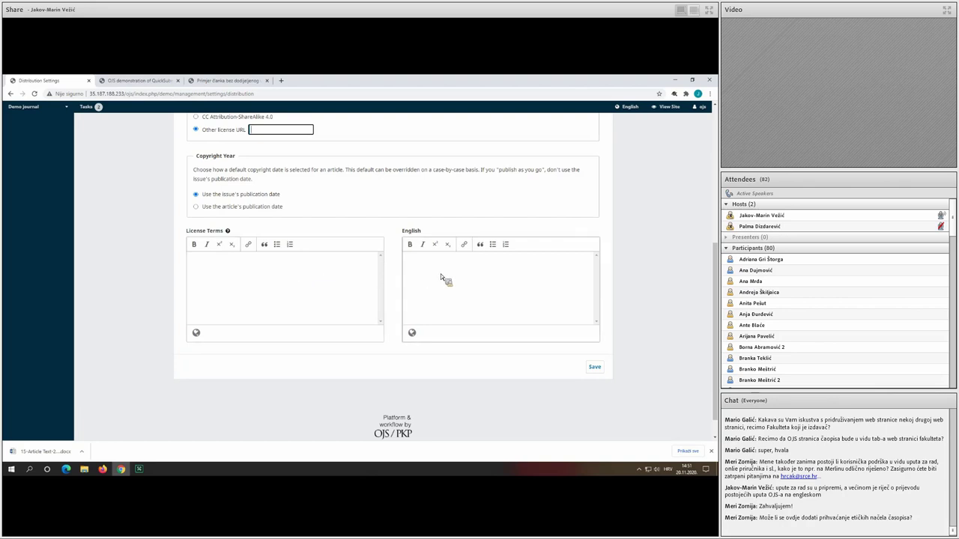
{"action": "left_click", "coordinate": [307, 277]}
{"action": "left_click", "coordinate": [458, 284]}
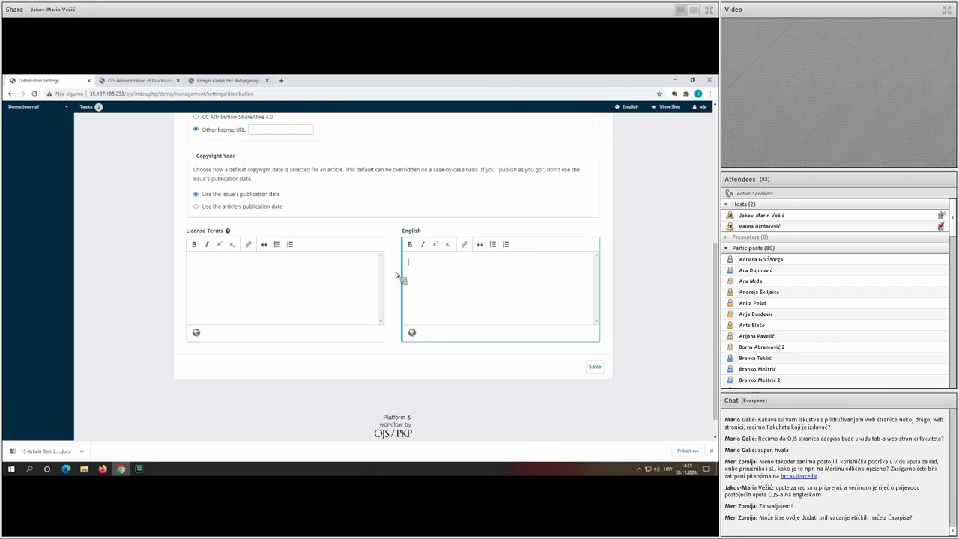
{"action": "left_click", "coordinate": [387, 227]}
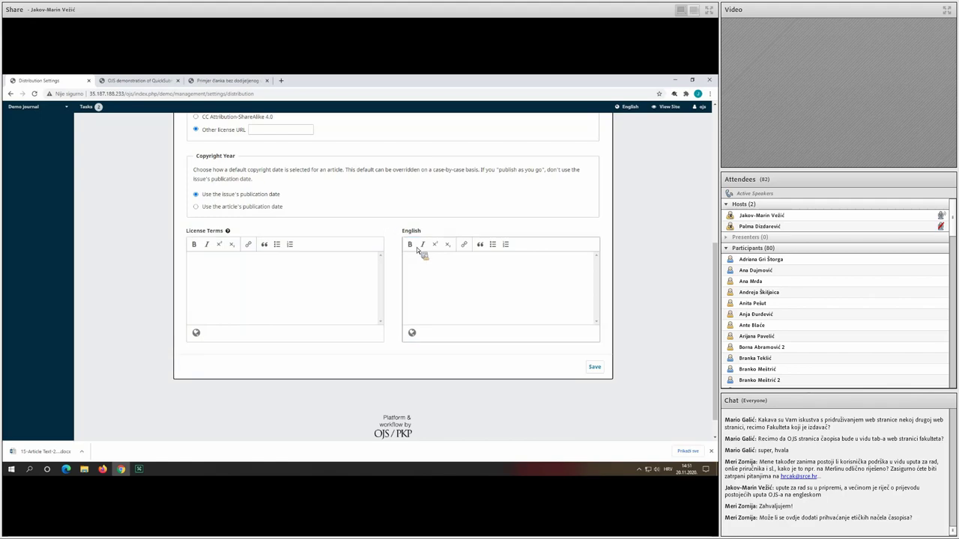
{"action": "scroll", "coordinate": [349, 286], "scroll_direction": "up", "scroll_amount": 3}
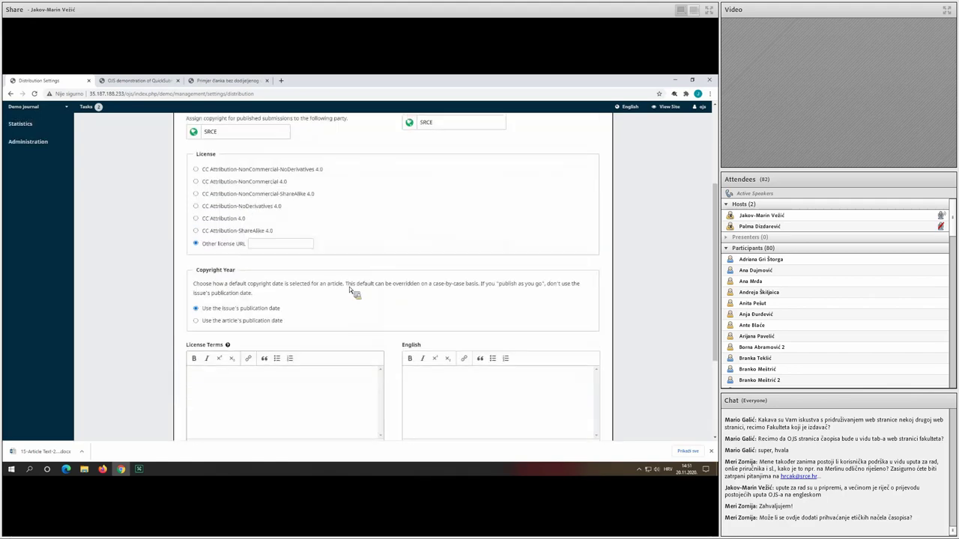
{"action": "scroll", "coordinate": [349, 286], "scroll_direction": "up", "scroll_amount": 4}
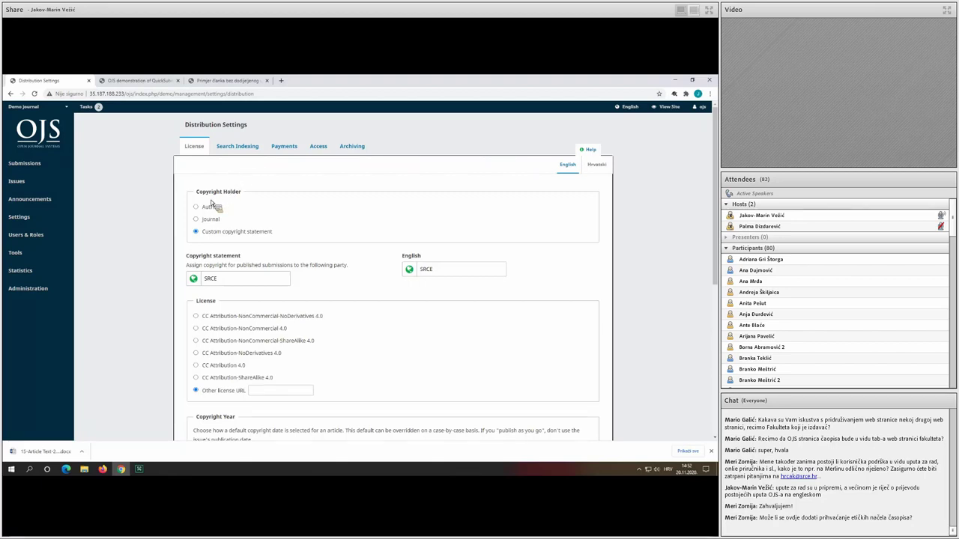
{"action": "mouse_move", "coordinate": [52, 219]}
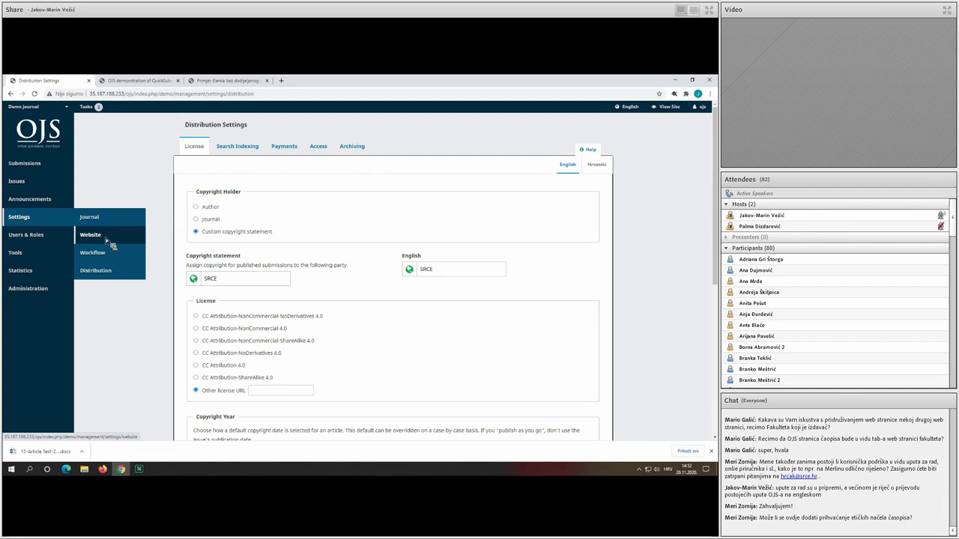
Start a new static page under Website settings with the path povijest.
{"action": "left_click", "coordinate": [107, 240]}
{"action": "left_click", "coordinate": [315, 151]}
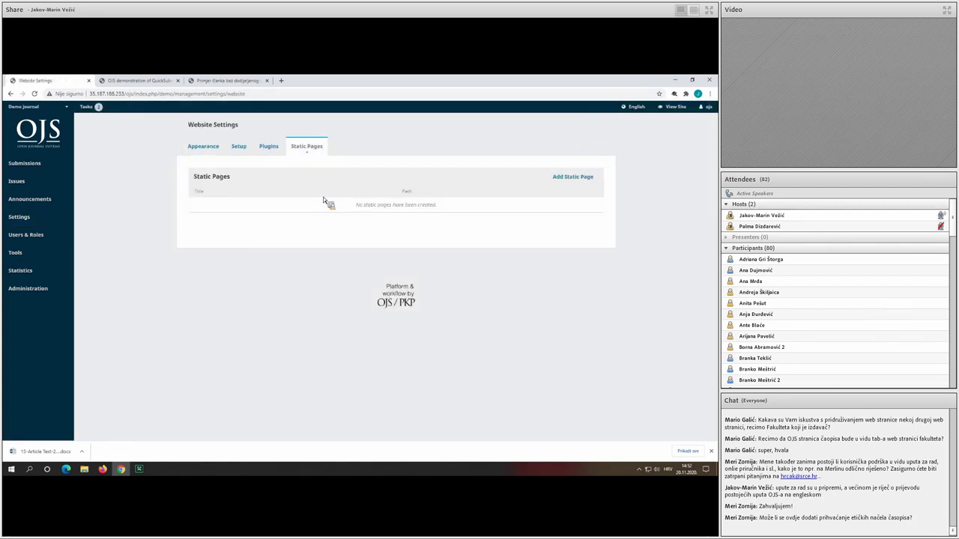
{"action": "left_click", "coordinate": [570, 177]}
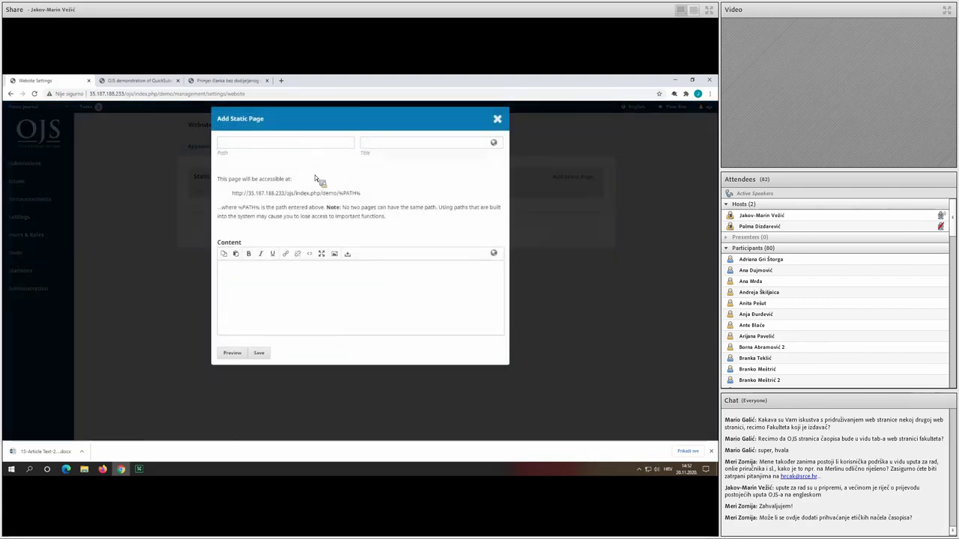
{"action": "left_click", "coordinate": [283, 143]}
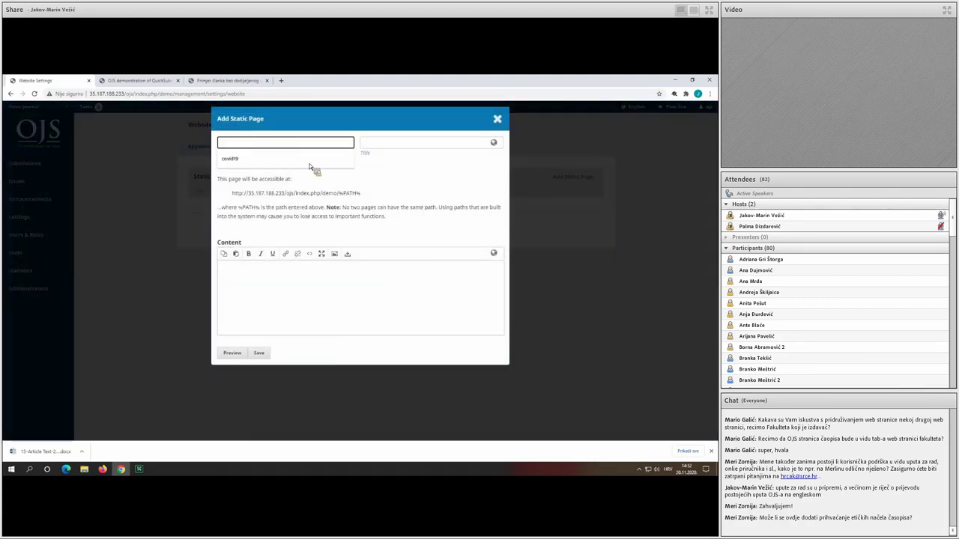
{"action": "left_click_drag", "start_coordinate": [285, 196], "coordinate": [353, 194]}
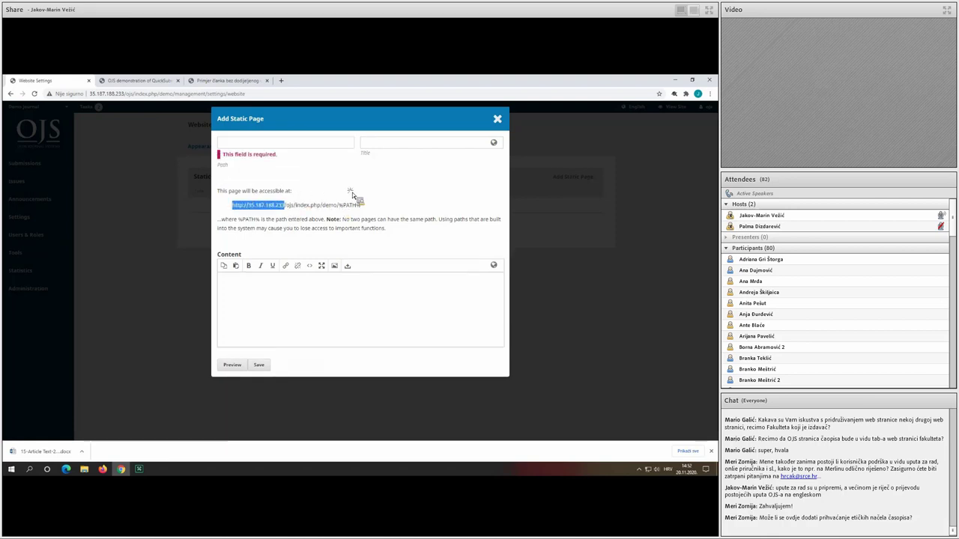
{"action": "double_click", "coordinate": [350, 205]}
{"action": "left_click", "coordinate": [280, 150]}
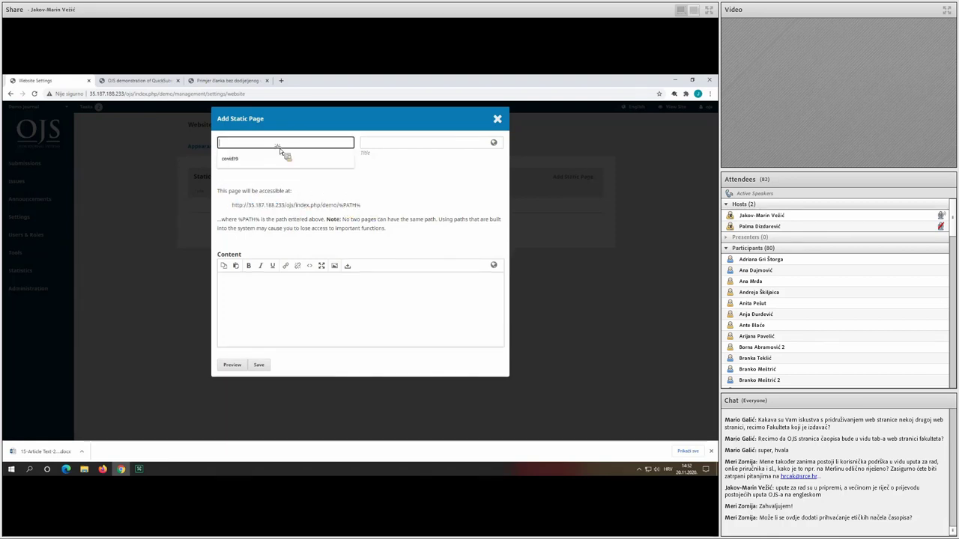
{"action": "type", "text": "povijest"}
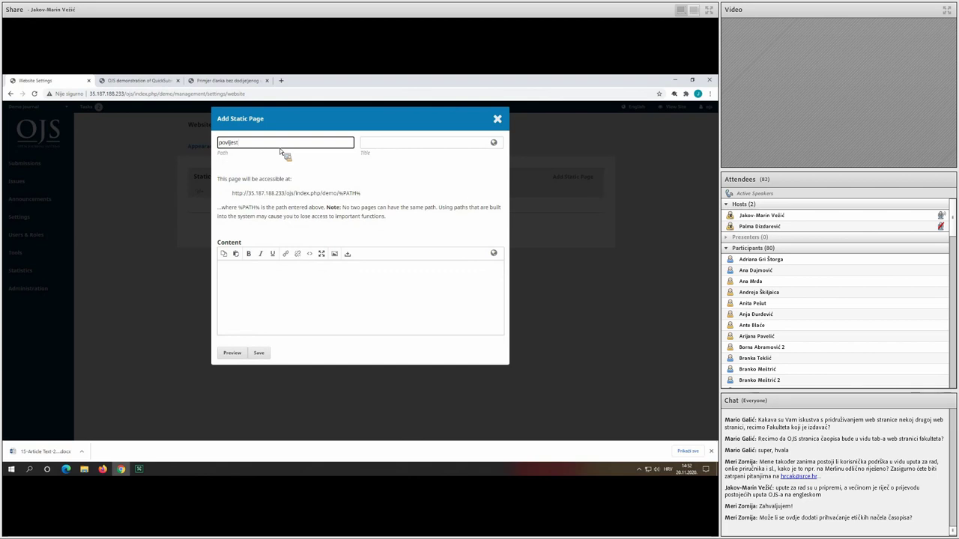
Title the page 'Journal history' in English and 'Povijest časopisa' in Croatian.
{"action": "left_click", "coordinate": [397, 146]}
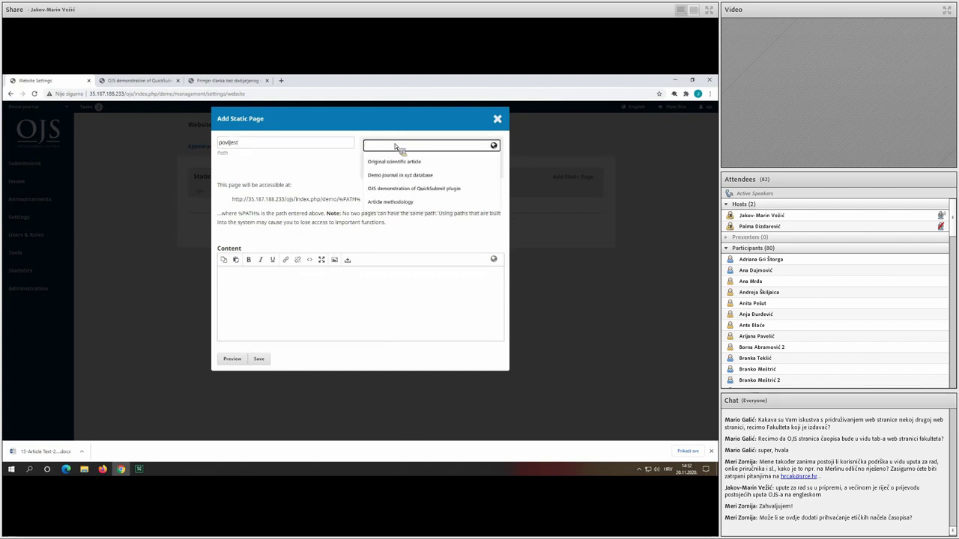
{"action": "type", "text": "Povij"}
{"action": "key", "text": "ctrl+a"}
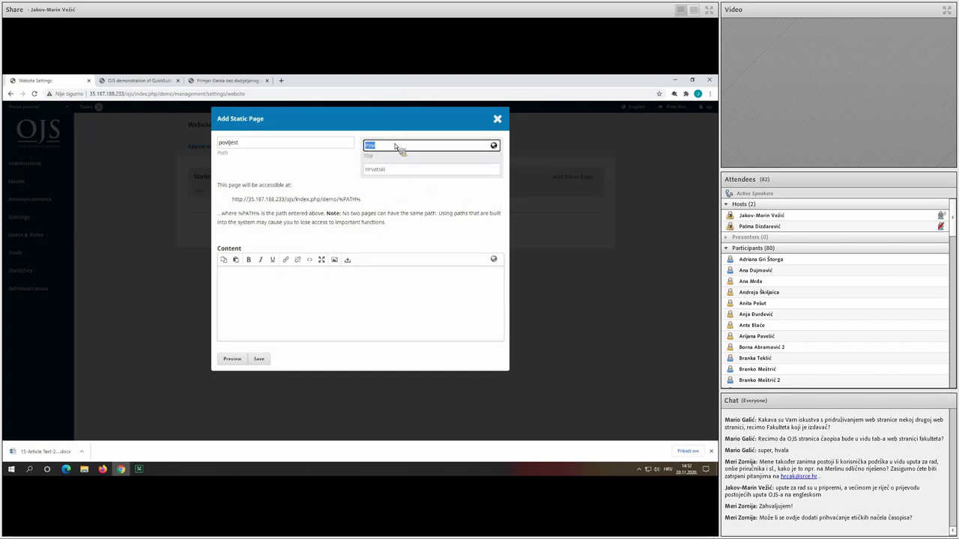
{"action": "key", "text": "BackSpace"}
{"action": "type", "text": "Journal history"}
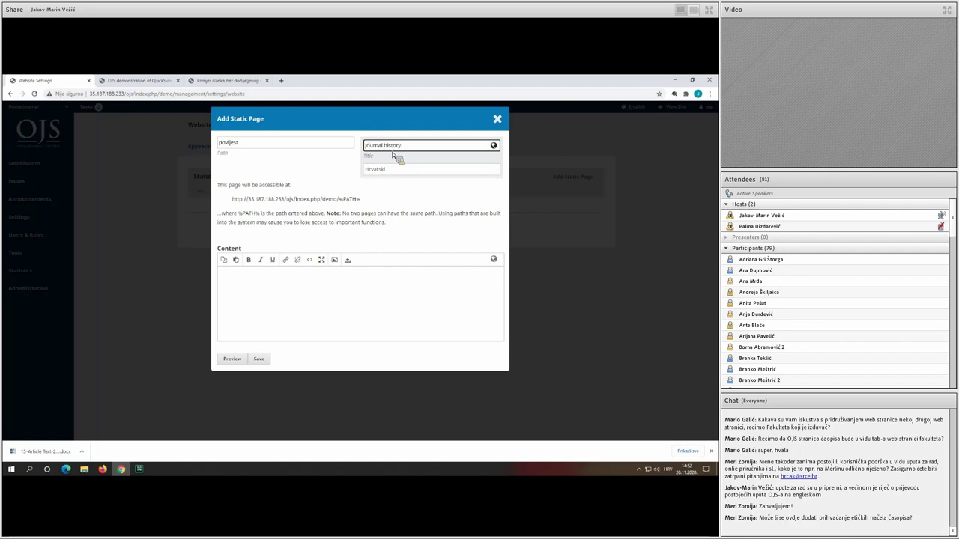
{"action": "left_click", "coordinate": [397, 170]}
{"action": "type", "text": "Povijest časopisa"}
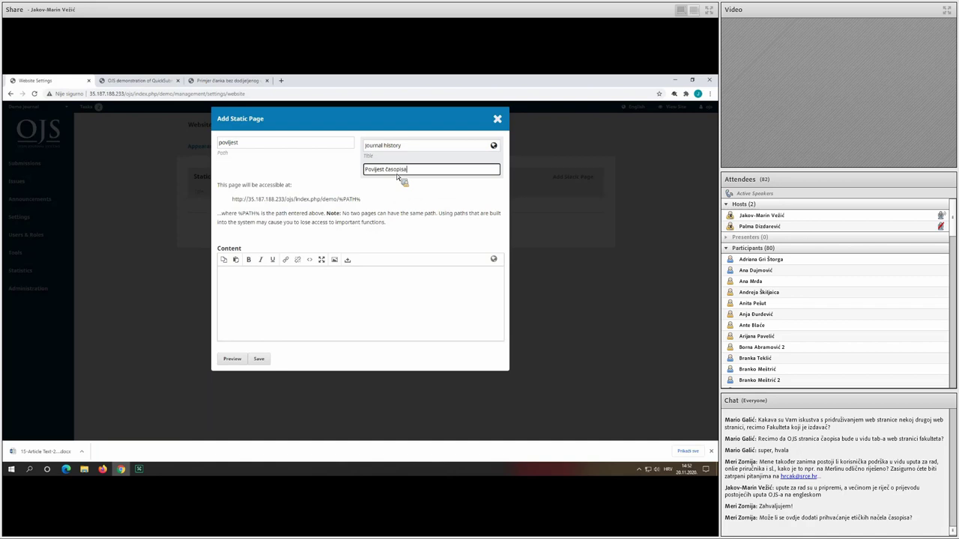
Add content 'This is content for the history page' and Croatian 'Ovo je sadržaj stranice povijesti'.
{"action": "left_click", "coordinate": [291, 271]}
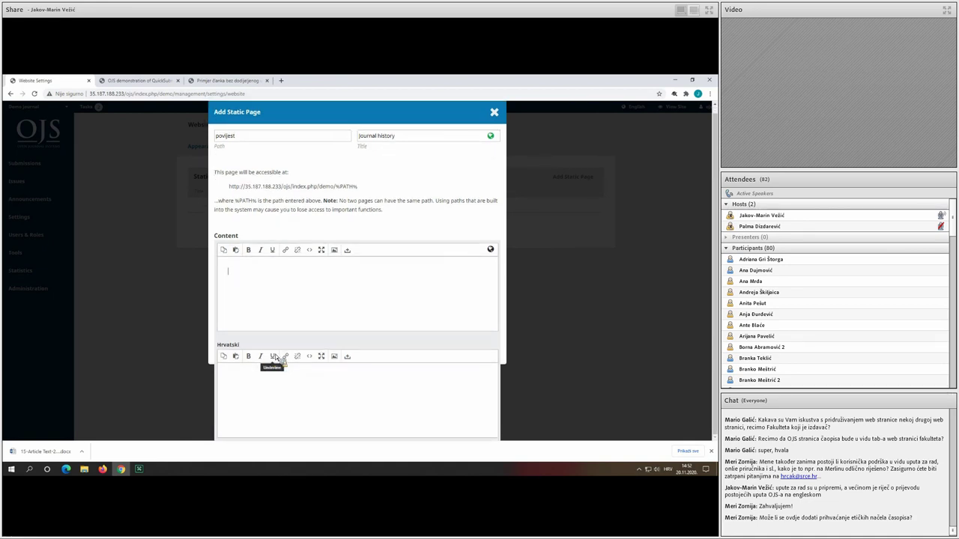
{"action": "type", "text": "This is con"}
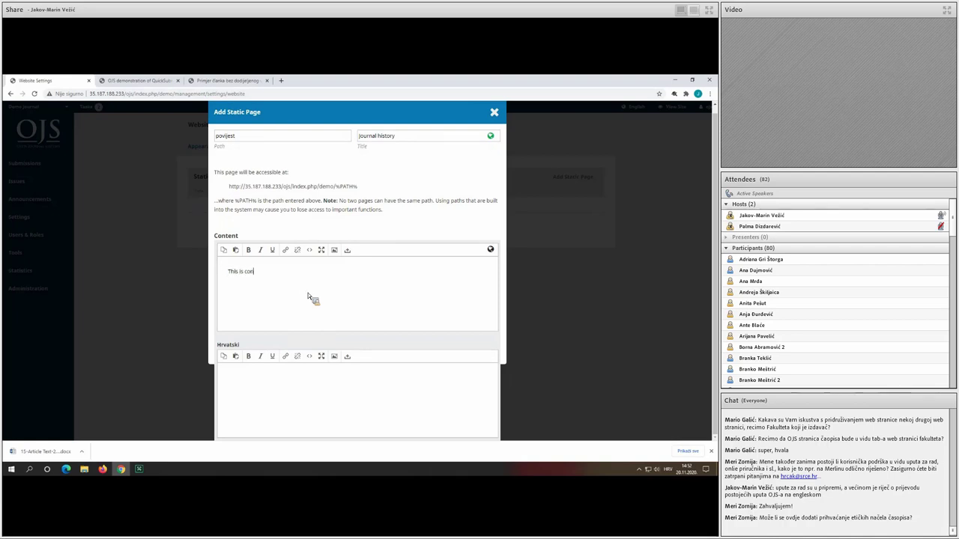
{"action": "type", "text": "tent for the history page"}
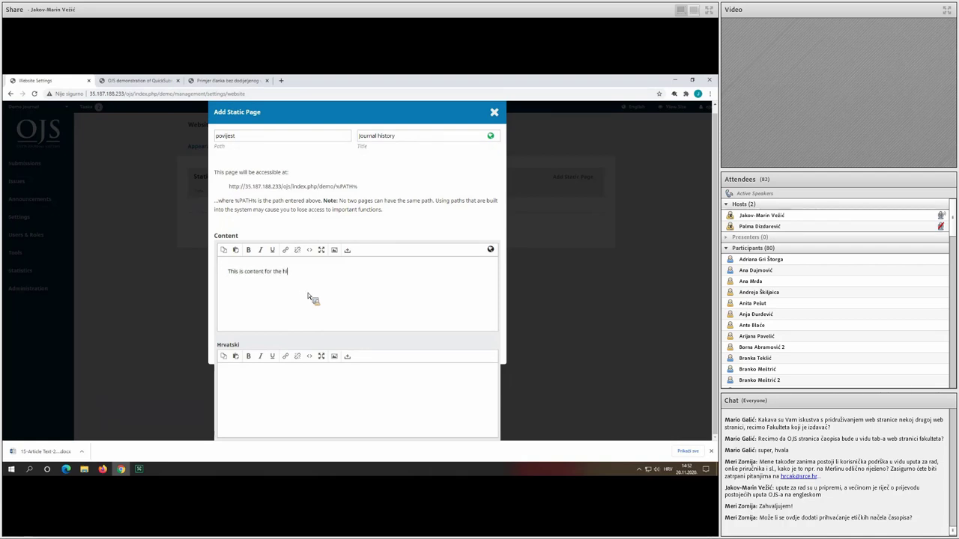
{"action": "left_click", "coordinate": [309, 368]}
{"action": "type", "text": "Ovo je sadržaj st"}
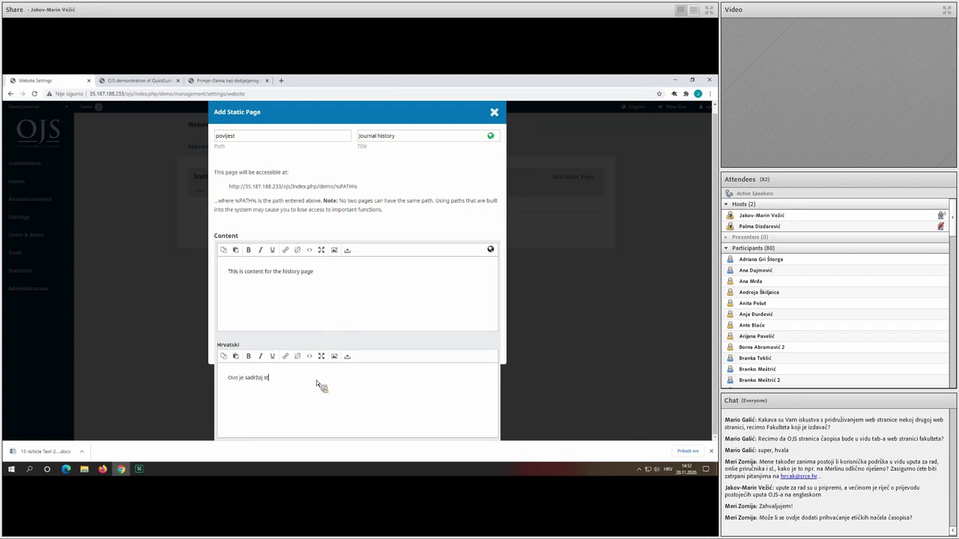
{"action": "type", "text": "ranice povijesti."}
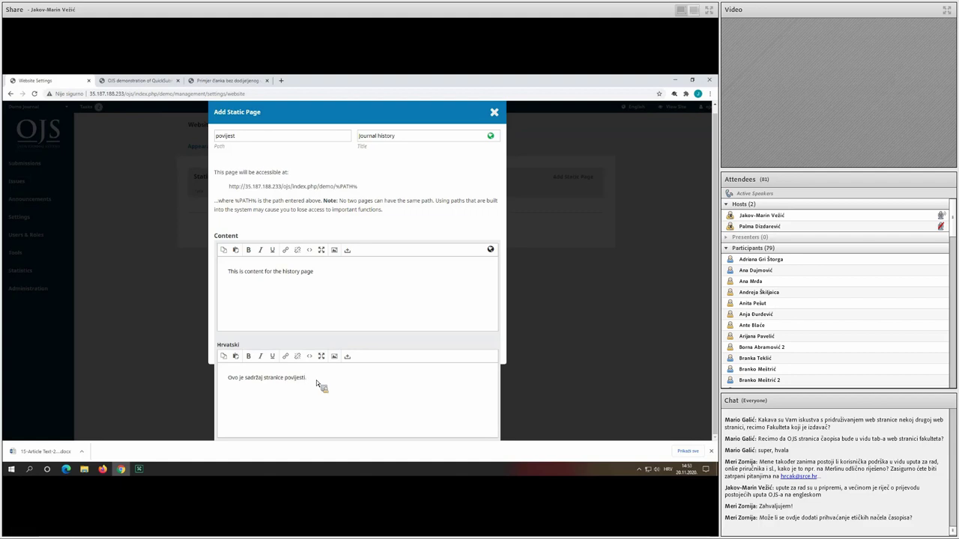
{"action": "left_click", "coordinate": [421, 345]}
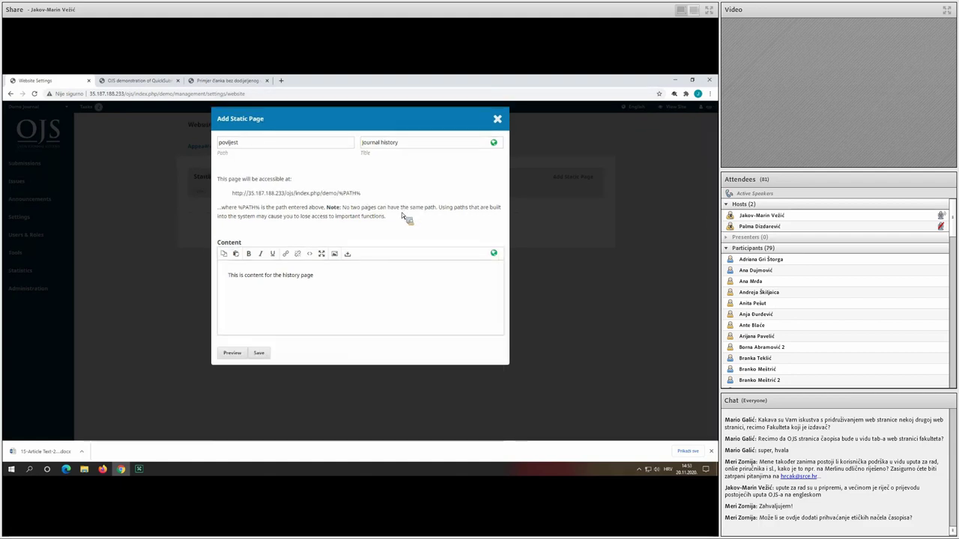
Save the Journal history static page and view the povijest page in a new tab.
{"action": "left_click", "coordinate": [259, 353]}
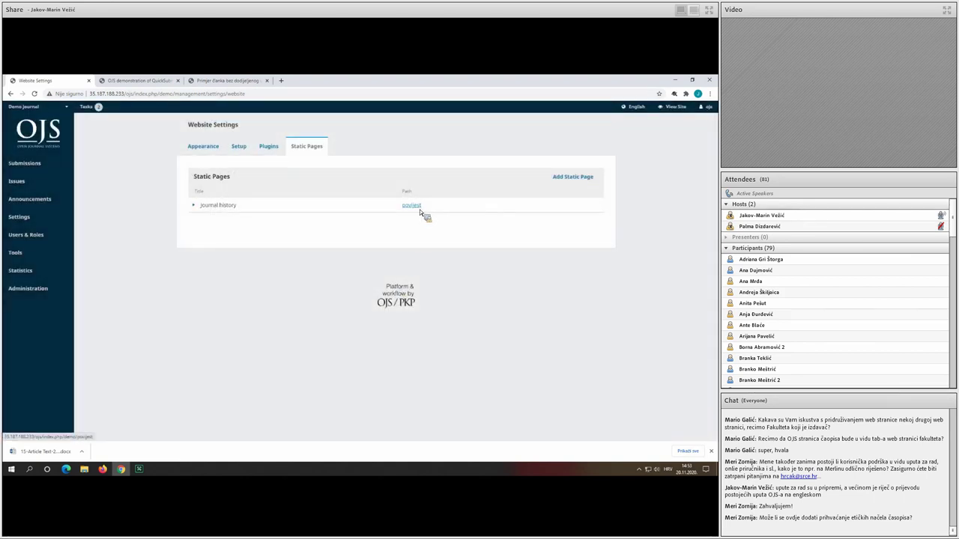
{"action": "middle_click", "coordinate": [411, 205]}
{"action": "left_click", "coordinate": [324, 82]}
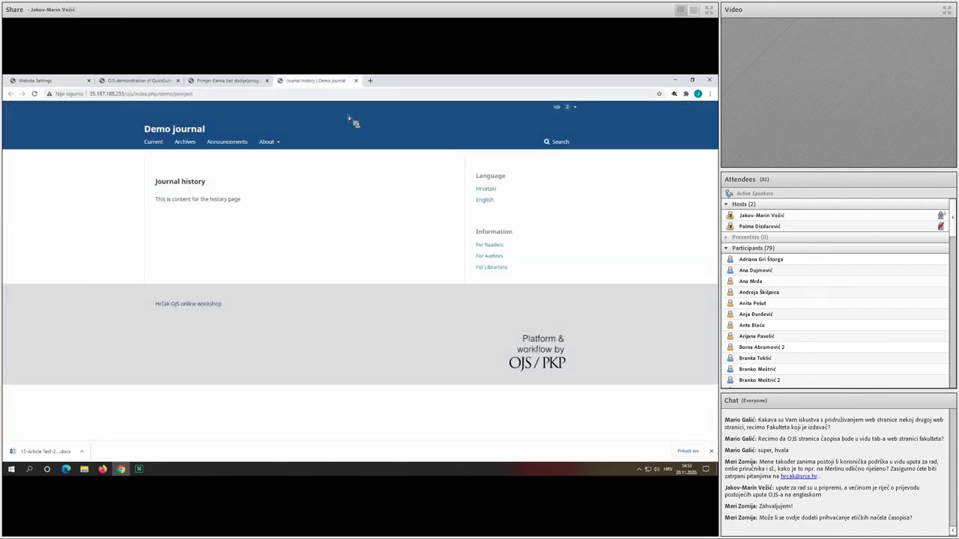
{"action": "left_click", "coordinate": [357, 80]}
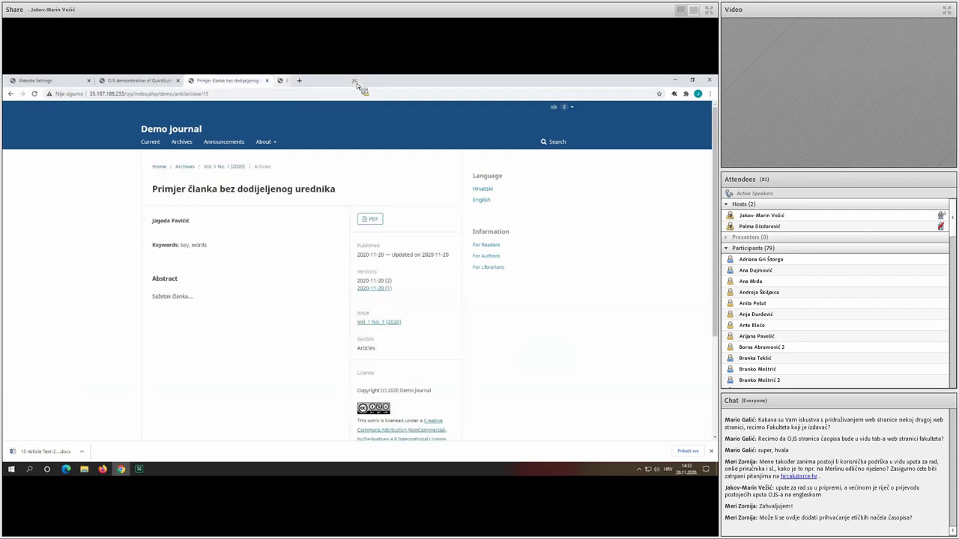
{"action": "left_click", "coordinate": [45, 81]}
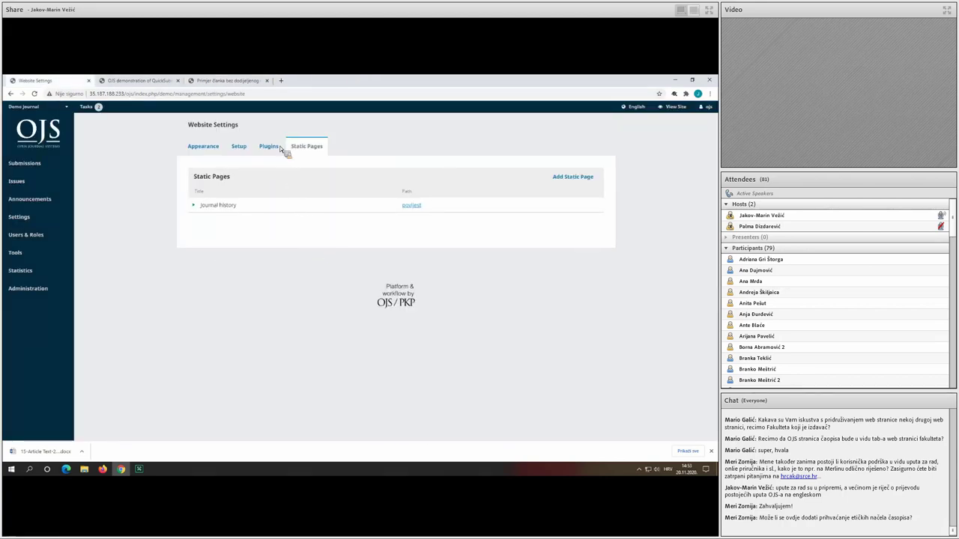
{"action": "middle_click", "coordinate": [418, 206]}
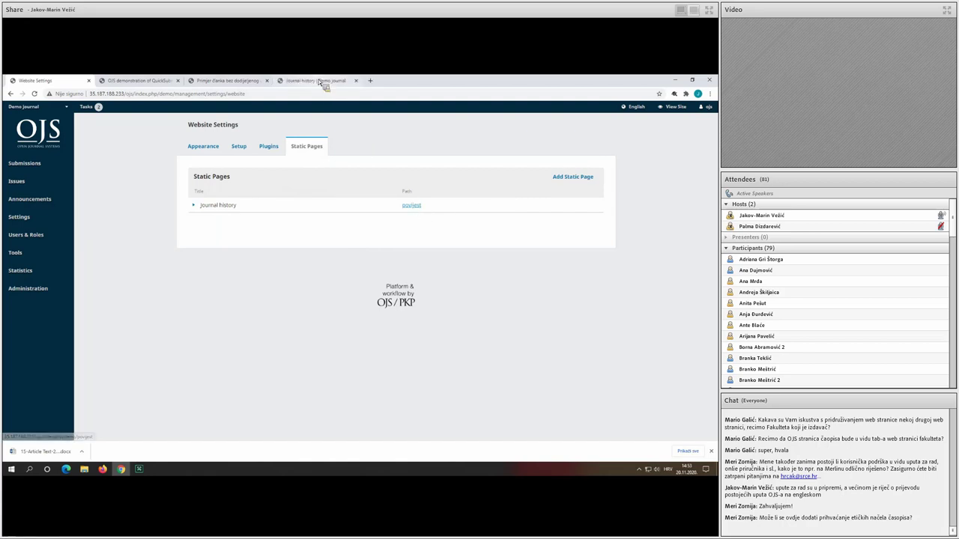
{"action": "left_click", "coordinate": [322, 80]}
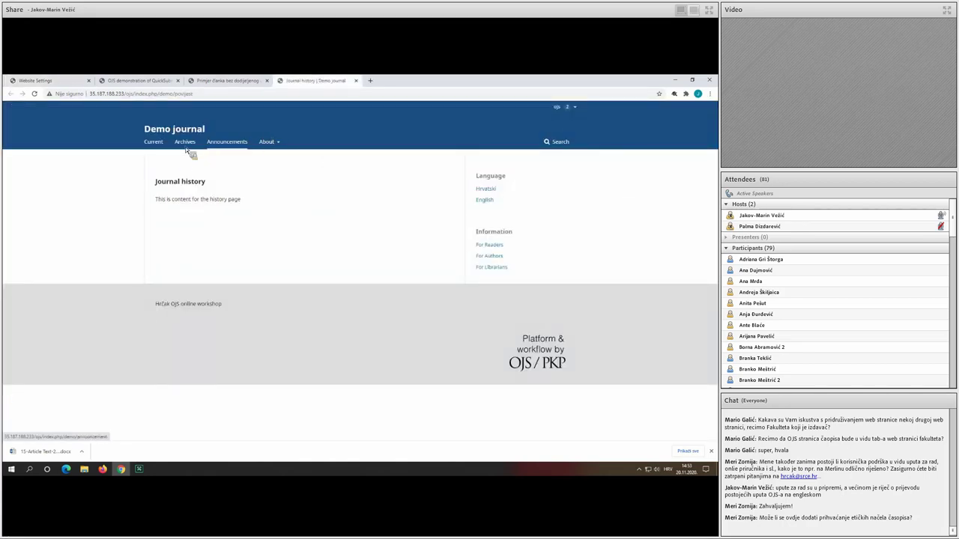
{"action": "left_click", "coordinate": [42, 83]}
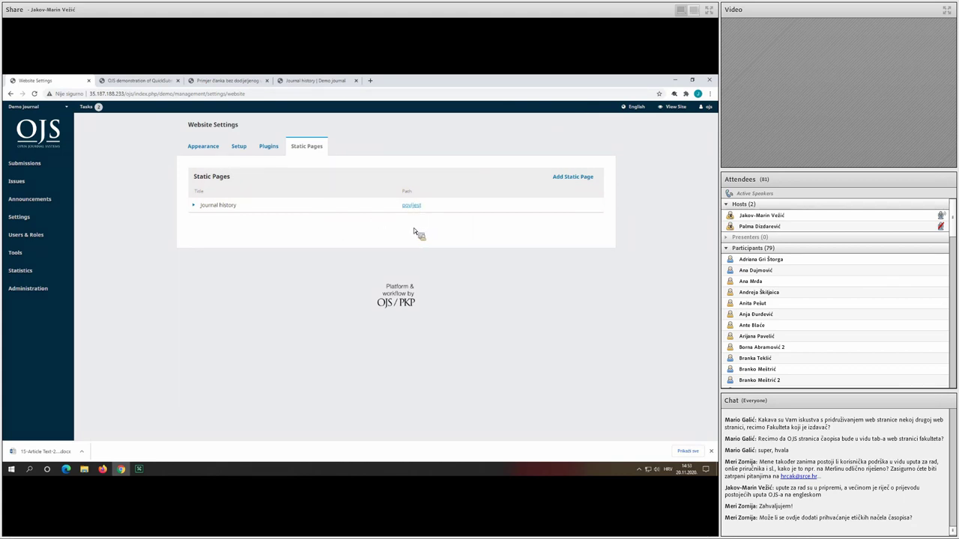
Delete the Journal history static page and bring up the website Setup settings.
{"action": "left_click", "coordinate": [198, 212]}
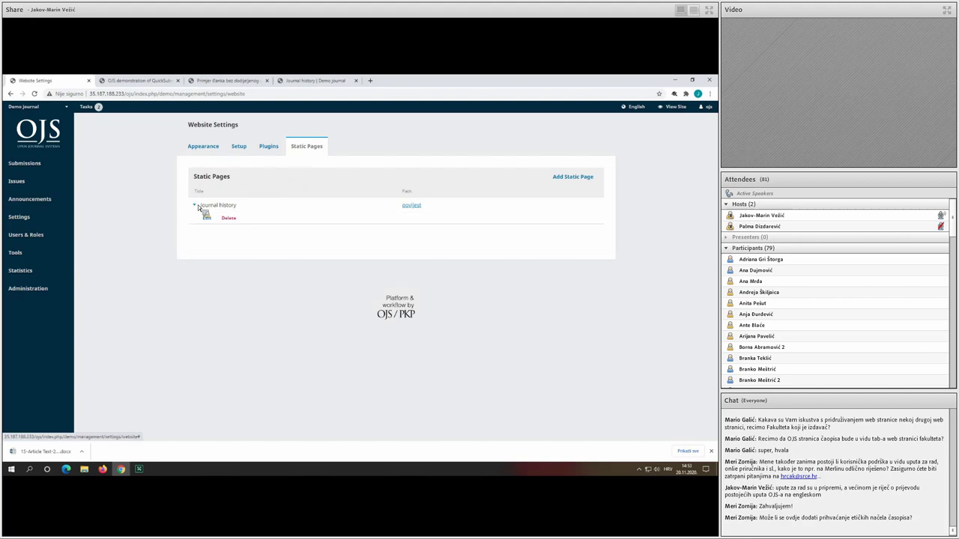
{"action": "left_click", "coordinate": [231, 219]}
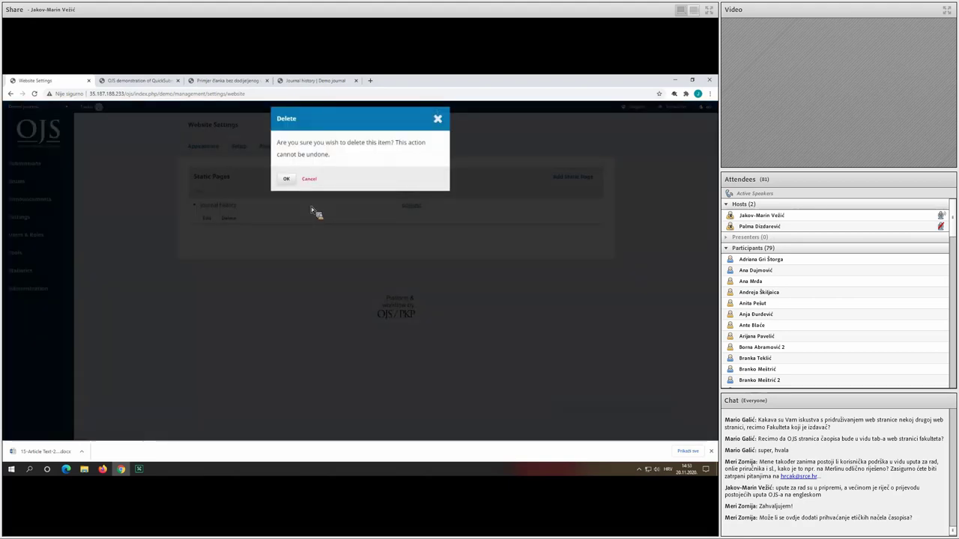
{"action": "left_click", "coordinate": [285, 174]}
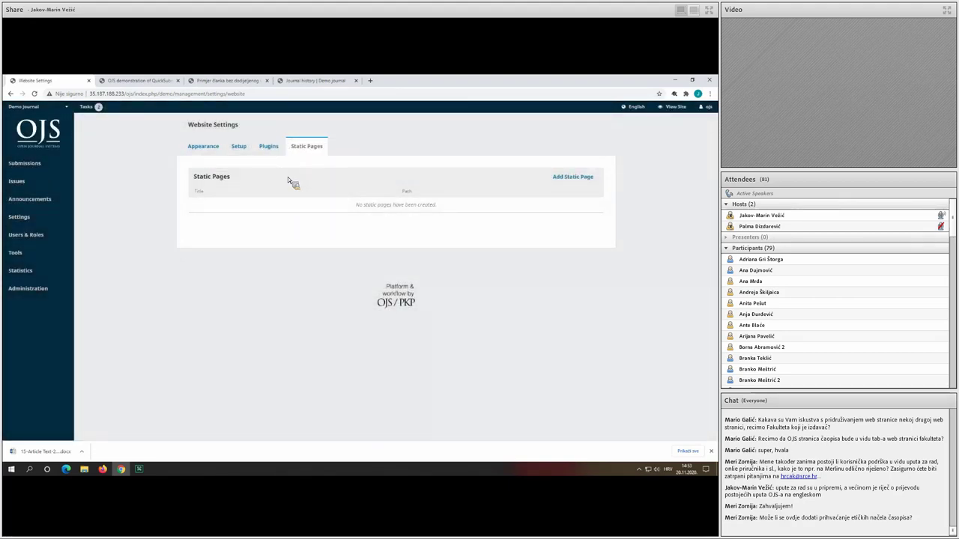
{"action": "left_click", "coordinate": [239, 149]}
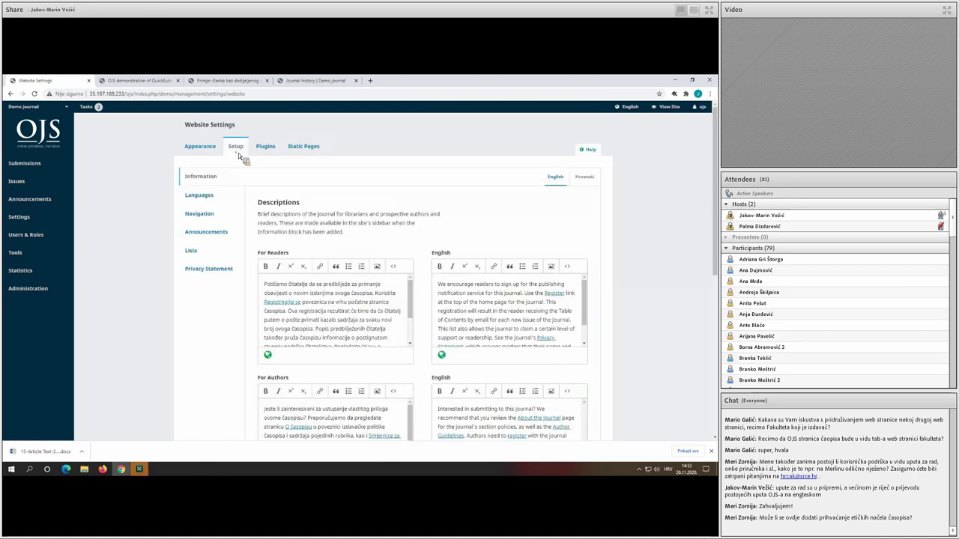
Open Navigation settings and look over the User and Primary Navigation Menus and their items.
{"action": "left_click", "coordinate": [221, 214]}
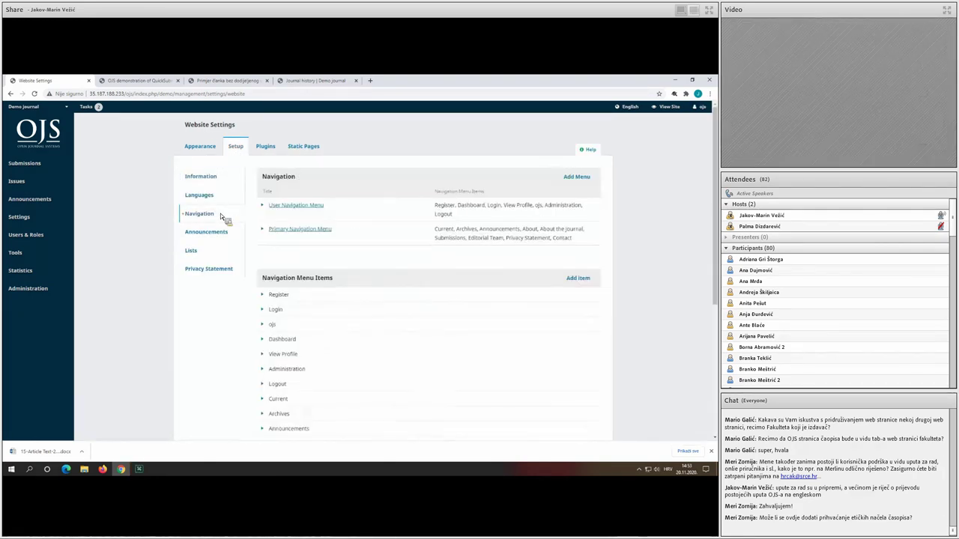
{"action": "scroll", "coordinate": [419, 261], "scroll_direction": "down", "scroll_amount": 3}
{"action": "scroll", "coordinate": [375, 234], "scroll_direction": "up", "scroll_amount": 1}
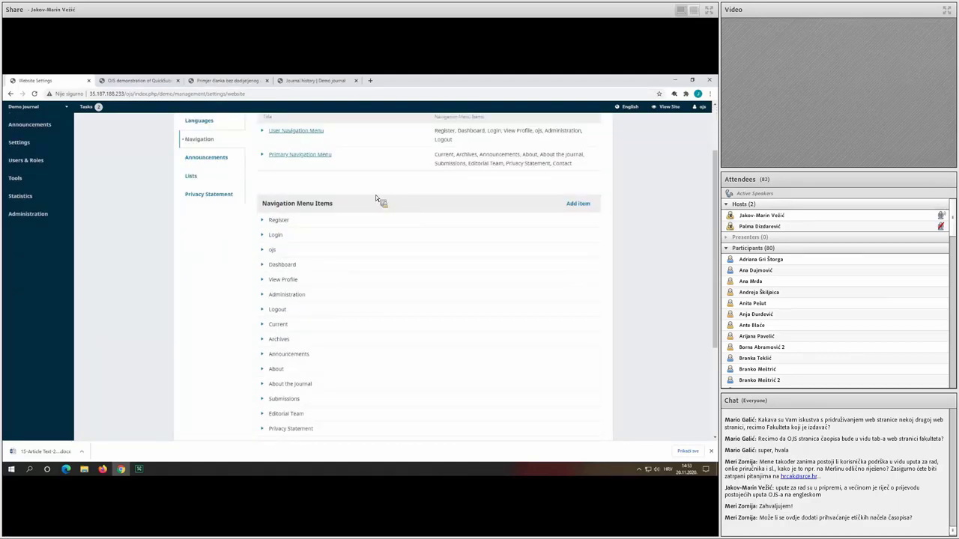
Add a Custom Page menu item titled Journal history / Povijest časopisa with path povijest.
{"action": "left_click", "coordinate": [588, 212]}
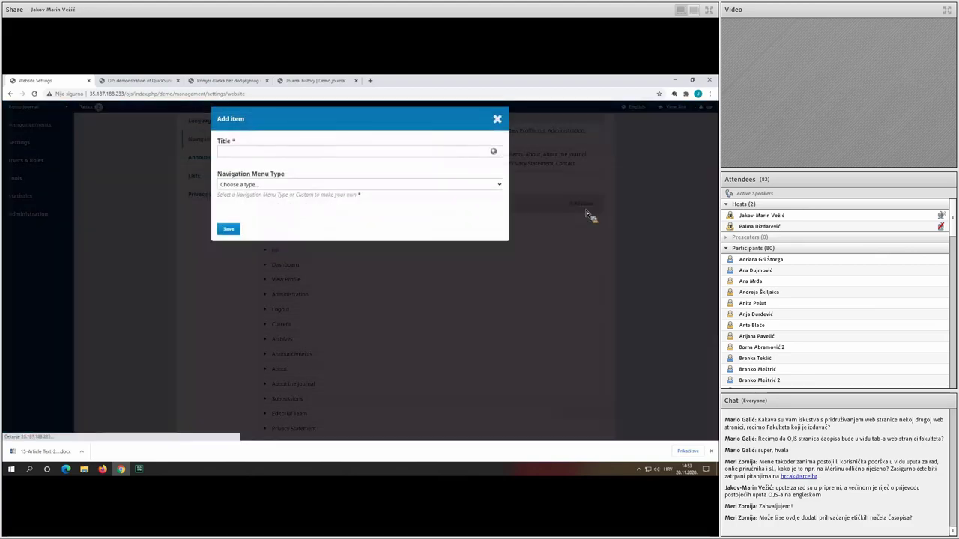
{"action": "left_click", "coordinate": [281, 184]}
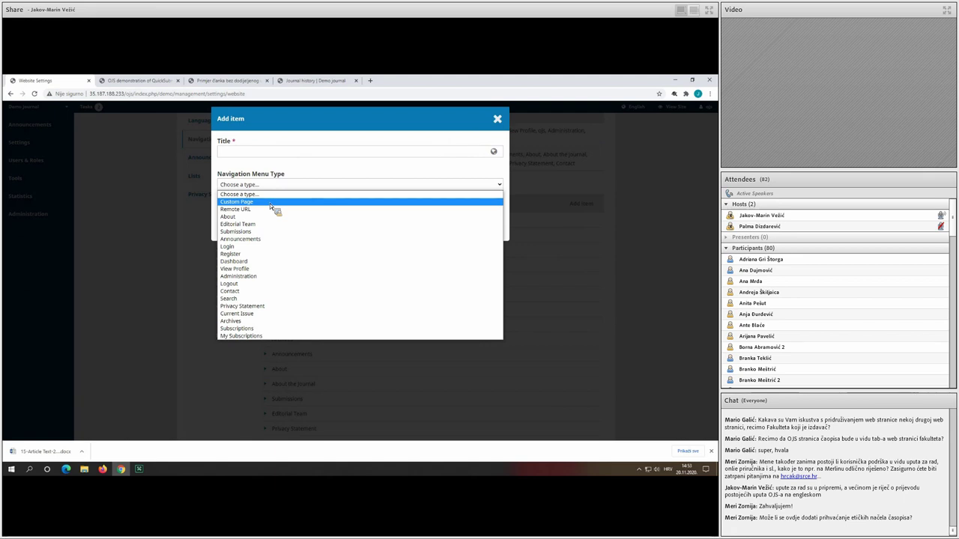
{"action": "left_click", "coordinate": [270, 203]}
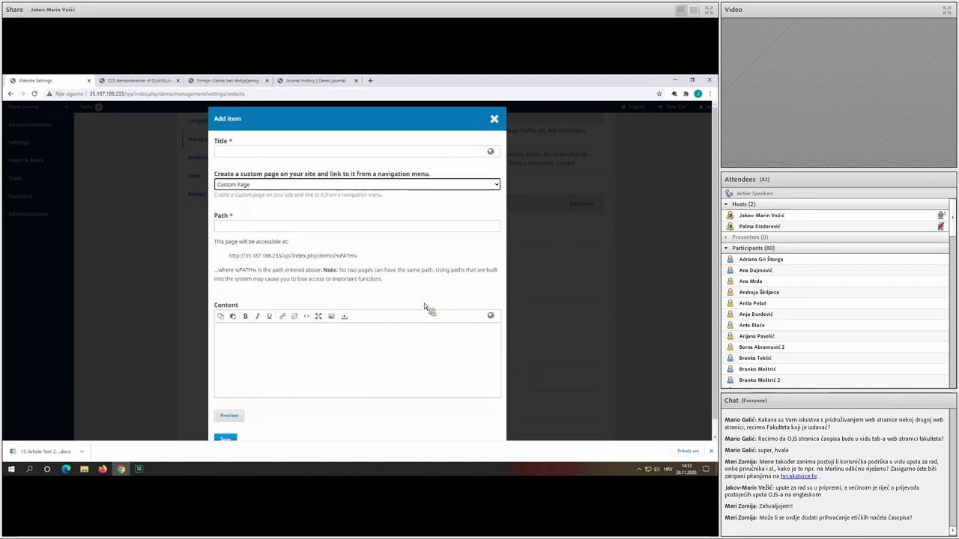
{"action": "left_click", "coordinate": [300, 154]}
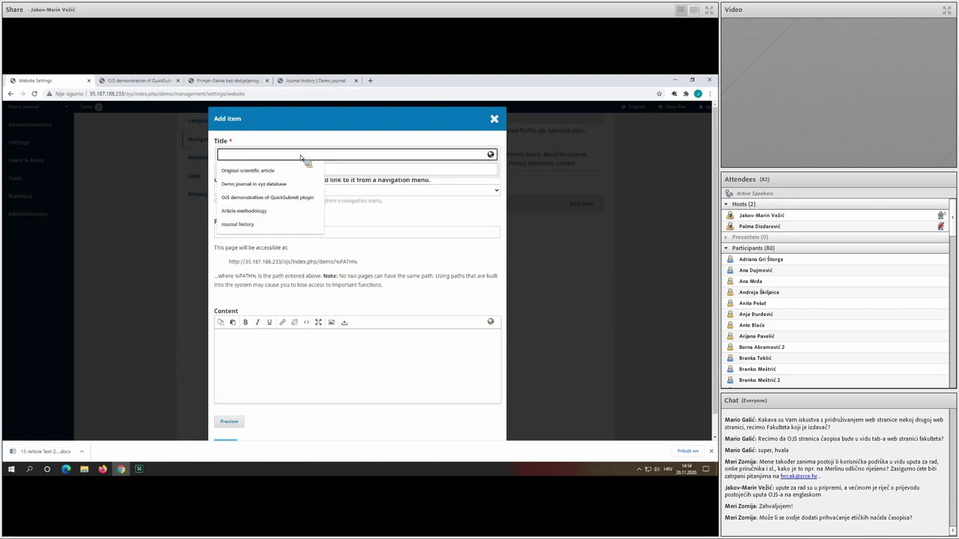
{"action": "type", "text": "jou"}
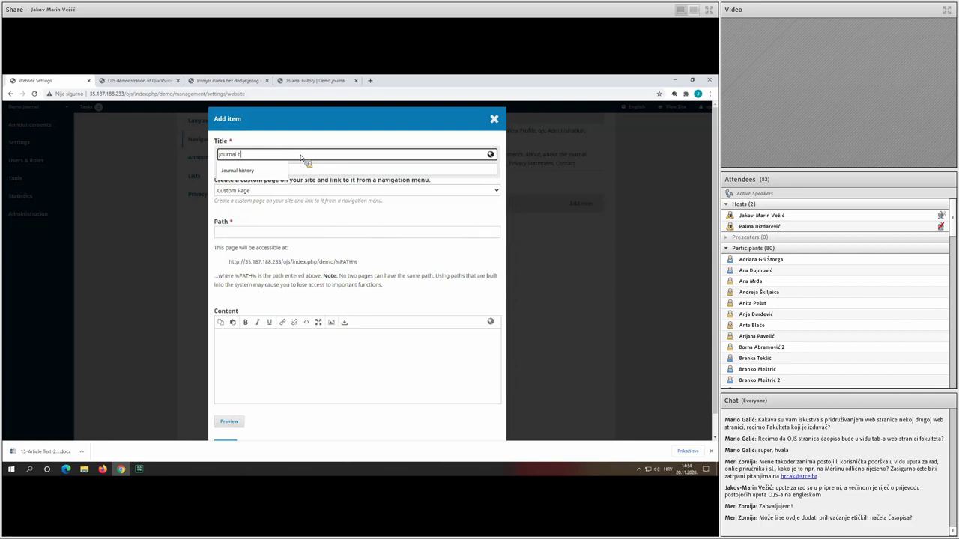
{"action": "type", "text": "rnal h"}
{"action": "left_click", "coordinate": [264, 172]}
{"action": "left_click", "coordinate": [260, 169]}
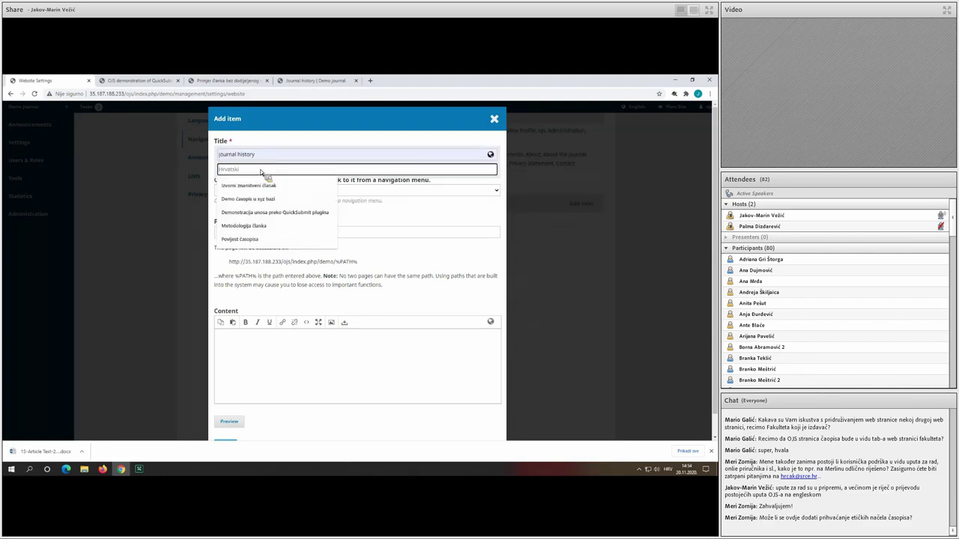
{"action": "left_click", "coordinate": [258, 239]}
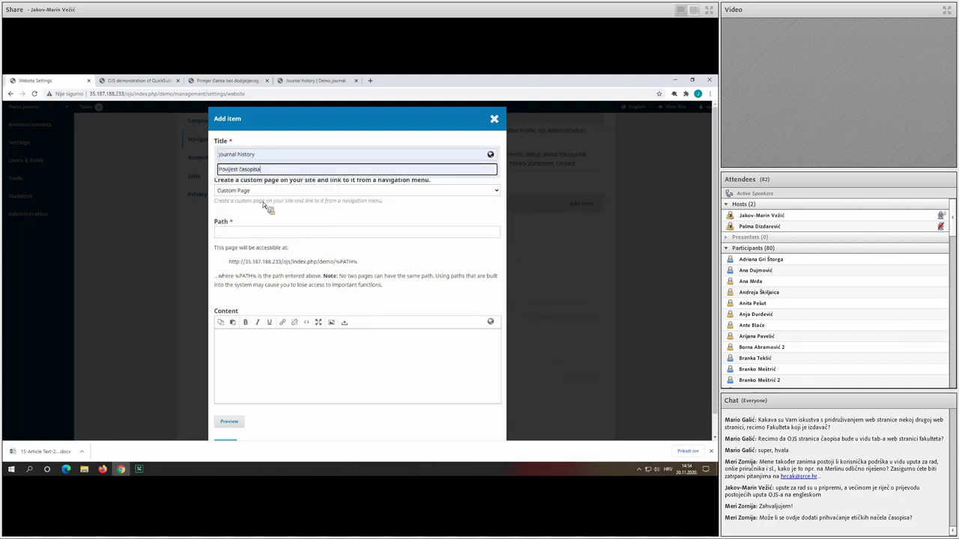
{"action": "left_click", "coordinate": [257, 232]}
{"action": "type", "text": "povijest"}
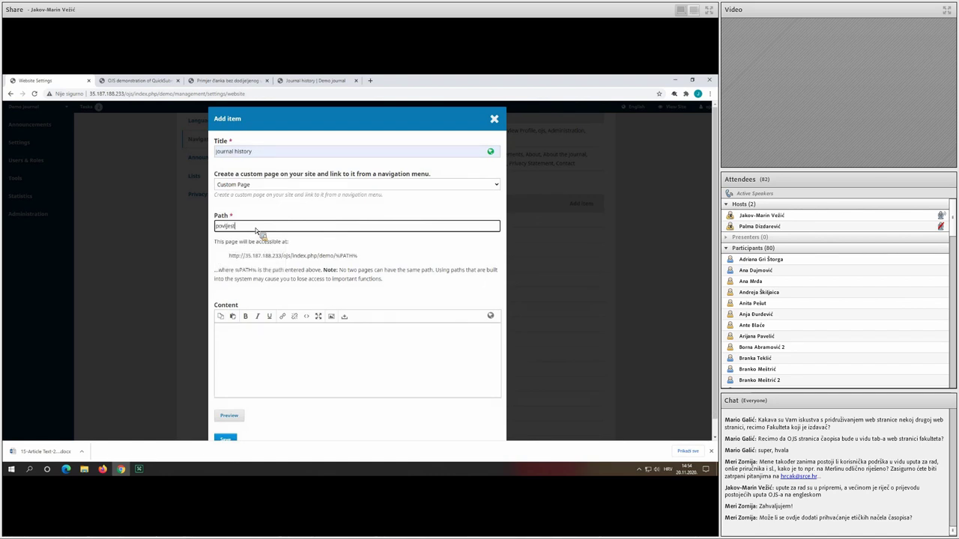
Enter content 'Content of history' and Croatian 'Sadržaj povijes', then save the menu item.
{"action": "left_click", "coordinate": [289, 343]}
{"action": "scroll", "coordinate": [300, 347], "scroll_direction": "down", "scroll_amount": 1}
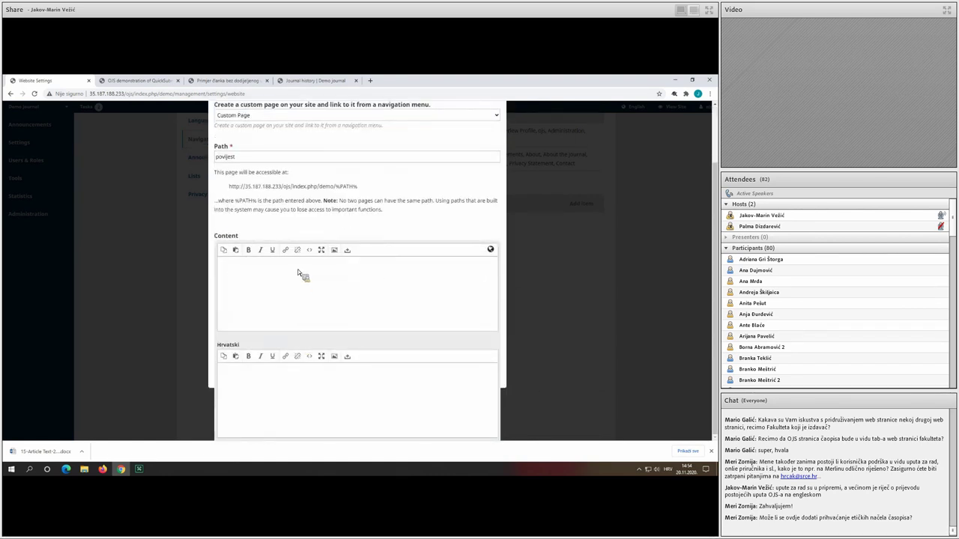
{"action": "type", "text": "Content of history"}
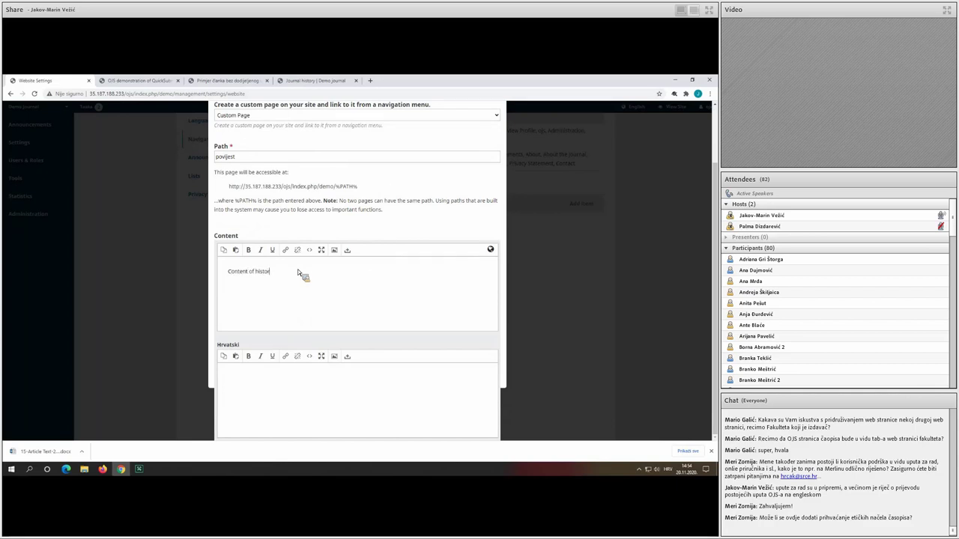
{"action": "left_click", "coordinate": [292, 407]}
{"action": "type", "text": "Sadržaj povijesti"}
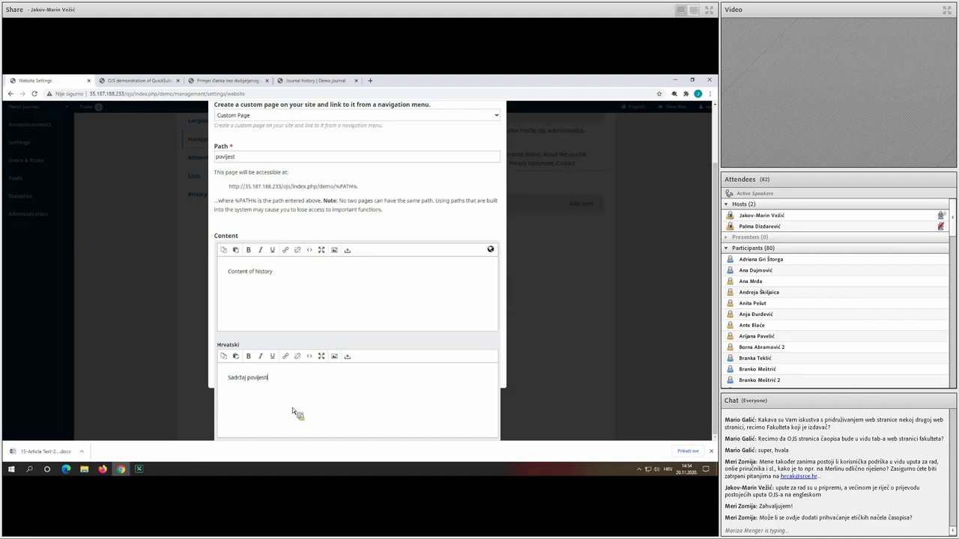
{"action": "left_click", "coordinate": [281, 209]}
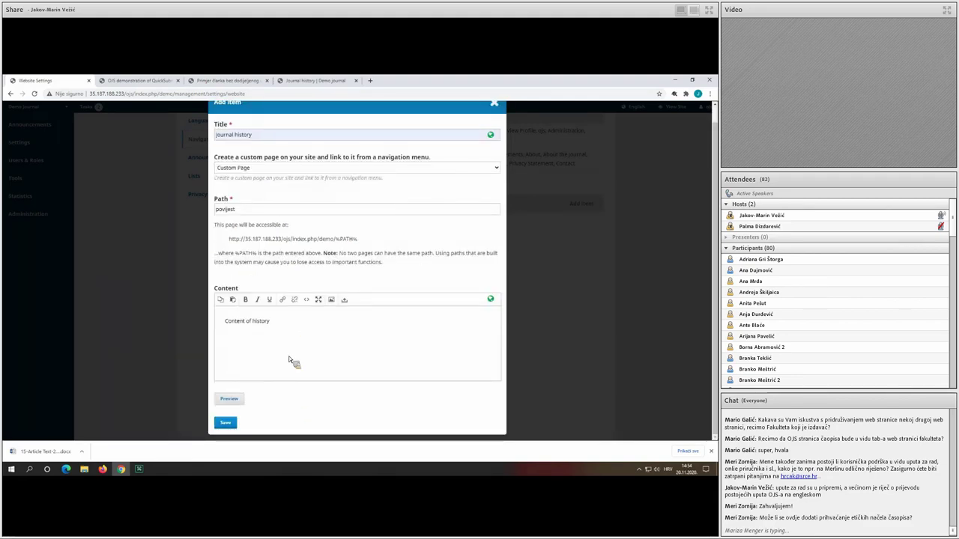
{"action": "left_click", "coordinate": [226, 423]}
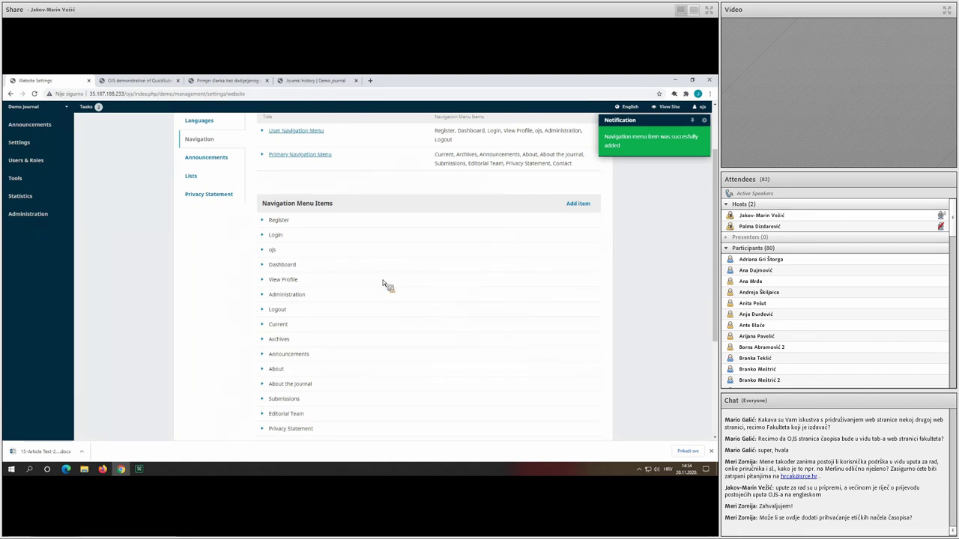
Drag Journal history below Announcements in the Primary Navigation Menu, save, and view the public page.
{"action": "scroll", "coordinate": [401, 270], "scroll_direction": "up", "scroll_amount": 2}
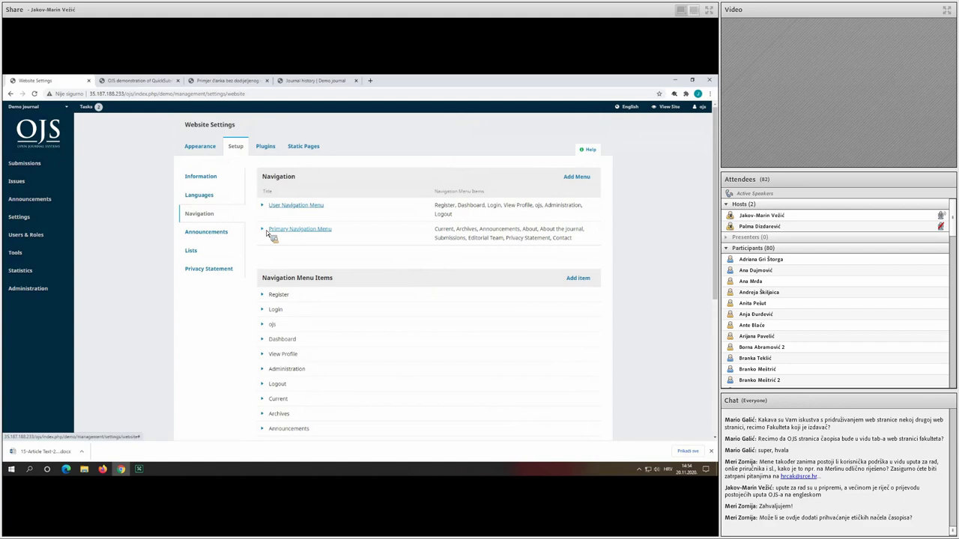
{"action": "left_click", "coordinate": [263, 230]}
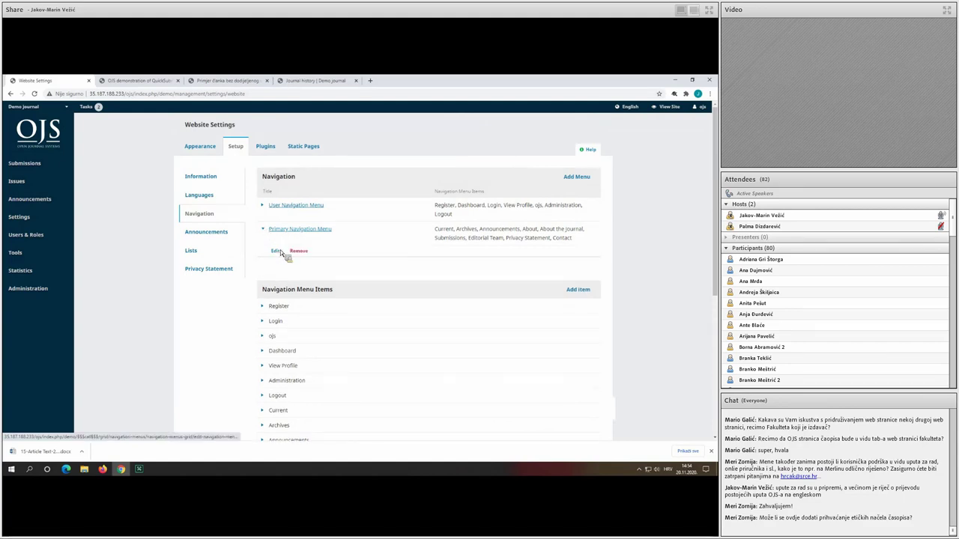
{"action": "left_click", "coordinate": [276, 251]}
{"action": "scroll", "coordinate": [329, 225], "scroll_direction": "down", "scroll_amount": 1}
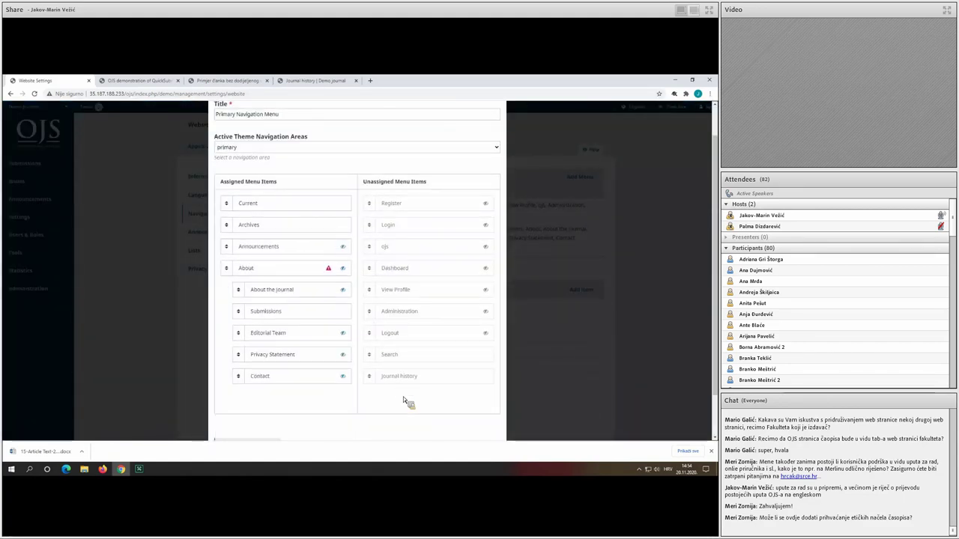
{"action": "left_click_drag", "start_coordinate": [402, 386], "coordinate": [258, 329]}
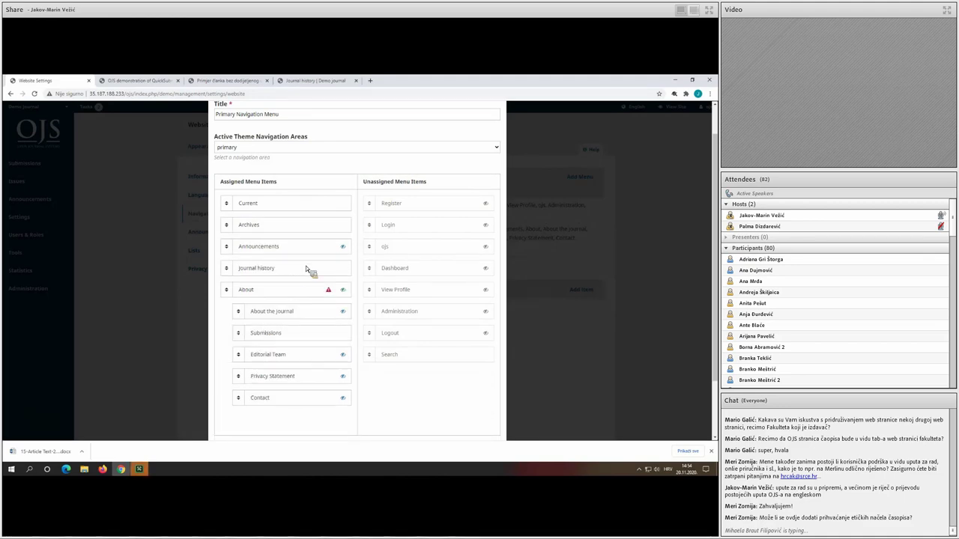
{"action": "scroll", "coordinate": [315, 278], "scroll_direction": "down", "scroll_amount": 2}
{"action": "left_click", "coordinate": [226, 424]}
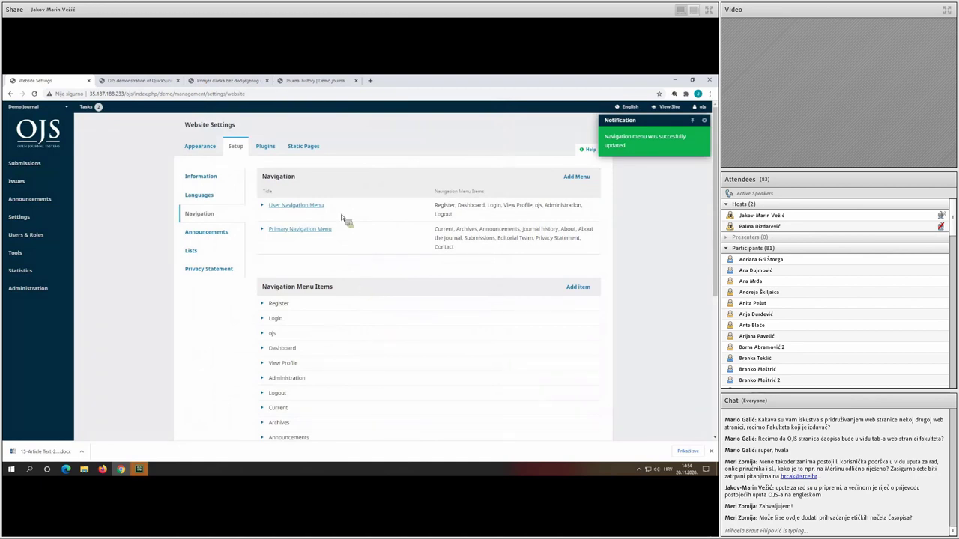
{"action": "left_click", "coordinate": [309, 81]}
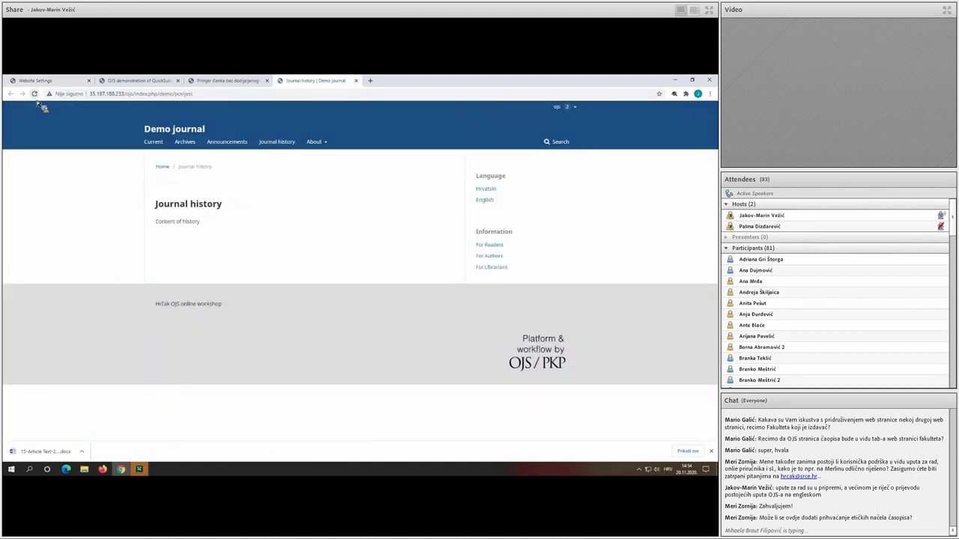
{"action": "left_click", "coordinate": [281, 143]}
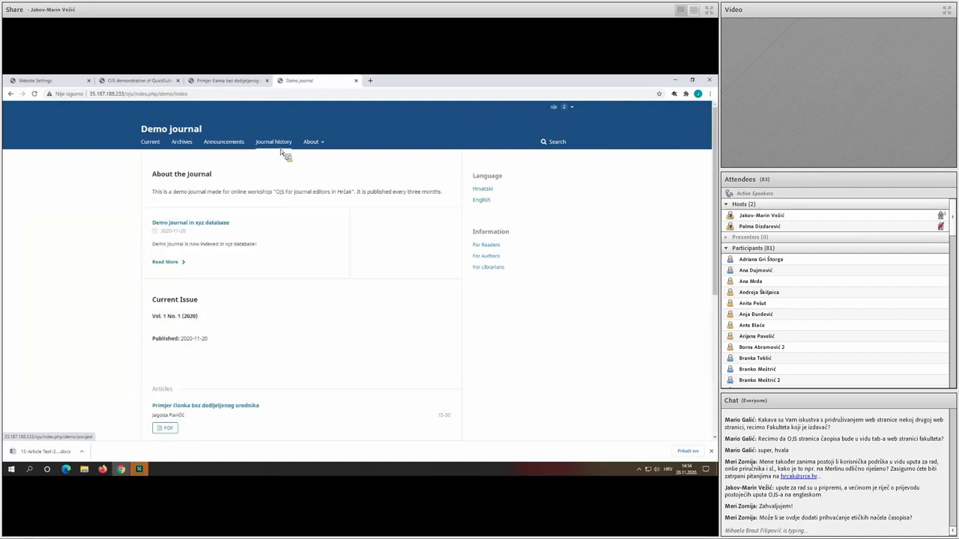
{"action": "left_click", "coordinate": [282, 151]}
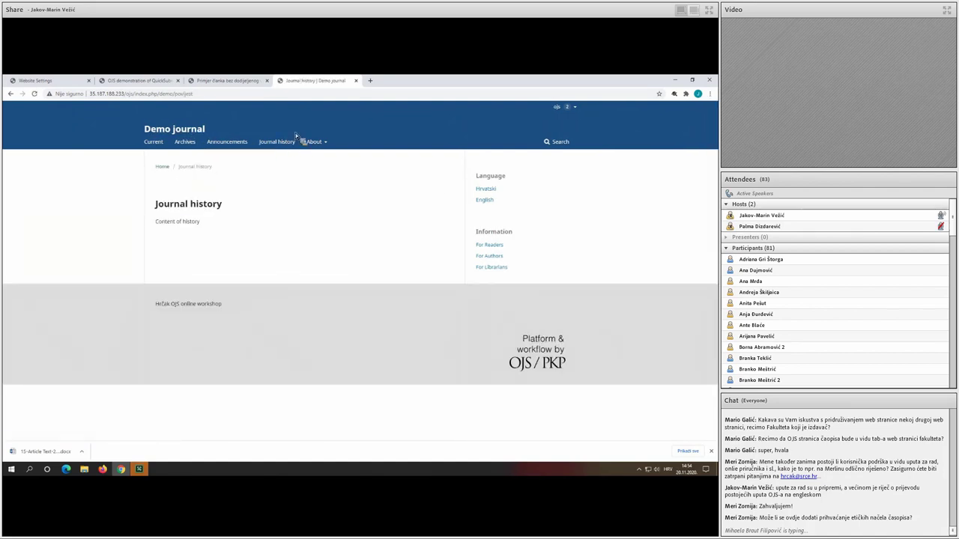
{"action": "left_click", "coordinate": [60, 81]}
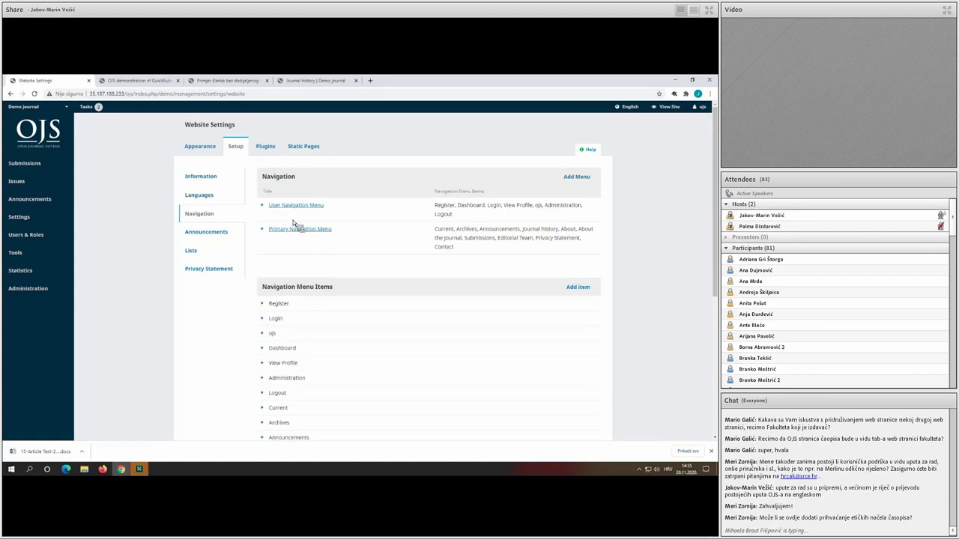
Search the installed plugins list for the eLife and CrossRef plugins.
{"action": "left_click", "coordinate": [266, 147]}
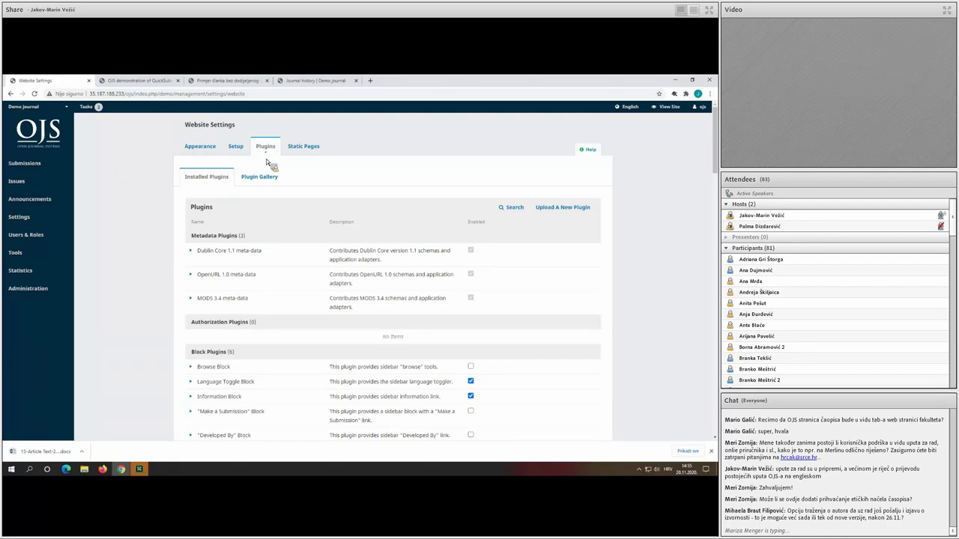
{"action": "scroll", "coordinate": [408, 217], "scroll_direction": "down", "scroll_amount": 1}
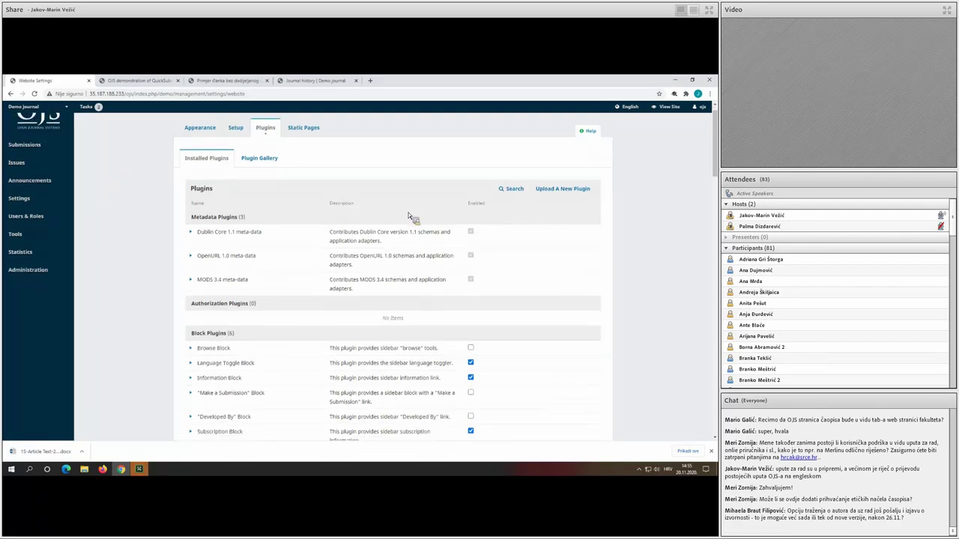
{"action": "scroll", "coordinate": [279, 234], "scroll_direction": "down", "scroll_amount": 1}
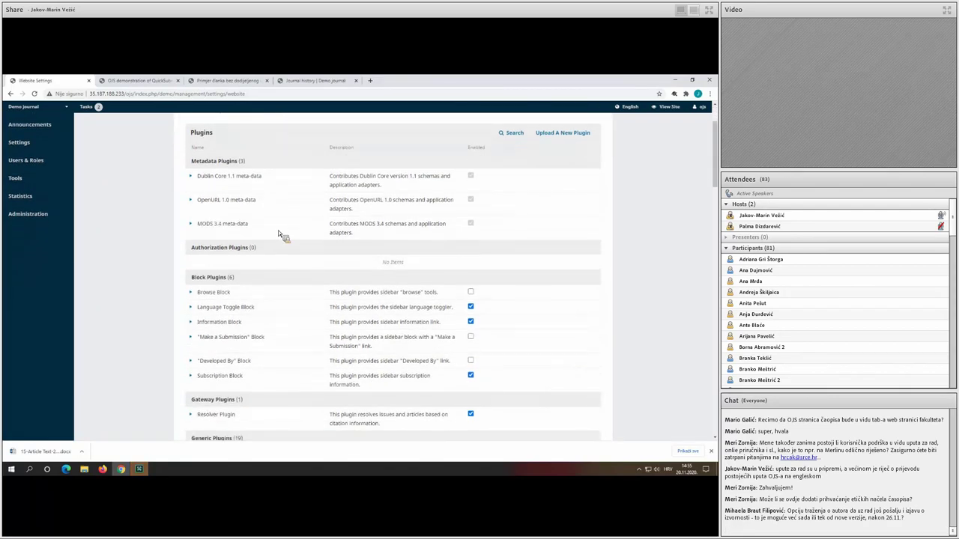
{"action": "scroll", "coordinate": [277, 197], "scroll_direction": "down", "scroll_amount": 1}
{"action": "key", "text": "ctrl+f"}
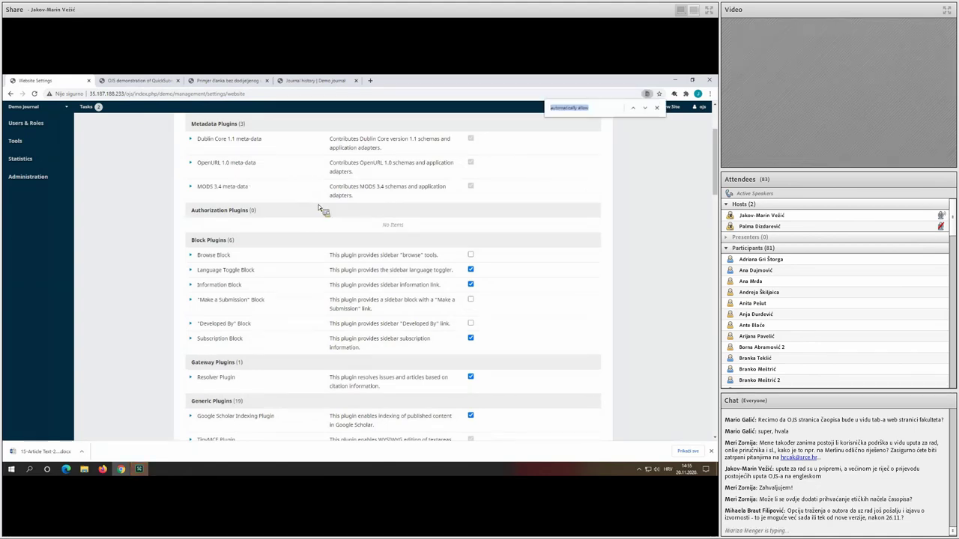
{"action": "type", "text": "elife"}
{"action": "scroll", "coordinate": [322, 217], "scroll_direction": "down", "scroll_amount": 1}
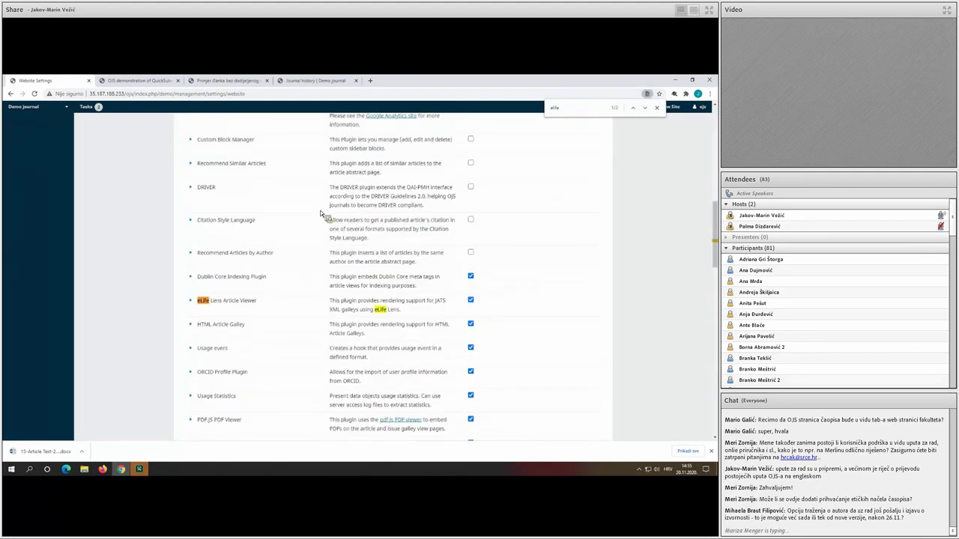
{"action": "key", "text": "BackSpace"}
{"action": "key", "text": "BackSpace"}
{"action": "key", "text": "BackSpace"}
{"action": "key", "text": "BackSpace"}
{"action": "key", "text": "BackSpace"}
{"action": "type", "text": "crossref"}
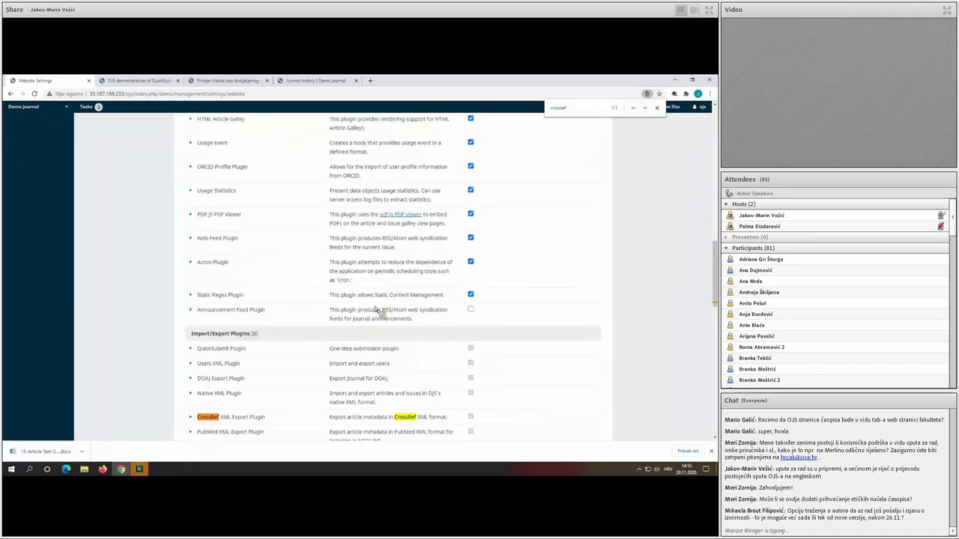
{"action": "scroll", "coordinate": [375, 309], "scroll_direction": "down", "scroll_amount": 2}
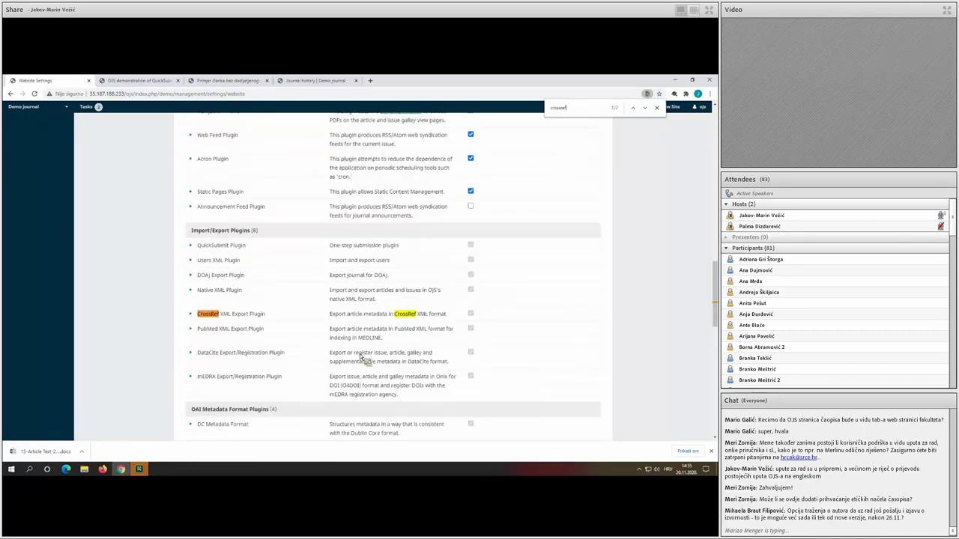
{"action": "scroll", "coordinate": [384, 281], "scroll_direction": "down", "scroll_amount": 1}
{"action": "scroll", "coordinate": [511, 175], "scroll_direction": "down", "scroll_amount": 1}
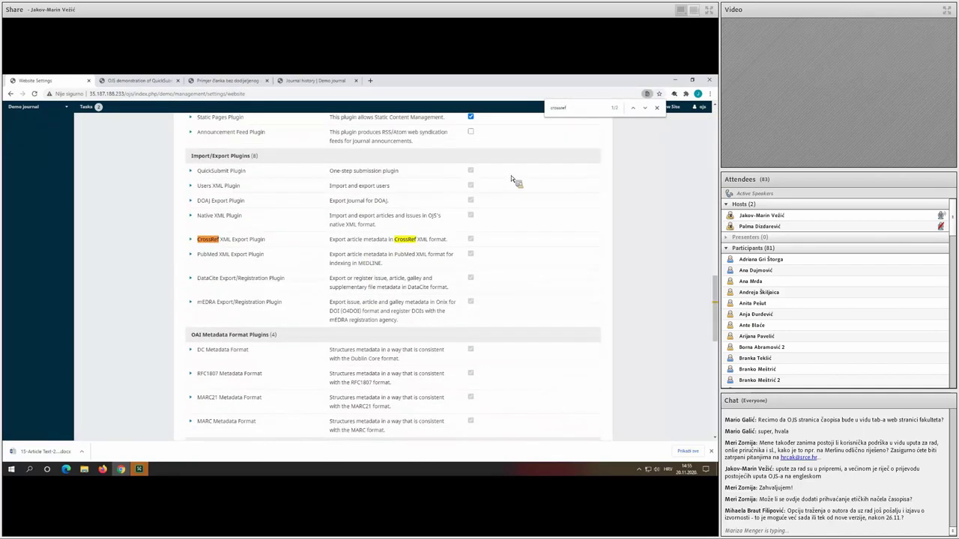
Find the DOI plugin, tick its Enabled checkbox, and close the find bar.
{"action": "key", "text": "ctrl+f"}
{"action": "type", "text": "doi"}
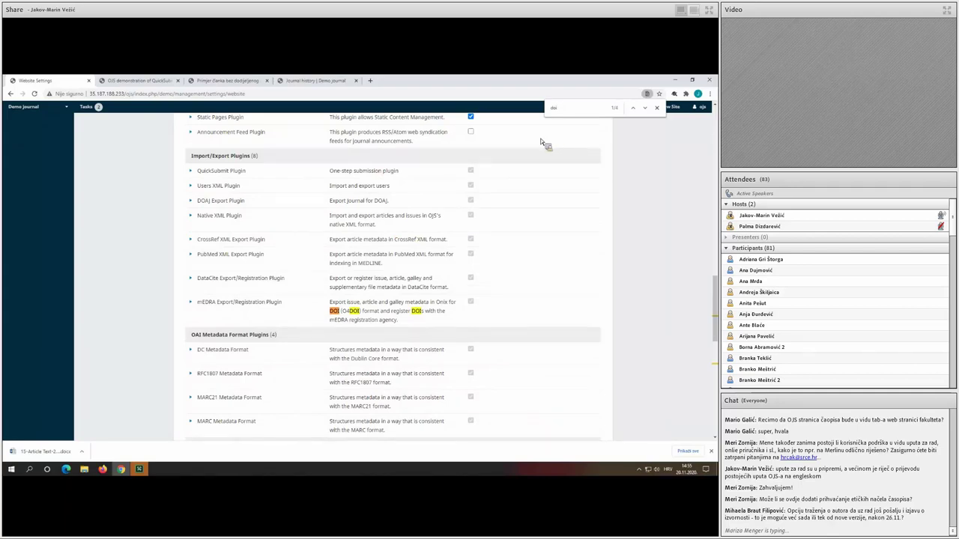
{"action": "scroll", "coordinate": [441, 177], "scroll_direction": "down", "scroll_amount": 4}
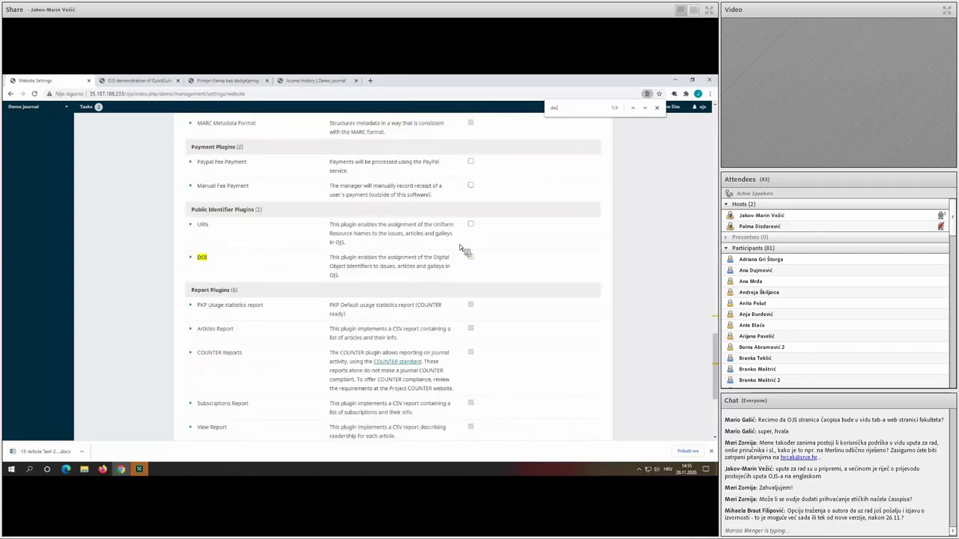
{"action": "left_click", "coordinate": [470, 257]}
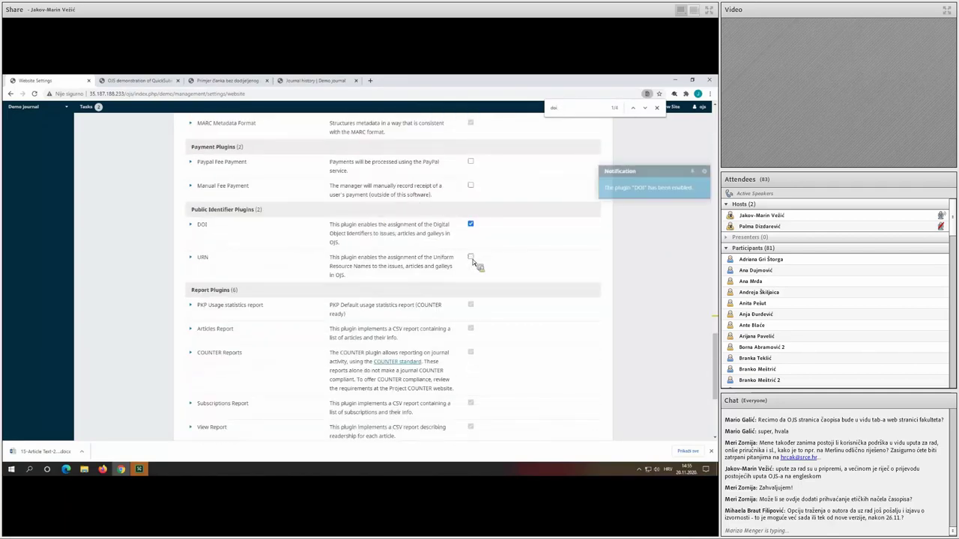
{"action": "left_click", "coordinate": [657, 107]}
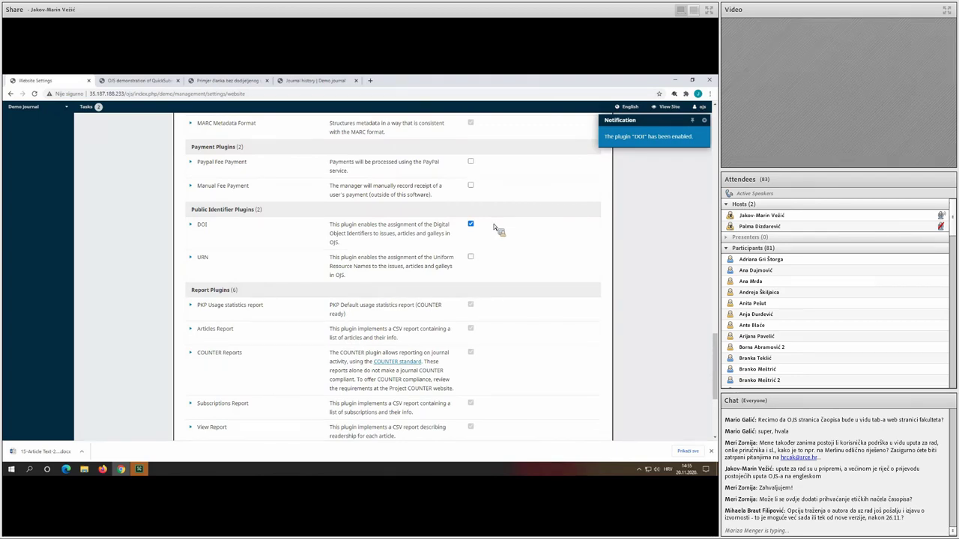
{"action": "scroll", "coordinate": [642, 258], "scroll_direction": "down", "scroll_amount": 3}
{"action": "scroll", "coordinate": [636, 265], "scroll_direction": "up", "scroll_amount": 6}
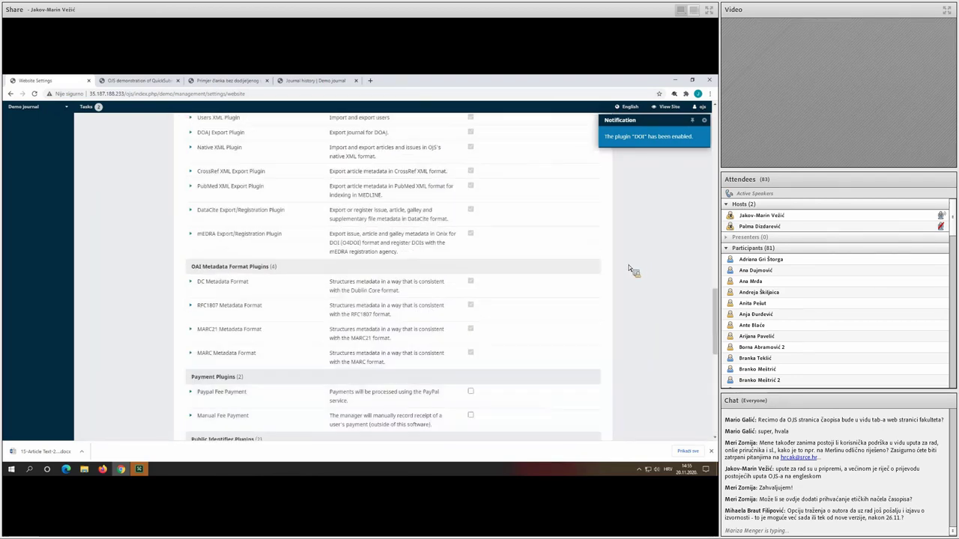
{"action": "scroll", "coordinate": [631, 271], "scroll_direction": "up", "scroll_amount": 15}
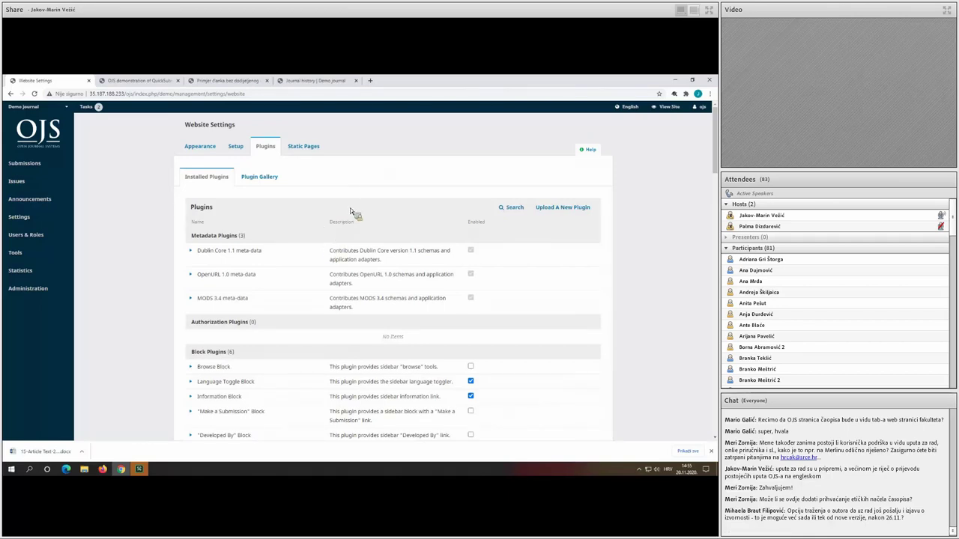
Open the CrossRef XML Export Plugin from the Tools Import/Export page.
{"action": "mouse_move", "coordinate": [76, 277]}
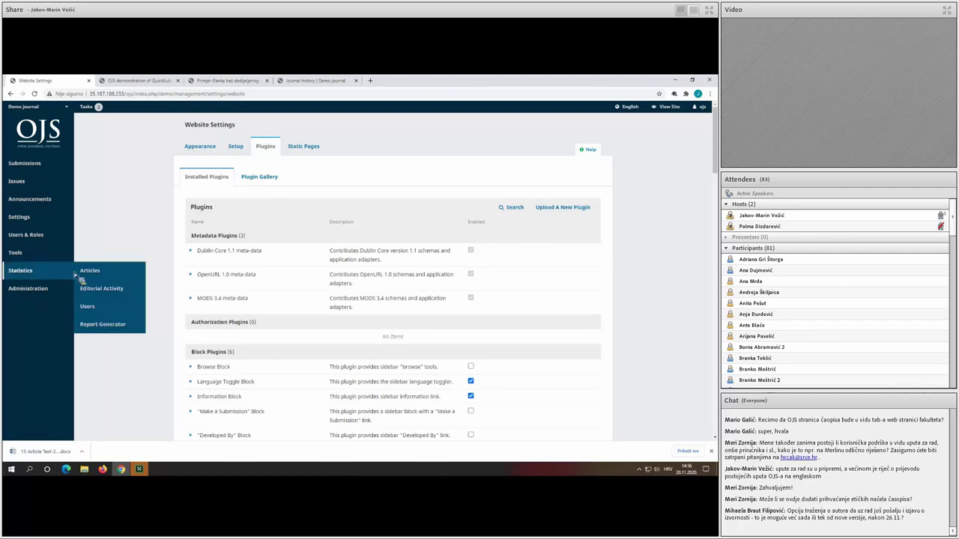
{"action": "mouse_move", "coordinate": [70, 255]}
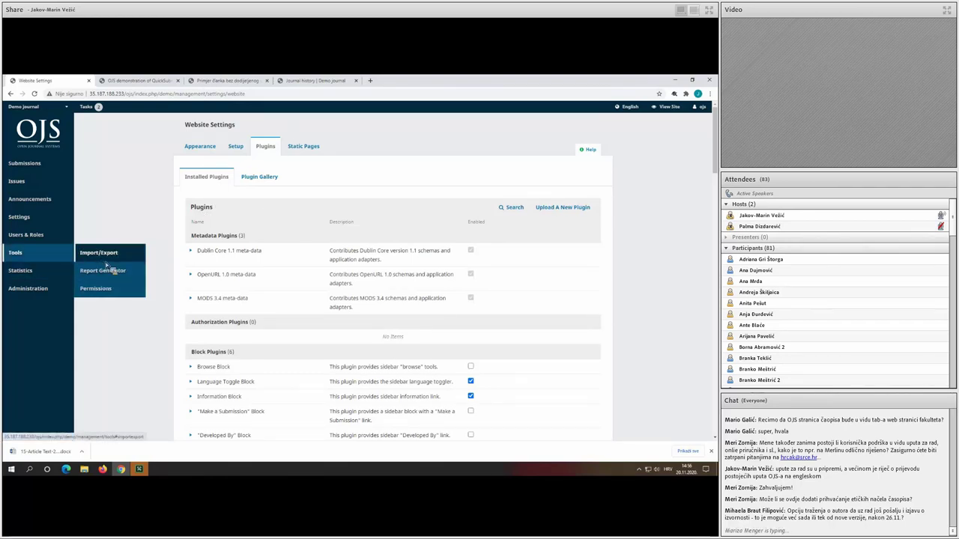
{"action": "left_click", "coordinate": [84, 254]}
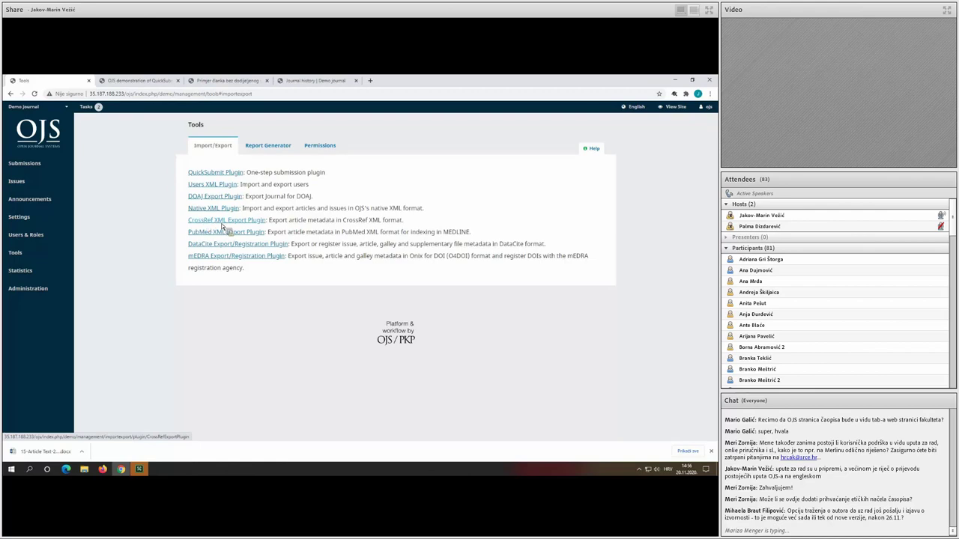
{"action": "left_click", "coordinate": [221, 222]}
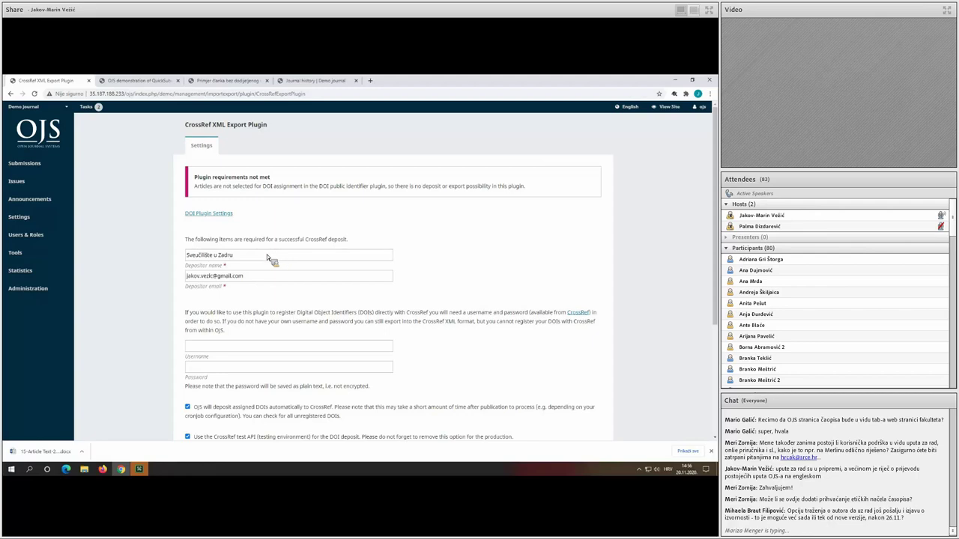
Open the DOI plugin settings and tick Articles under Journal Content.
{"action": "left_click", "coordinate": [211, 215]}
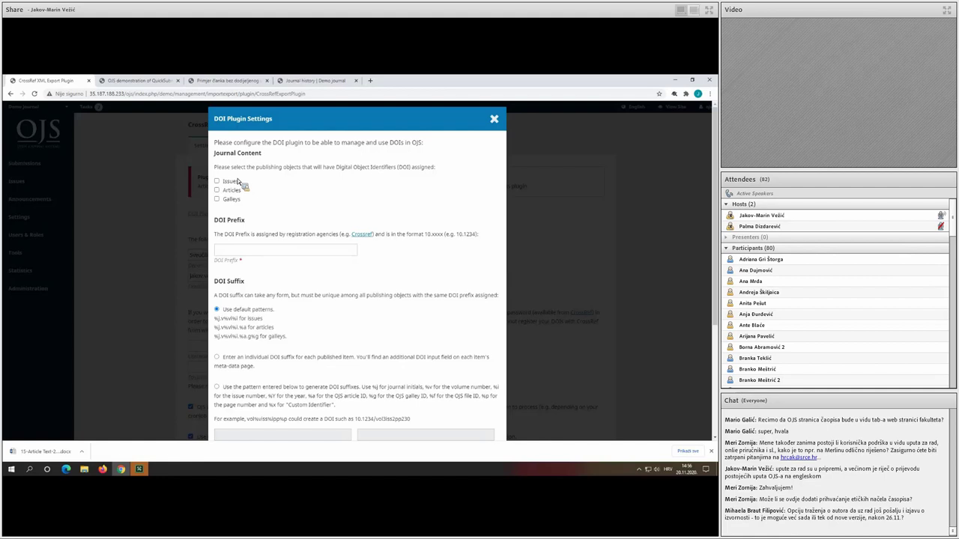
{"action": "left_click", "coordinate": [231, 191]}
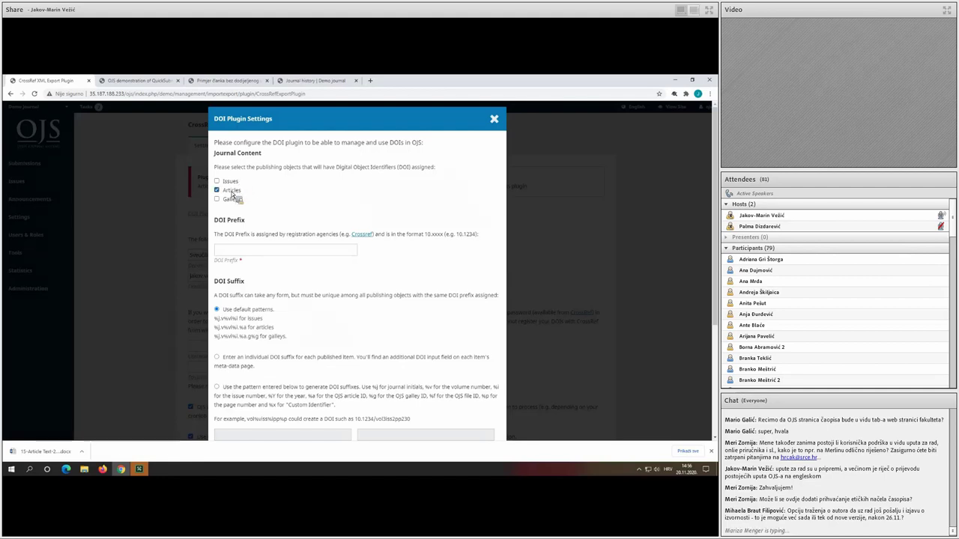
{"action": "left_click", "coordinate": [274, 251]}
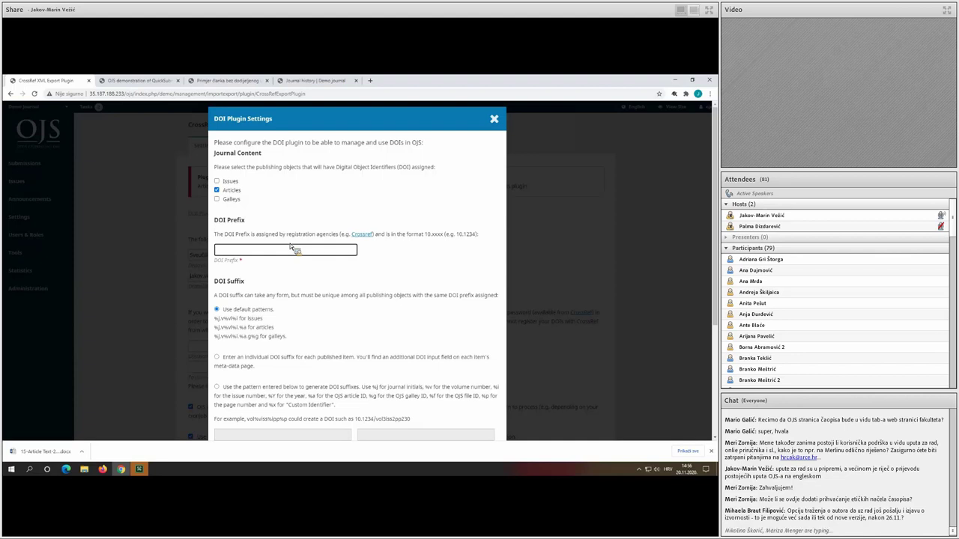
Review the default issue and article DOI suffix patterns.
{"action": "scroll", "coordinate": [332, 252], "scroll_direction": "down", "scroll_amount": 1}
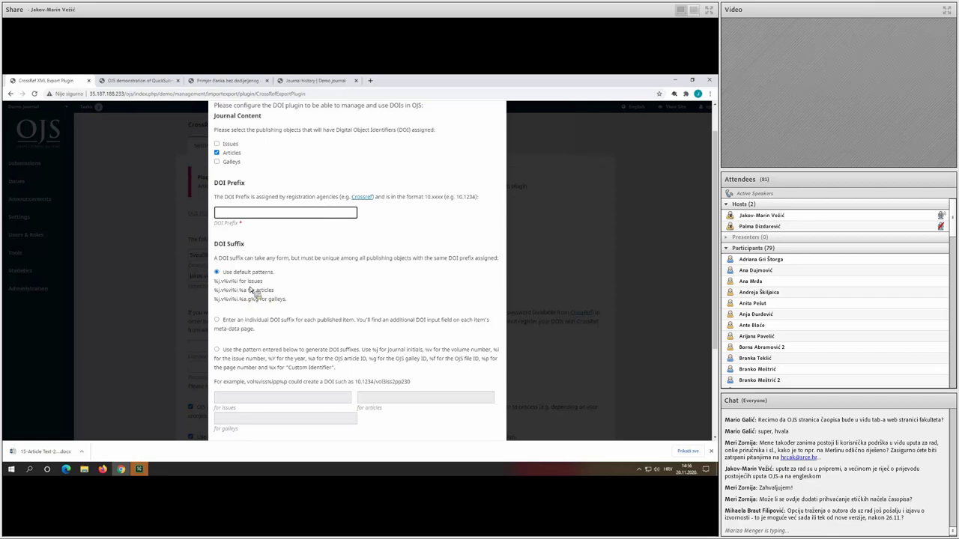
{"action": "left_click_drag", "start_coordinate": [278, 290], "coordinate": [213, 296]}
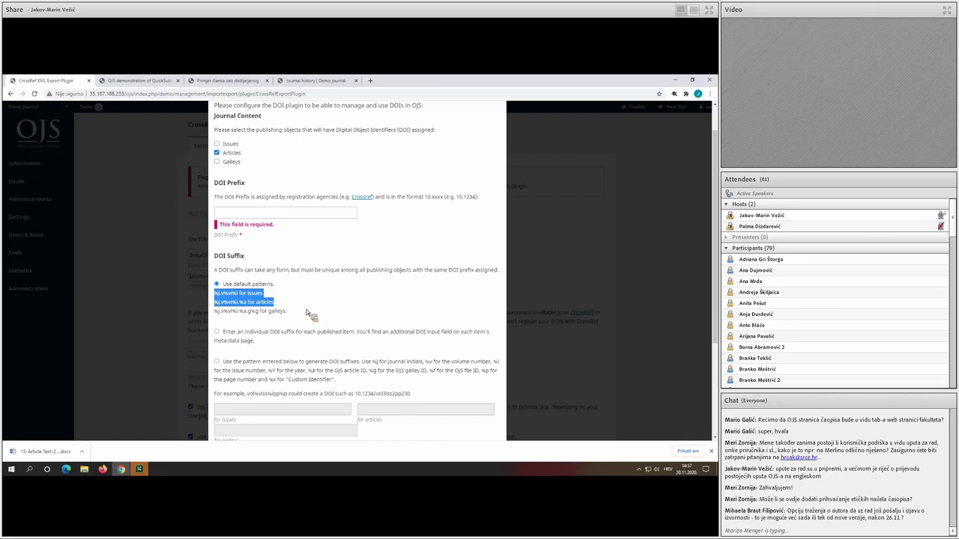
{"action": "left_click_drag", "start_coordinate": [276, 304], "coordinate": [219, 307]}
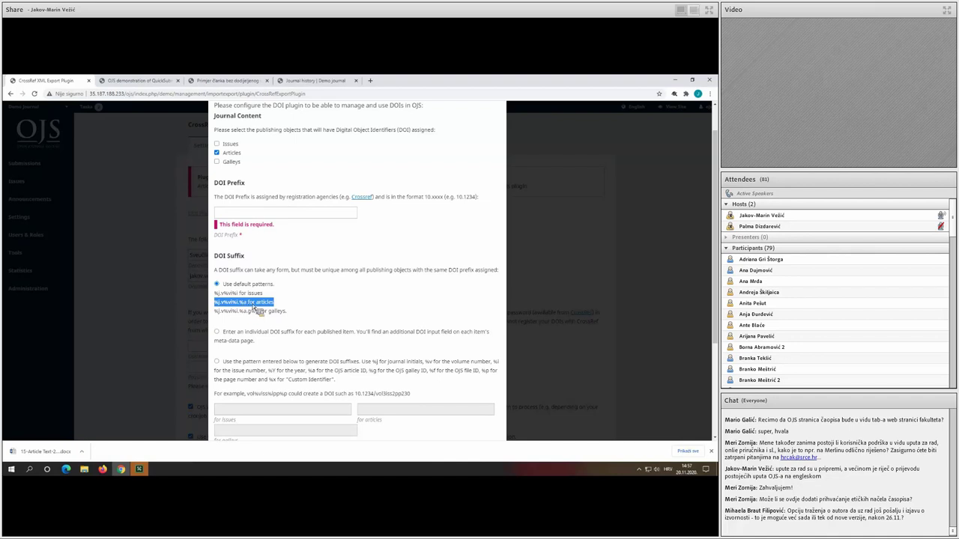
{"action": "left_click", "coordinate": [260, 307]}
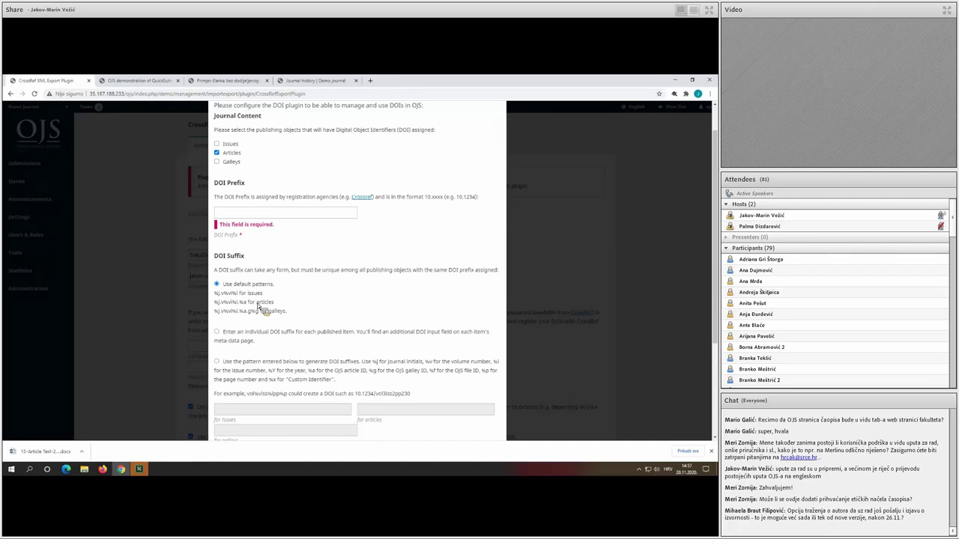
{"action": "scroll", "coordinate": [274, 319], "scroll_direction": "down", "scroll_amount": 1}
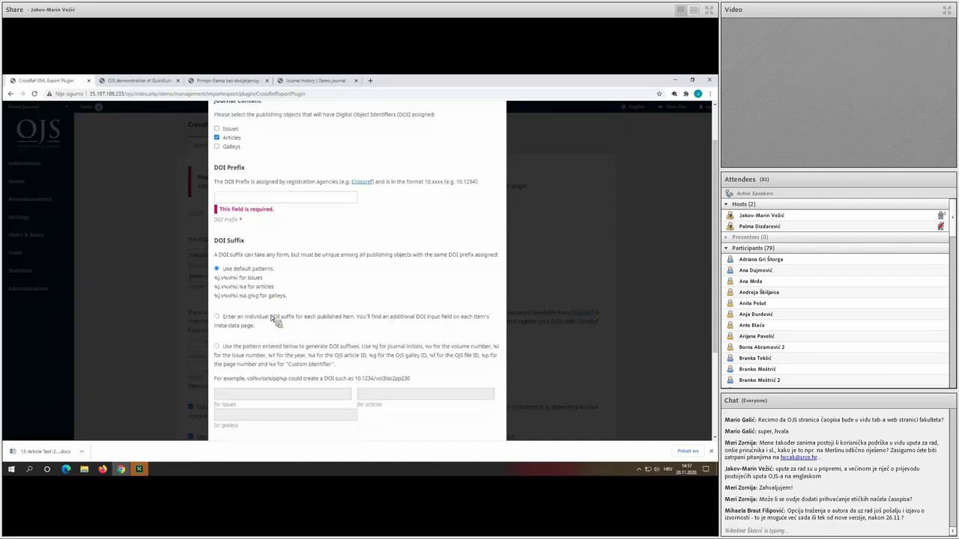
{"action": "scroll", "coordinate": [274, 319], "scroll_direction": "down", "scroll_amount": 1}
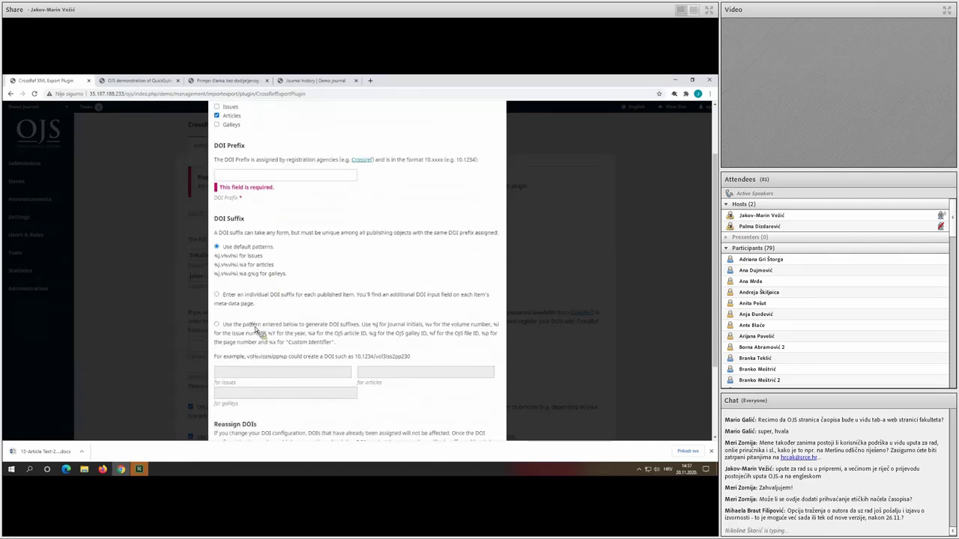
Try a custom article DOI suffix pattern '%a', then cancel the DOI settings without saving.
{"action": "left_click", "coordinate": [254, 326]}
{"action": "scroll", "coordinate": [250, 333], "scroll_direction": "down", "scroll_amount": 1}
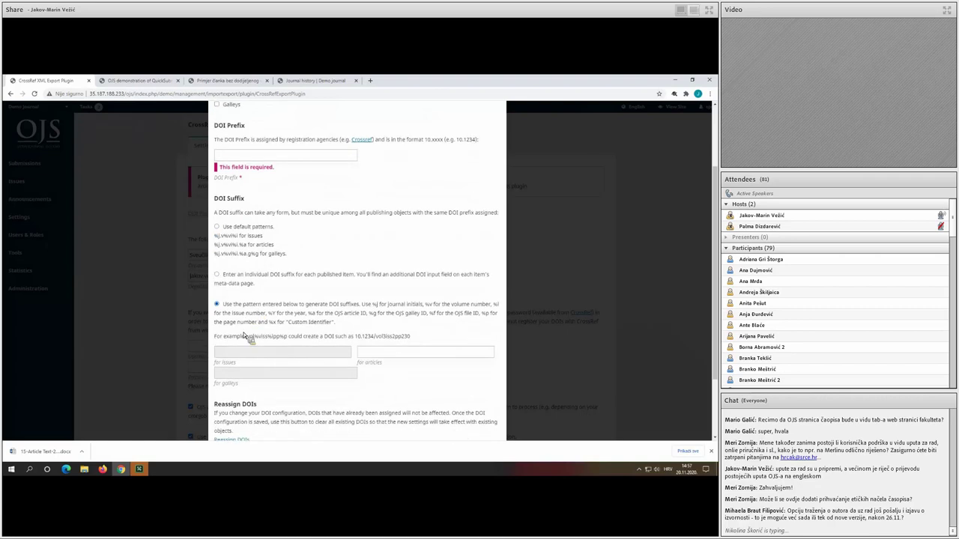
{"action": "left_click", "coordinate": [389, 339]}
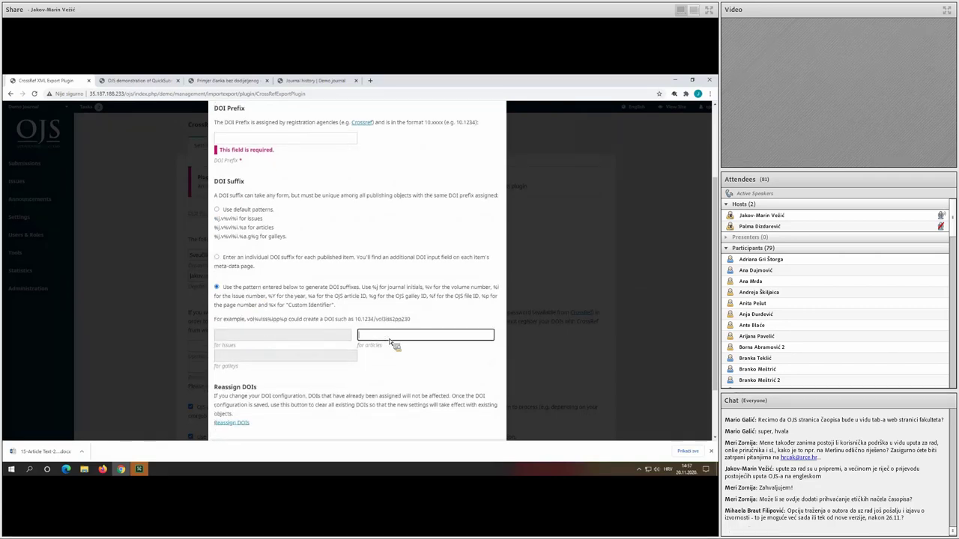
{"action": "type", "text": "%a"}
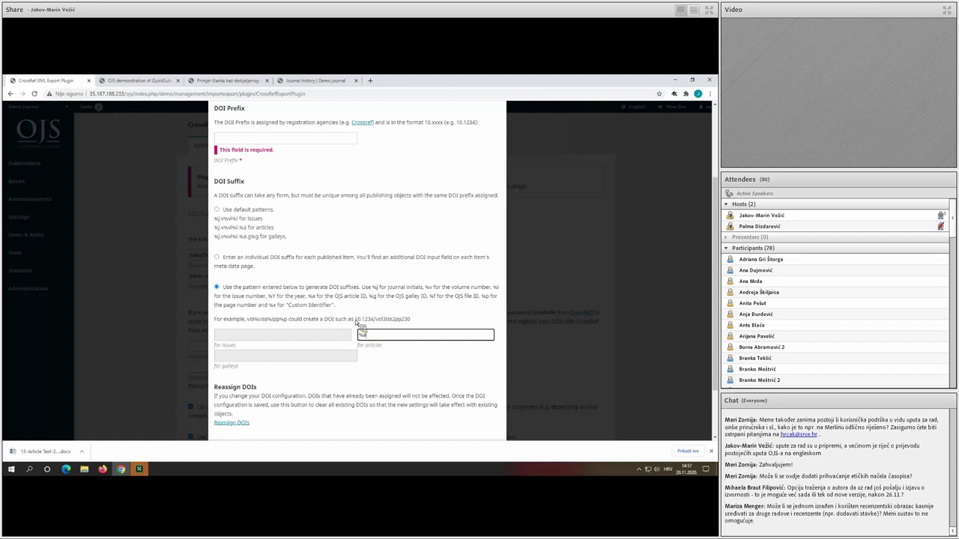
{"action": "left_click_drag", "start_coordinate": [356, 320], "coordinate": [378, 322]}
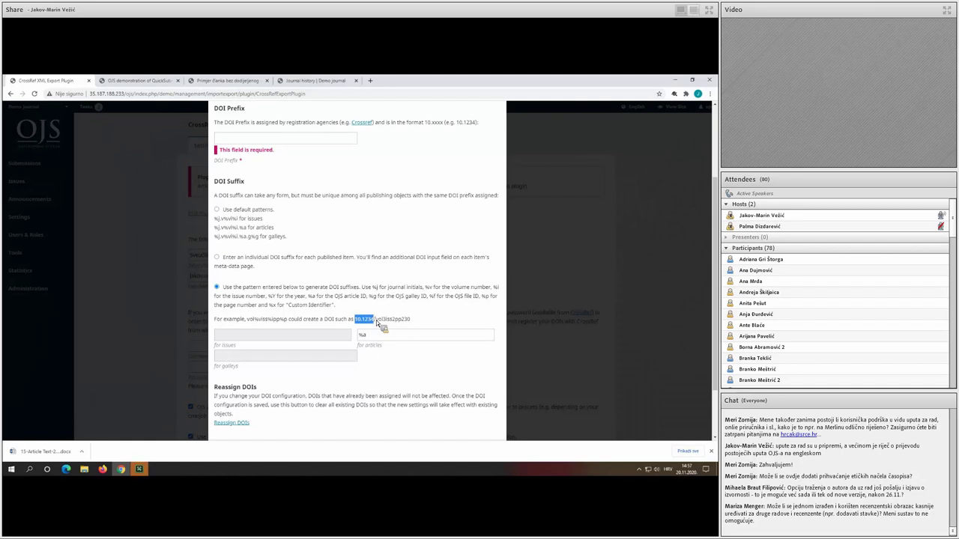
{"action": "left_click", "coordinate": [363, 331]}
{"action": "left_click_drag", "start_coordinate": [355, 321], "coordinate": [379, 320]}
{"action": "left_click", "coordinate": [400, 325]}
{"action": "scroll", "coordinate": [302, 241], "scroll_direction": "down", "scroll_amount": 2}
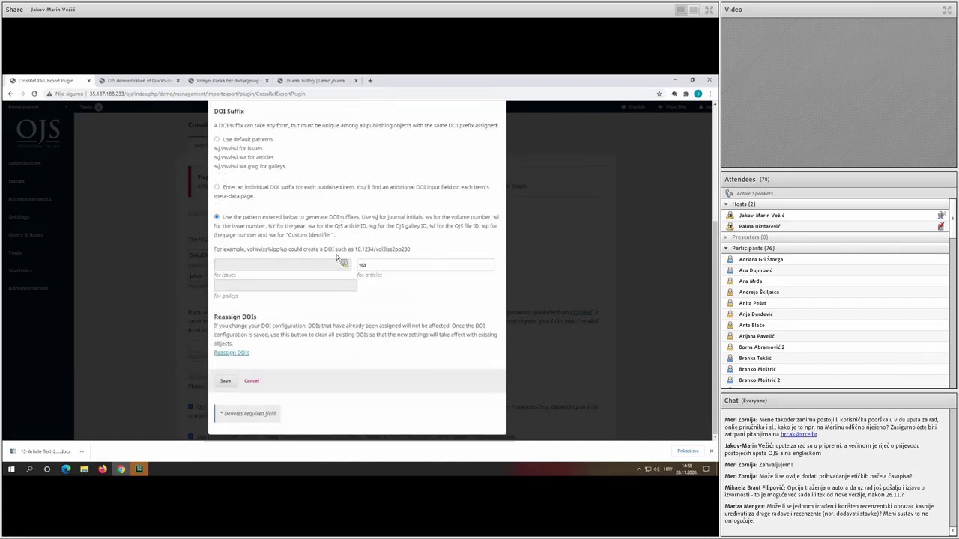
{"action": "left_click", "coordinate": [253, 380]}
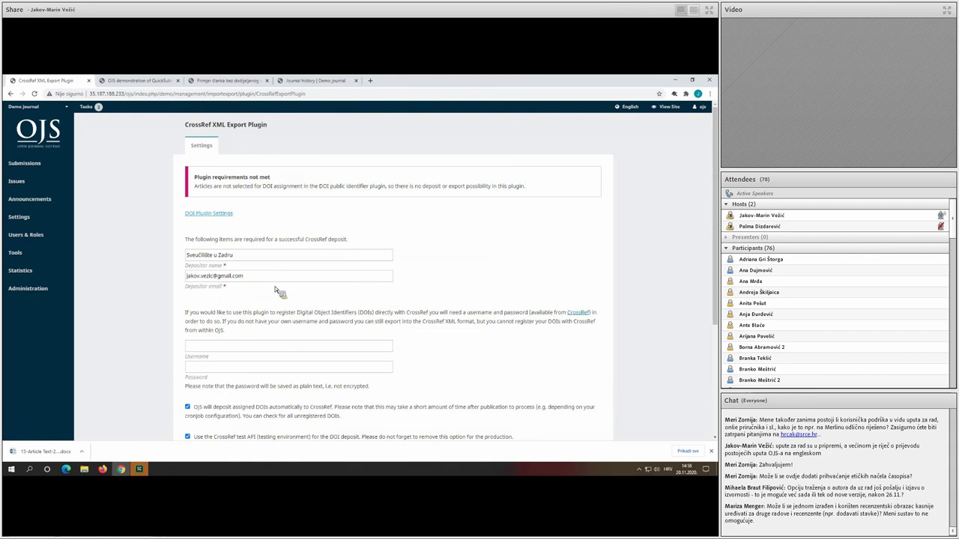
{"action": "scroll", "coordinate": [302, 241], "scroll_direction": "down", "scroll_amount": 1}
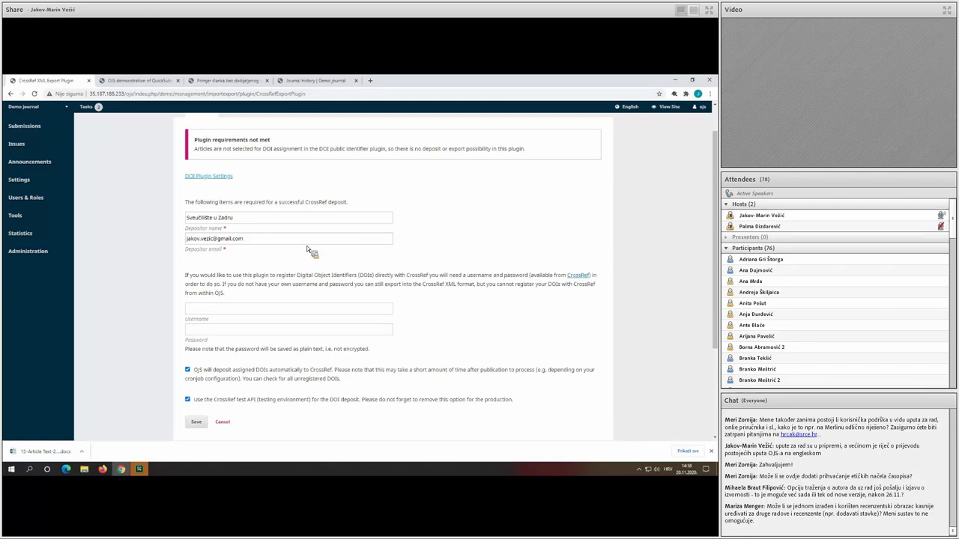
{"action": "scroll", "coordinate": [295, 247], "scroll_direction": "down", "scroll_amount": 1}
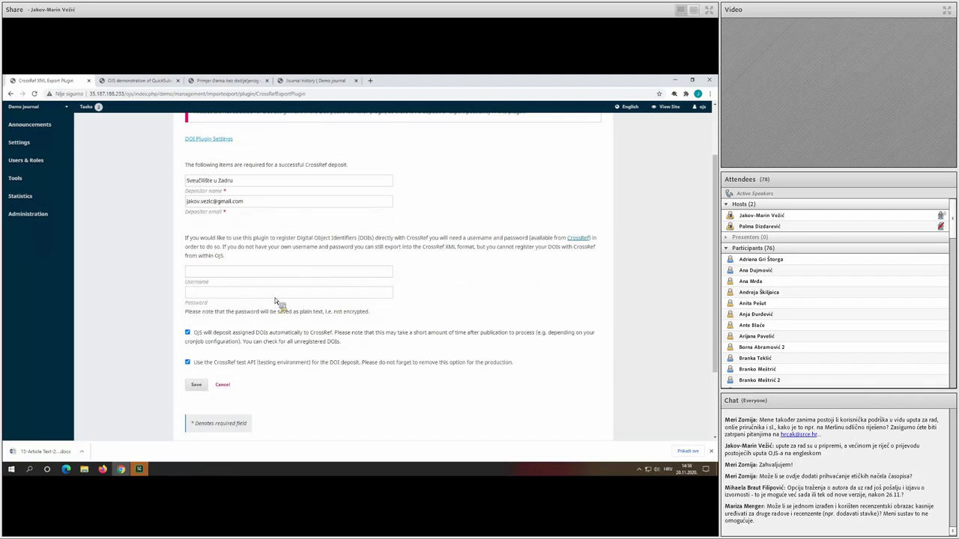
{"action": "scroll", "coordinate": [272, 289], "scroll_direction": "down", "scroll_amount": 1}
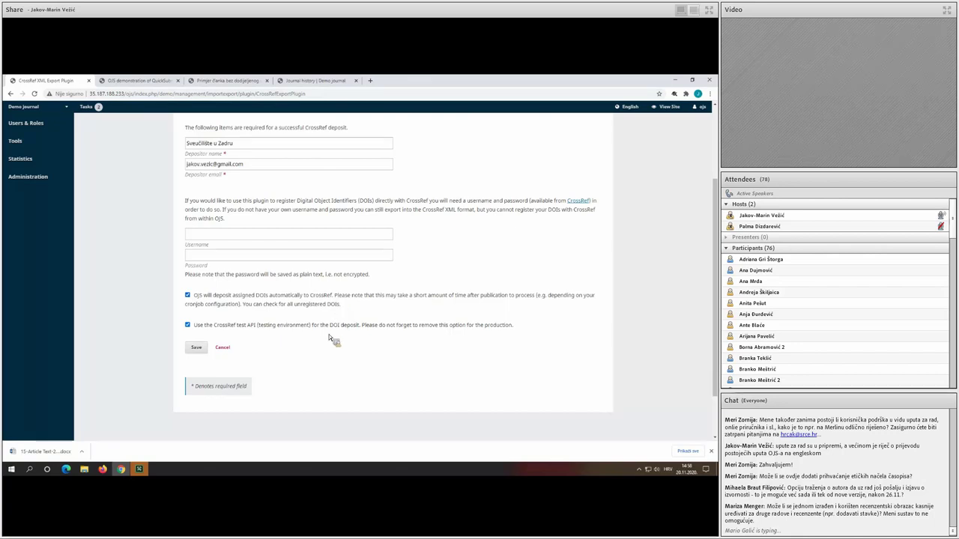
{"action": "scroll", "coordinate": [330, 334], "scroll_direction": "up", "scroll_amount": 1}
{"action": "scroll", "coordinate": [330, 334], "scroll_direction": "up", "scroll_amount": 2}
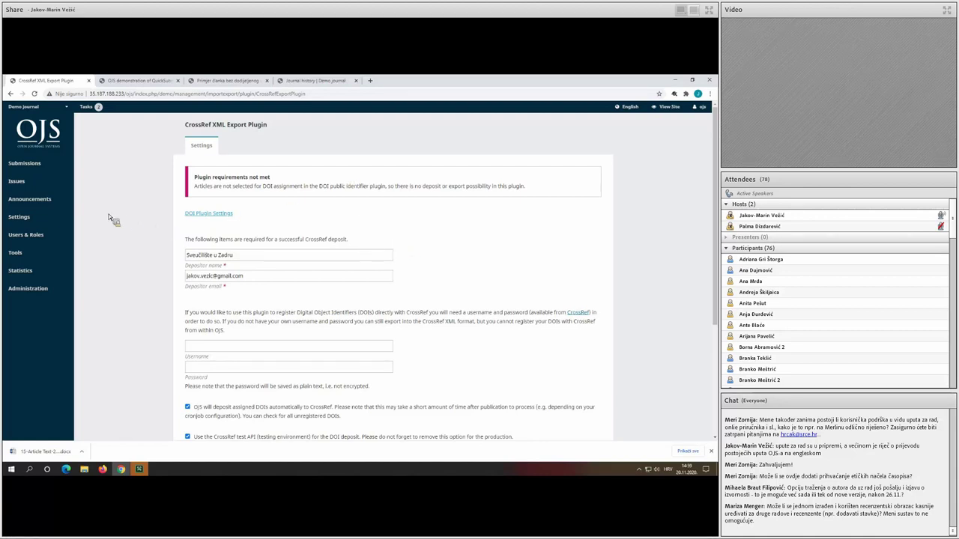
{"action": "mouse_move", "coordinate": [55, 185]}
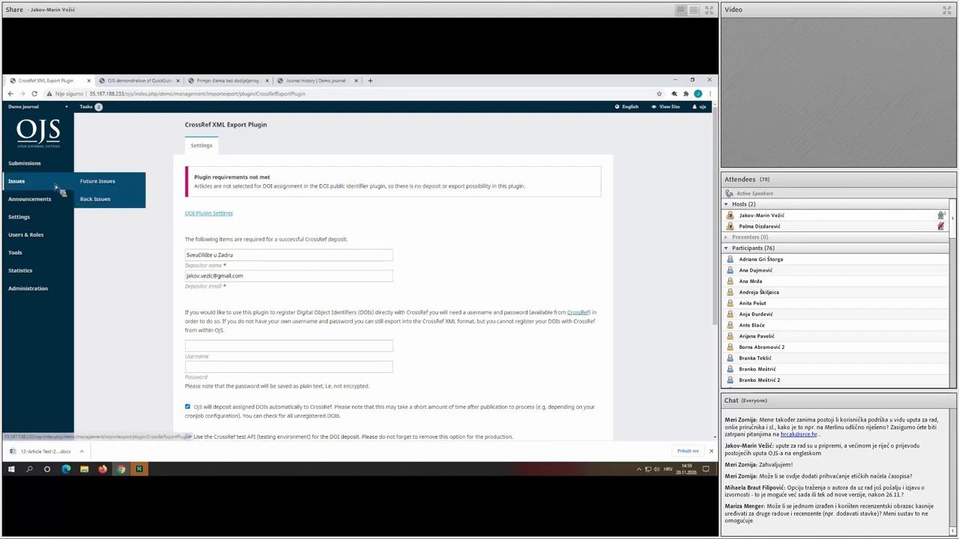
Start a new future issue with Volume, Number and Year identification unchecked.
{"action": "left_click", "coordinate": [98, 185]}
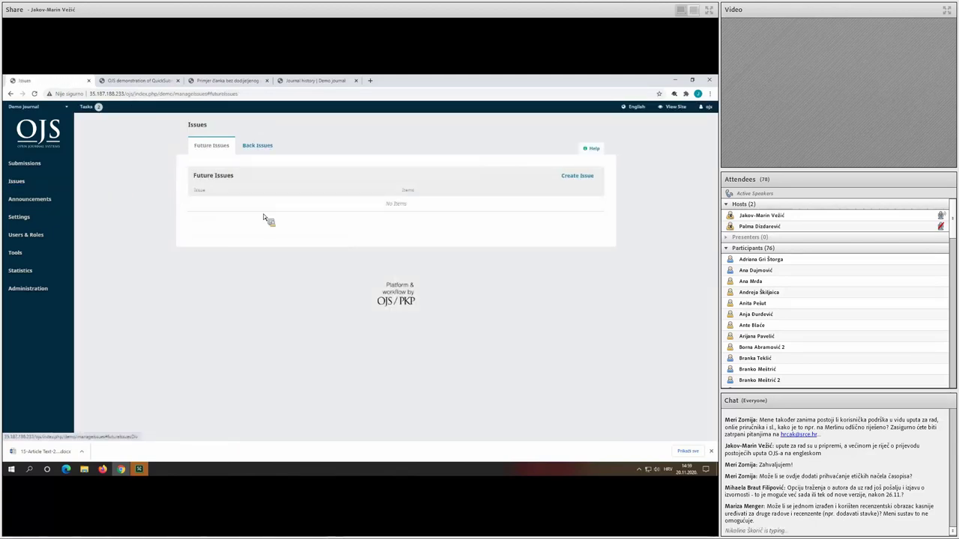
{"action": "left_click", "coordinate": [575, 176]}
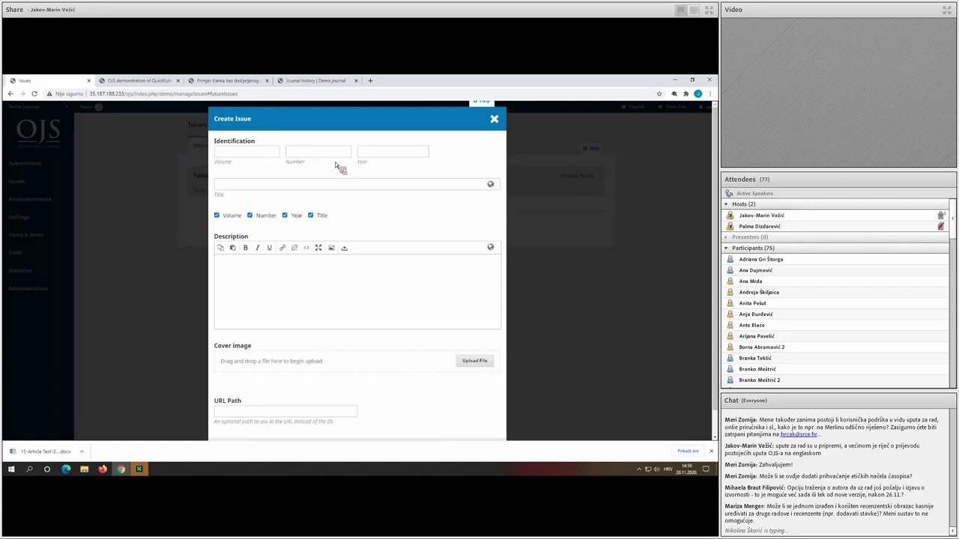
{"action": "left_click", "coordinate": [241, 217]}
{"action": "left_click", "coordinate": [251, 216]}
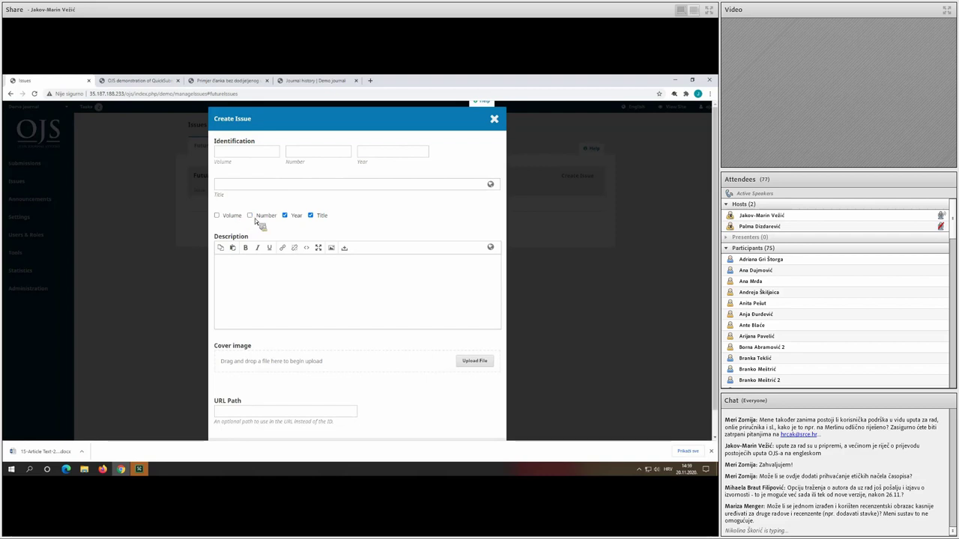
{"action": "left_click", "coordinate": [285, 215]}
Title the issue 'Online first' in English and Hrvatski and save it.
{"action": "left_click", "coordinate": [277, 186]}
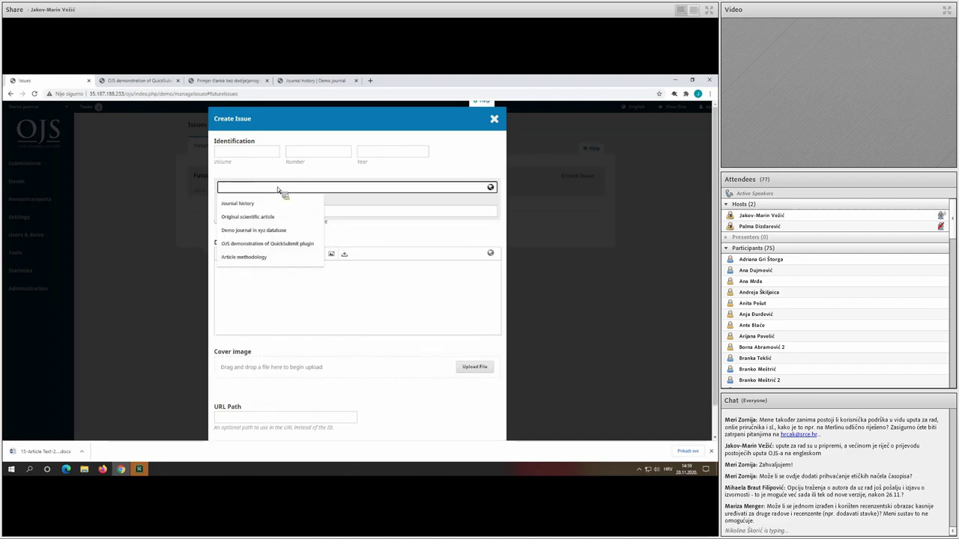
{"action": "type", "text": "Online f"}
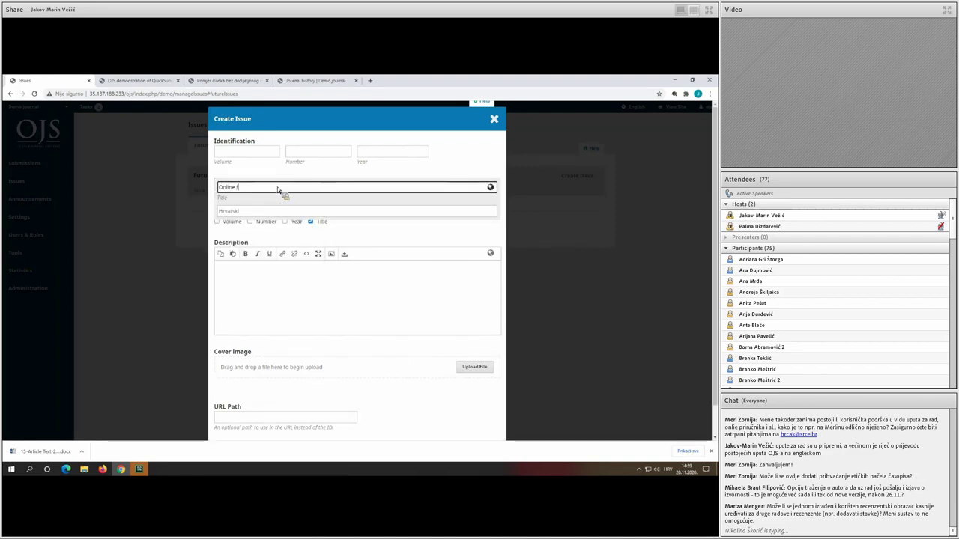
{"action": "type", "text": "irst"}
{"action": "key", "text": "ctrl+a"}
{"action": "key", "text": "ctrl+c"}
{"action": "left_click", "coordinate": [270, 212]}
{"action": "key", "text": "ctrl+v"}
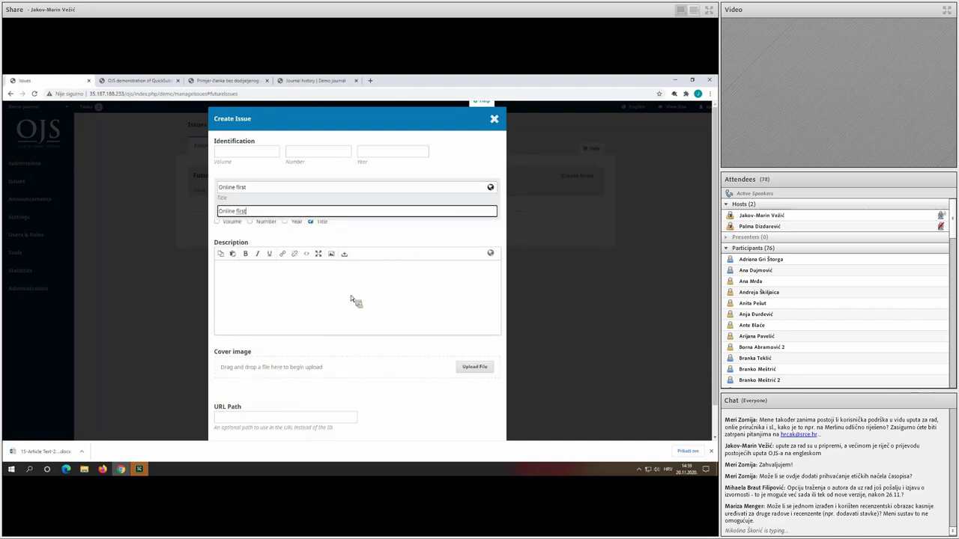
{"action": "left_click", "coordinate": [360, 350]}
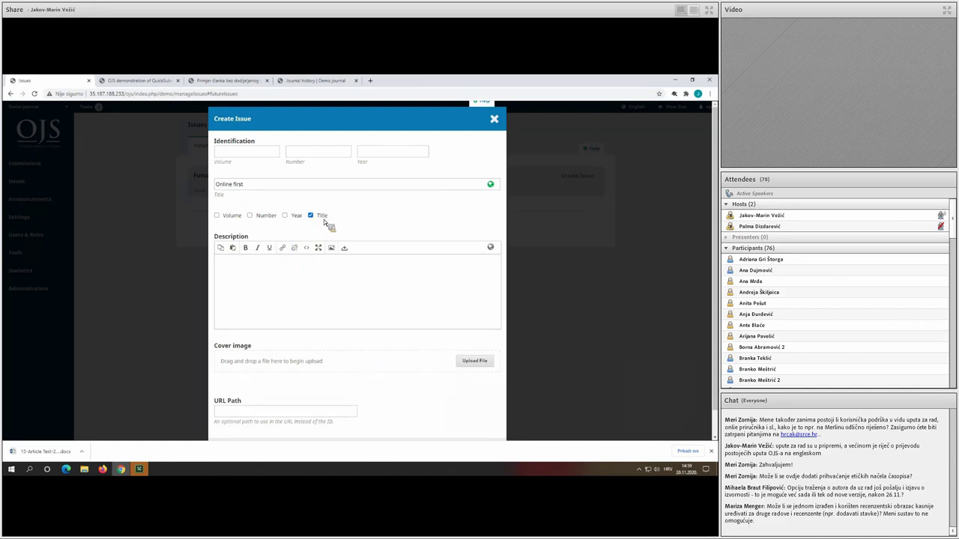
{"action": "scroll", "coordinate": [326, 224], "scroll_direction": "down", "scroll_amount": 1}
{"action": "left_click", "coordinate": [224, 423]}
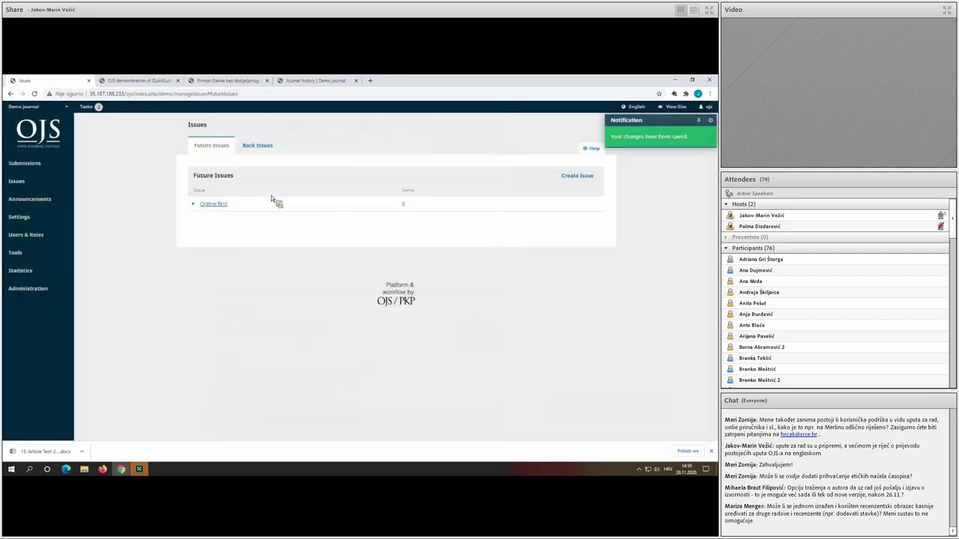
Publish the Online first issue and confirm it appears under Back Issues.
{"action": "left_click", "coordinate": [200, 210]}
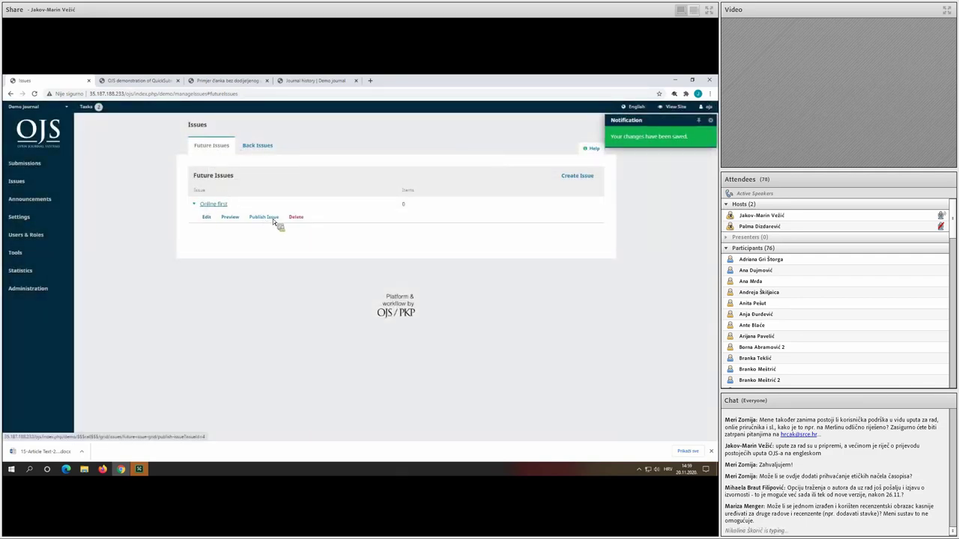
{"action": "left_click", "coordinate": [271, 218]}
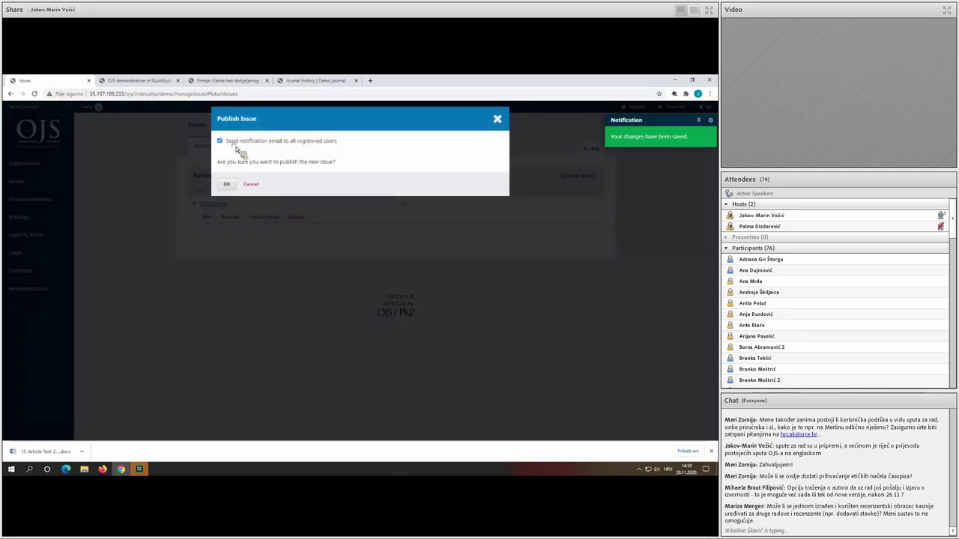
{"action": "left_click", "coordinate": [226, 184]}
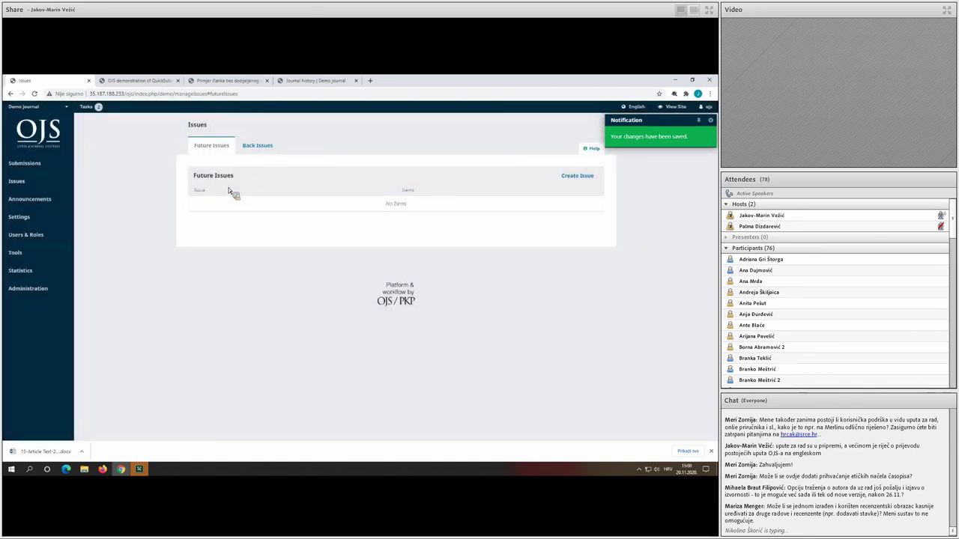
{"action": "left_click", "coordinate": [262, 152]}
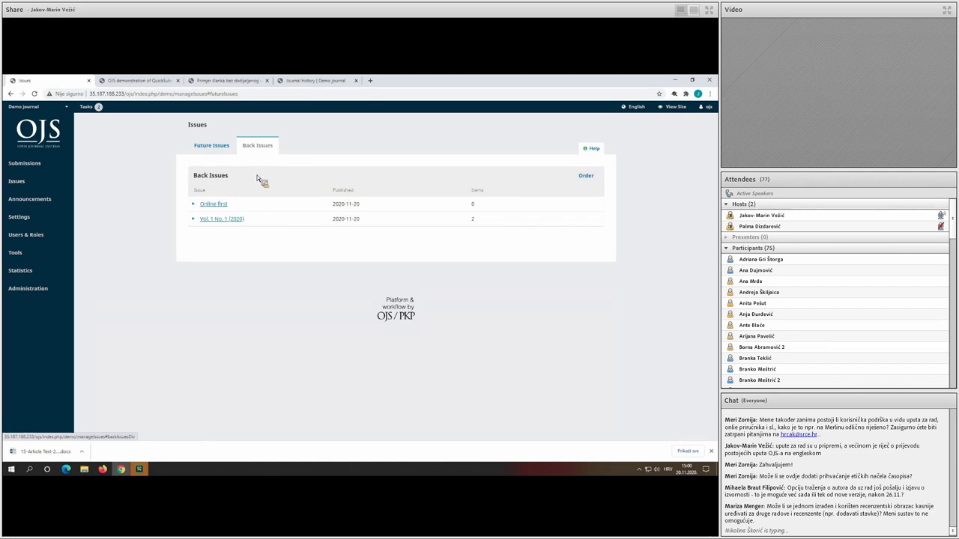
{"action": "left_click", "coordinate": [197, 206]}
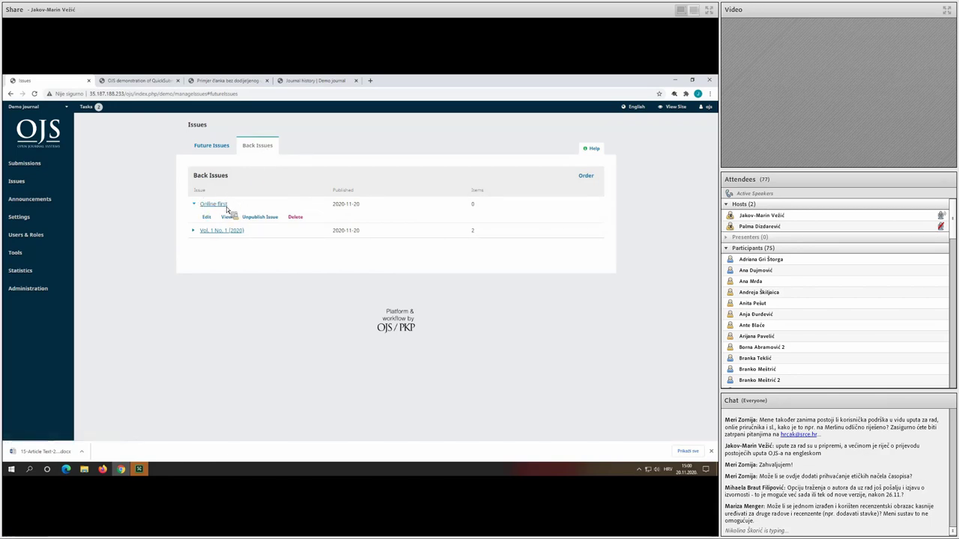
Clear the English and Croatian titles in the Online first issue's data.
{"action": "left_click", "coordinate": [208, 221]}
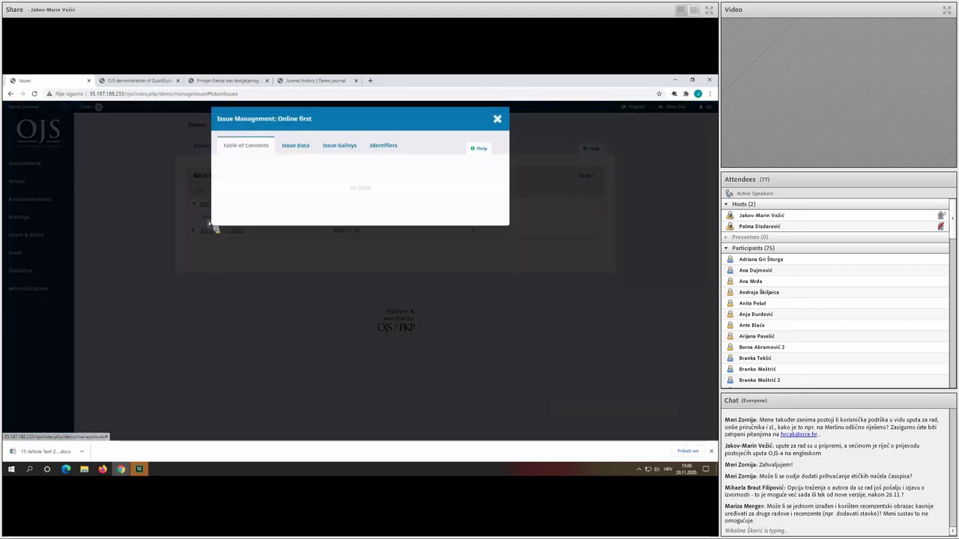
{"action": "left_click", "coordinate": [304, 149]}
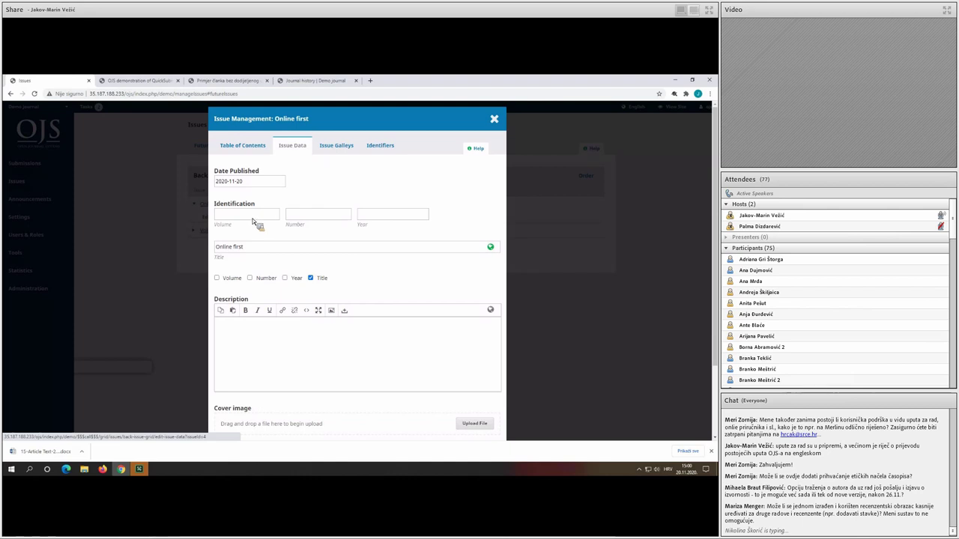
{"action": "left_click", "coordinate": [257, 220]}
{"action": "triple_click", "coordinate": [273, 249]}
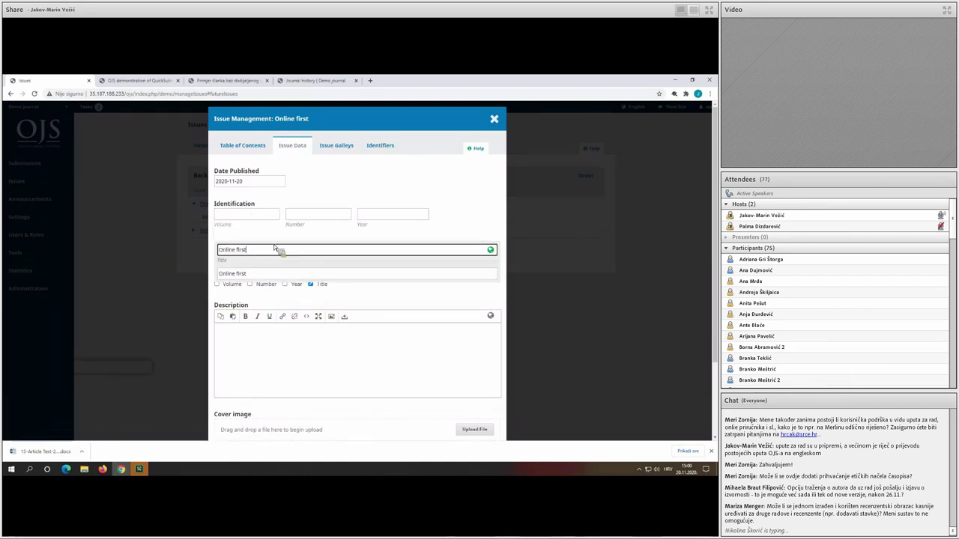
{"action": "key", "text": "BackSpace"}
{"action": "triple_click", "coordinate": [266, 274]}
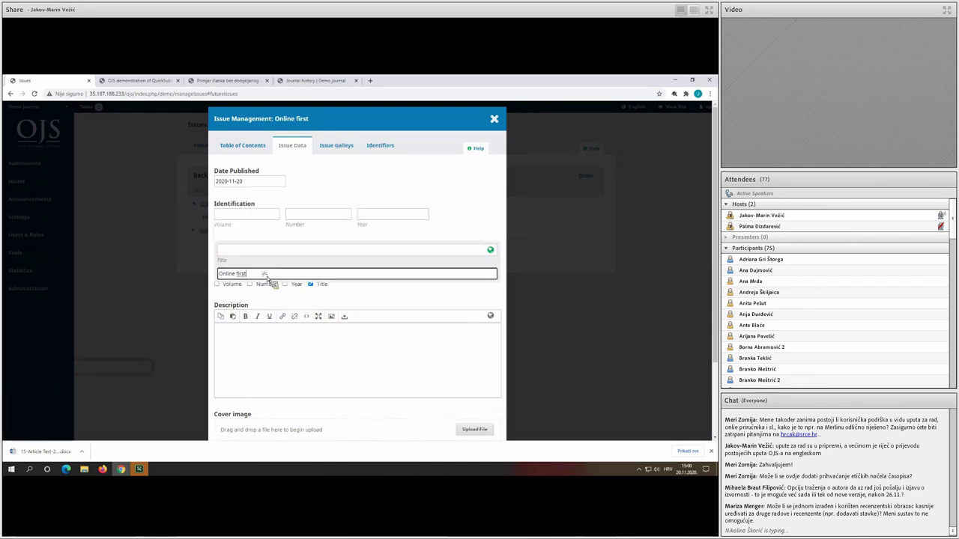
{"action": "key", "text": "BackSpace"}
Set volume 1, number 2, year 2020, identify by those instead of title, and save.
{"action": "left_click", "coordinate": [257, 219]}
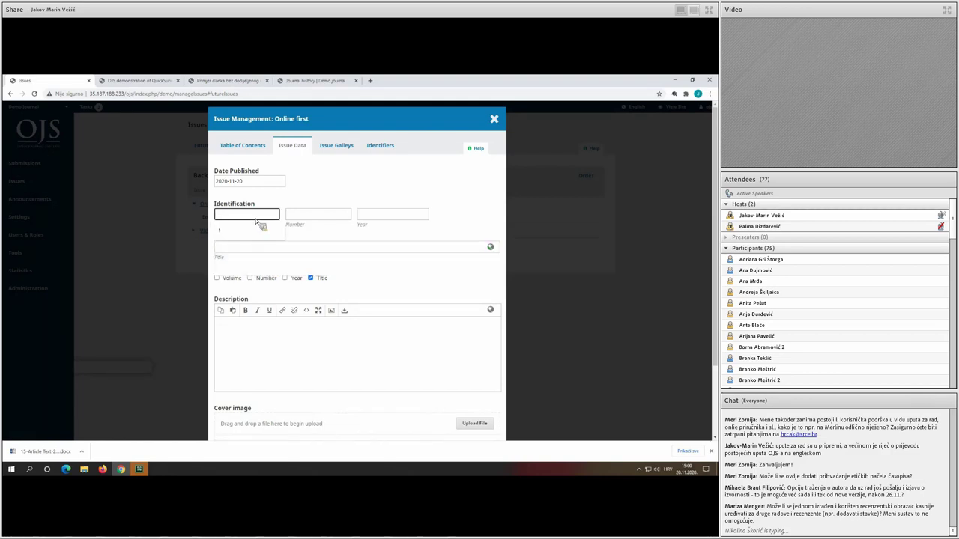
{"action": "type", "text": "1"}
{"action": "left_click", "coordinate": [308, 216]}
{"action": "type", "text": "2"}
{"action": "left_click", "coordinate": [361, 216]}
{"action": "type", "text": "2020"}
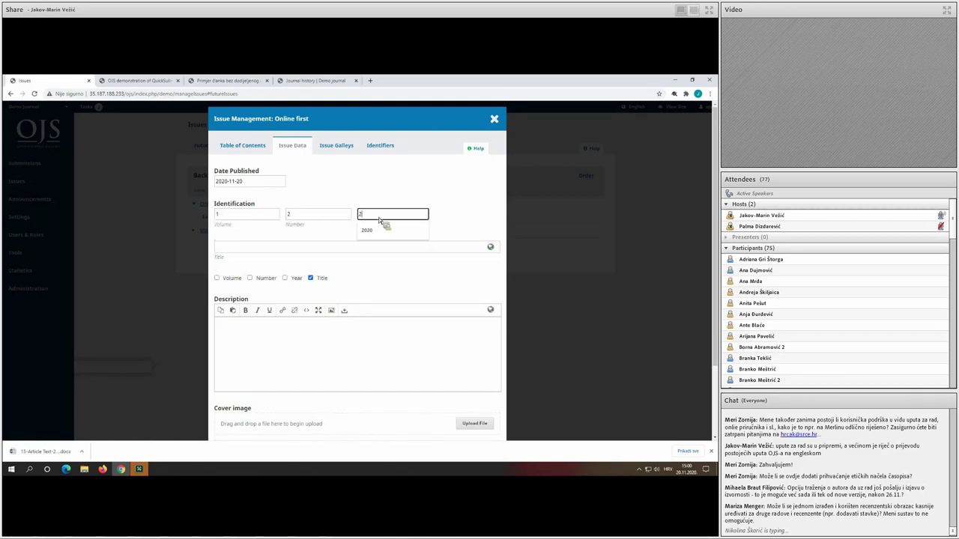
{"action": "left_click", "coordinate": [218, 278]}
{"action": "left_click", "coordinate": [249, 278]}
{"action": "left_click", "coordinate": [285, 278]}
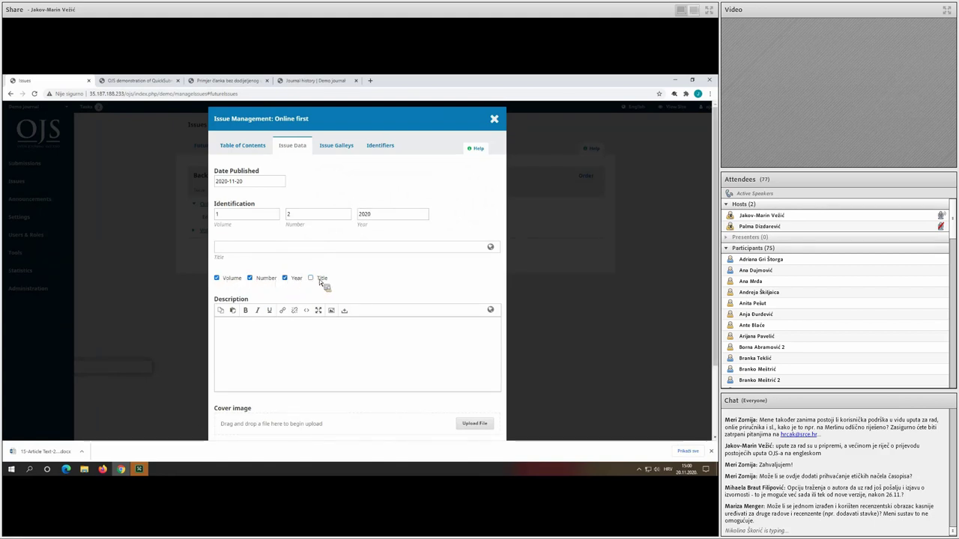
{"action": "left_click", "coordinate": [310, 278]}
{"action": "scroll", "coordinate": [363, 350], "scroll_direction": "down", "scroll_amount": 2}
{"action": "left_click", "coordinate": [224, 423]}
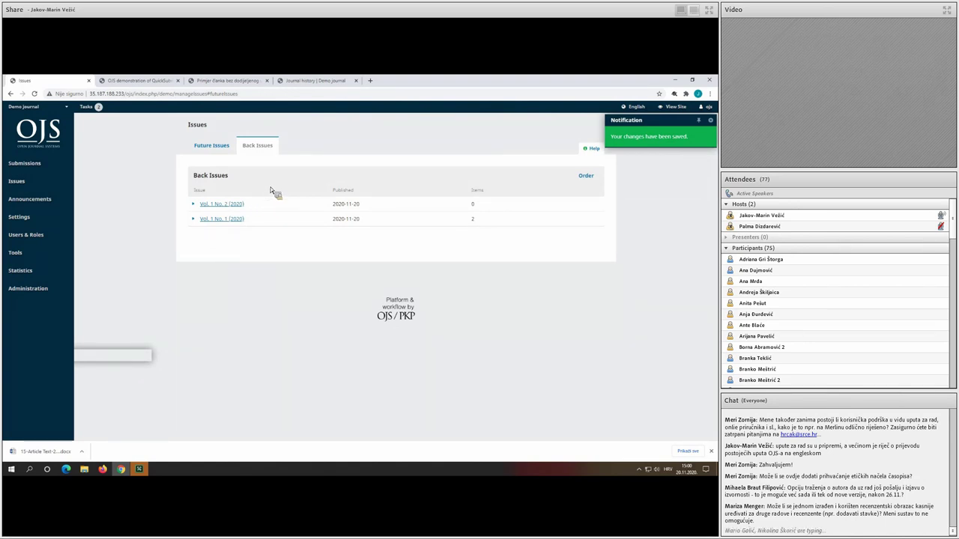
{"action": "left_click", "coordinate": [226, 147]}
{"action": "left_click", "coordinate": [255, 149]}
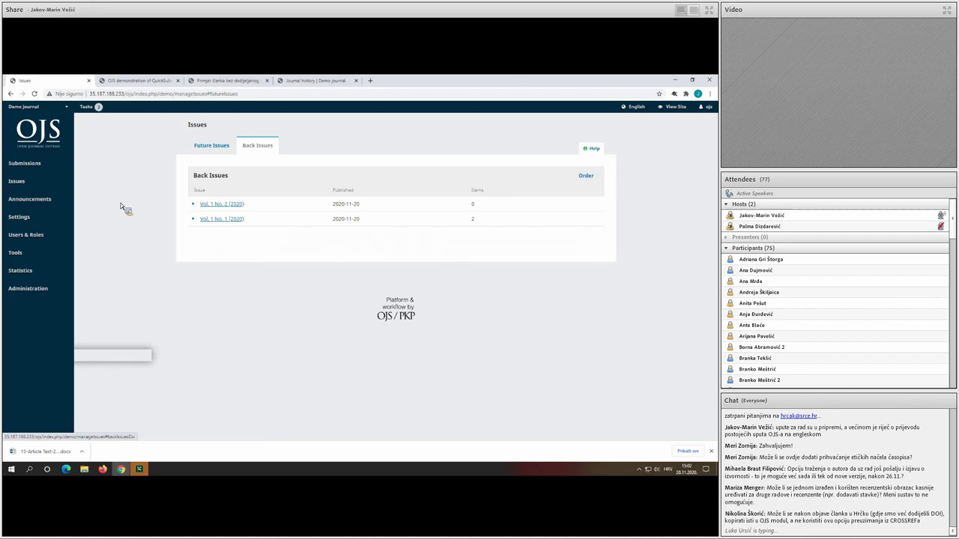
{"action": "left_click", "coordinate": [54, 165]}
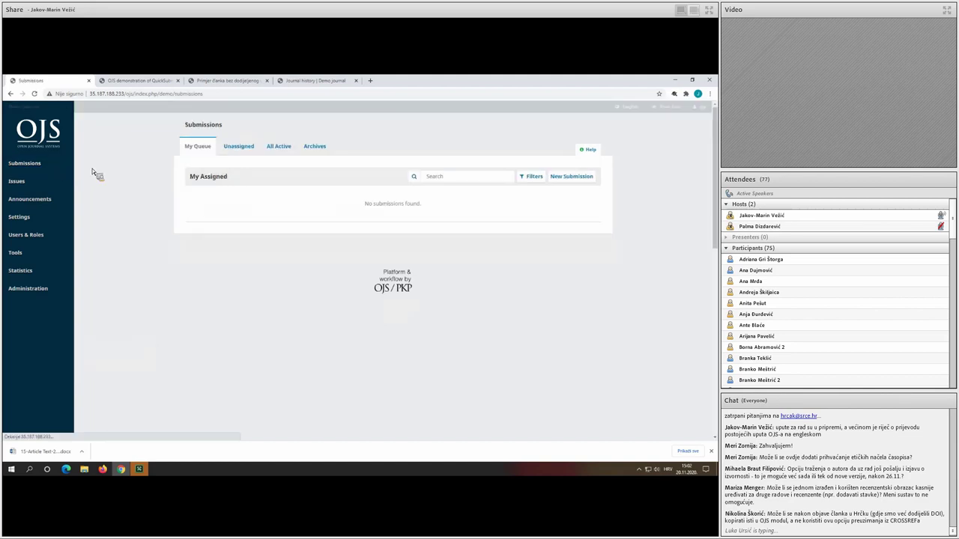
Unpublish the archived QuickSubmit demonstration article and start adding a galley.
{"action": "left_click", "coordinate": [320, 148]}
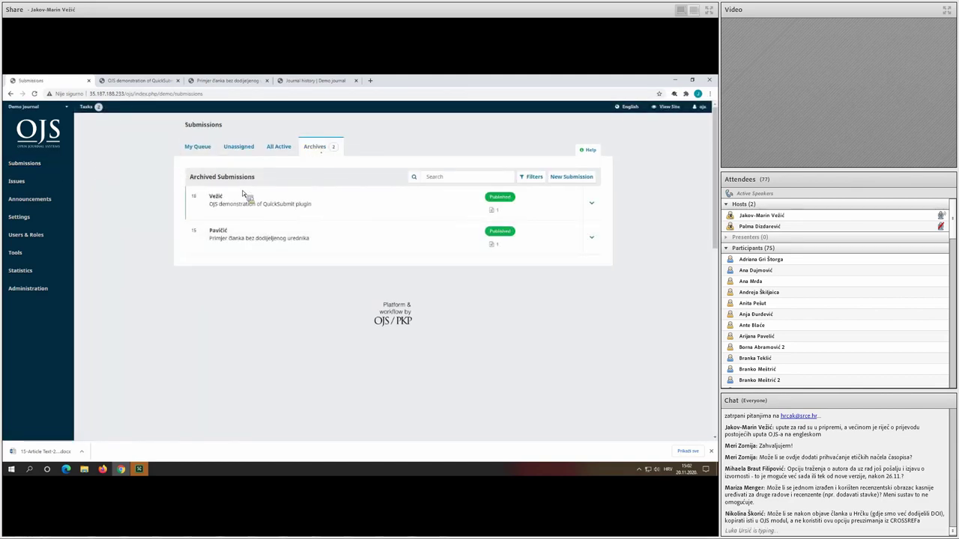
{"action": "left_click", "coordinate": [292, 203]}
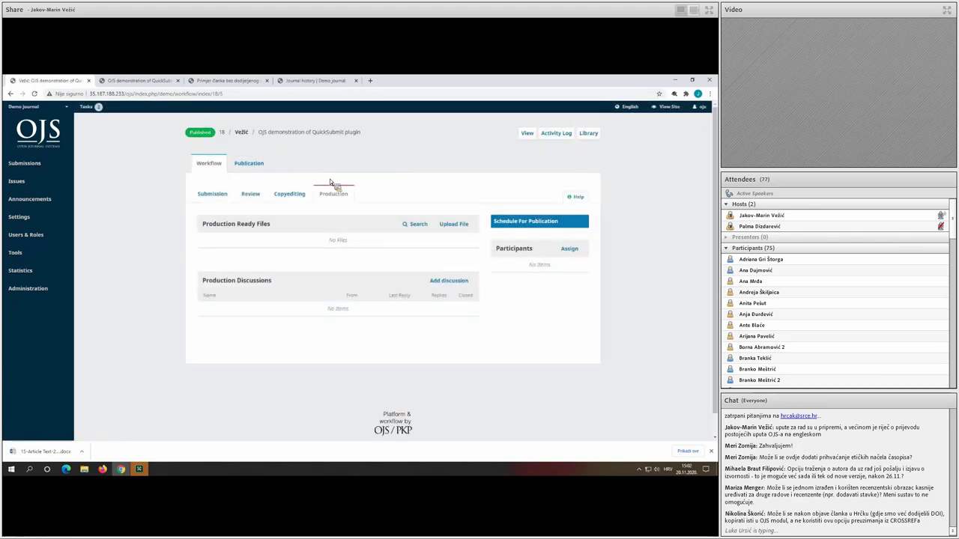
{"action": "left_click", "coordinate": [248, 161]}
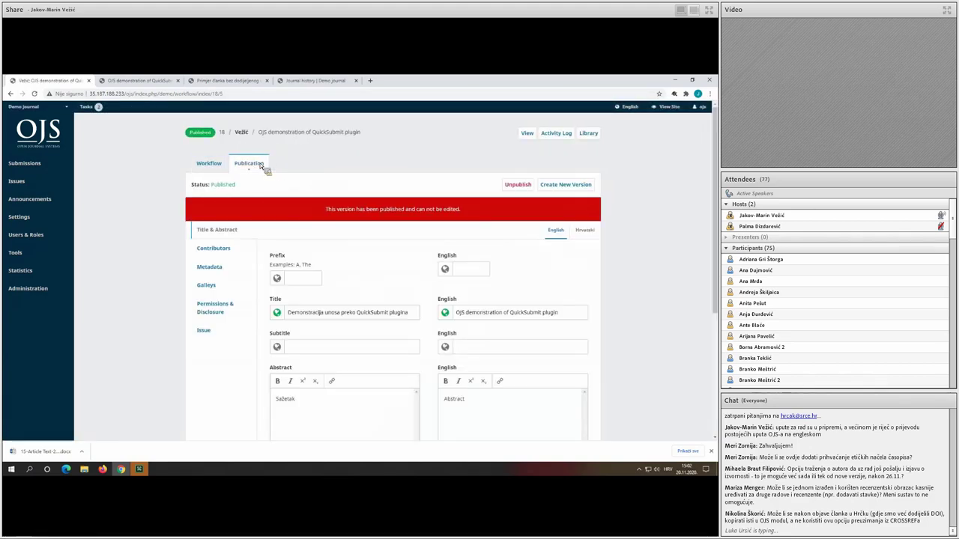
{"action": "left_click", "coordinate": [516, 186]}
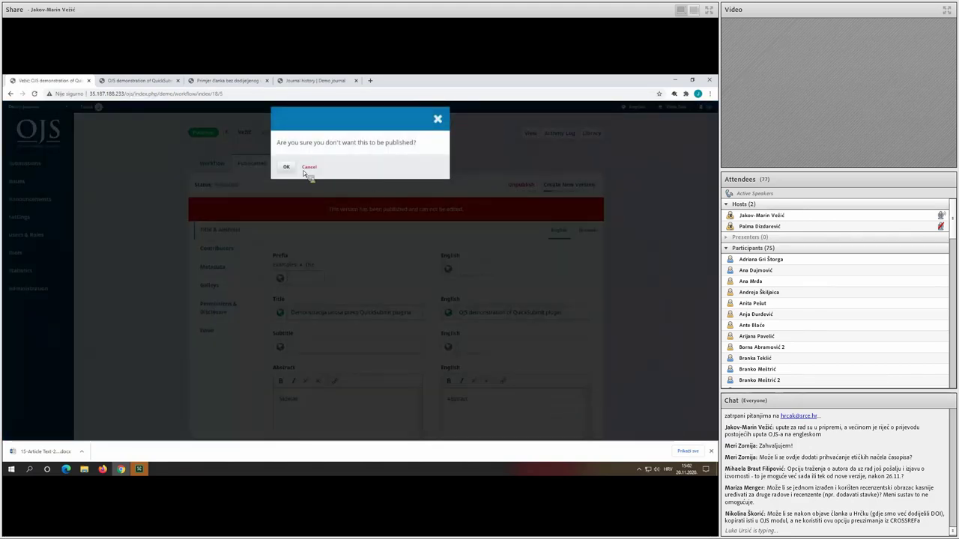
{"action": "left_click", "coordinate": [286, 167]}
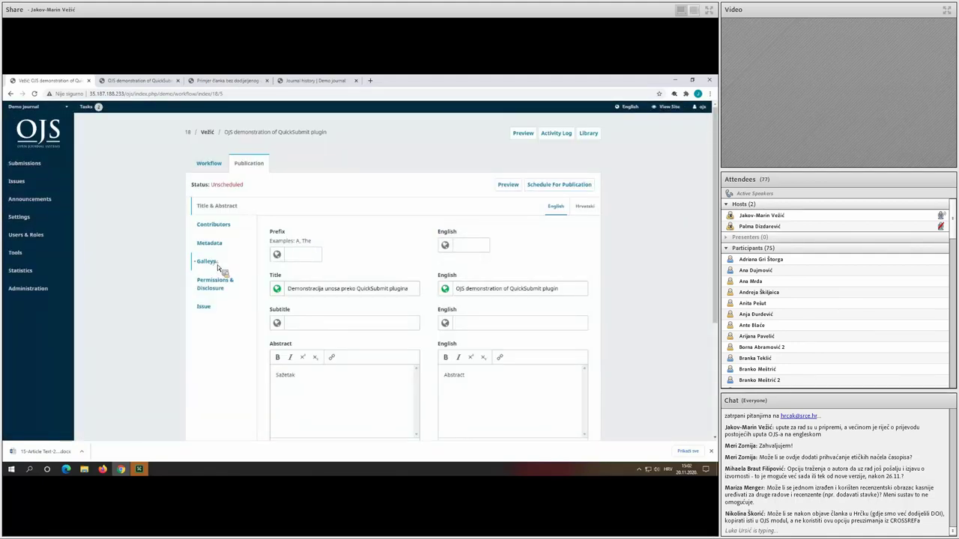
{"action": "left_click", "coordinate": [211, 261]}
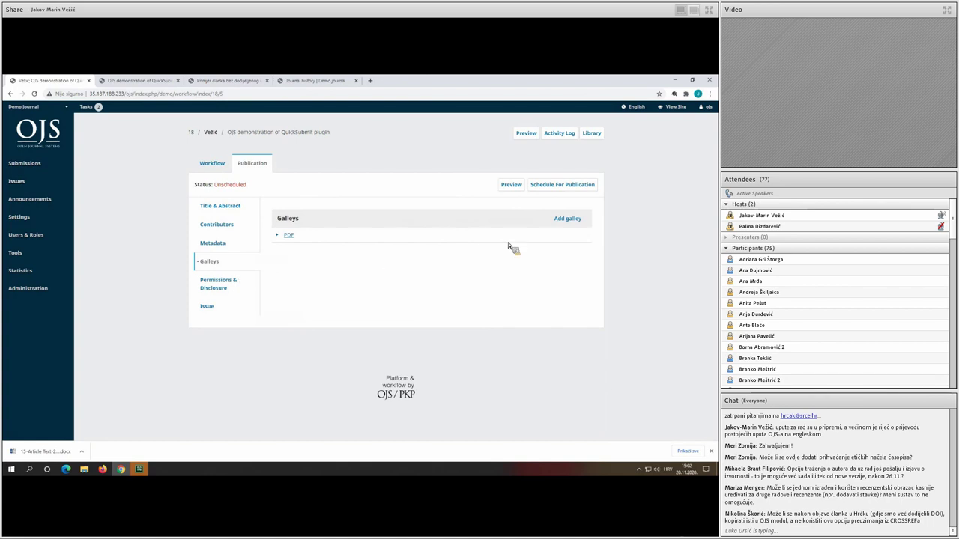
{"action": "left_click", "coordinate": [567, 218]}
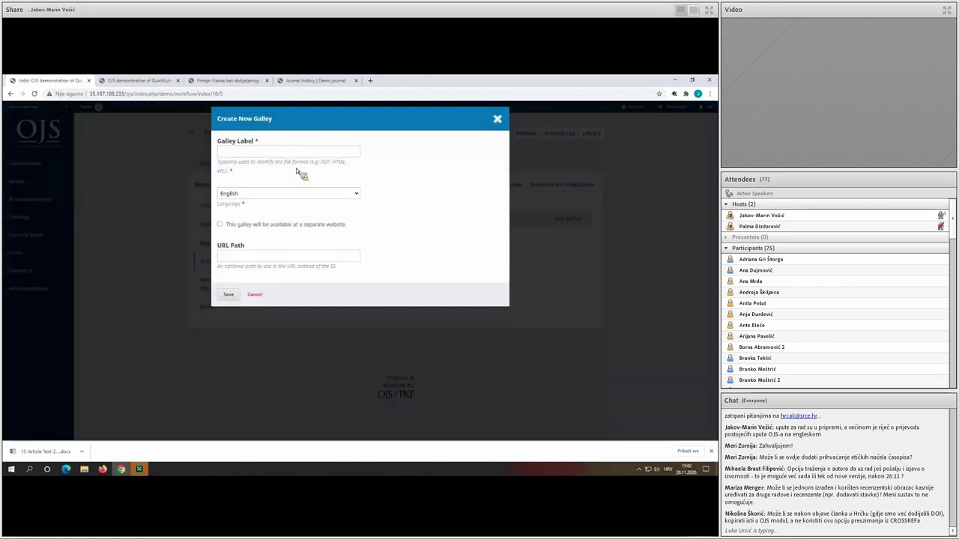
Label the new galley 'JATS XML' and save it.
{"action": "left_click", "coordinate": [282, 153]}
{"action": "type", "text": "JATS XML"}
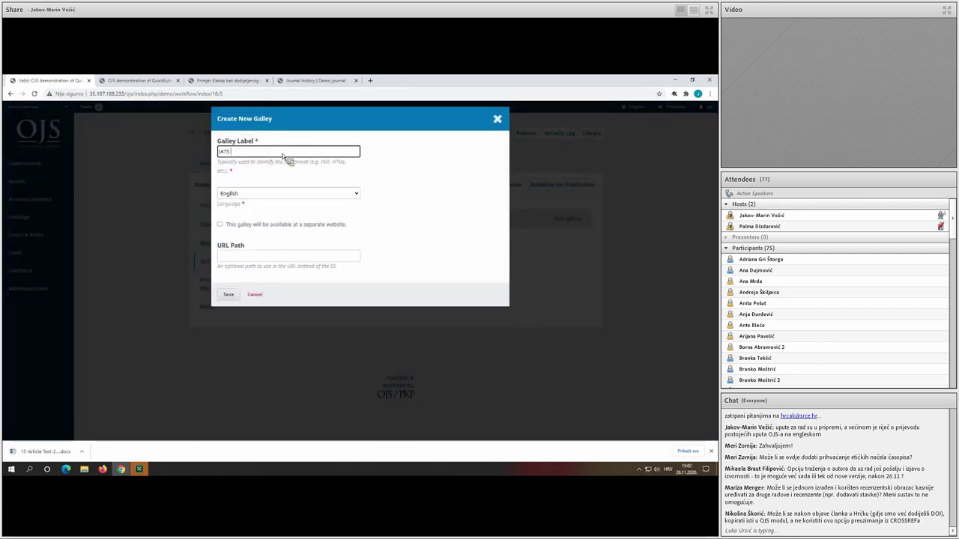
{"action": "left_click", "coordinate": [231, 293]}
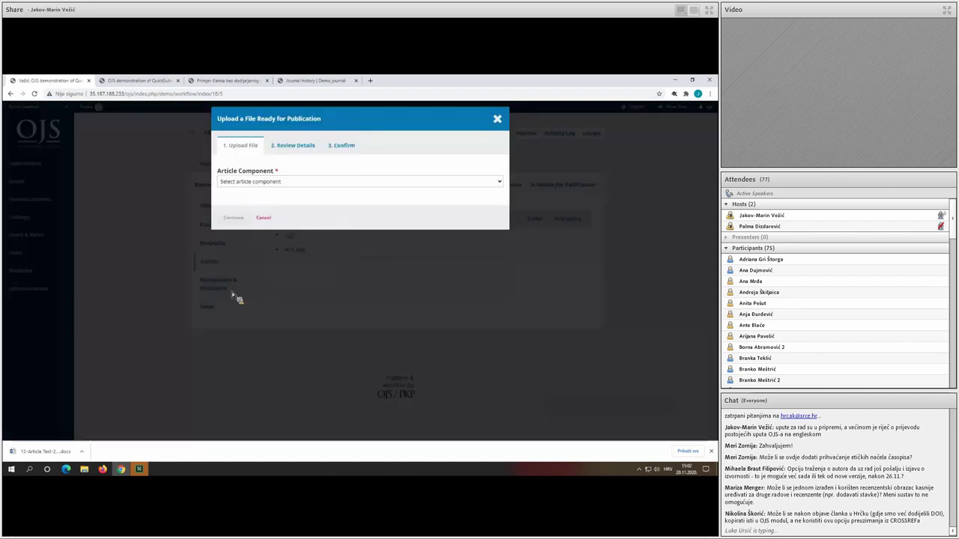
Upload ojs_SEEFOR-11-17.xml from the SEEFOR-11-1 - Copy folder as Article Text.
{"action": "left_click", "coordinate": [264, 182]}
{"action": "left_click", "coordinate": [262, 199]}
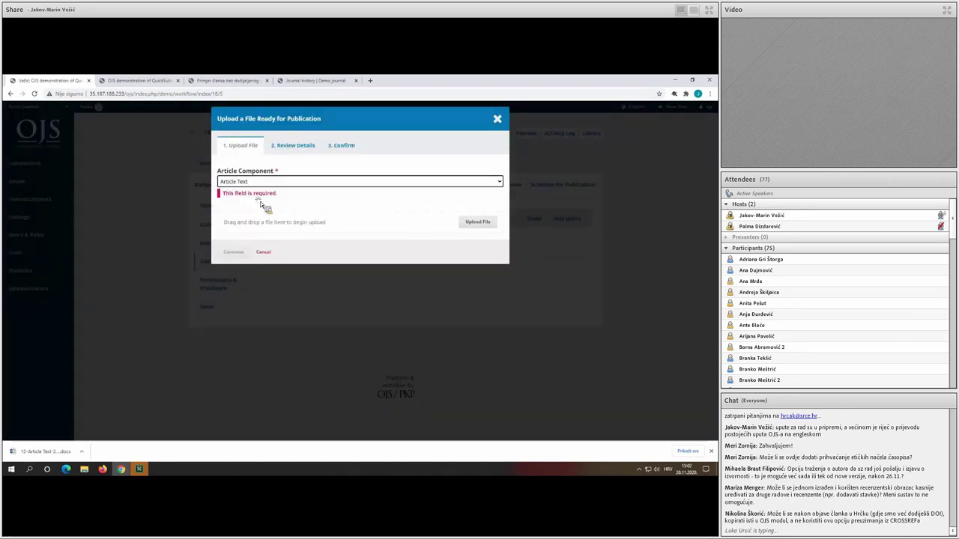
{"action": "left_click", "coordinate": [481, 213]}
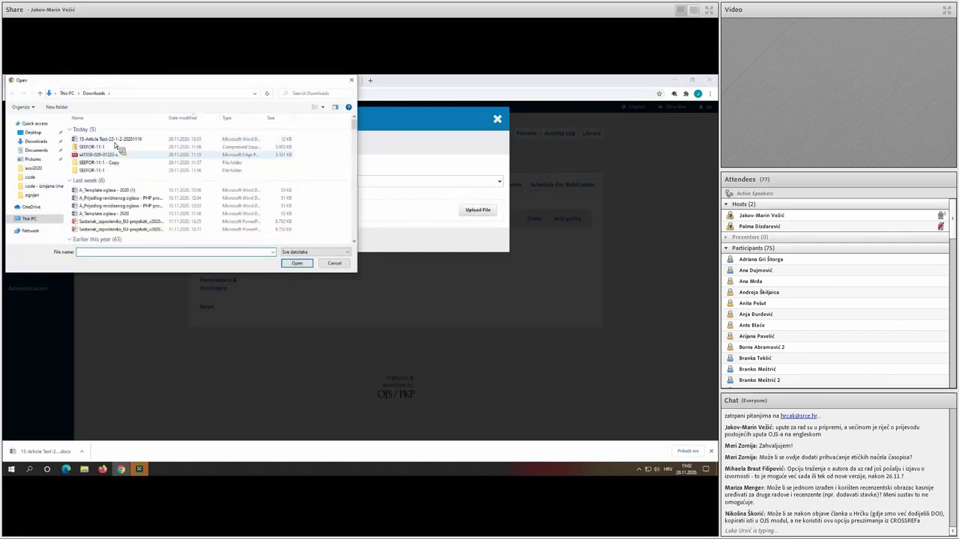
{"action": "double_click", "coordinate": [114, 163]}
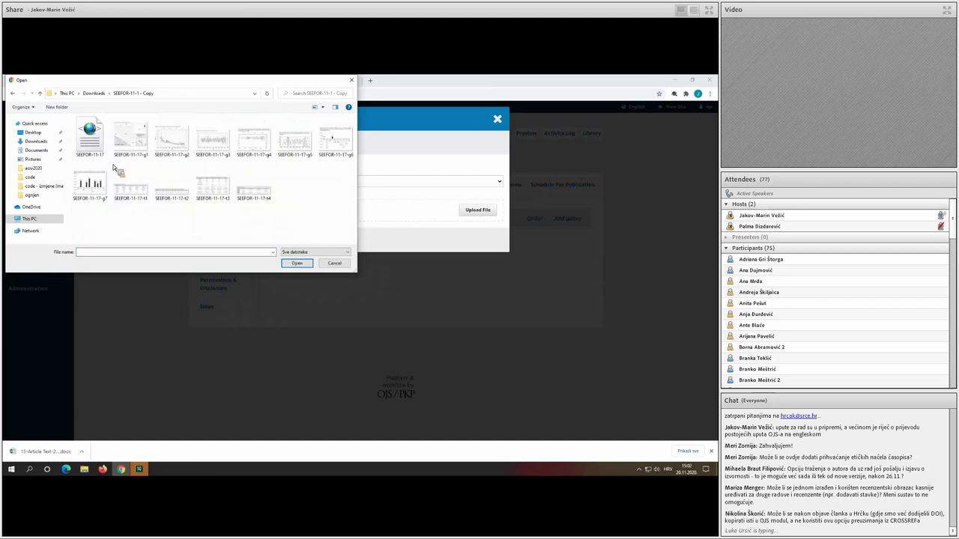
{"action": "left_click", "coordinate": [107, 155]}
{"action": "left_click", "coordinate": [296, 263]}
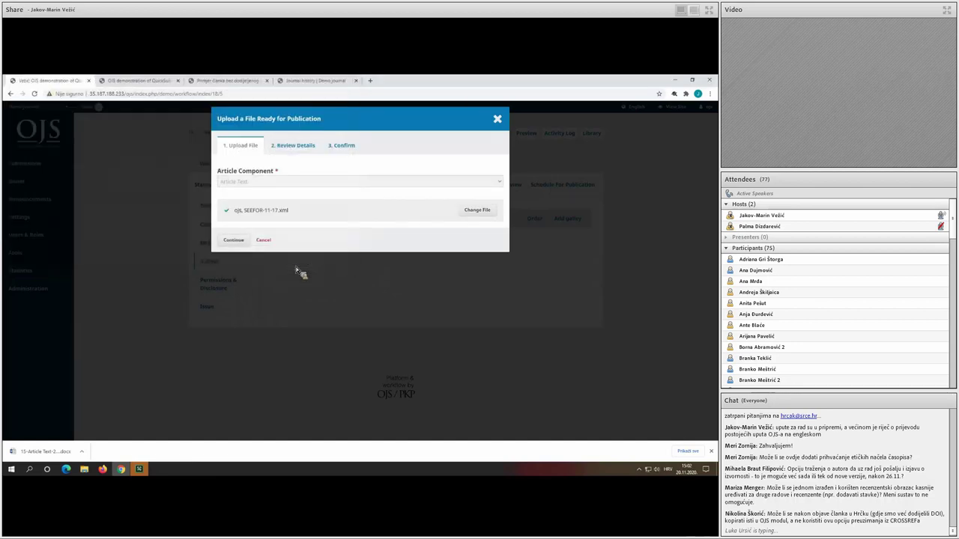
{"action": "left_click", "coordinate": [233, 240]}
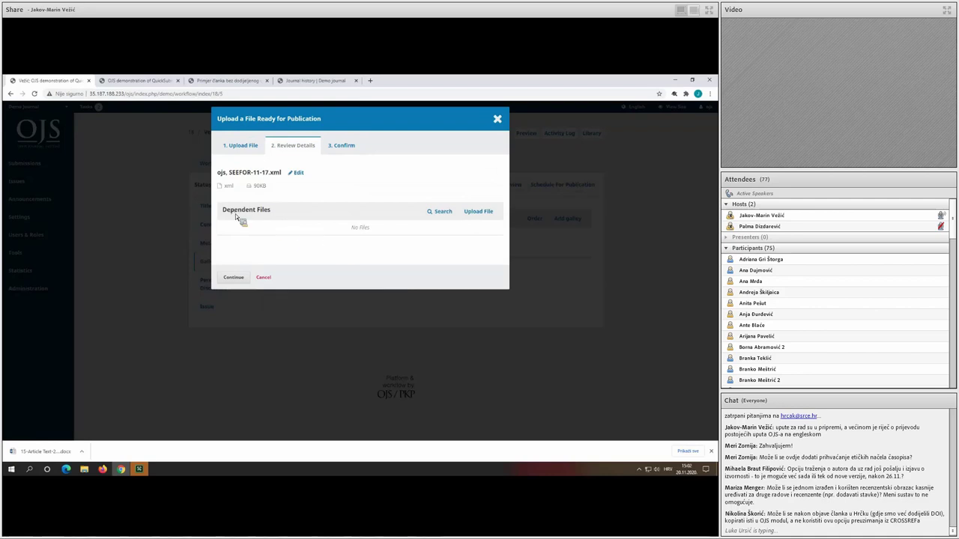
{"action": "triple_click", "coordinate": [234, 211]}
{"action": "left_click", "coordinate": [285, 213]}
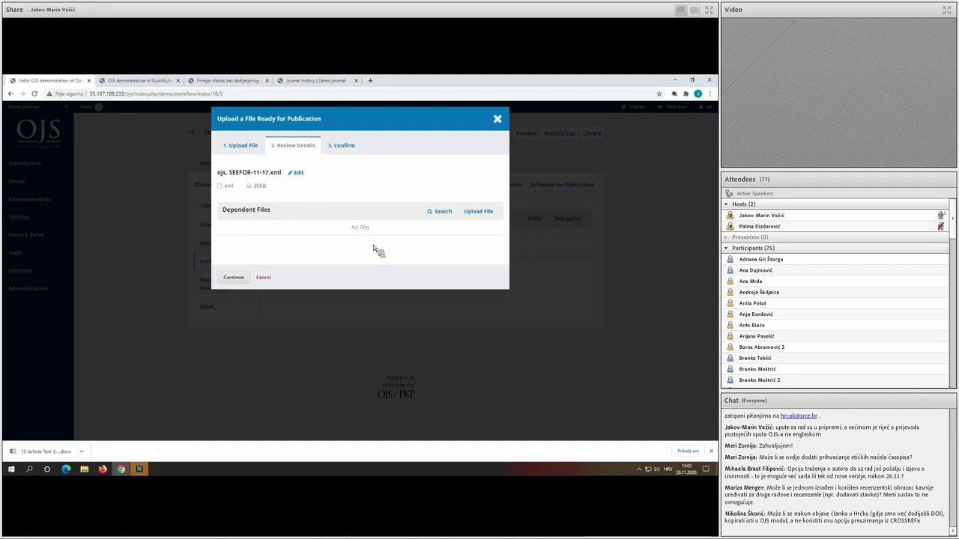
Attach SEEFOR-11-17-g1.jpg as a dependent Image and complete the JATS XML galley.
{"action": "left_click", "coordinate": [484, 212]}
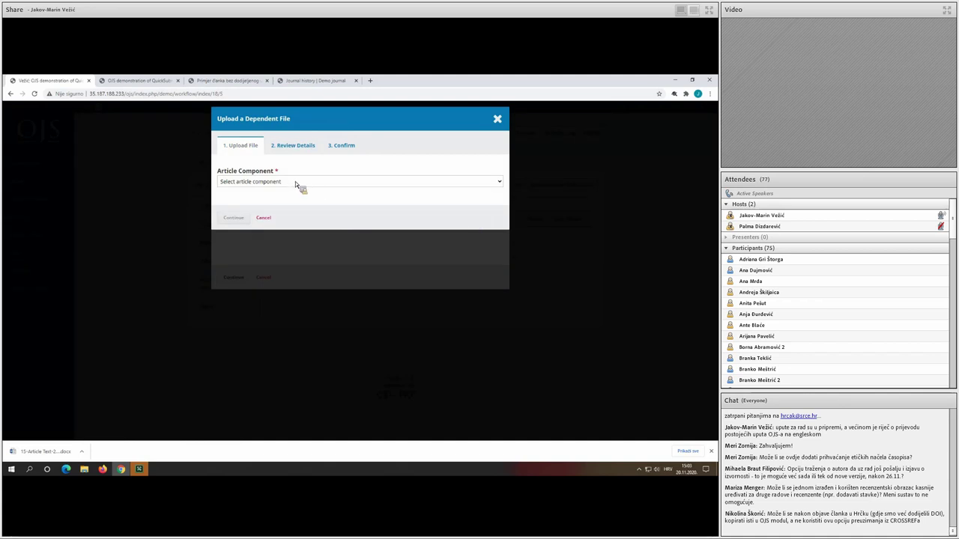
{"action": "left_click", "coordinate": [295, 183]}
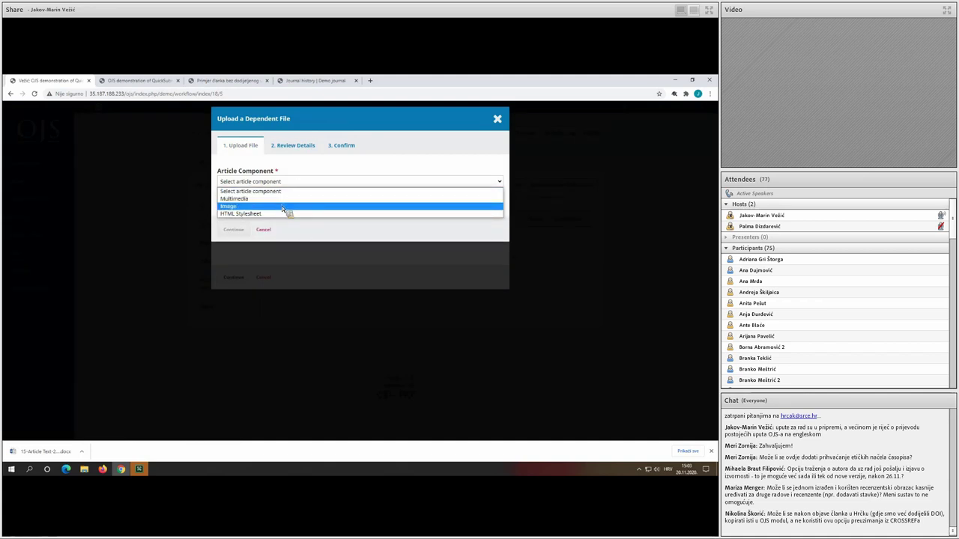
{"action": "left_click", "coordinate": [283, 207]}
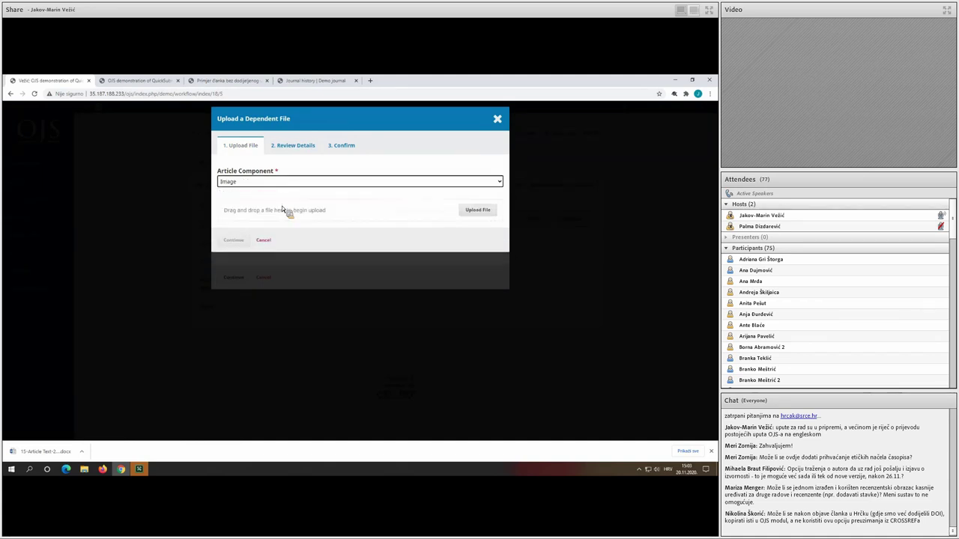
{"action": "left_click", "coordinate": [476, 211]}
{"action": "left_click", "coordinate": [144, 147]}
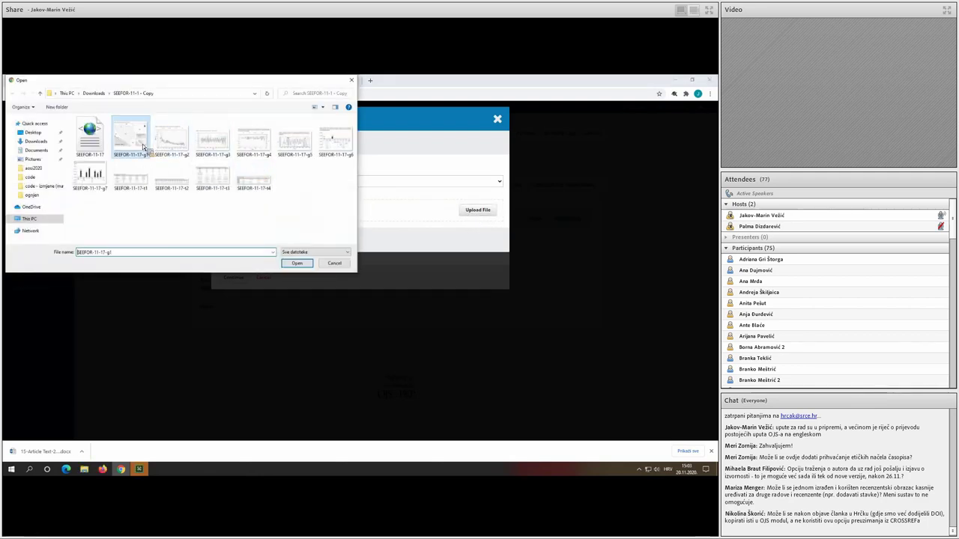
{"action": "double_click", "coordinate": [139, 144]}
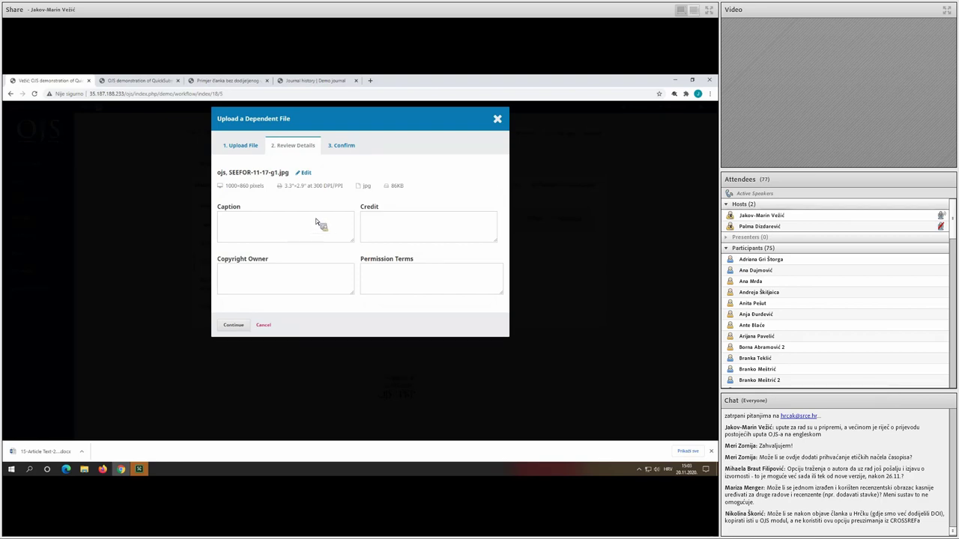
{"action": "left_click", "coordinate": [233, 325]}
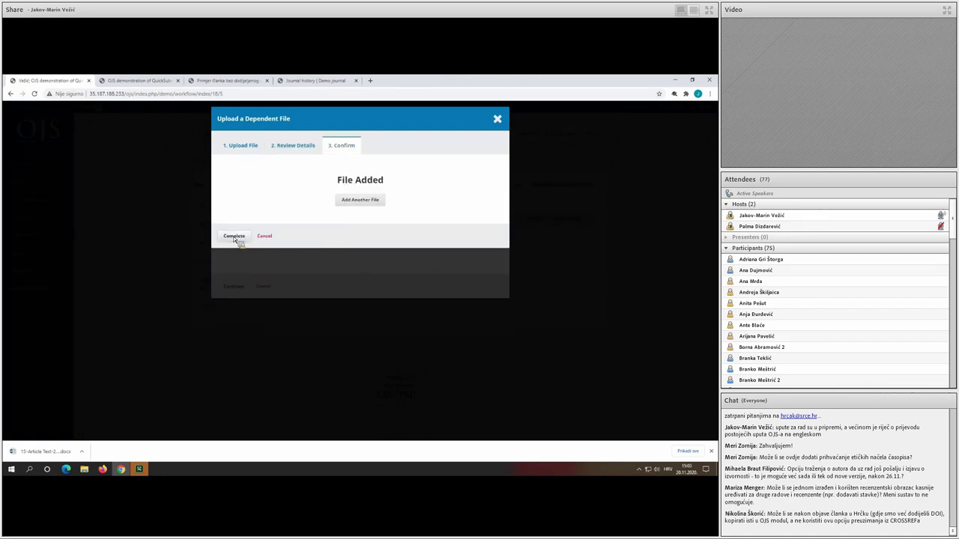
{"action": "left_click", "coordinate": [234, 236]}
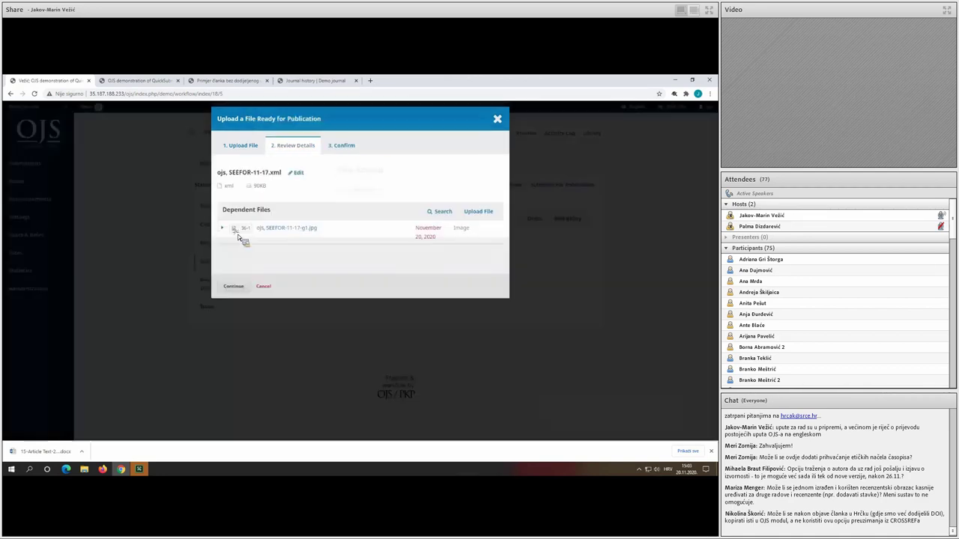
{"action": "left_click", "coordinate": [233, 286]}
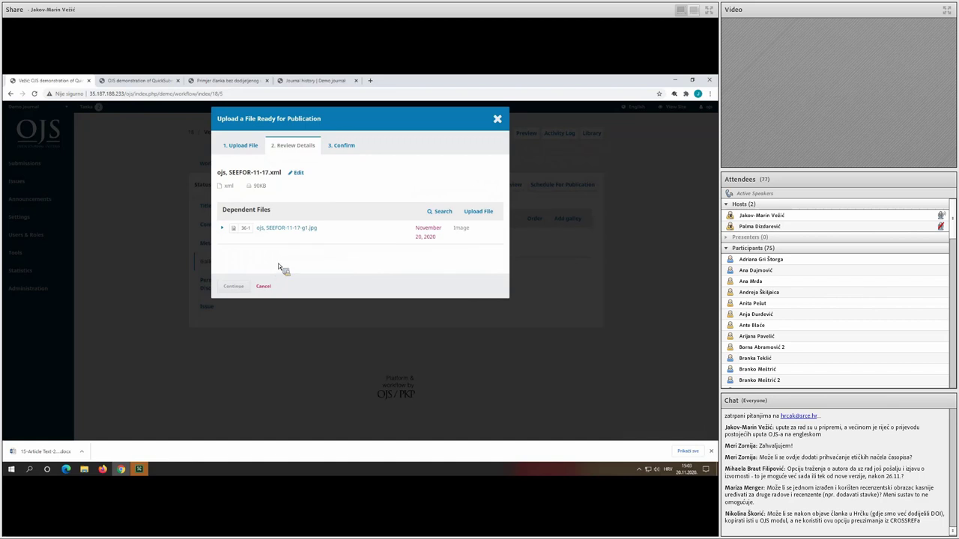
{"action": "left_click", "coordinate": [239, 237]}
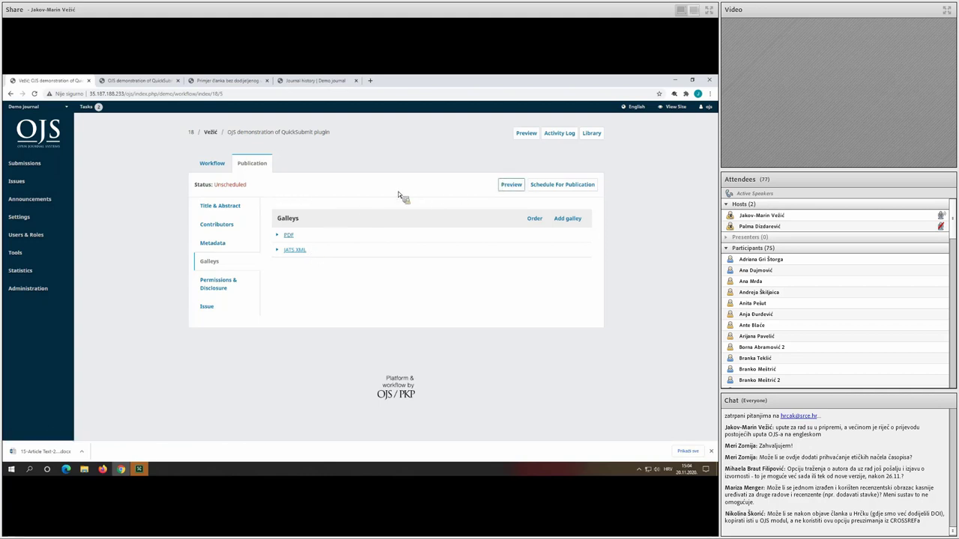
Publish the article via Schedule For Publication and open its public page in a new tab.
{"action": "left_click", "coordinate": [540, 185]}
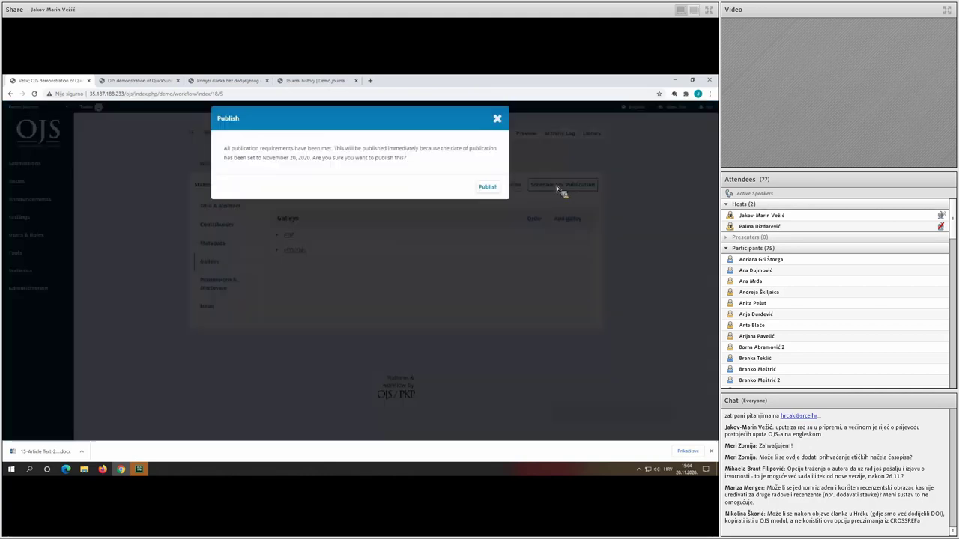
{"action": "left_click", "coordinate": [491, 189]}
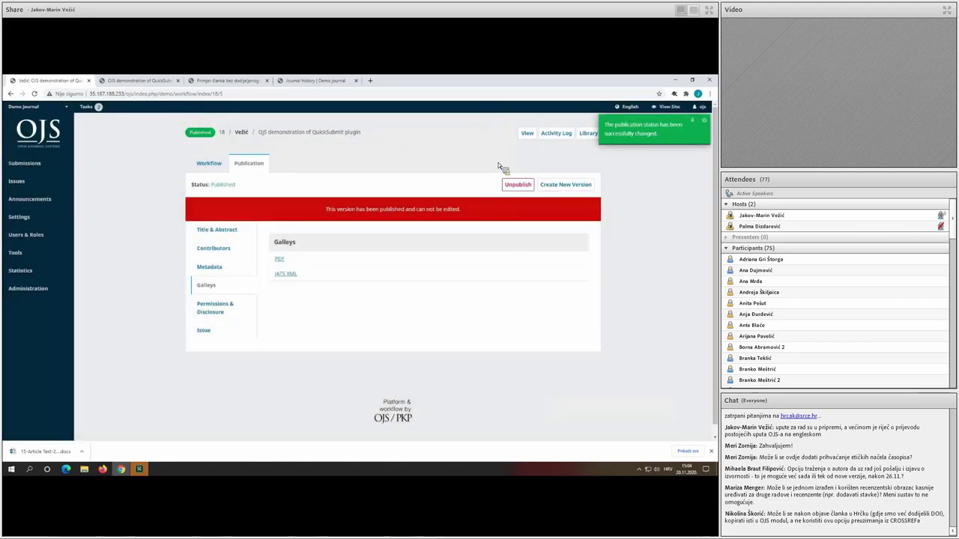
{"action": "middle_click", "coordinate": [526, 133]}
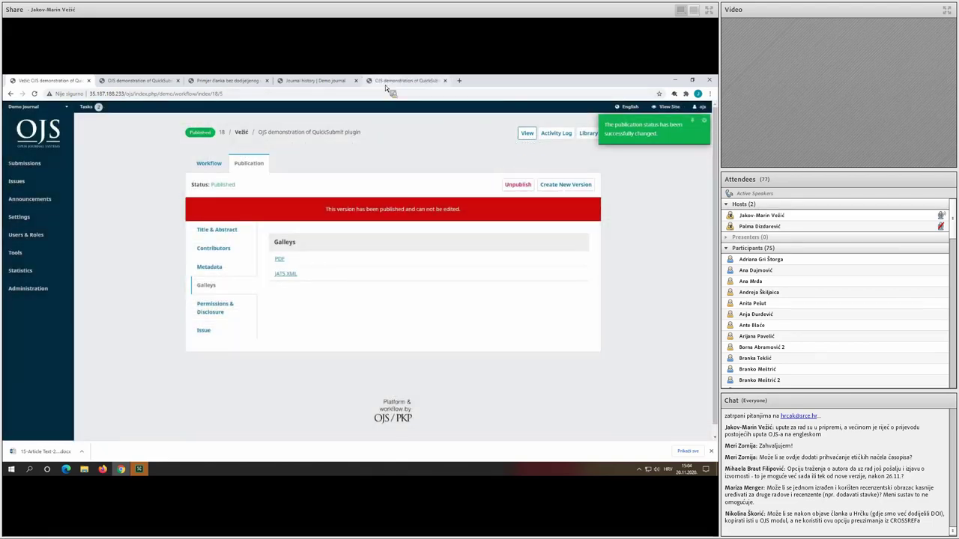
On the public article page, open the Silver Fir tree-ring article's JATS XML galley.
{"action": "left_click", "coordinate": [385, 82]}
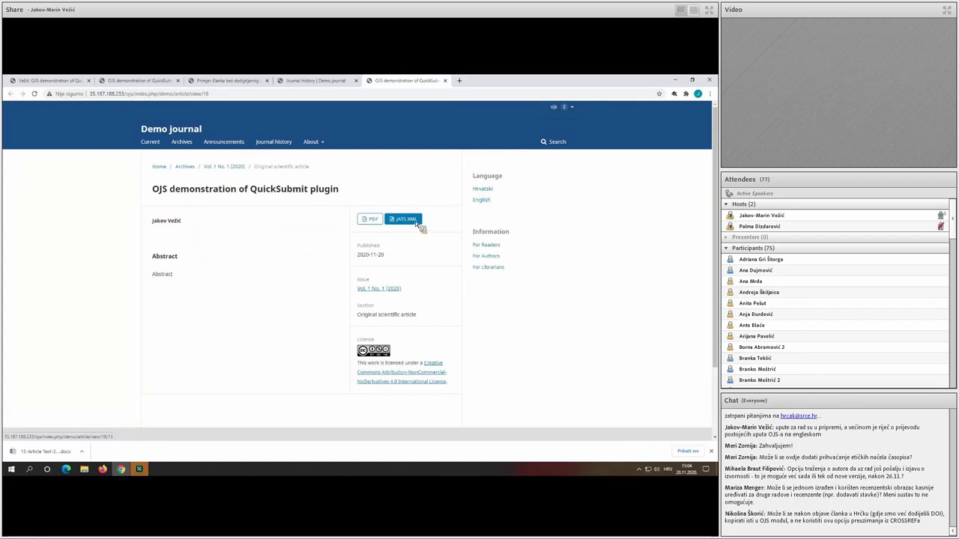
{"action": "left_click", "coordinate": [416, 223]}
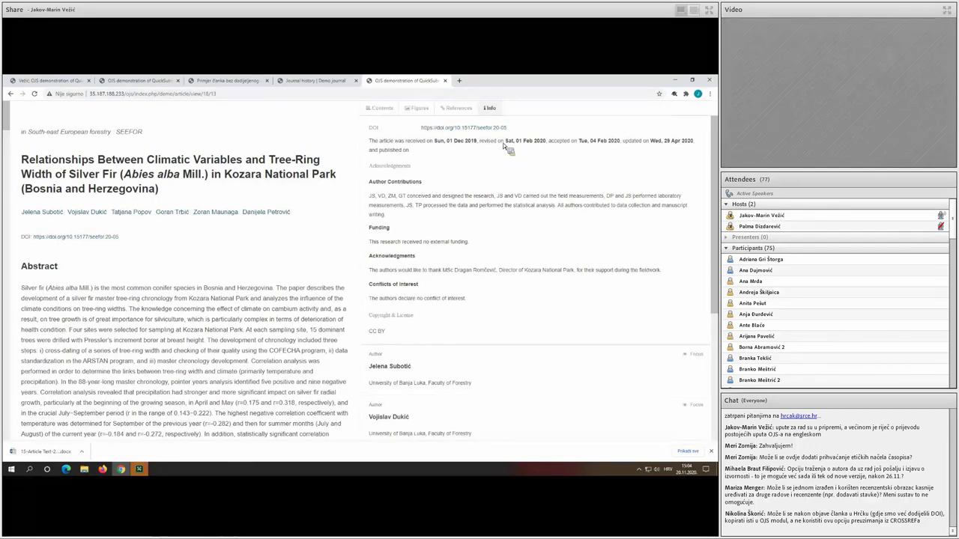
Show the article's References list, then switch the side panel to Figures.
{"action": "left_click", "coordinate": [458, 109]}
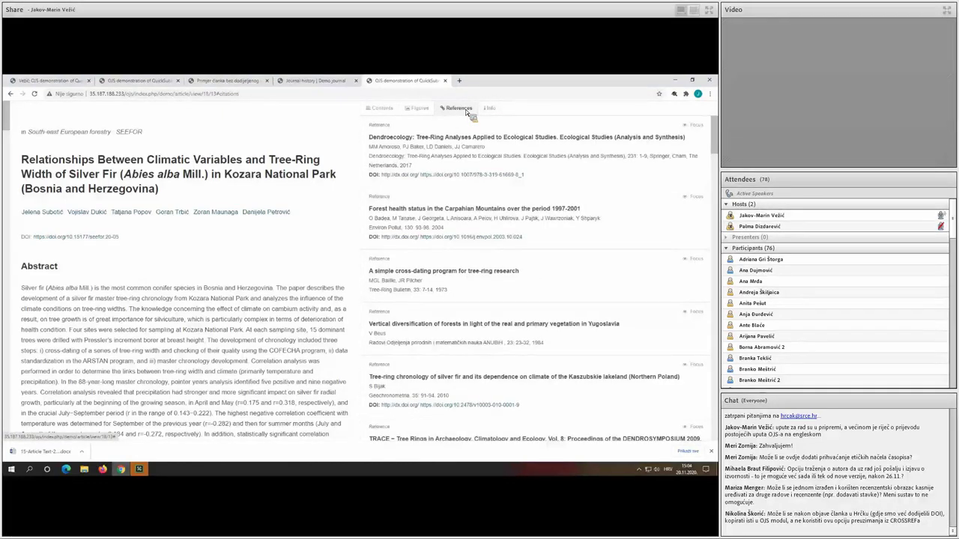
{"action": "left_click", "coordinate": [421, 110]}
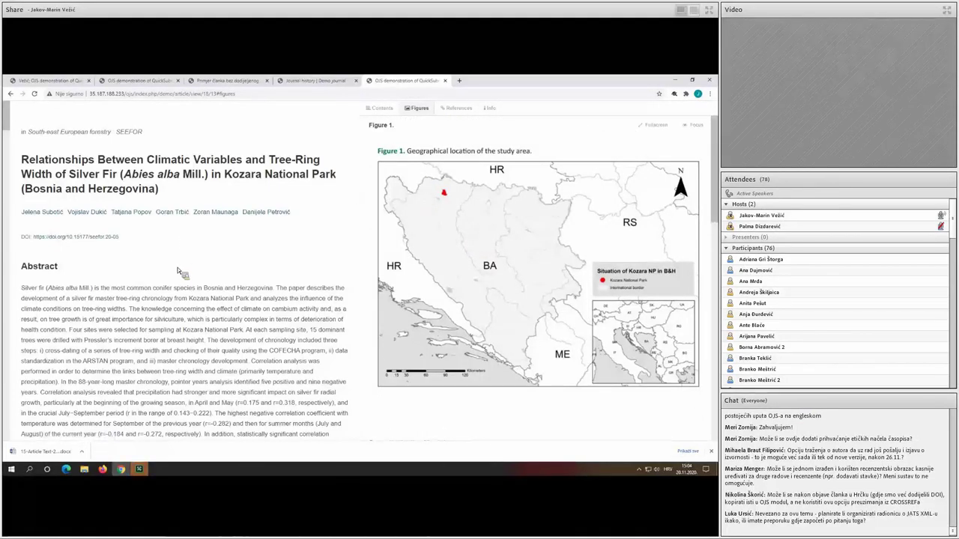
{"action": "scroll", "coordinate": [176, 271], "scroll_direction": "down", "scroll_amount": 3}
{"action": "scroll", "coordinate": [235, 188], "scroll_direction": "down", "scroll_amount": 2}
Follow the Stefanović 1977 and Čabaravdić et al. 2016 citations, then reach Figure 1's study-area map.
{"action": "left_click", "coordinate": [234, 171]}
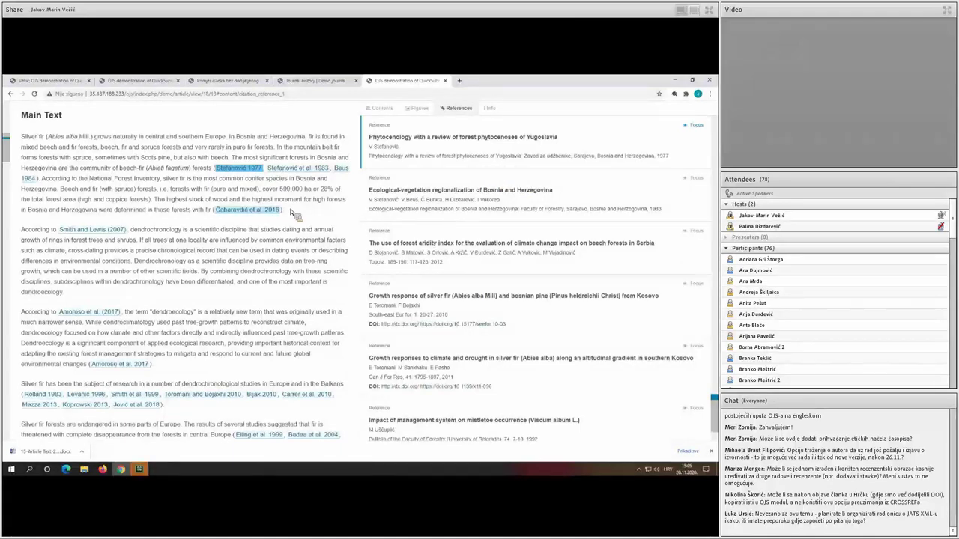
{"action": "left_click", "coordinate": [263, 209]}
{"action": "scroll", "coordinate": [229, 259], "scroll_direction": "down", "scroll_amount": 2}
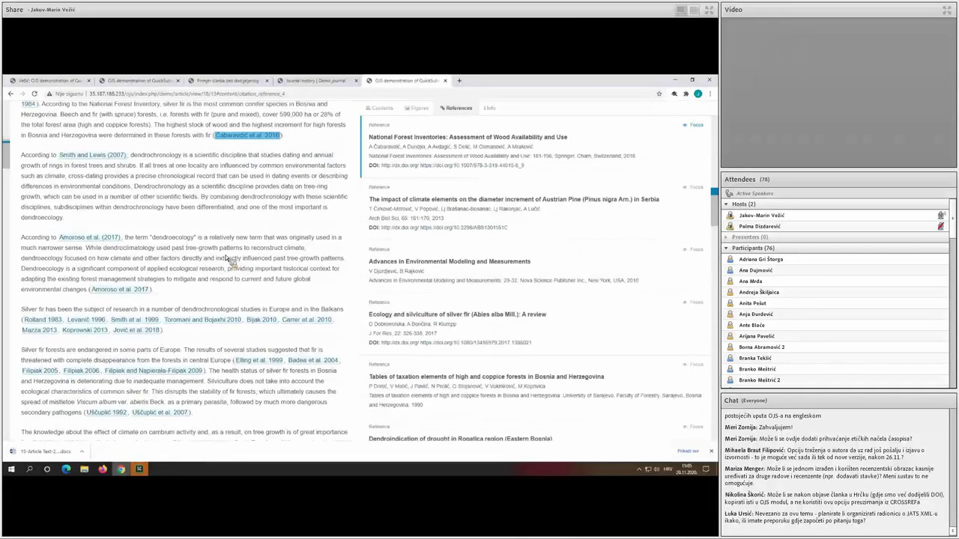
{"action": "scroll", "coordinate": [222, 244], "scroll_direction": "down", "scroll_amount": 1}
{"action": "scroll", "coordinate": [192, 220], "scroll_direction": "down", "scroll_amount": 1}
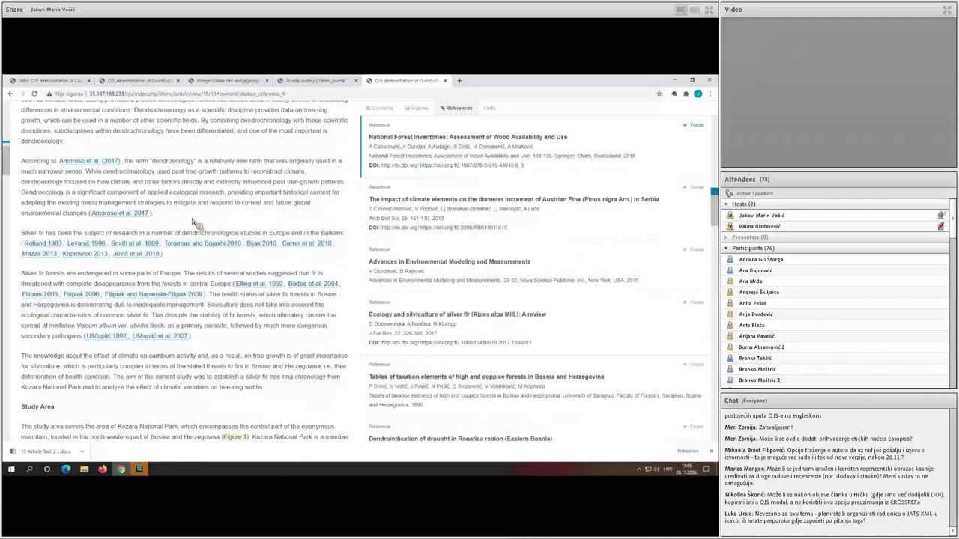
{"action": "scroll", "coordinate": [196, 224], "scroll_direction": "down", "scroll_amount": 3}
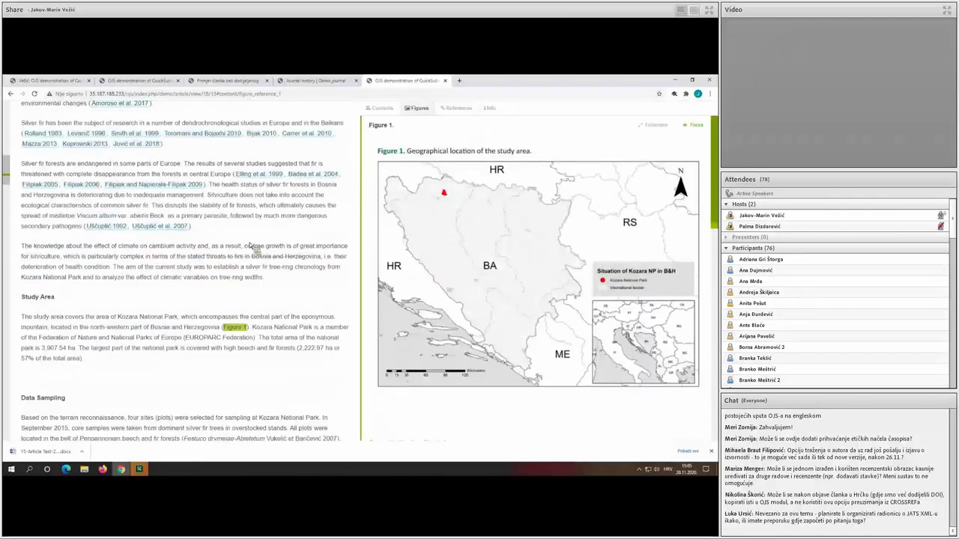
{"action": "scroll", "coordinate": [300, 270], "scroll_direction": "down", "scroll_amount": 2}
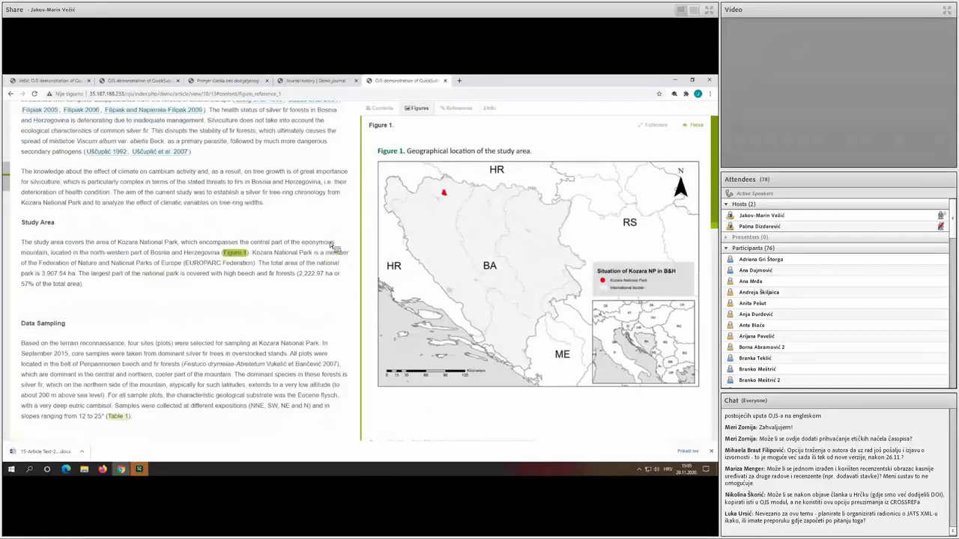
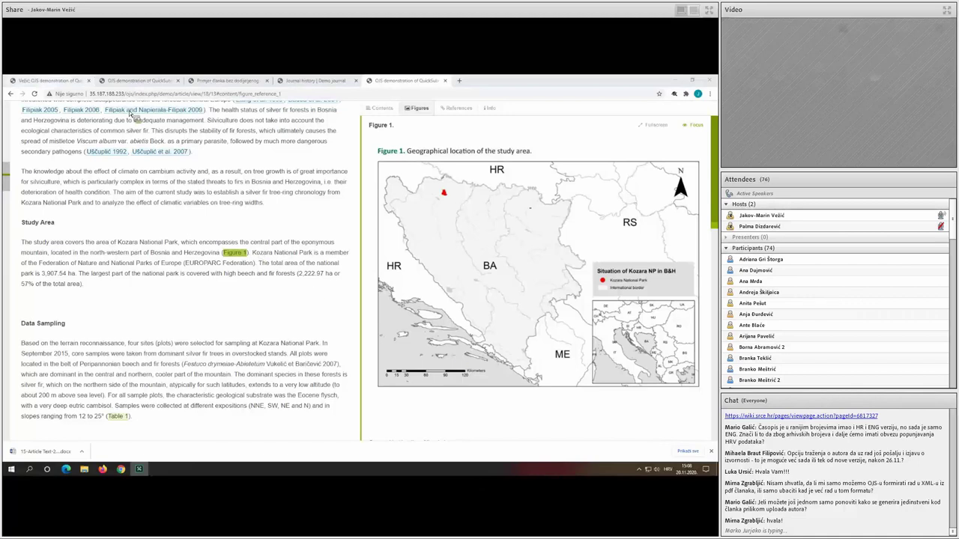
Check the galleys, then show article 18, 'OJS demonstration of QuickSubmit plugin', on its public page.
{"action": "left_click", "coordinate": [52, 80]}
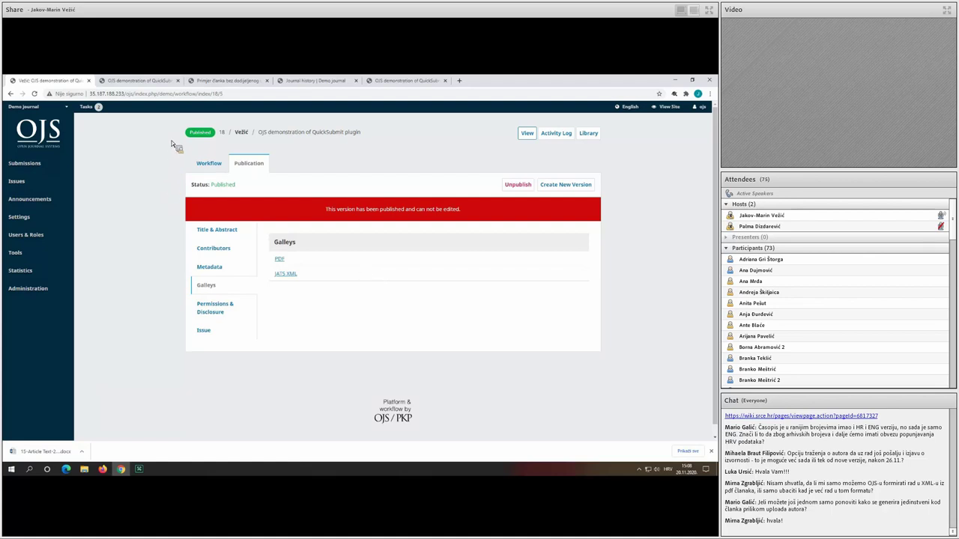
{"action": "left_click", "coordinate": [150, 80]}
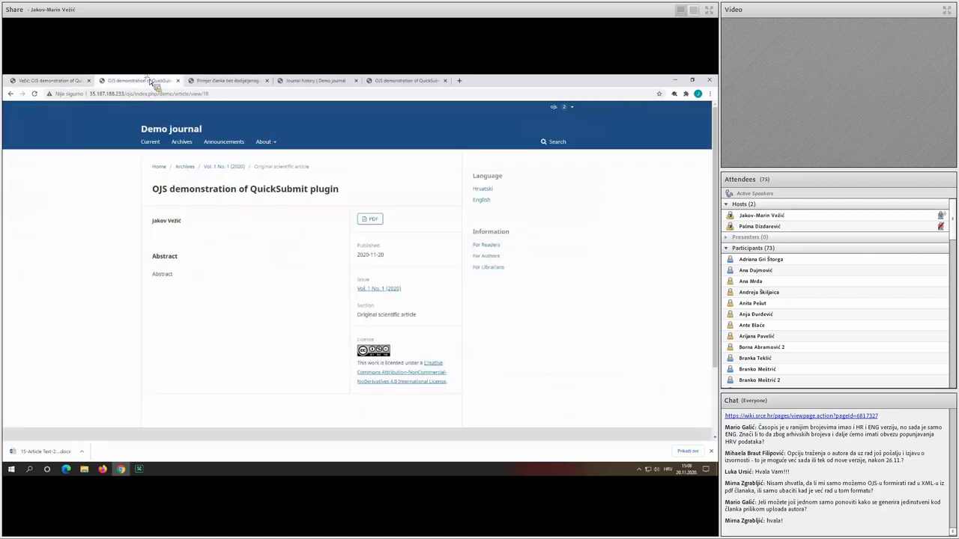
{"action": "double_click", "coordinate": [206, 94]}
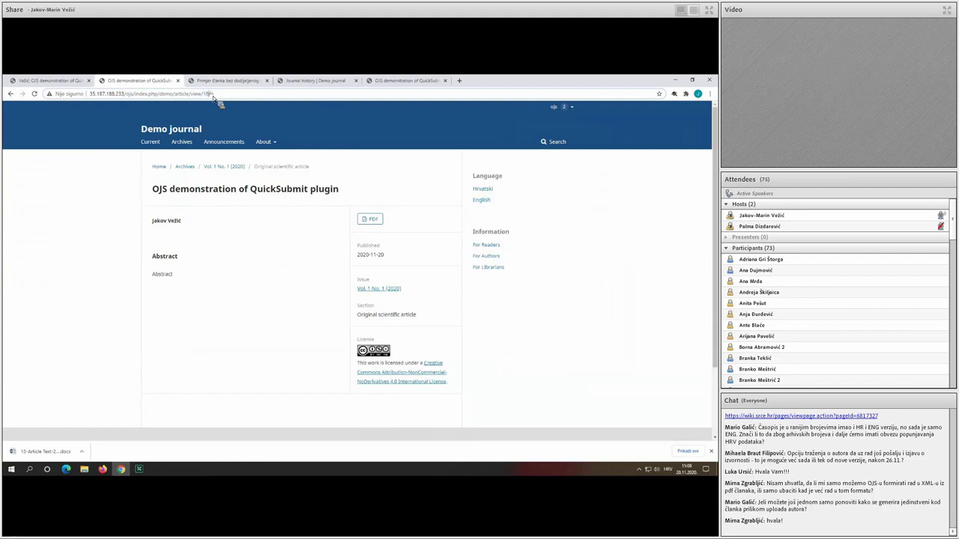